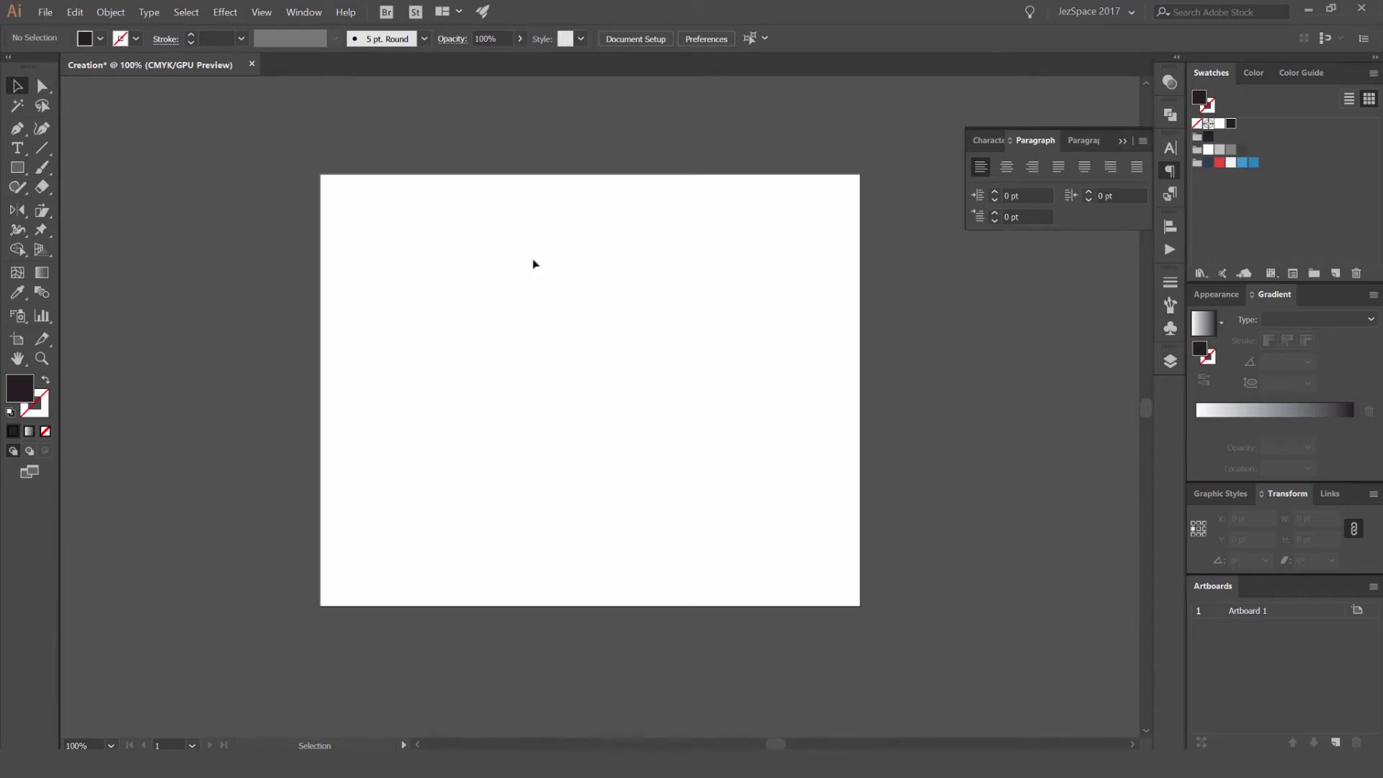
click(304, 12)
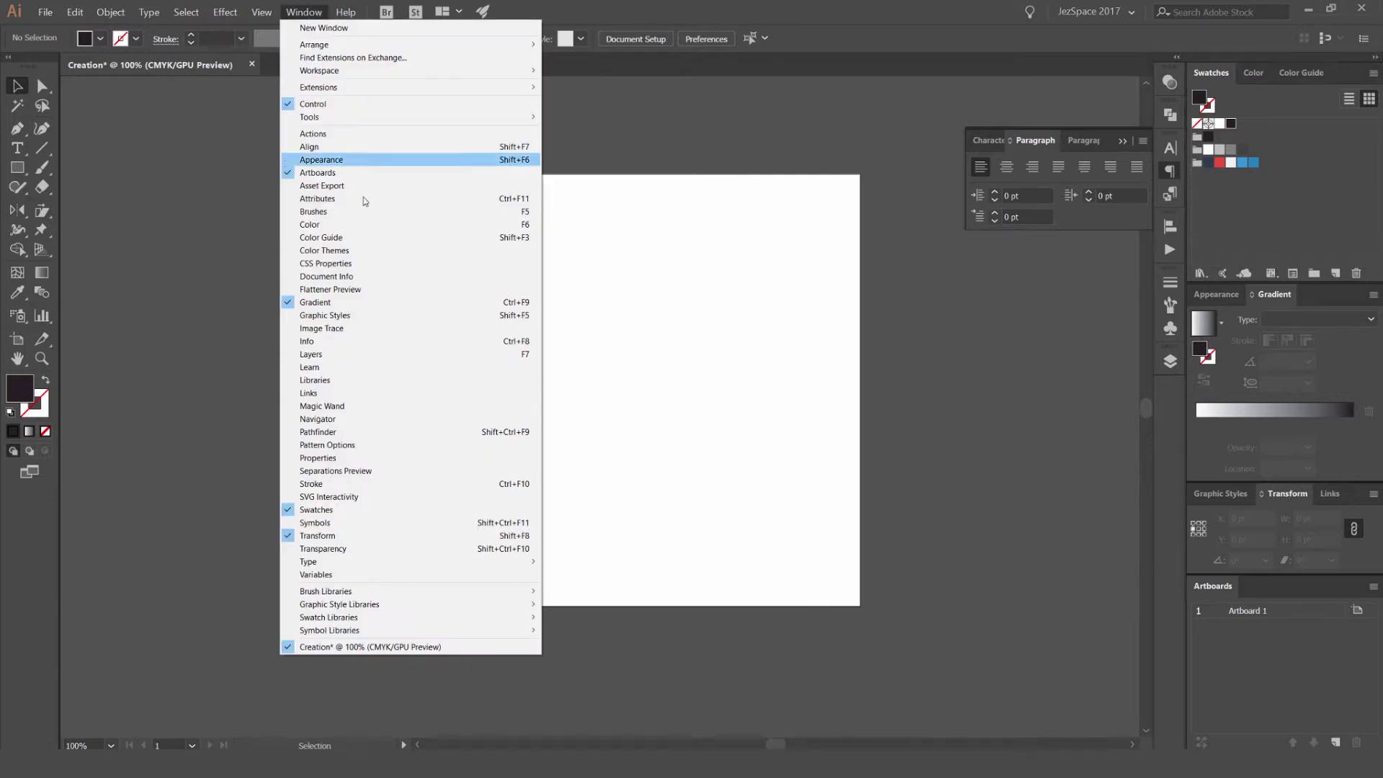
mouse_move(328, 566)
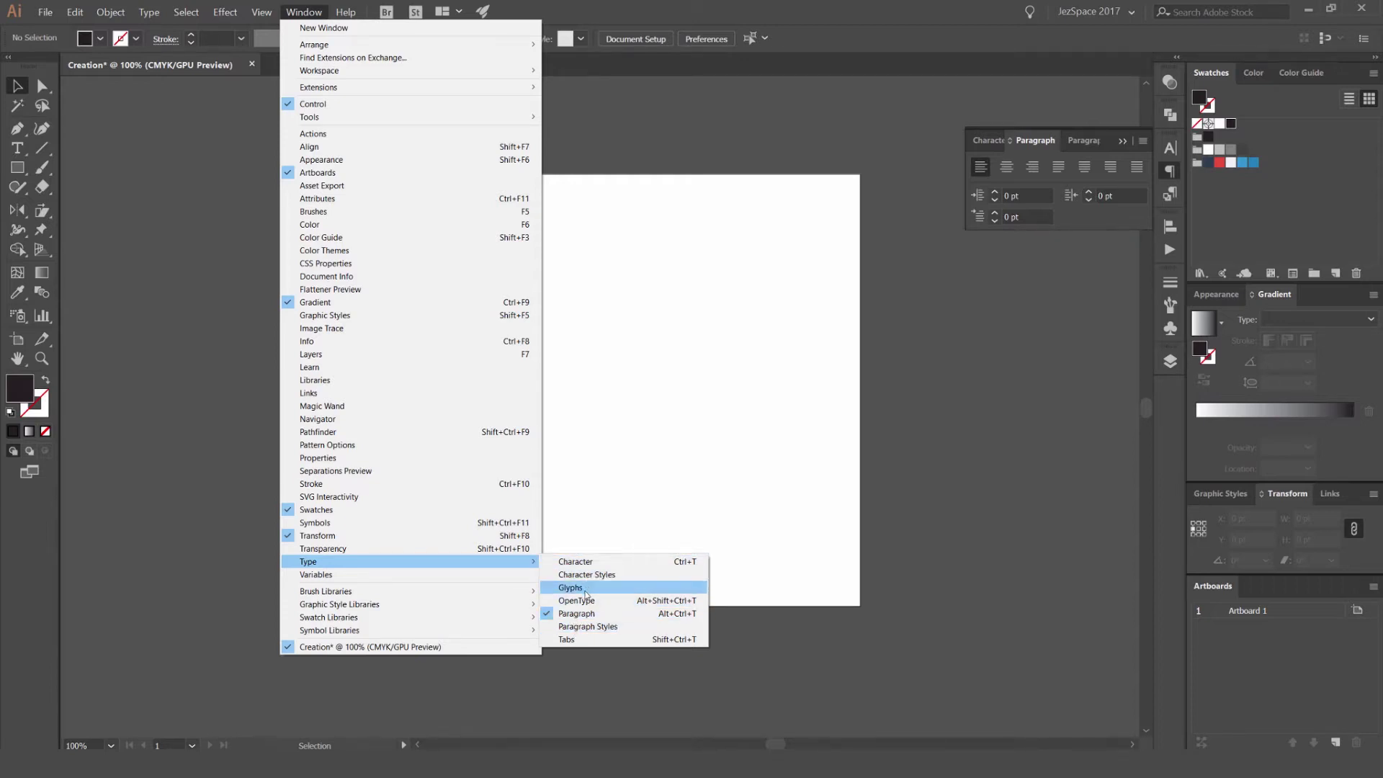
click(661, 382)
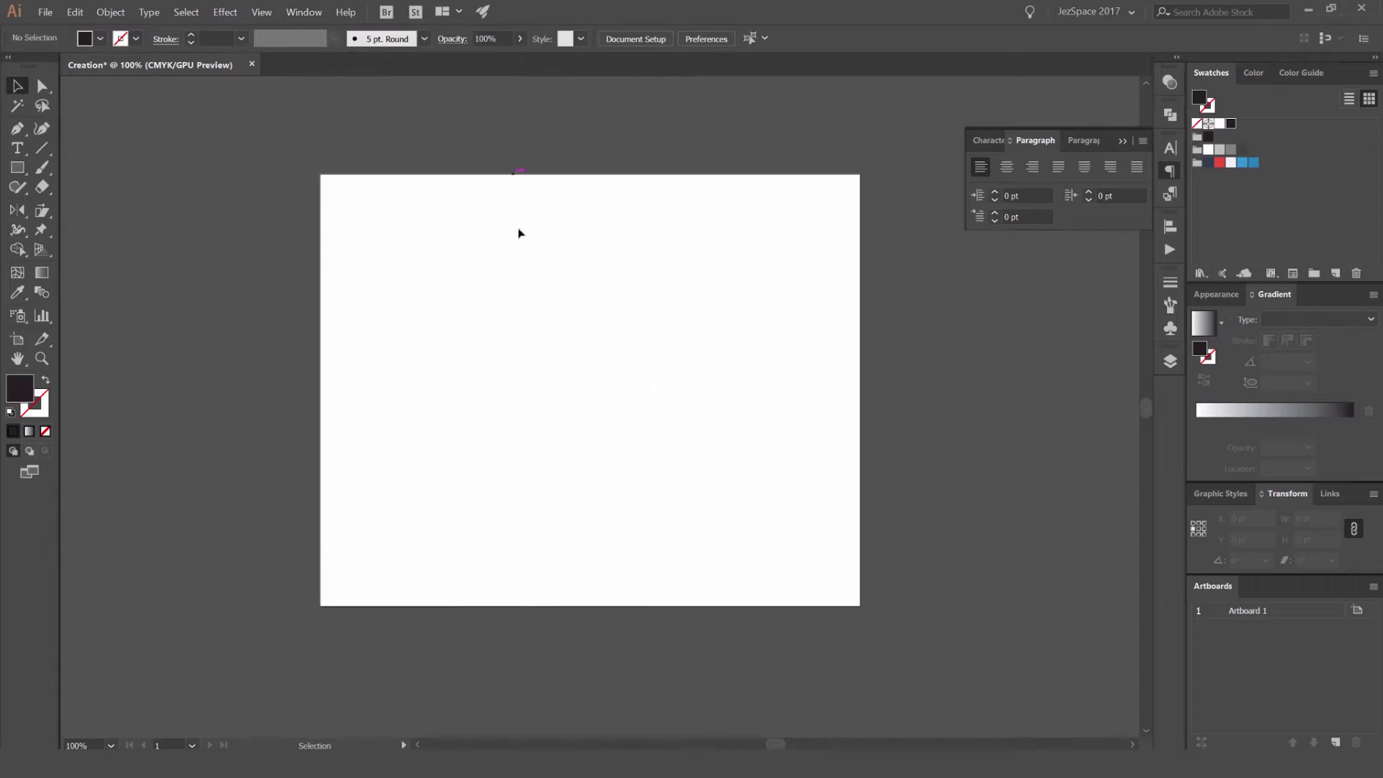
Activate the Type tool and set its font to Garamond
drag(589, 268, 634, 258)
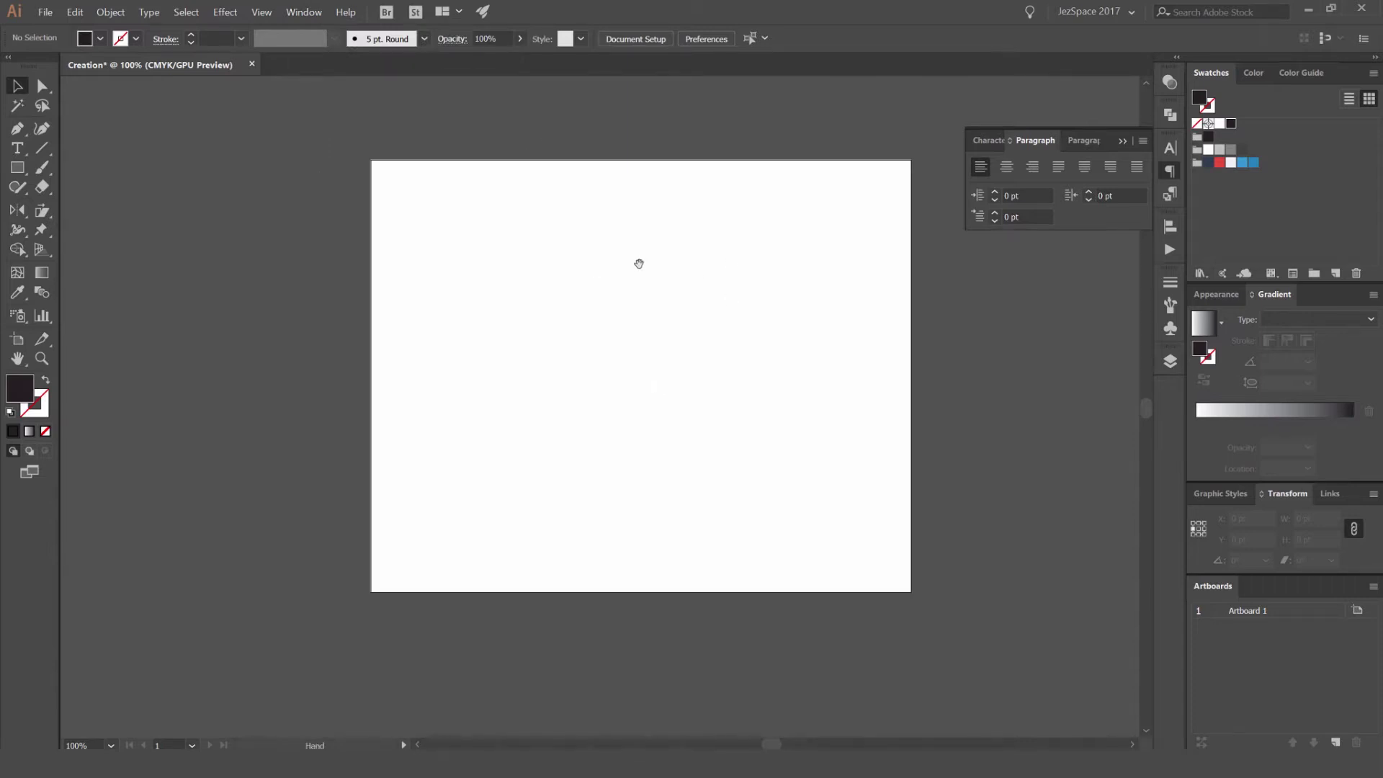
key(t)
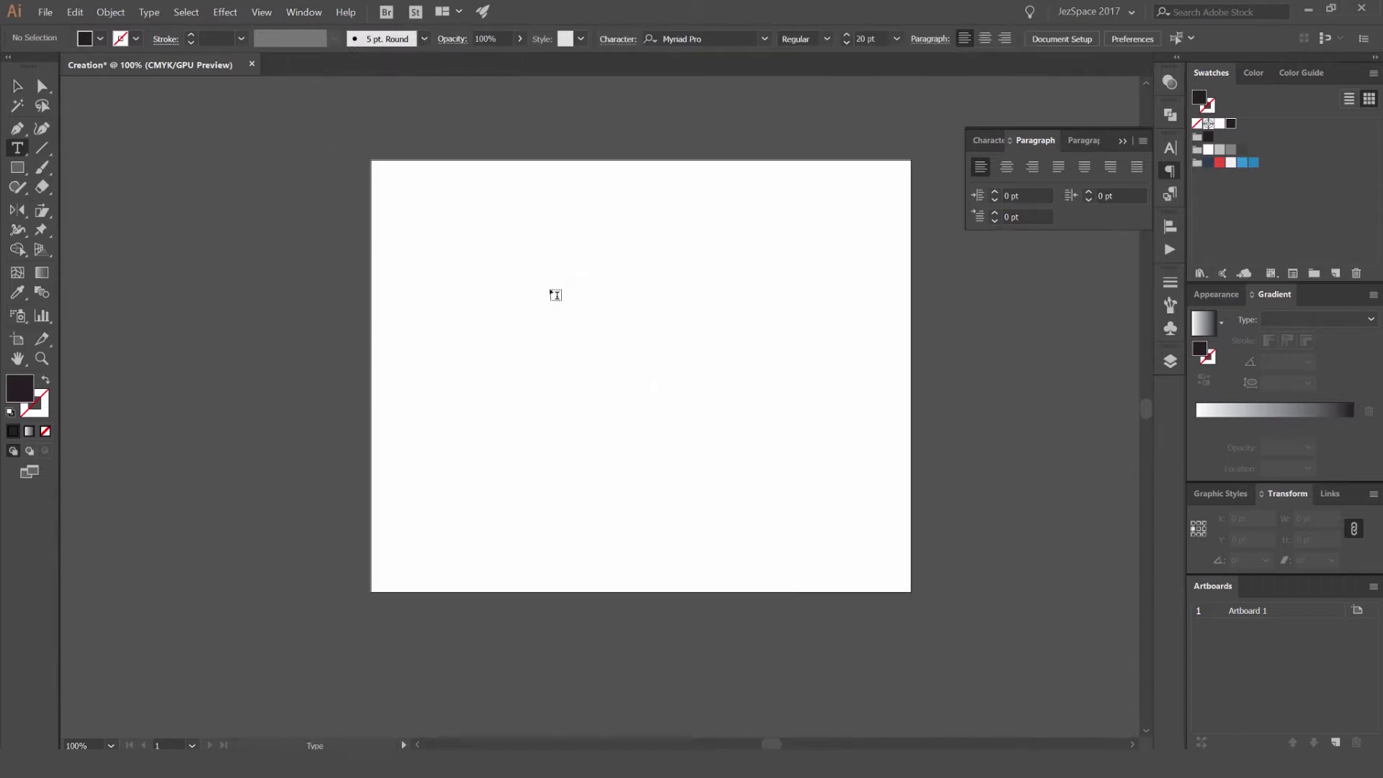
click(764, 39)
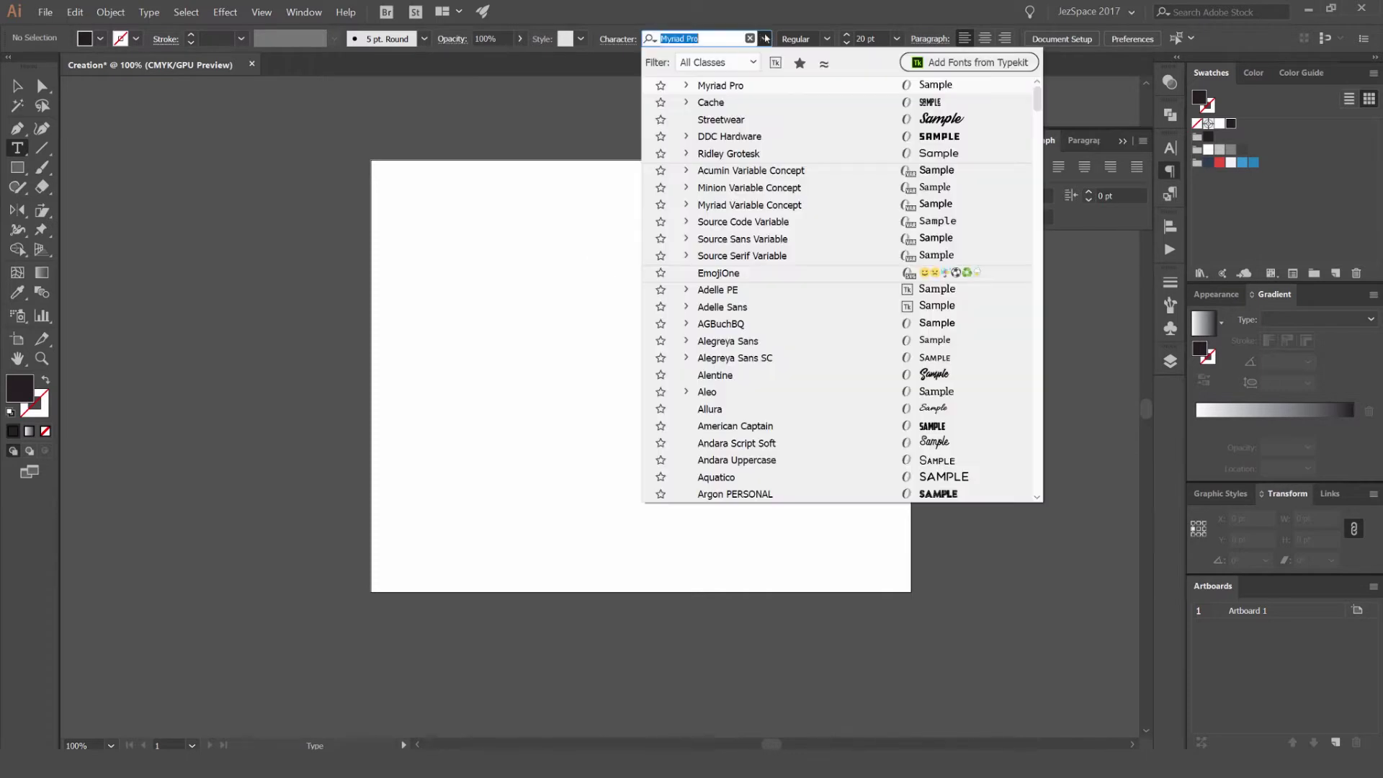
text(Garamond)
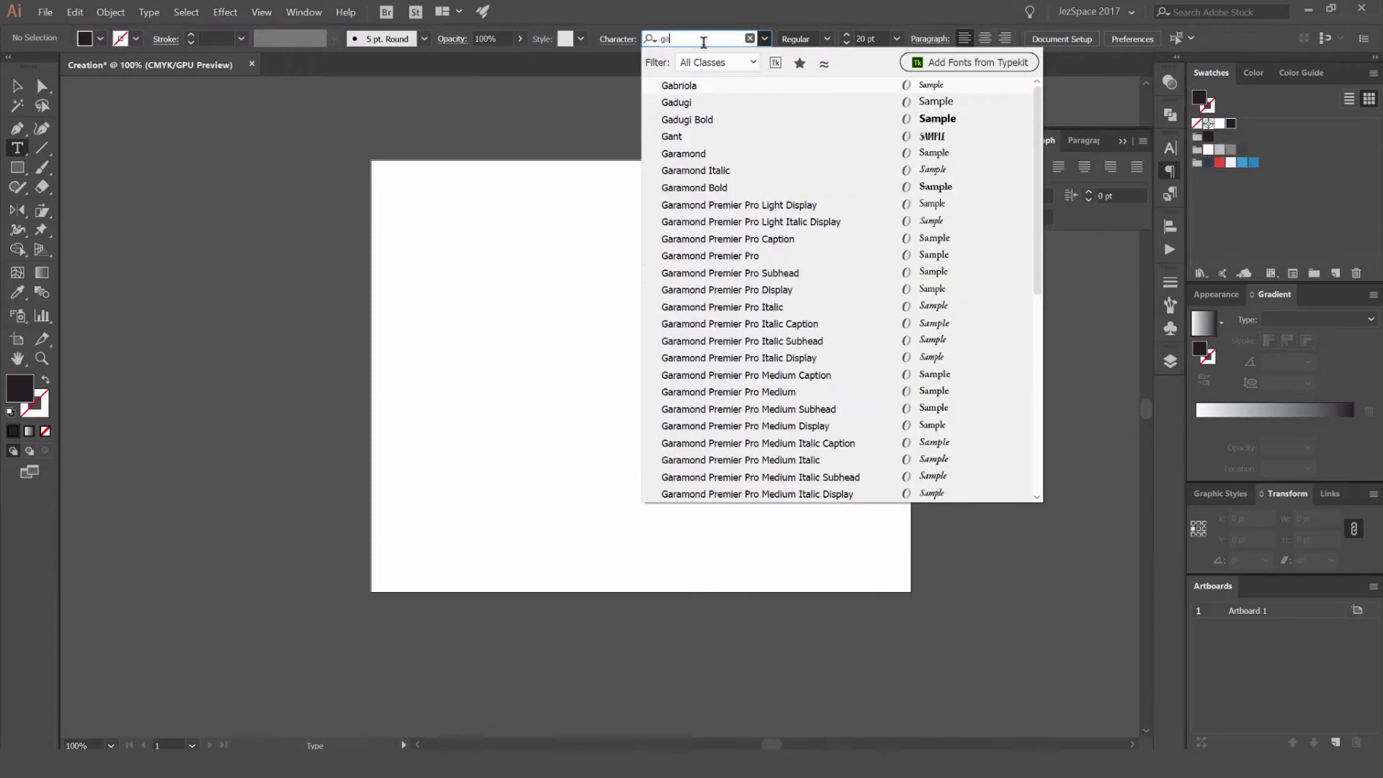
key(Return)
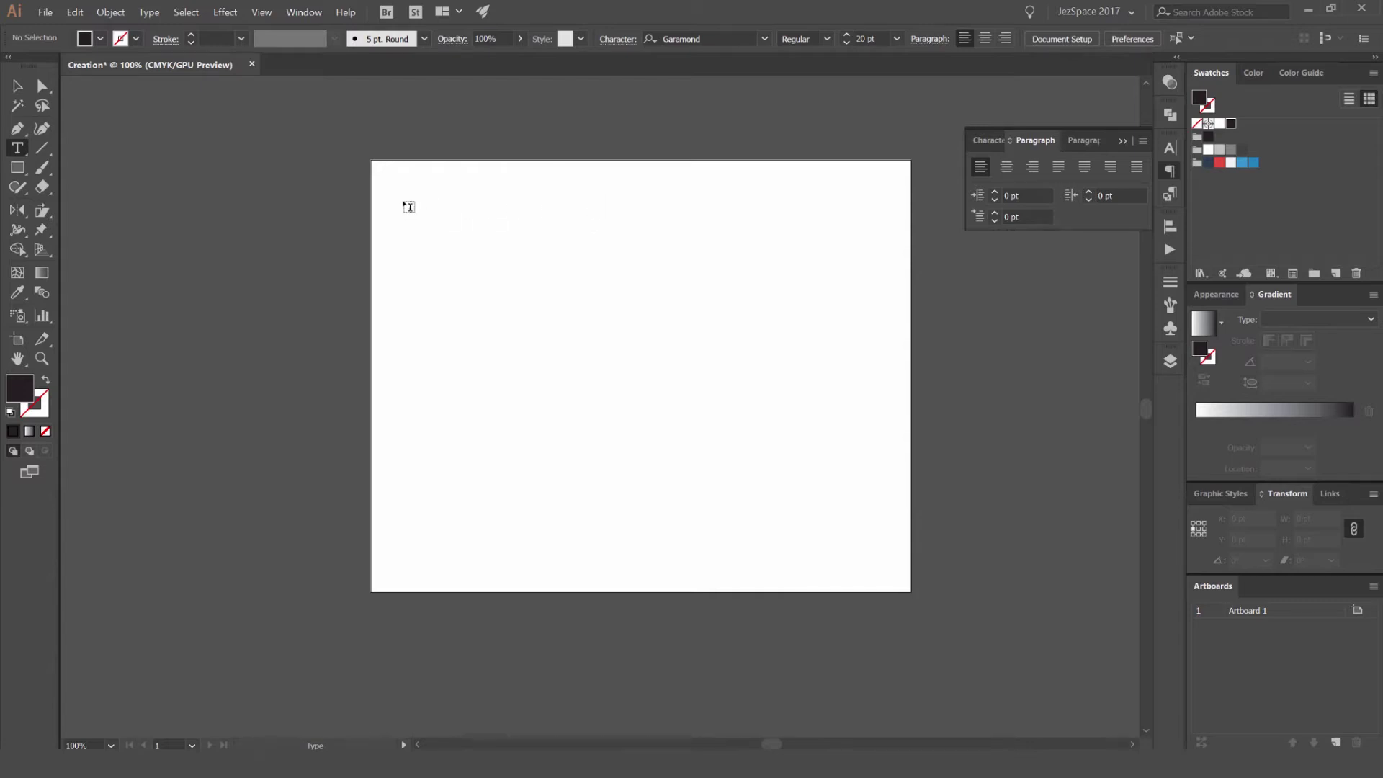
Draw an area text frame about 866 by 648 pt inside the artboard's margins, filled with placeholder text
drag(403, 198, 871, 547)
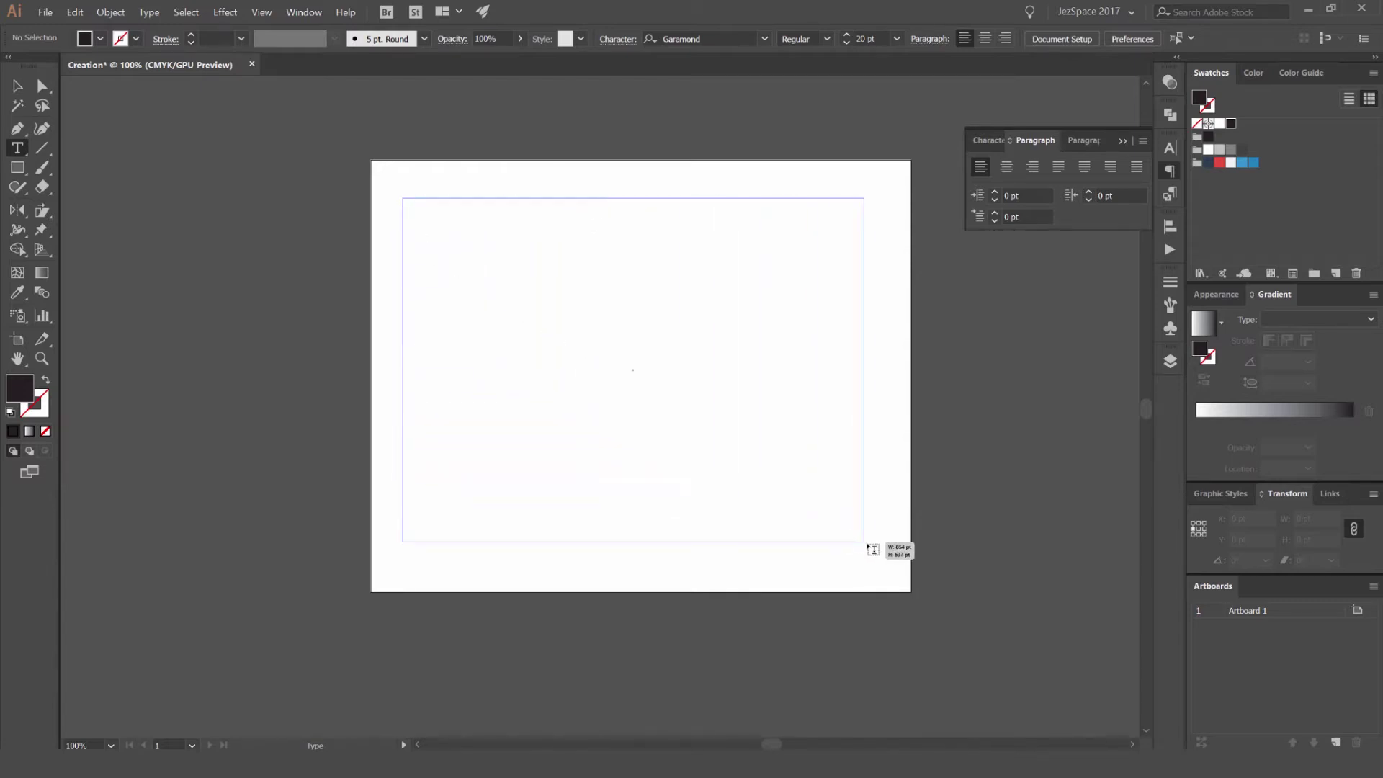
click(559, 252)
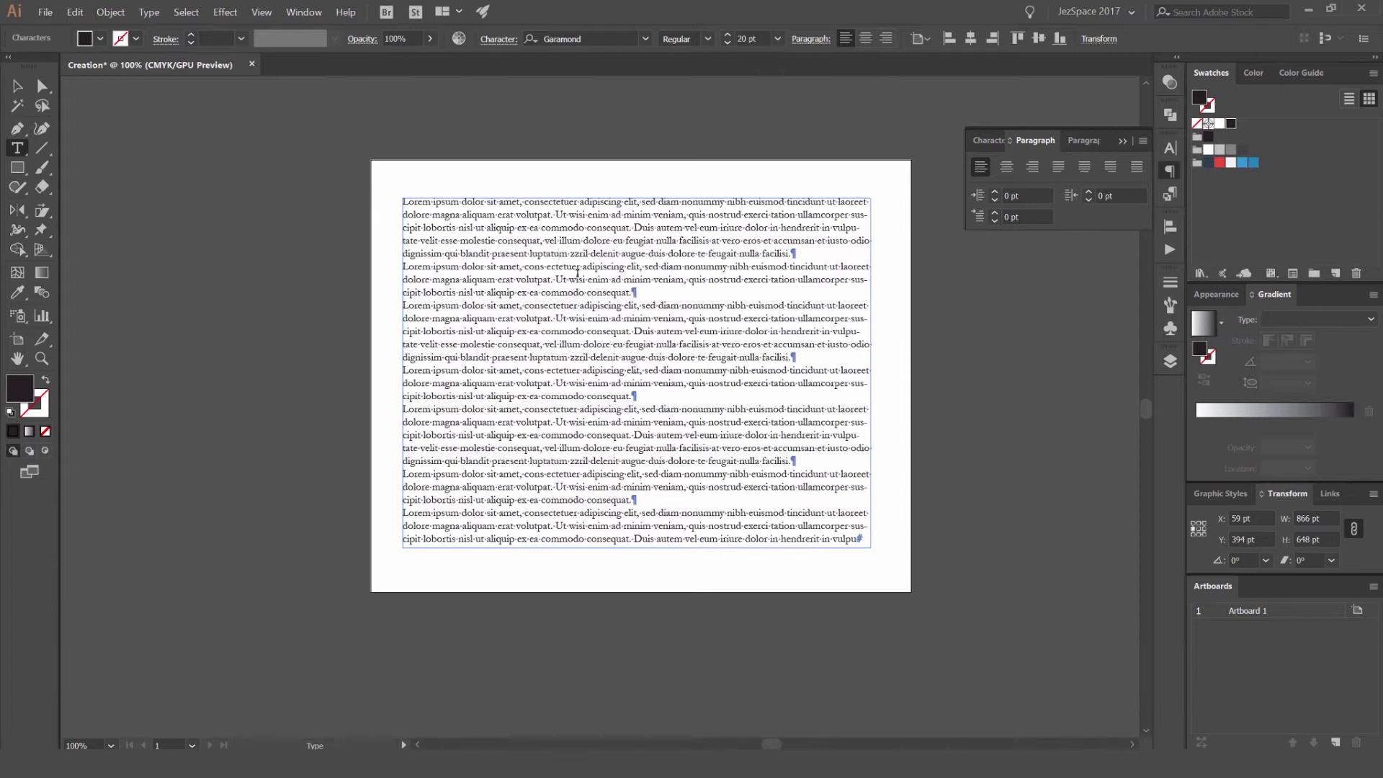
key(Escape)
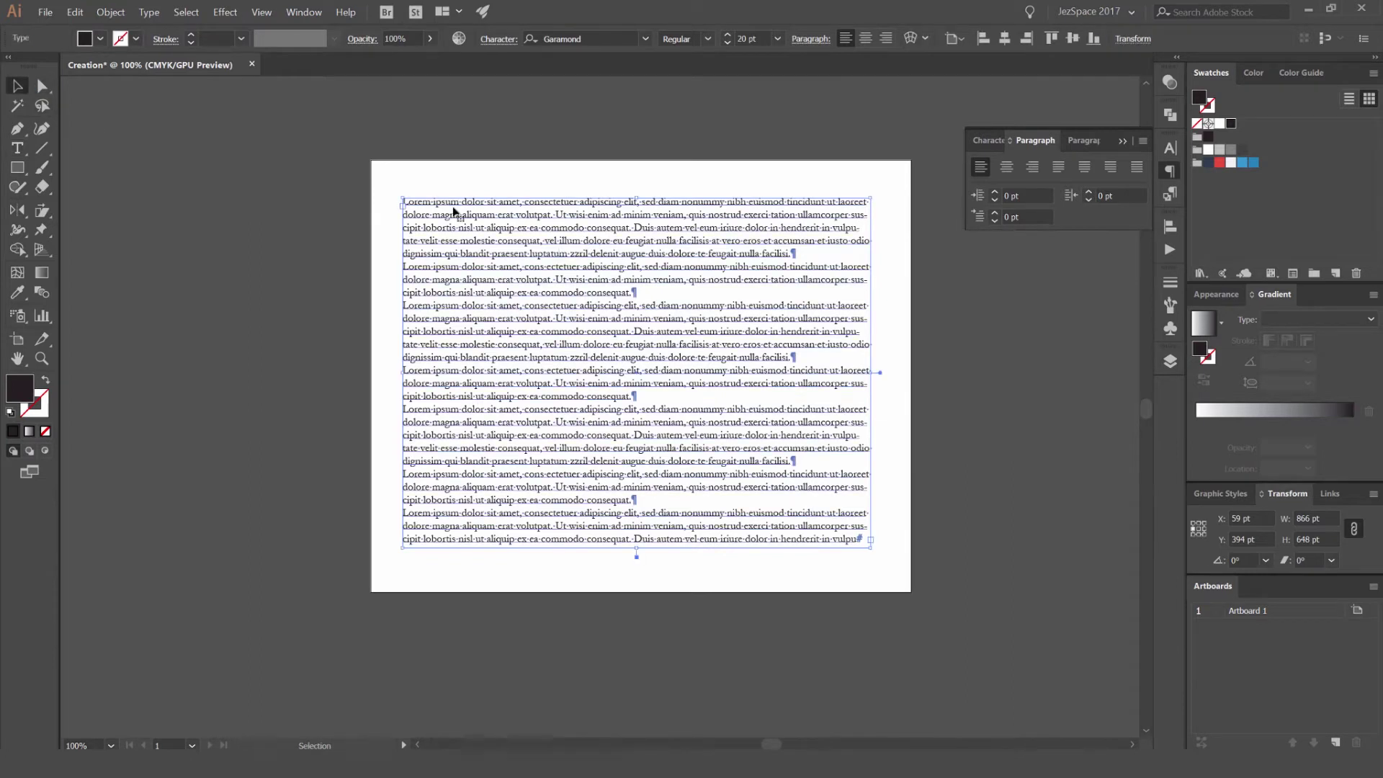
Place a "Lorem ipsum" point text on the empty canvas beside the artboard
drag(700, 160, 522, 177)
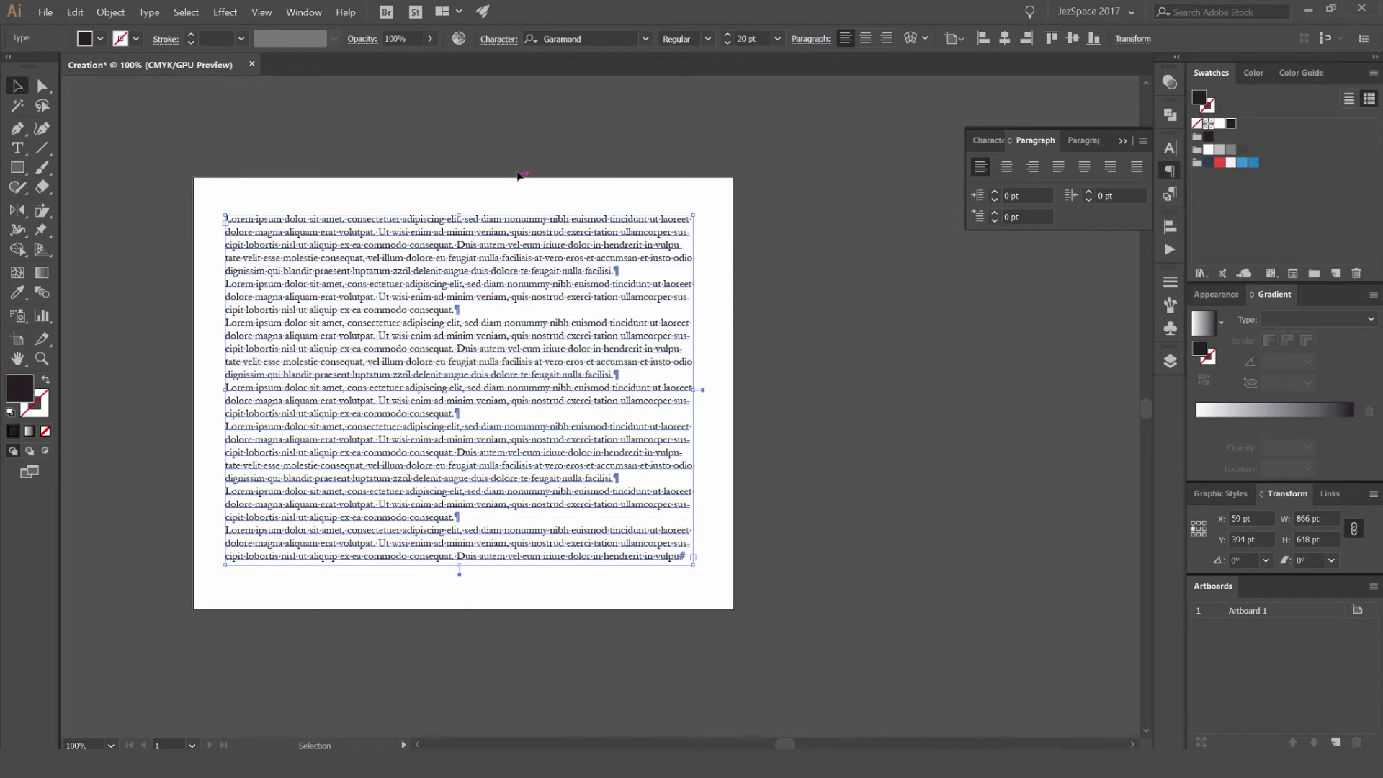
key(t)
click(814, 256)
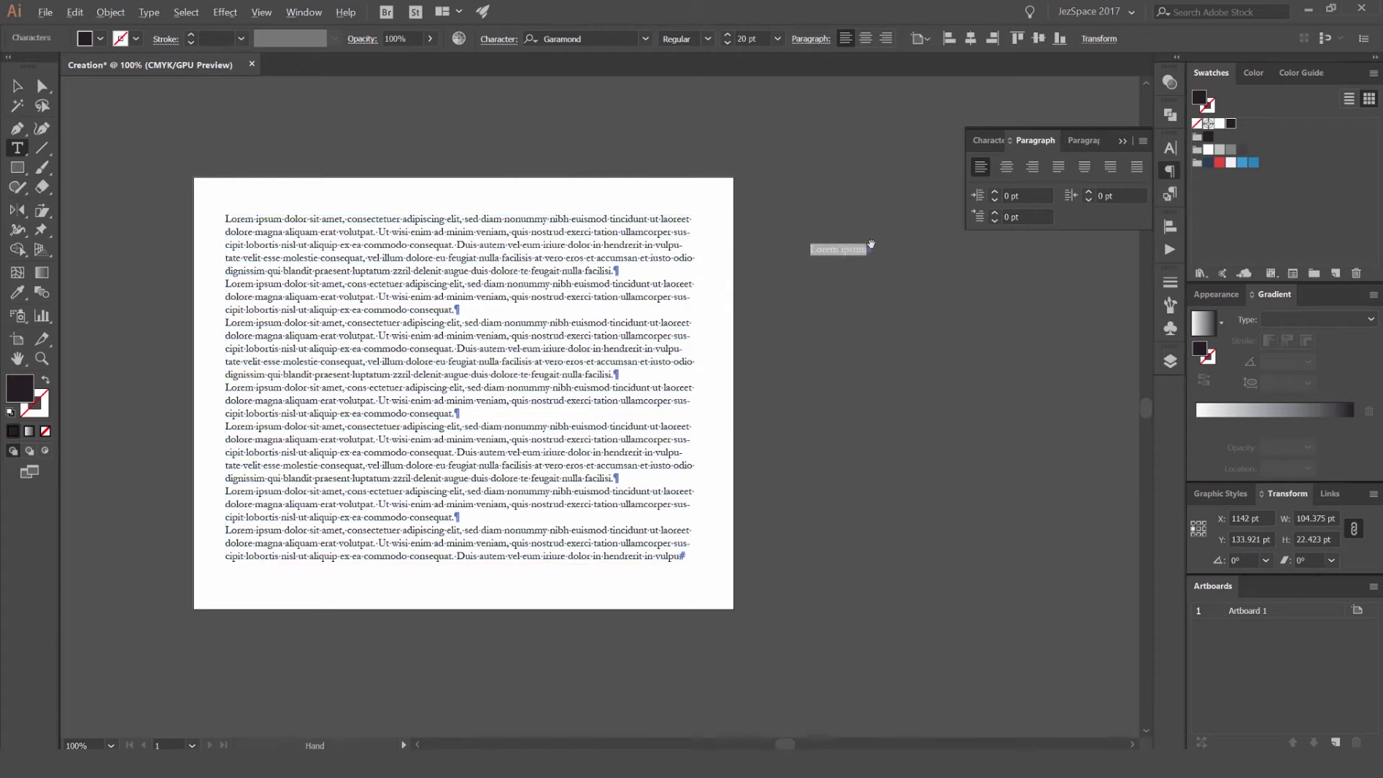
scroll(872, 243, up, 4)
key(Escape)
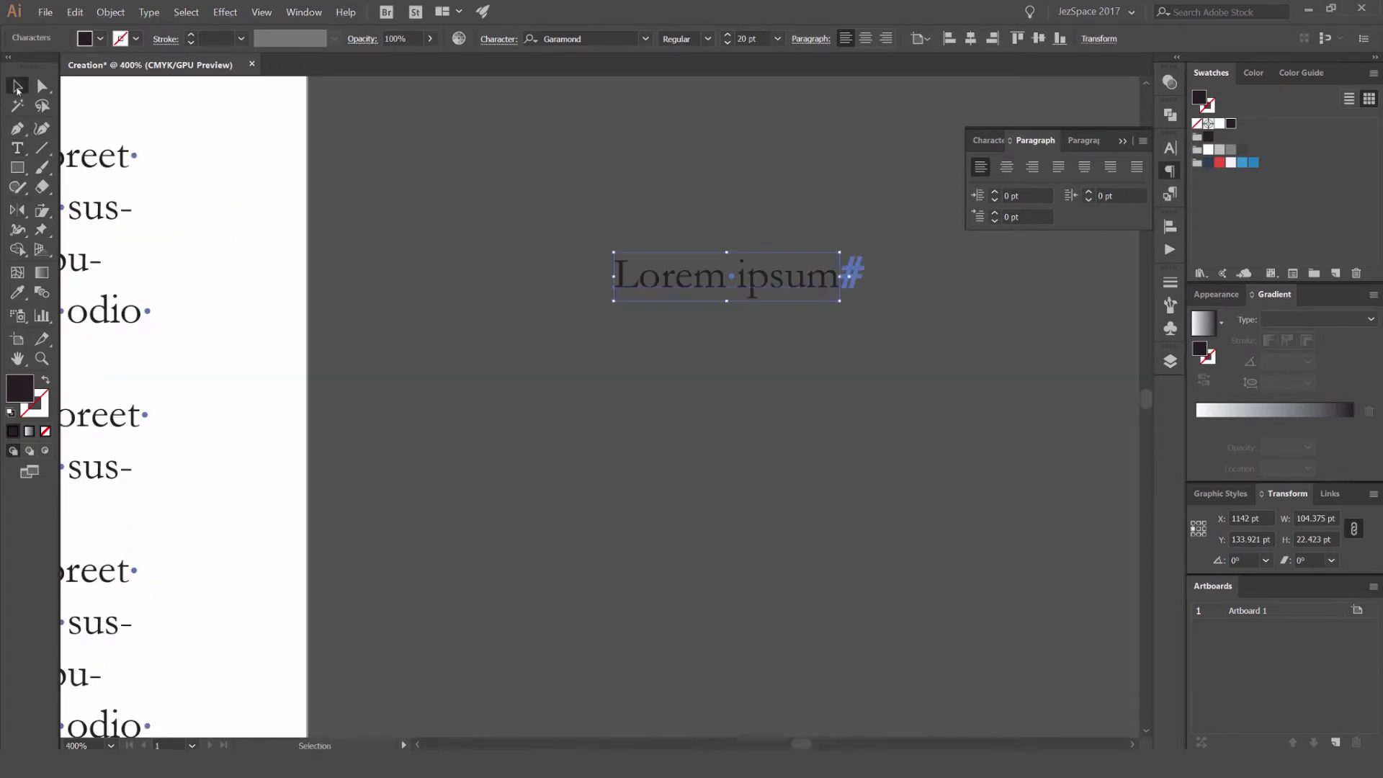
Enlarge the point text to about 81.56 pt and remove its middle letters to leave "Losum"
scroll(776, 313, down, 2)
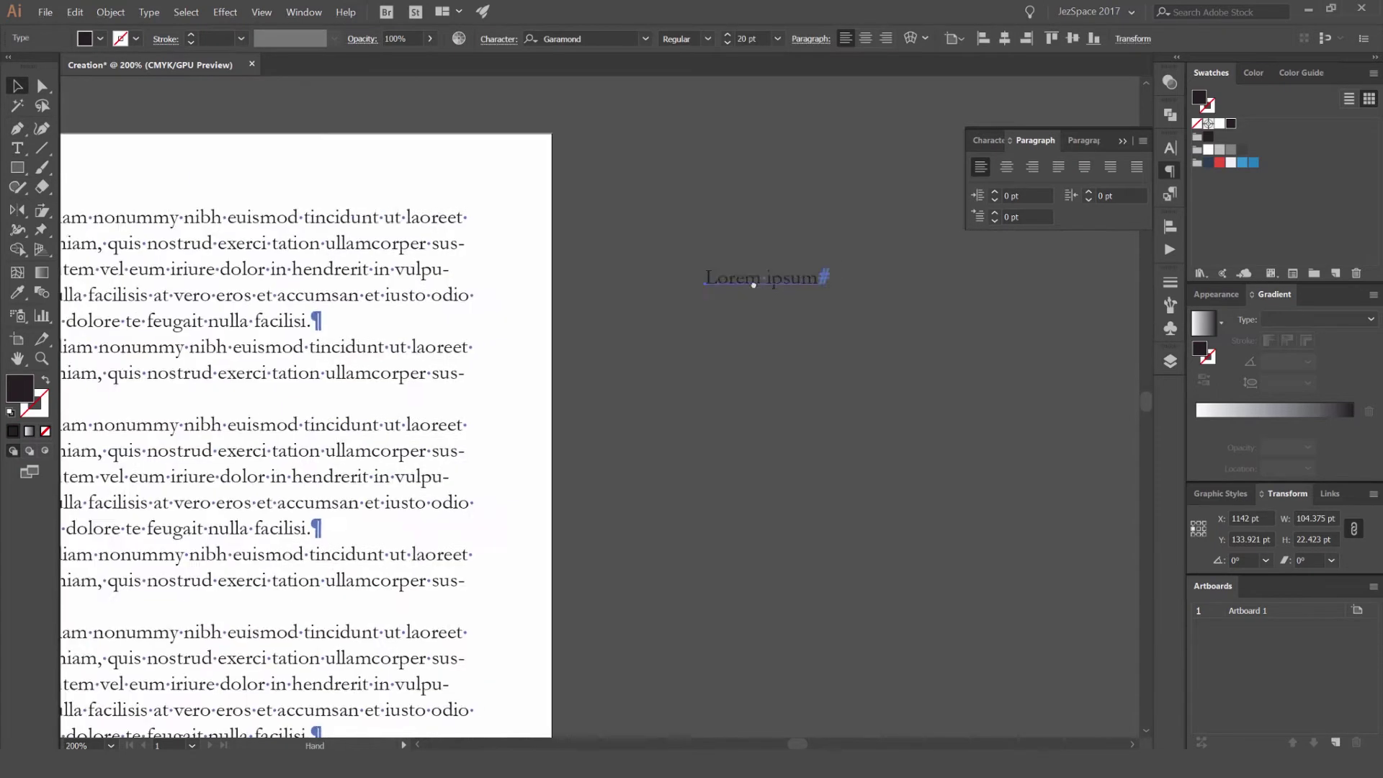
drag(654, 294, 827, 259)
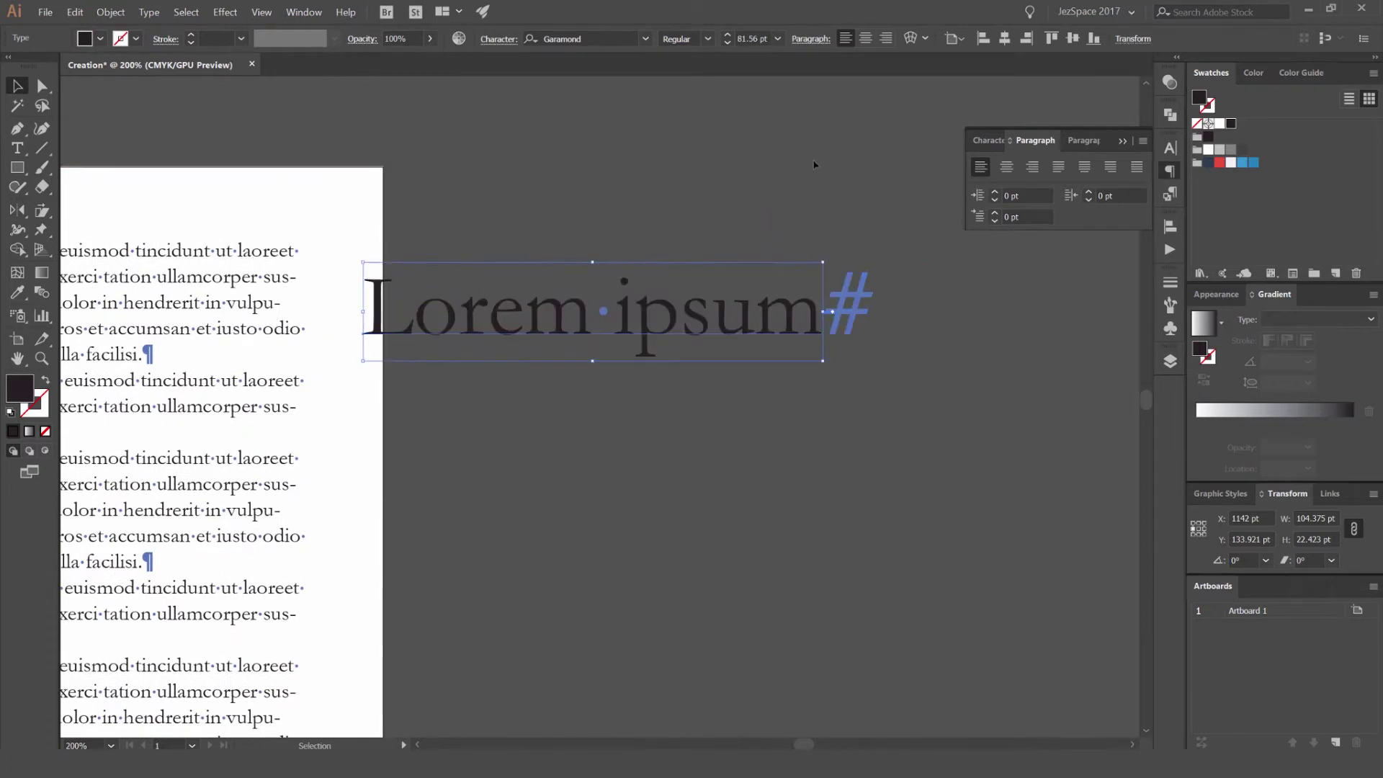
scroll(821, 216, down, 1)
drag(734, 296, 681, 286)
double_click(798, 287)
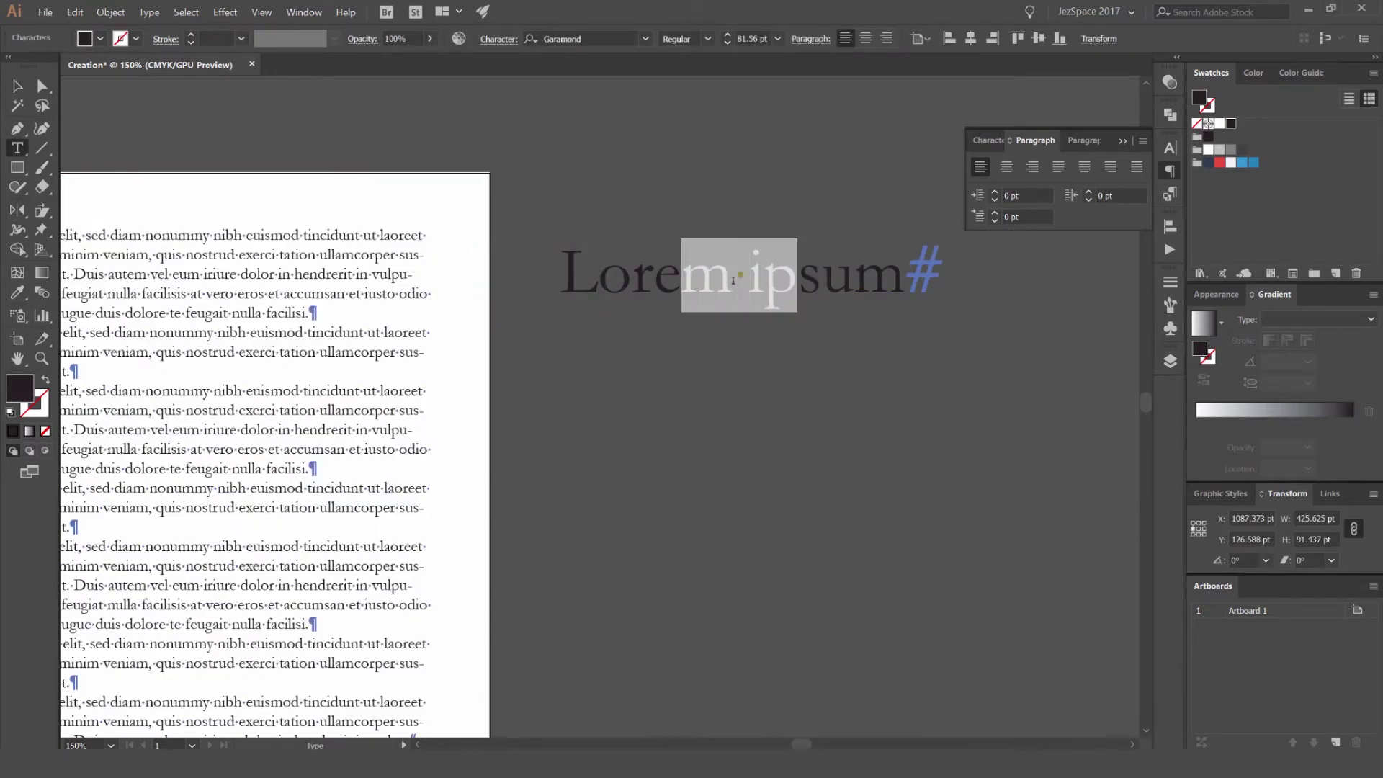
key(BackSpace)
key(BackSpace)
key(BackSpace)
Stretch the "Losum" point text vertically and slightly narrow it, to a font size of about 346 pt
click(19, 87)
click(519, 180)
click(648, 277)
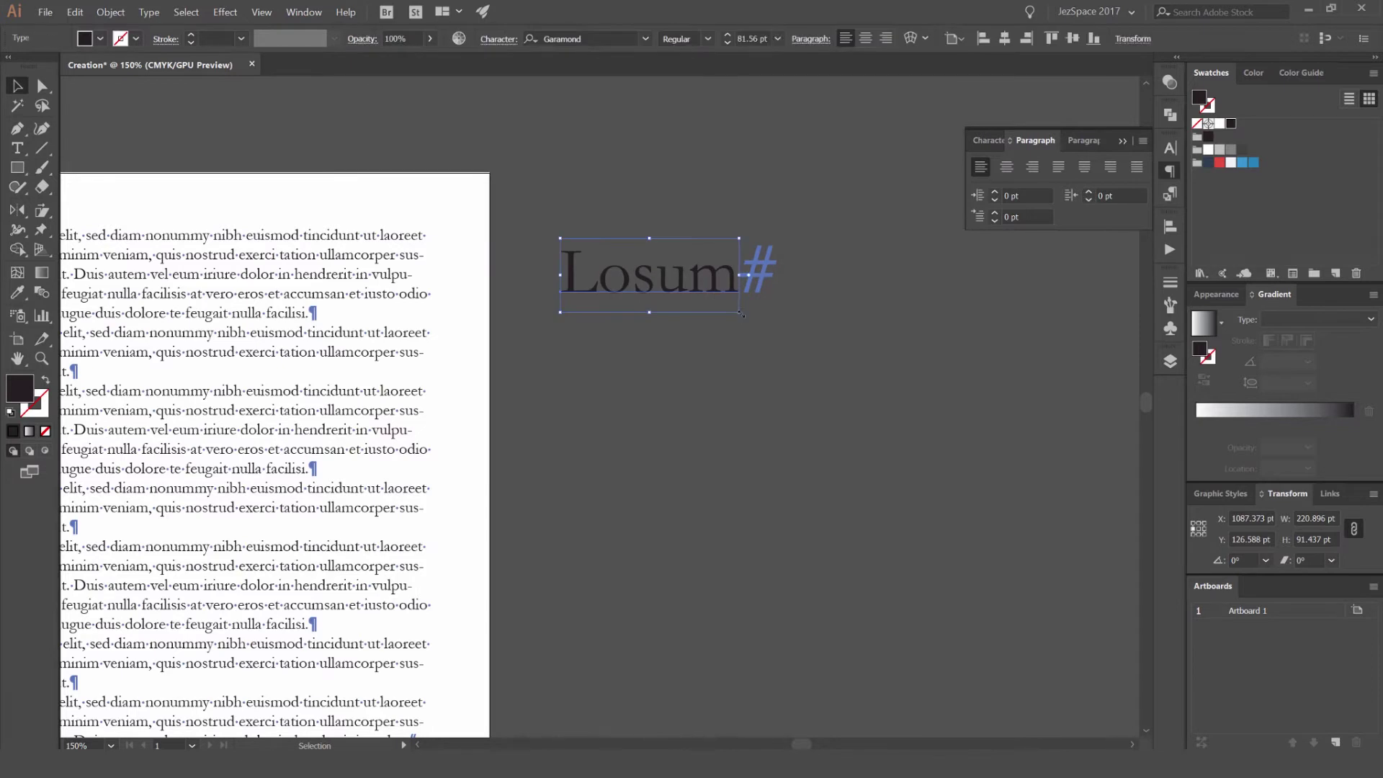
drag(739, 312, 720, 550)
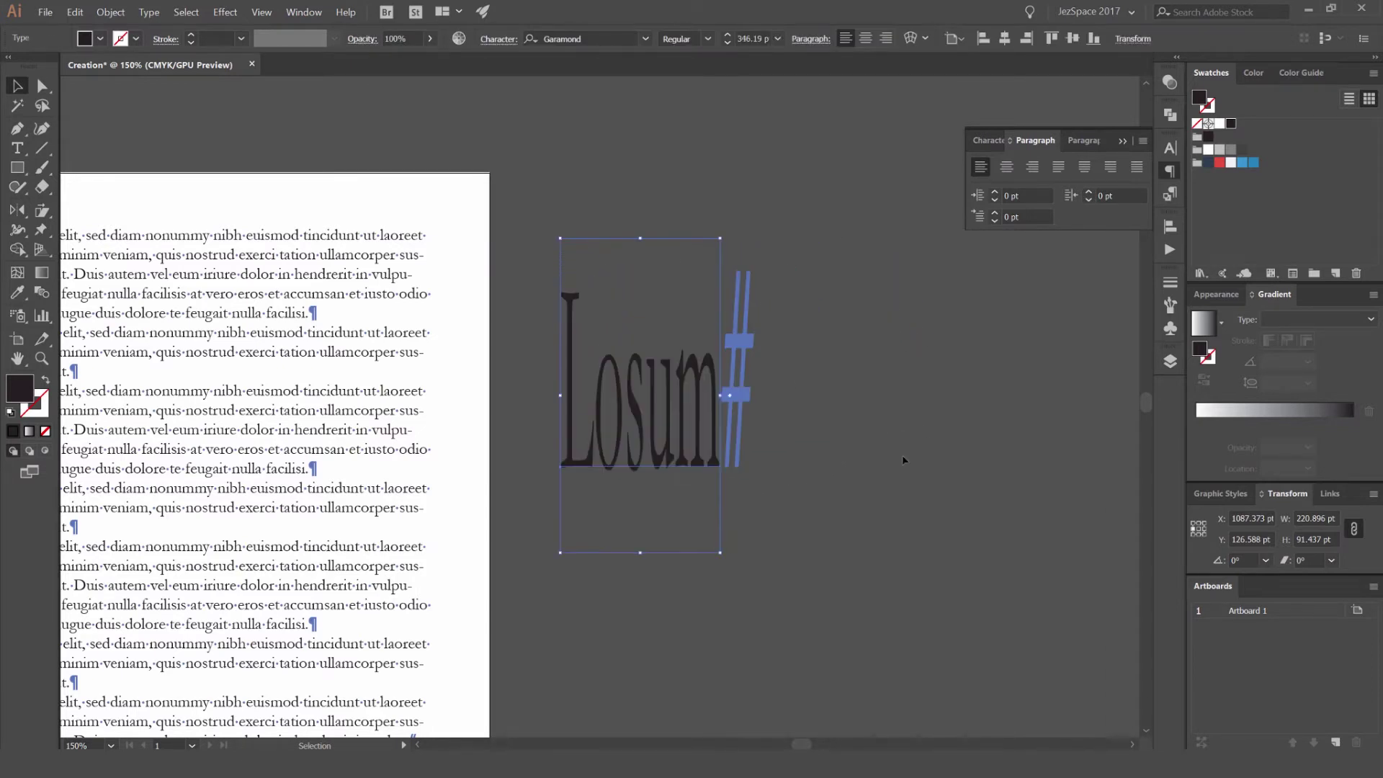
Delete the stretched "Losum" point text beside the artboard
click(901, 456)
scroll(886, 433, down, 2)
drag(868, 412, 852, 298)
click(752, 309)
key(Delete)
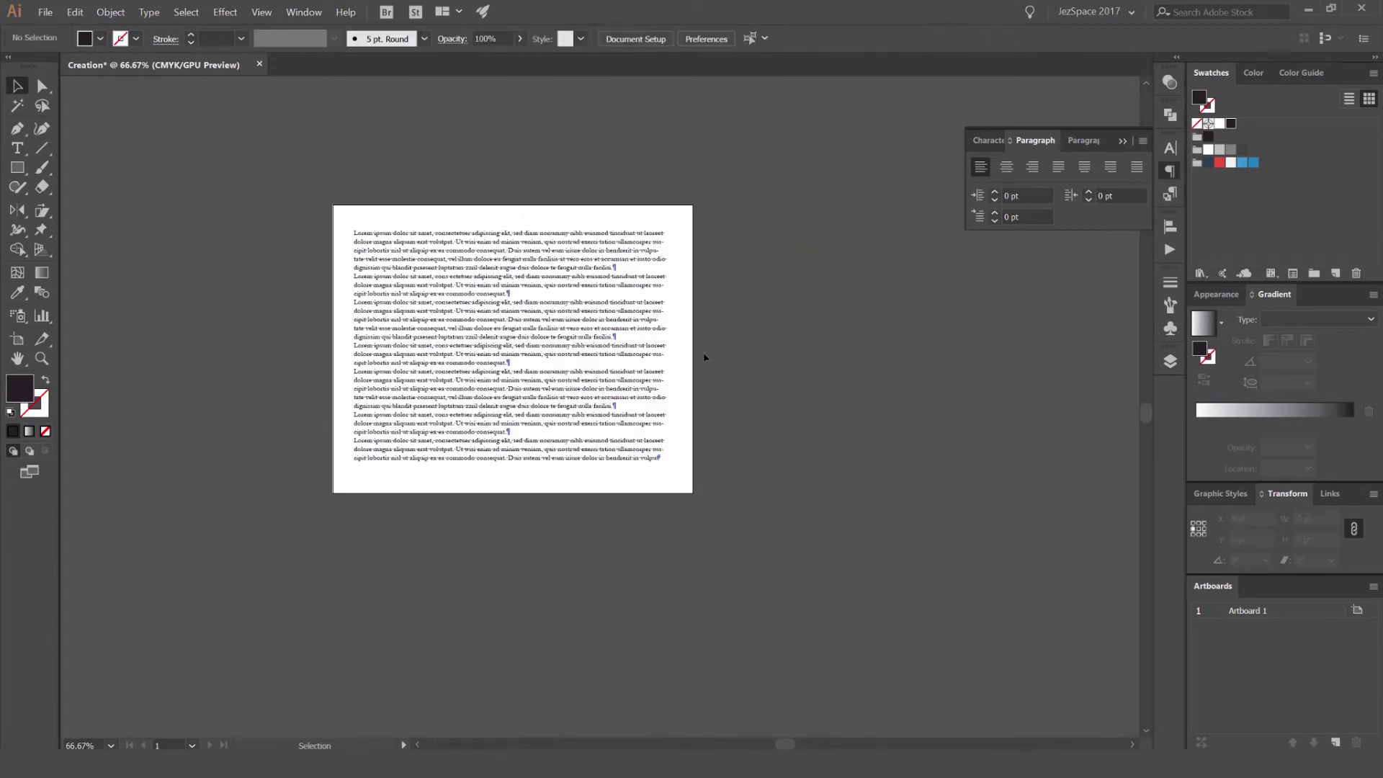
Select the area text frame on the artboard and display its paragraph settings
scroll(603, 264, up, 1)
scroll(604, 263, up, 1)
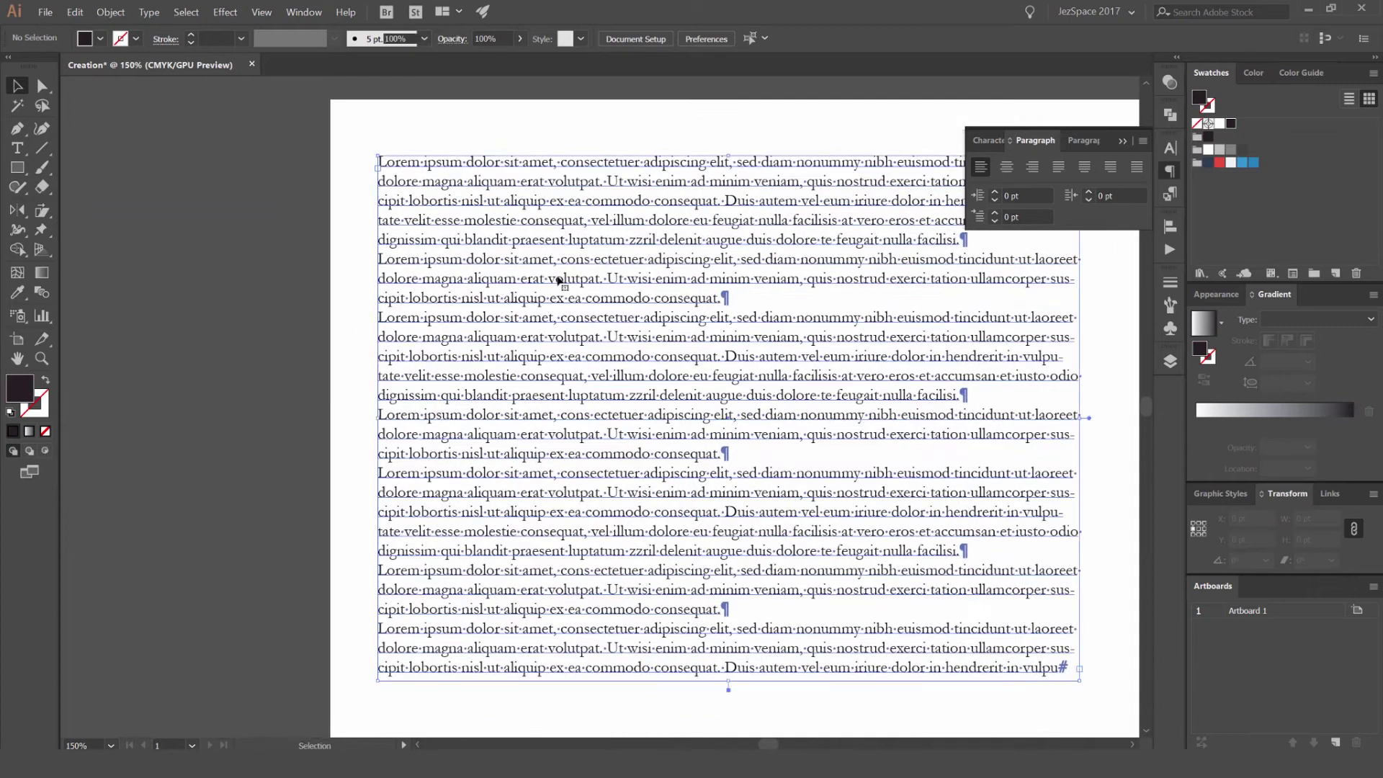
scroll(660, 265, down, 2)
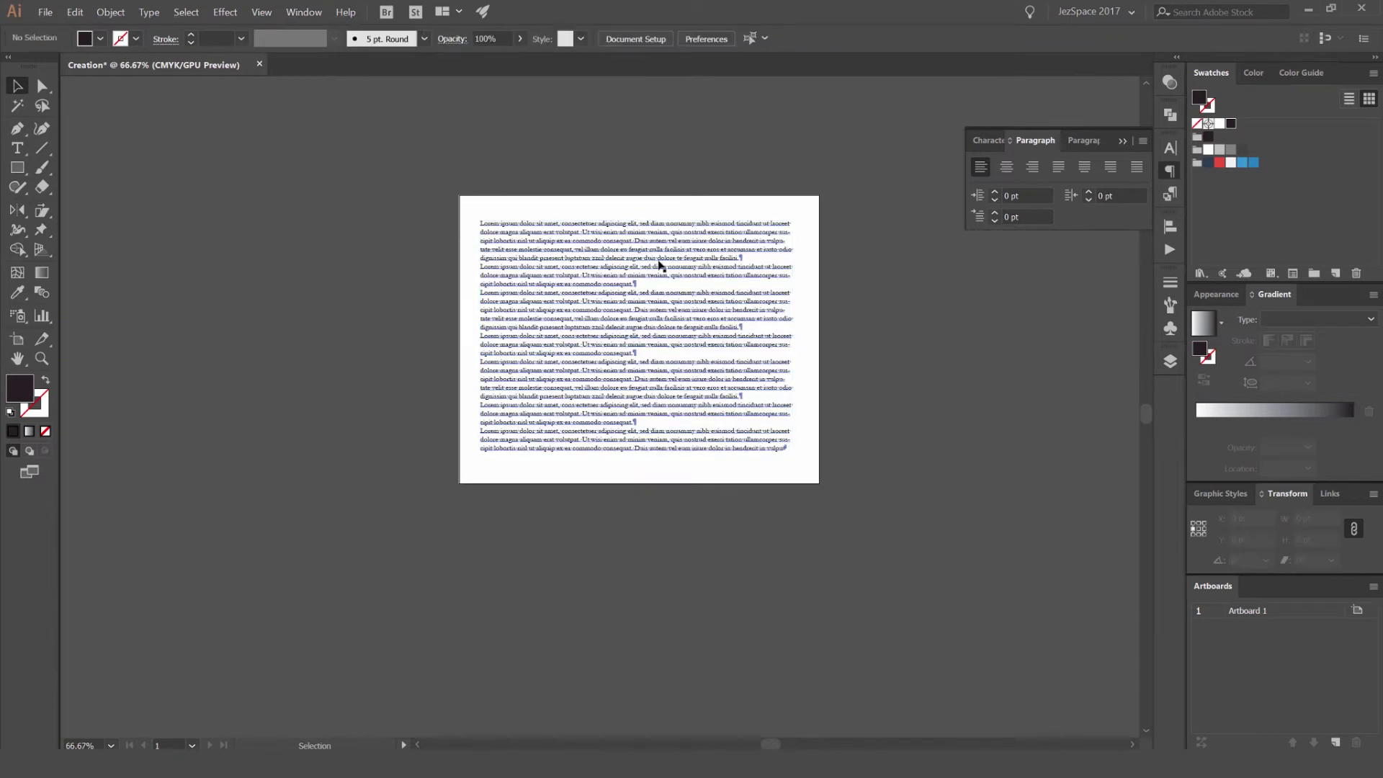
scroll(627, 270, up, 2)
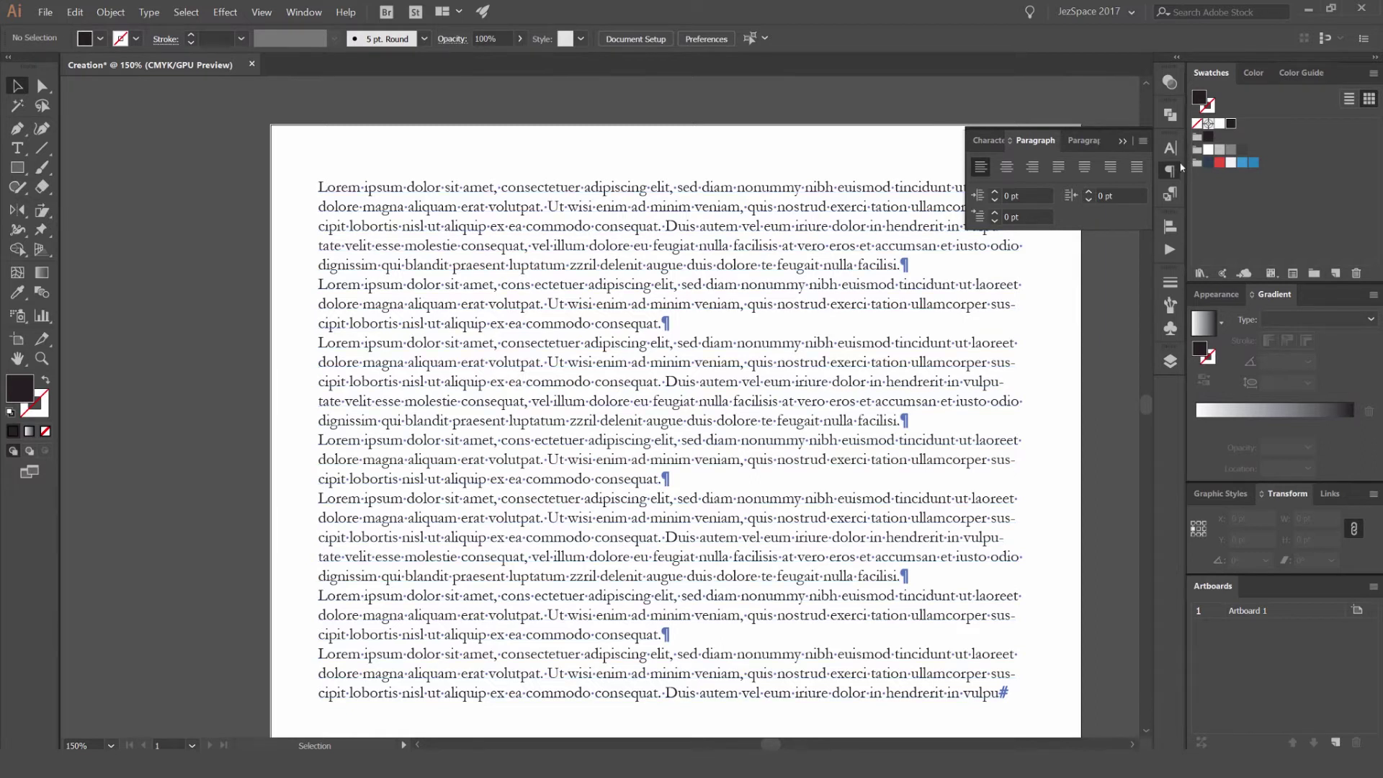
click(1171, 171)
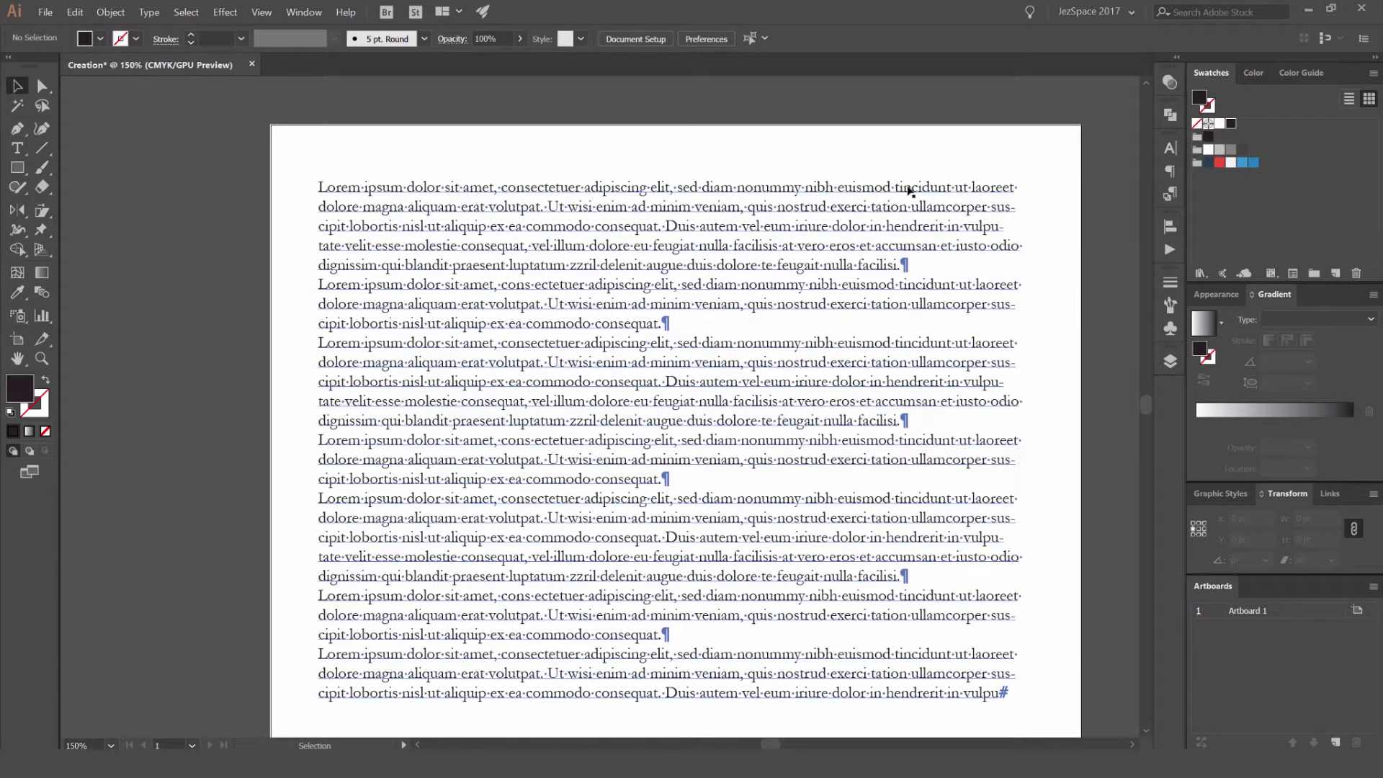
scroll(653, 248, down, 1)
click(661, 243)
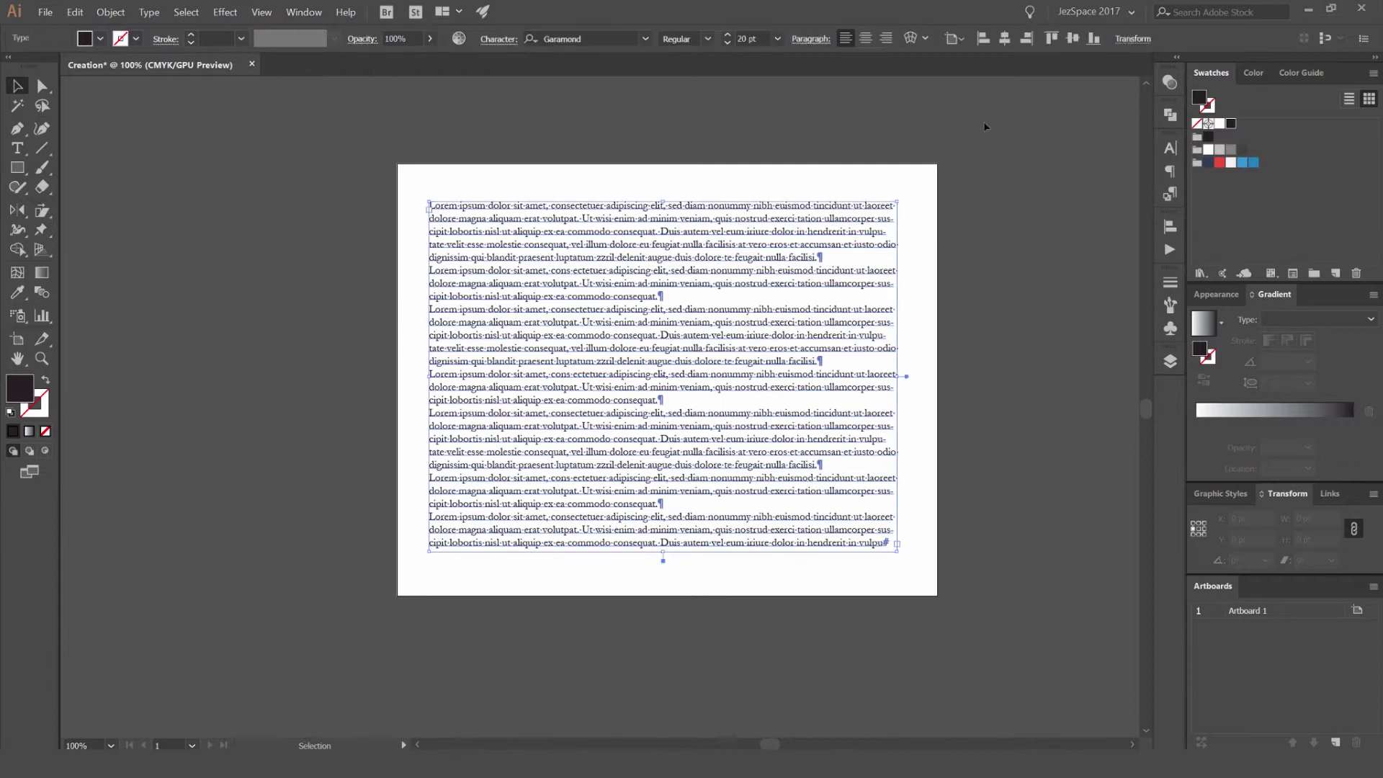
click(1170, 173)
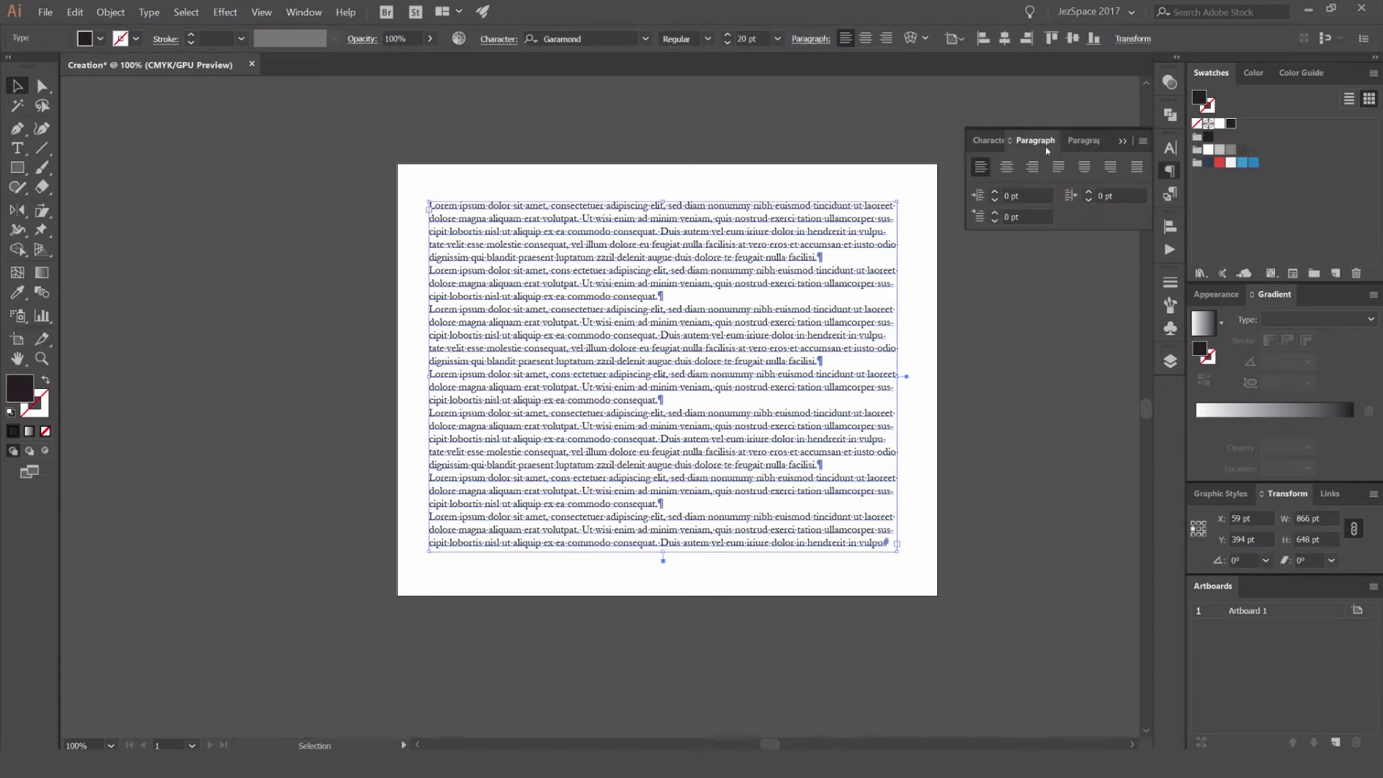
Look at the paragraph styles, and expand the paragraph settings to show all options
click(1167, 195)
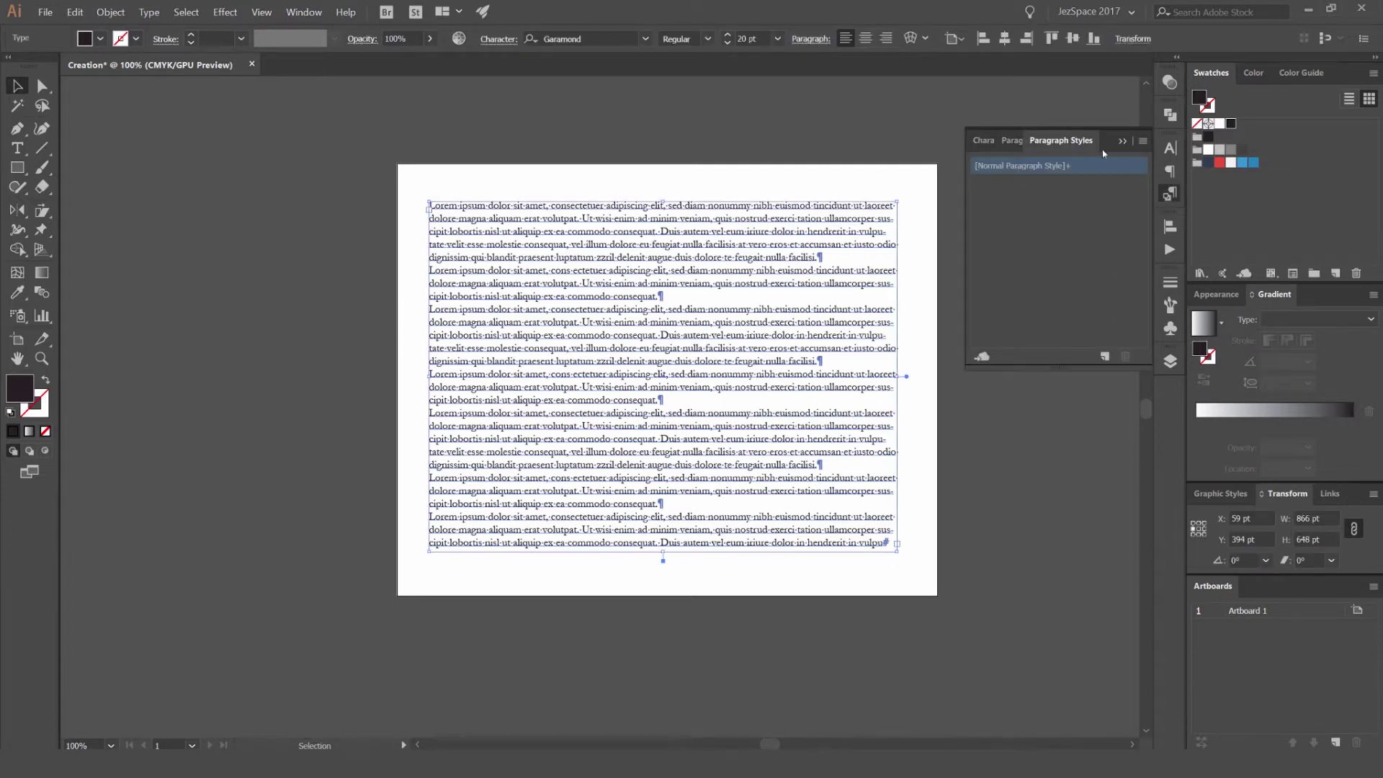
click(1168, 173)
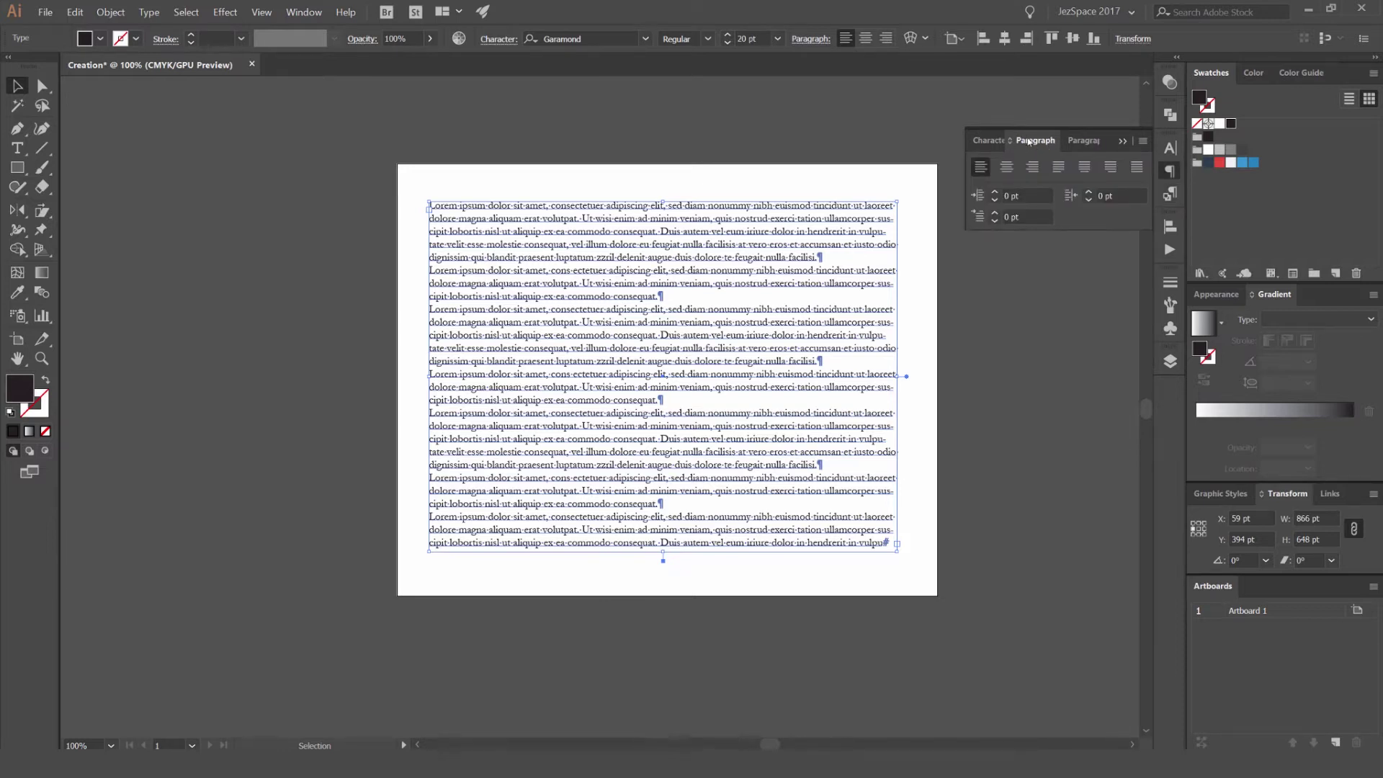
click(1143, 142)
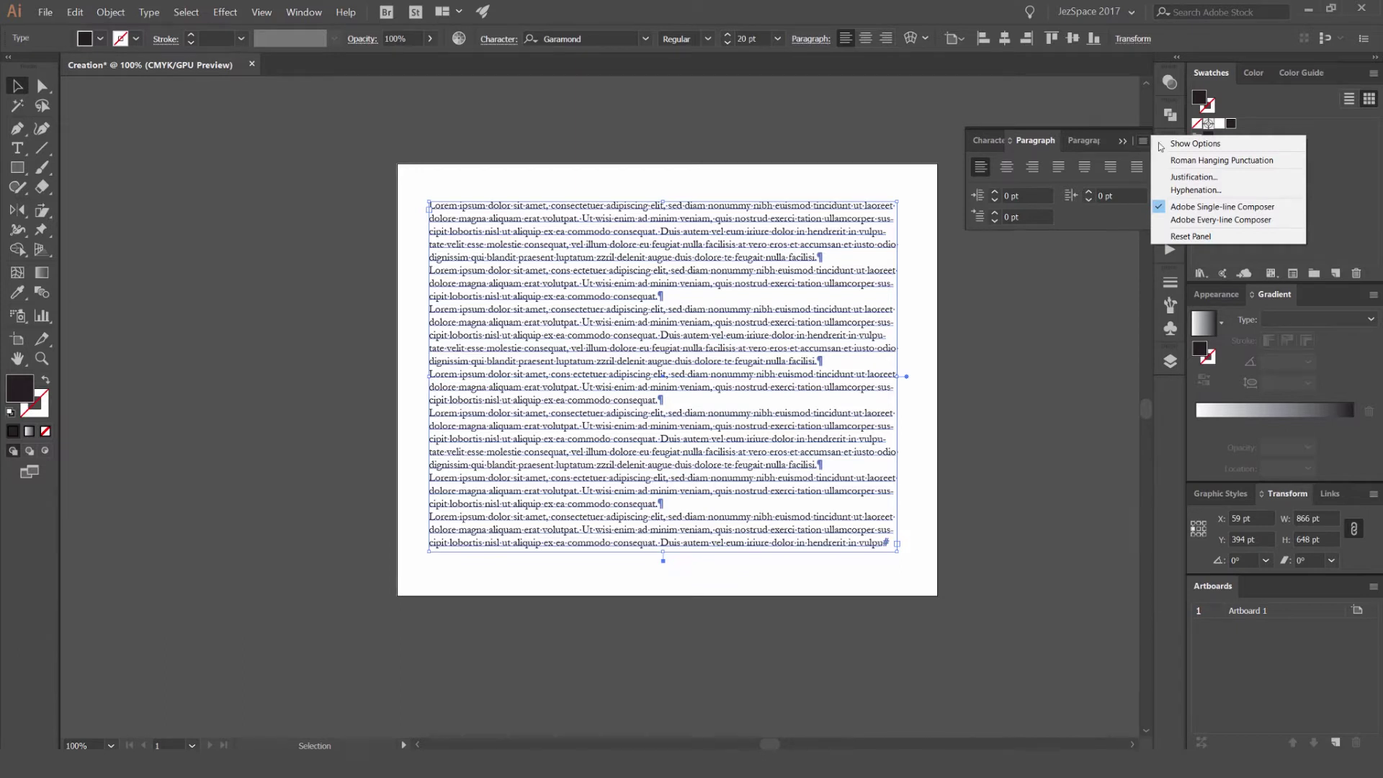
click(1188, 143)
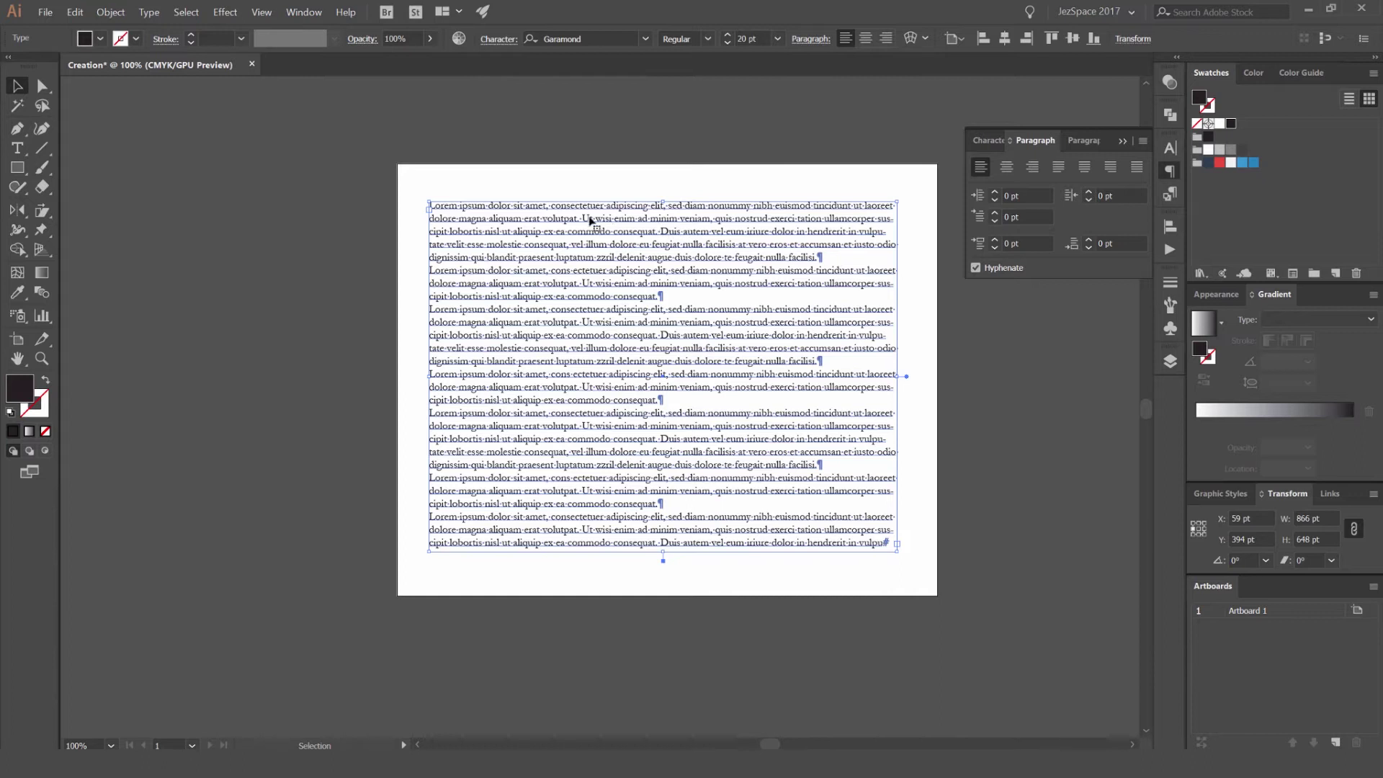
Delete the text from the fourth paragraph's first line through to the middle of the last paragraph
scroll(605, 220, up, 1)
scroll(664, 229, down, 1)
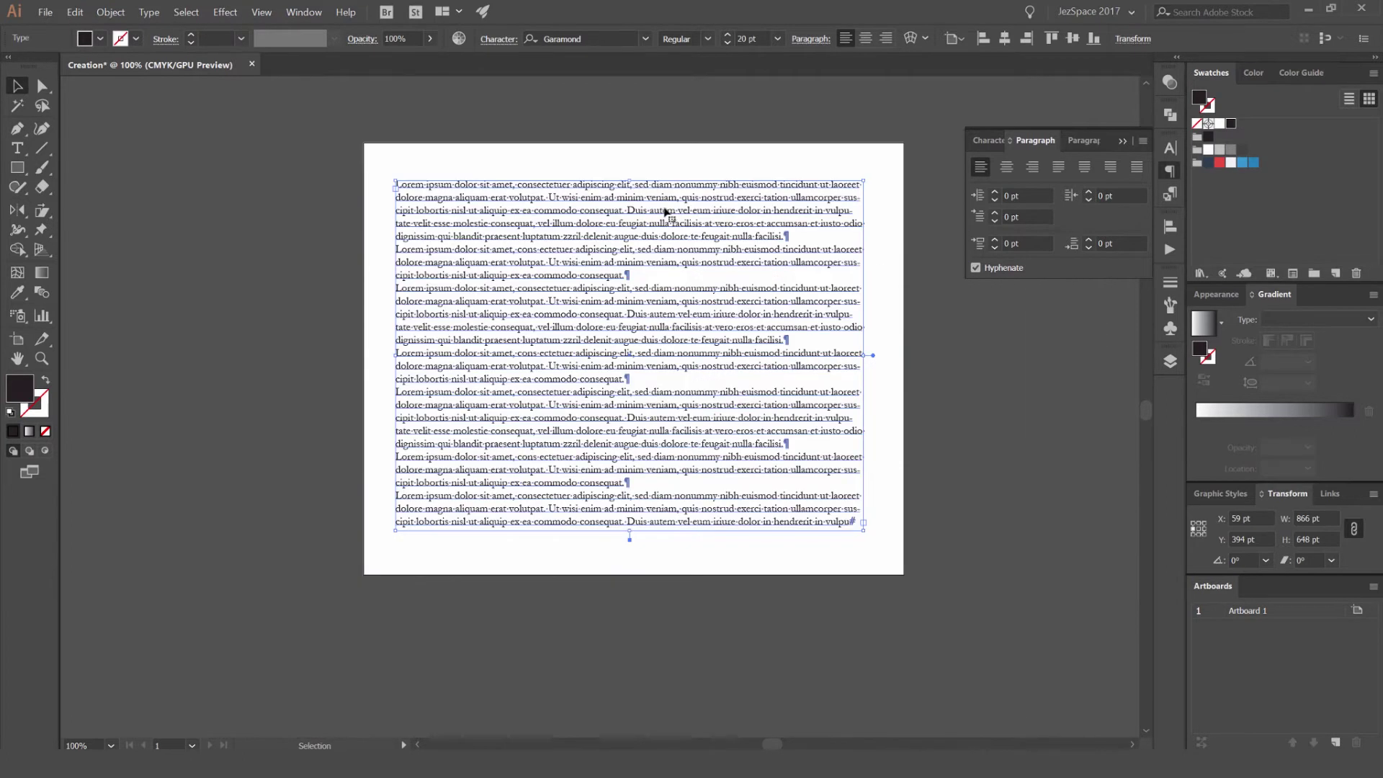
key(t)
click(689, 213)
drag(776, 223, 491, 236)
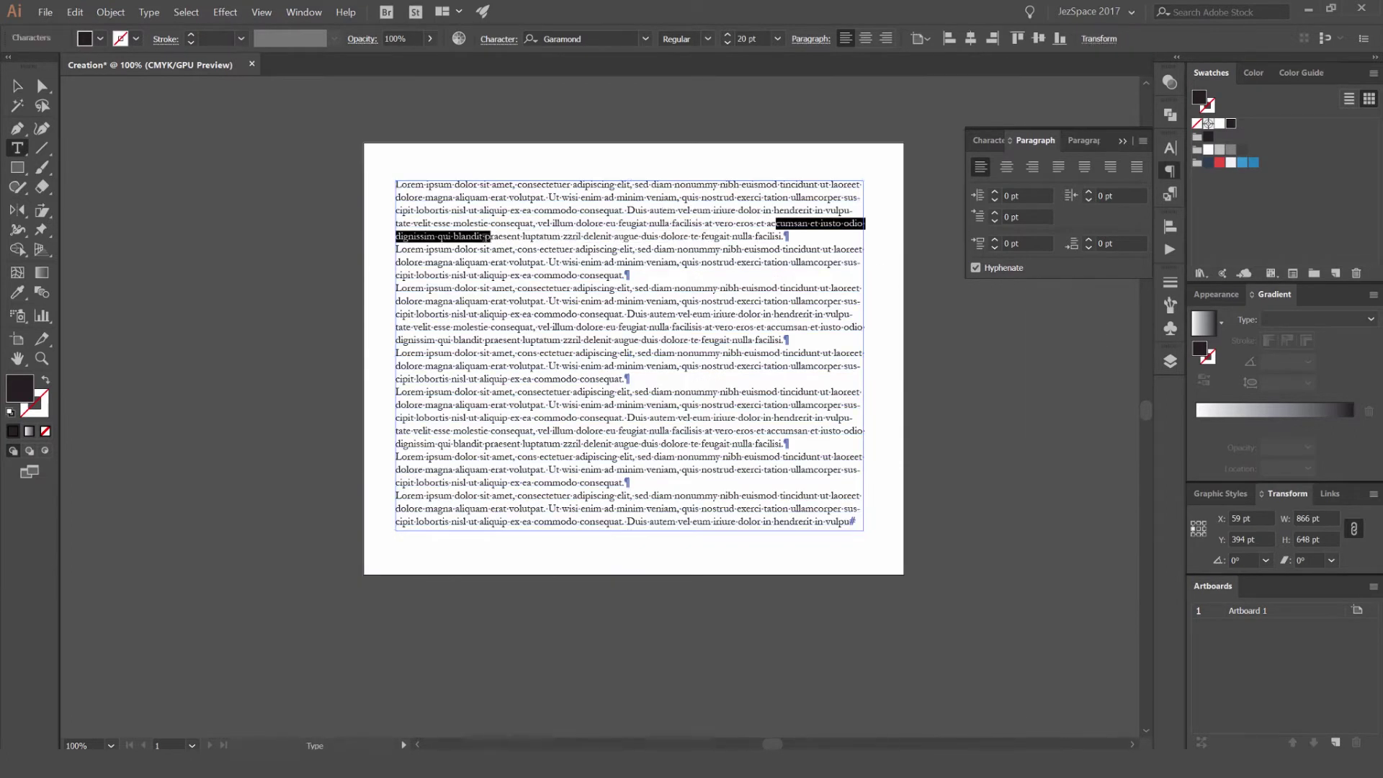
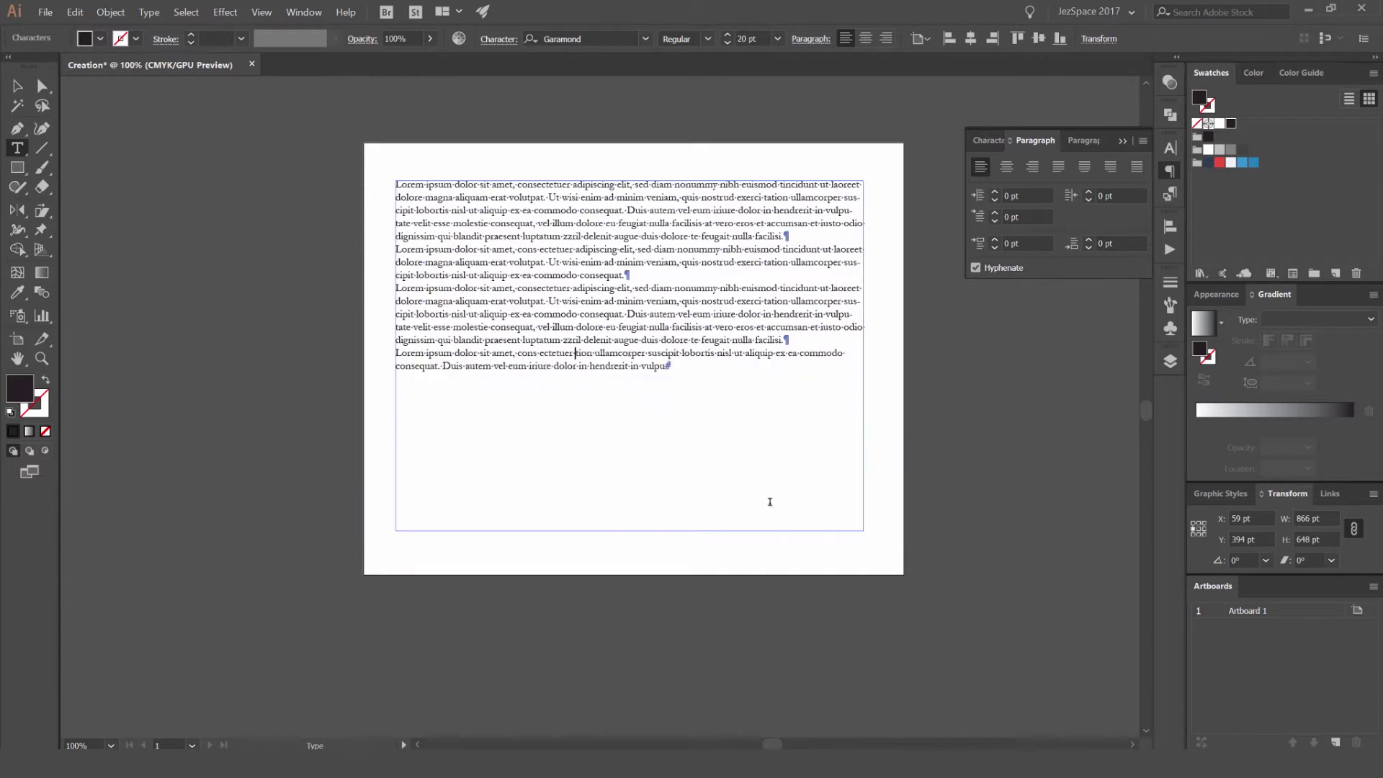
Split the third paragraph before "Duis autem" and insert seven empty paragraphs at the break
key(Return)
key(Return)
key(Return)
key(Return)
key(Return)
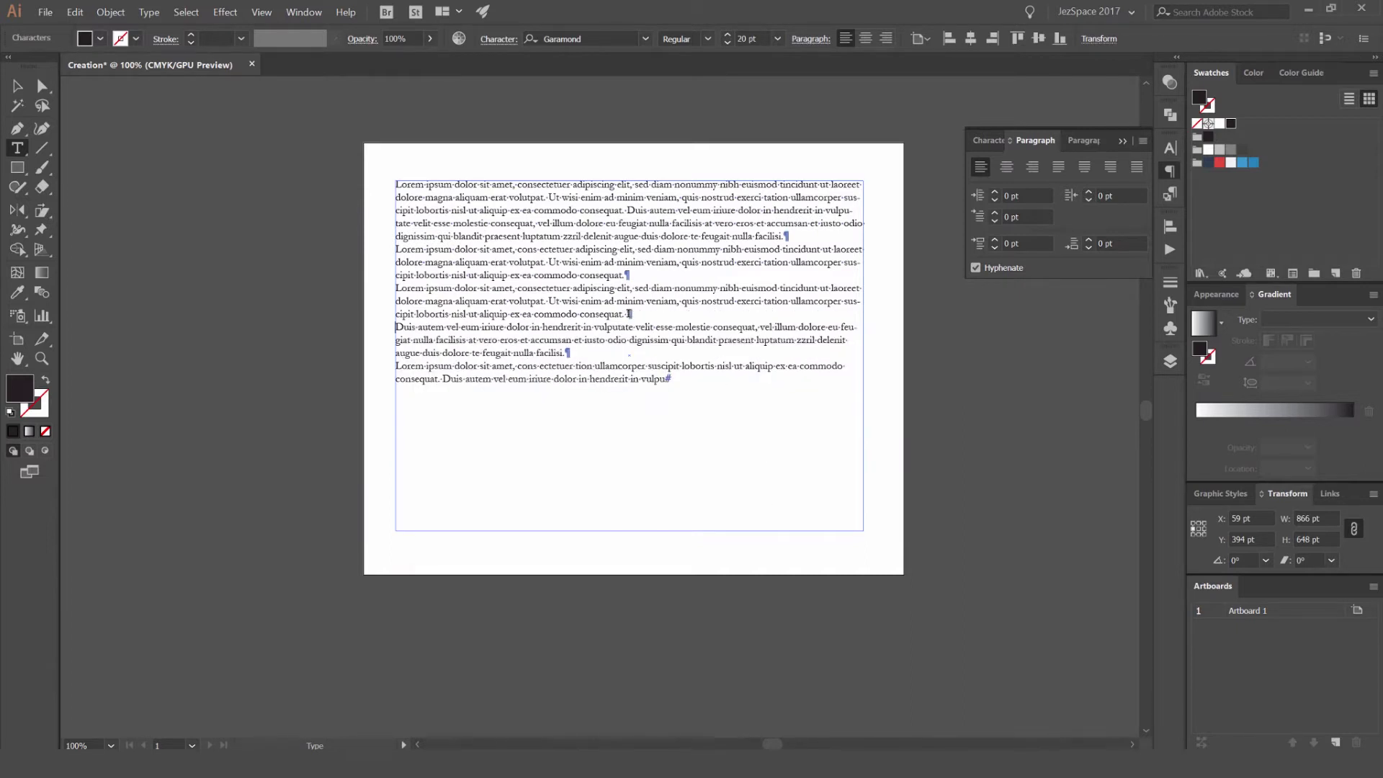
key(Return)
key(Return)
key(Return)
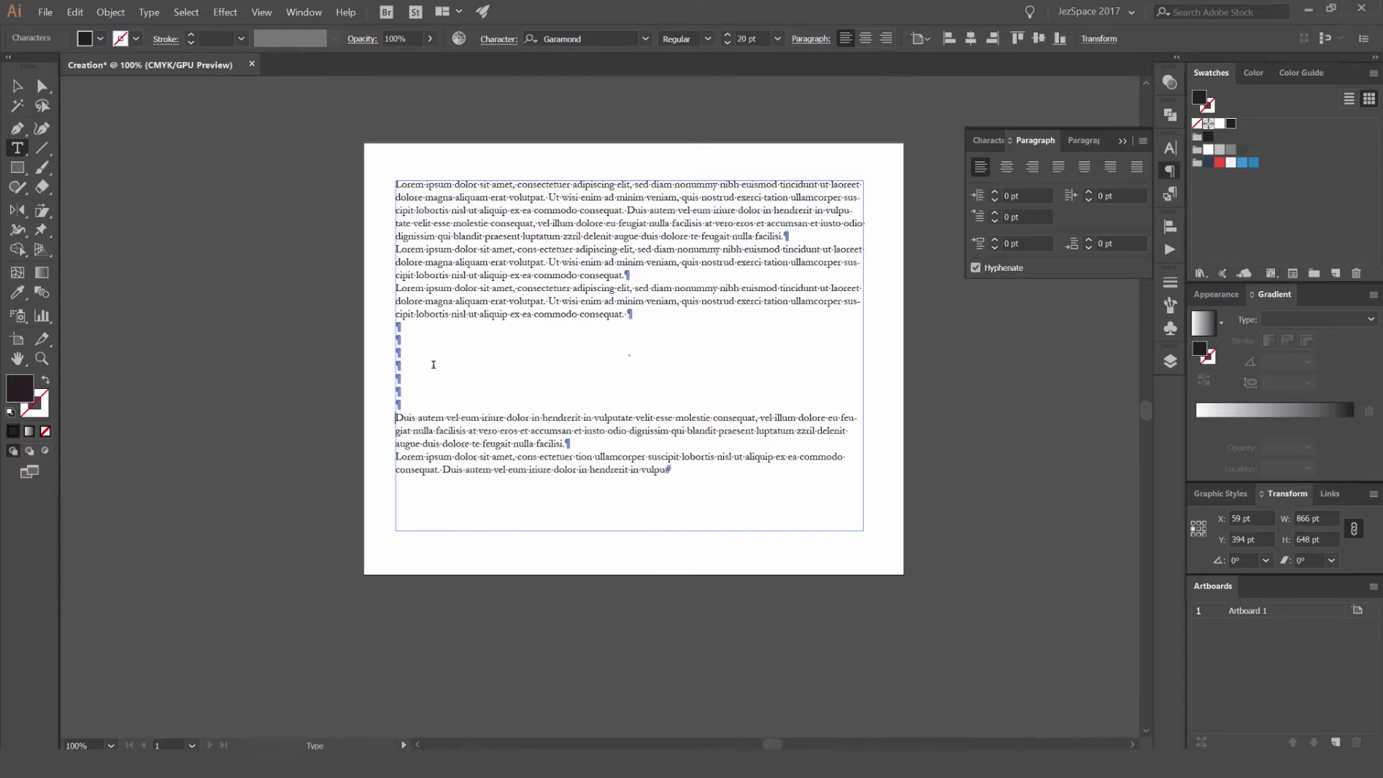
Inspect the paragraph marks on the empty lines, hiding the hidden characters and showing them again
scroll(402, 403, up, 1)
scroll(400, 428, up, 4)
drag(414, 436, 398, 382)
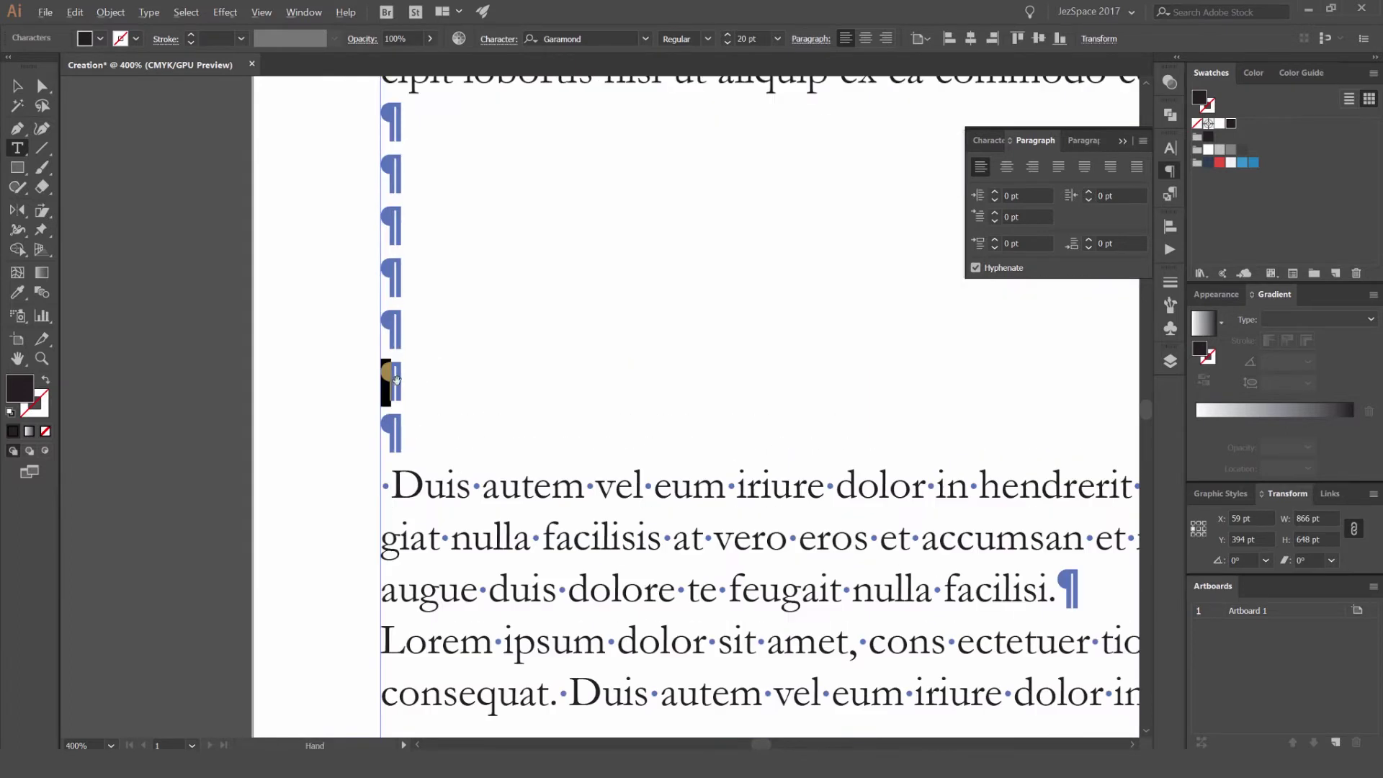
scroll(399, 382, down, 2)
click(463, 376)
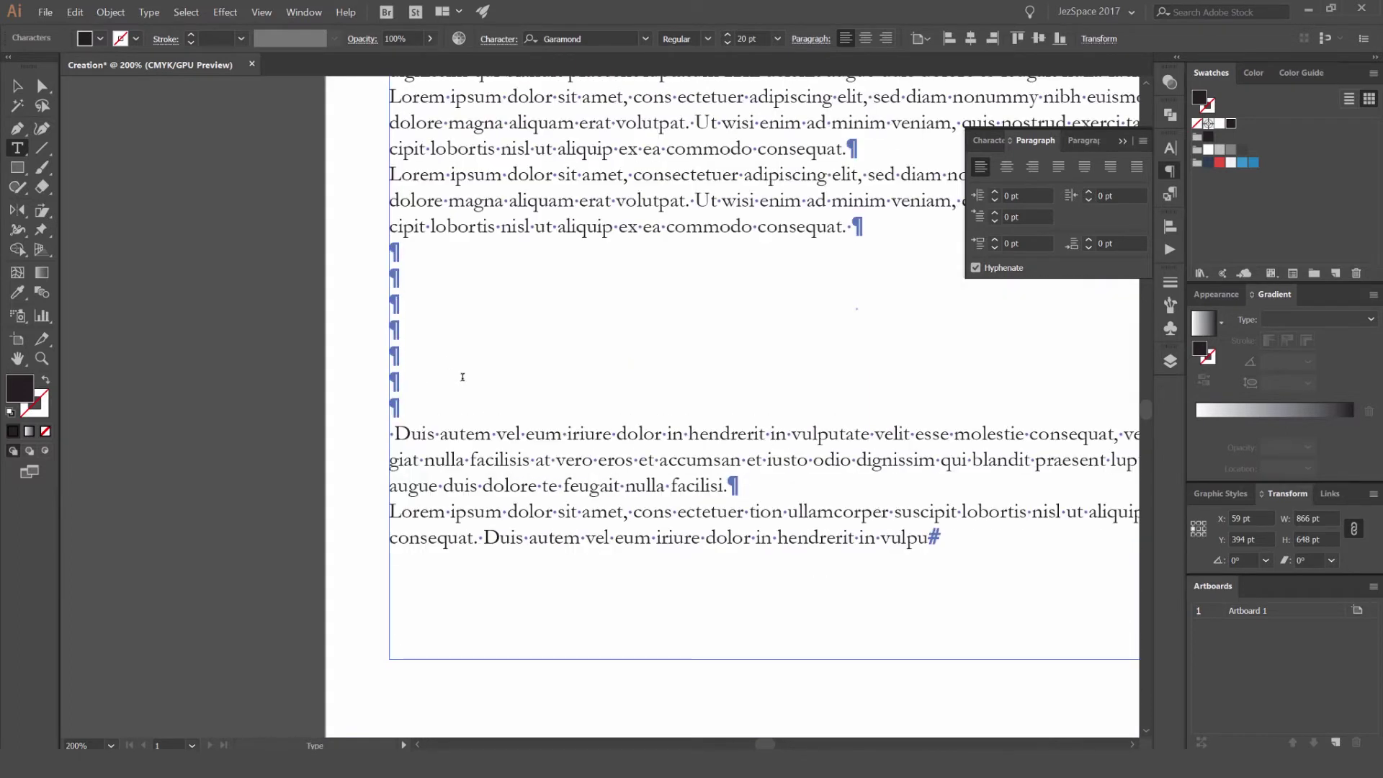
click(149, 12)
click(196, 306)
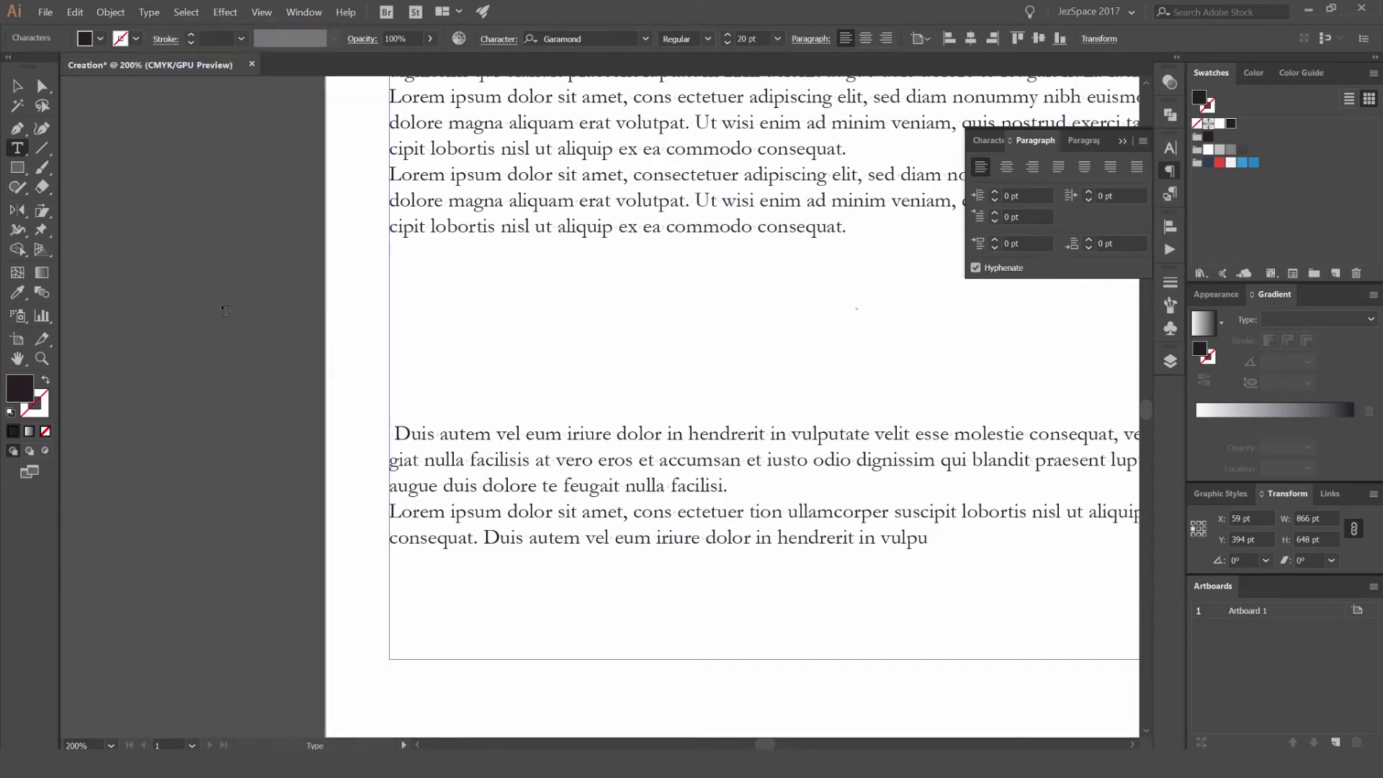
key(ctrl+minus)
click(147, 14)
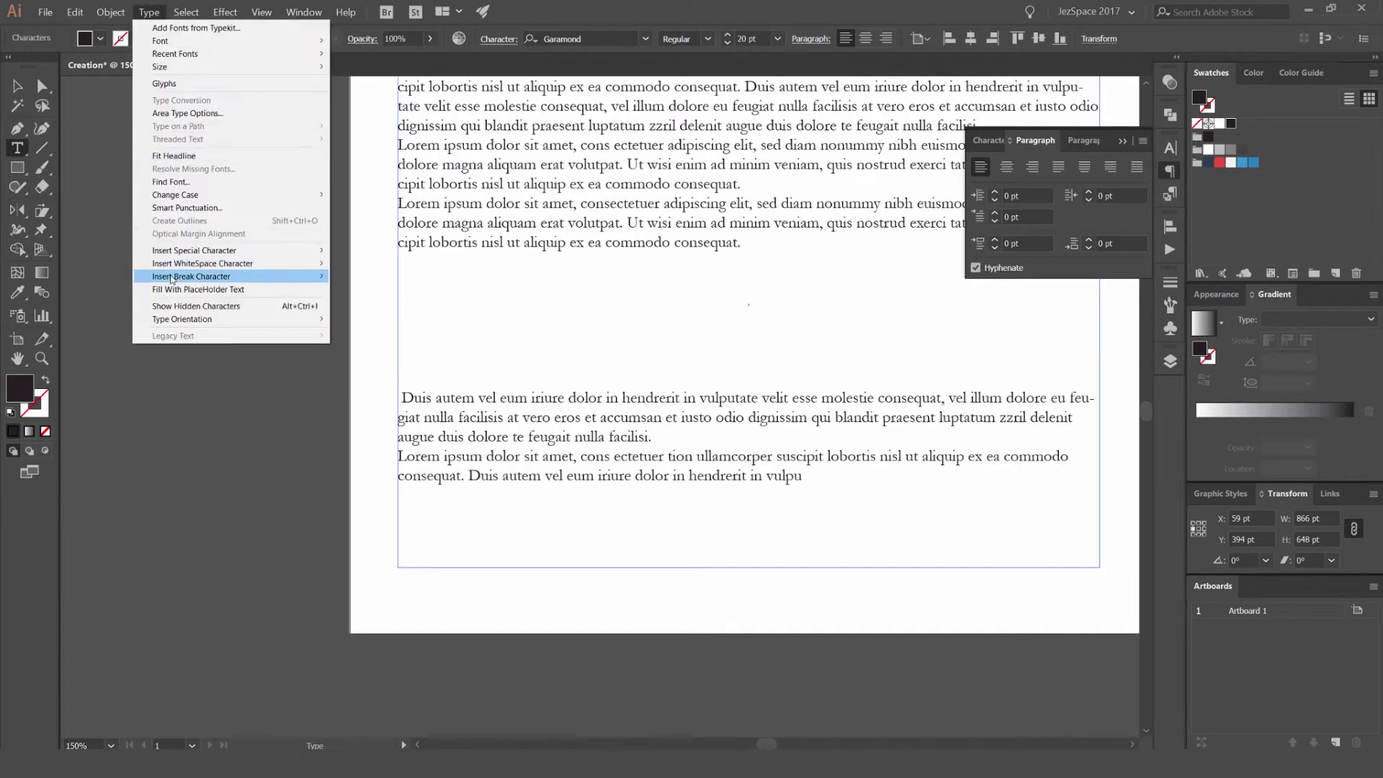
click(216, 301)
Delete the surplus empty paragraphs above "Duis autem", leaving only one
scroll(690, 183, up, 4)
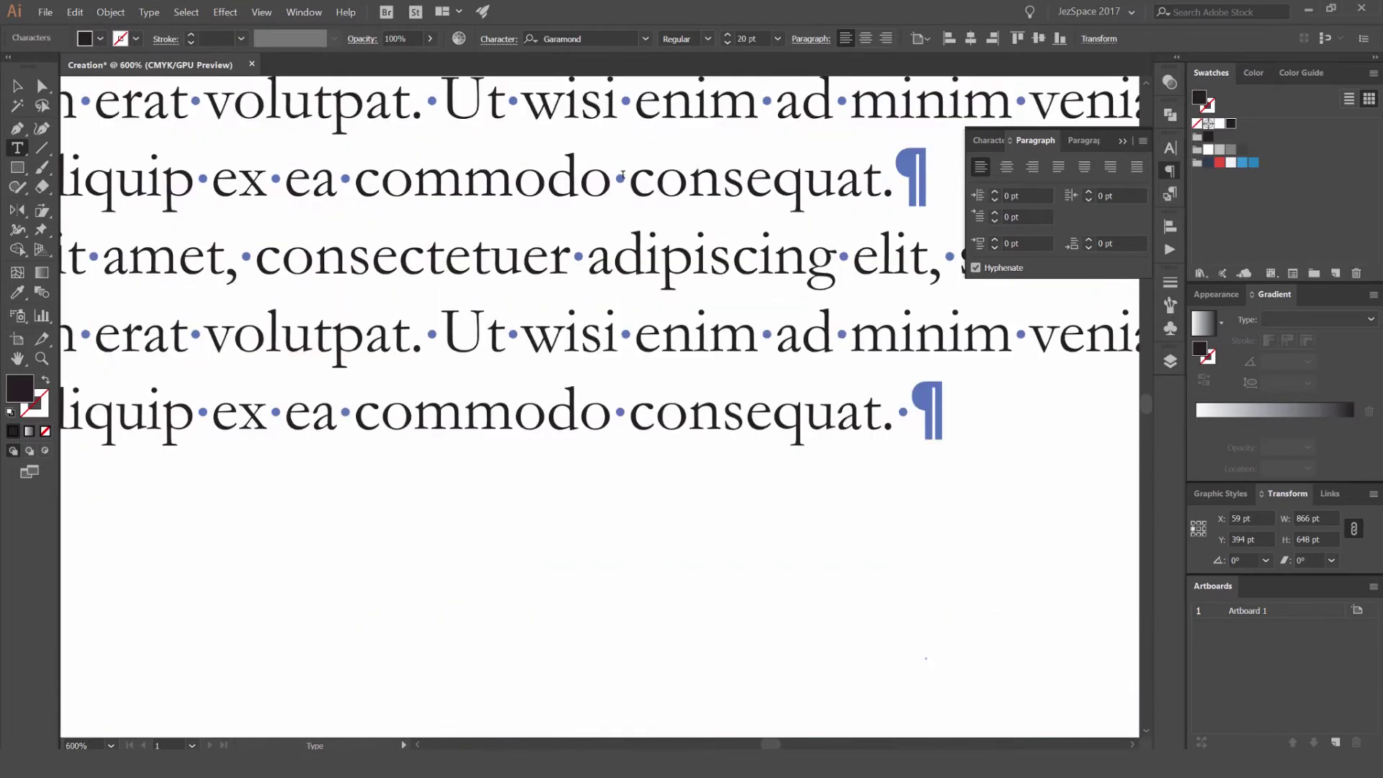
drag(612, 183, 625, 183)
click(625, 182)
scroll(626, 183, down, 4)
drag(385, 373, 392, 256)
key(BackSpace)
Place the text cursor inside the area text frame and select all of its text
click(17, 86)
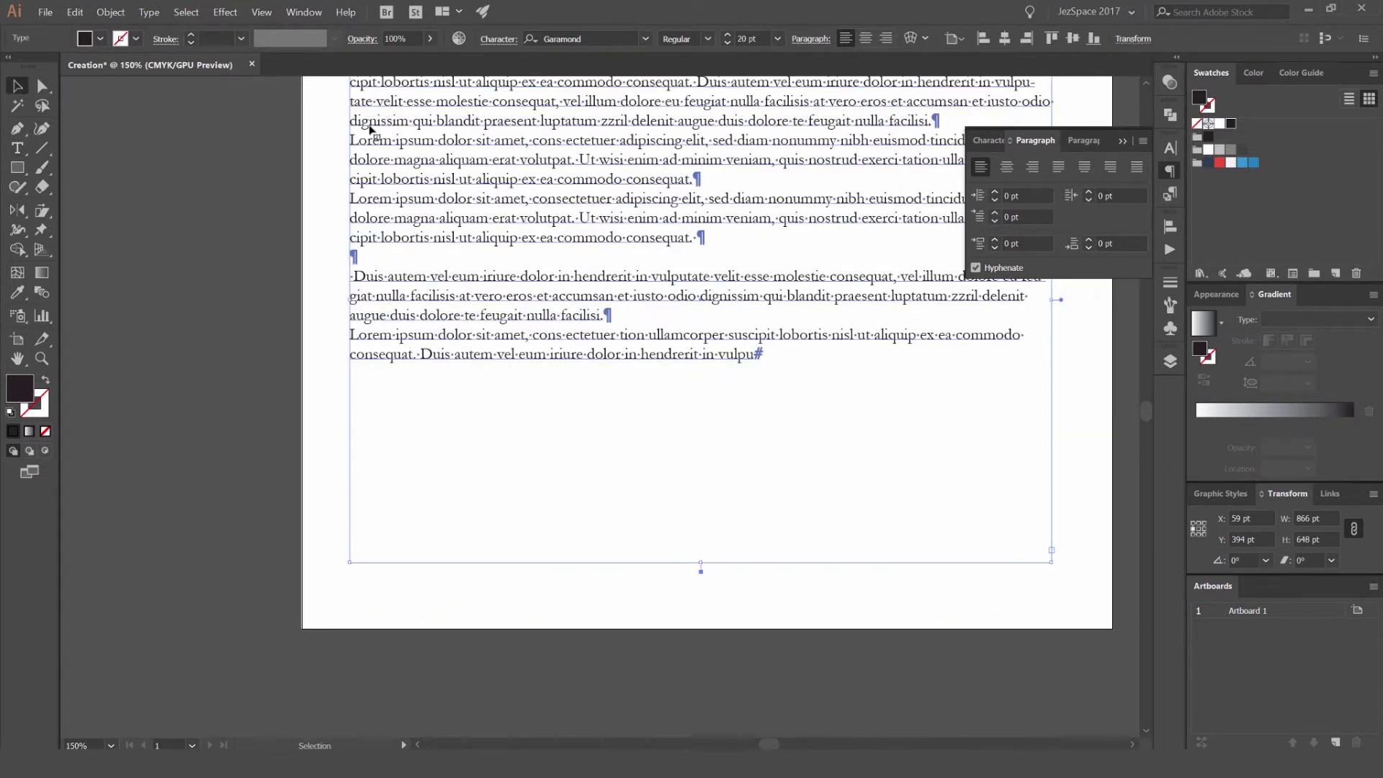
drag(658, 142, 601, 257)
key(t)
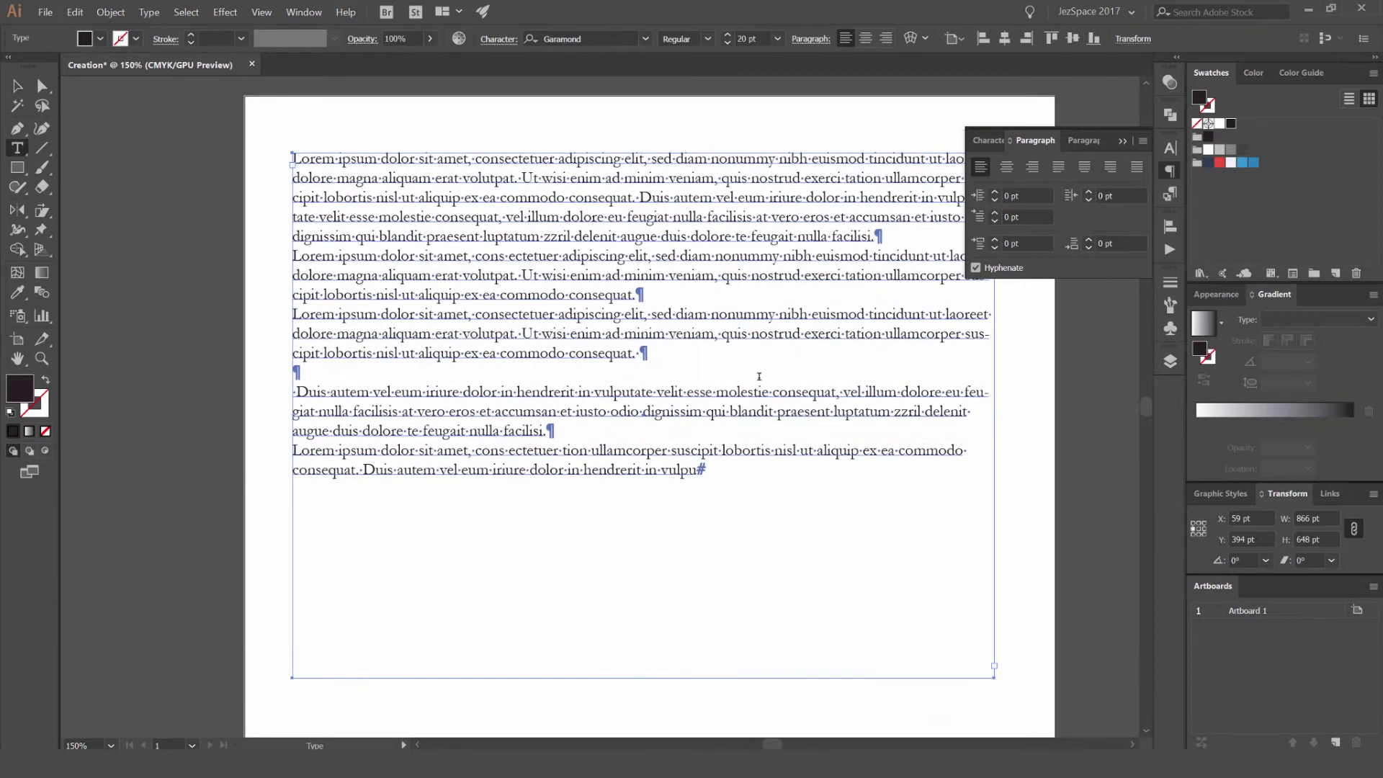
click(759, 376)
key(ctrl+a)
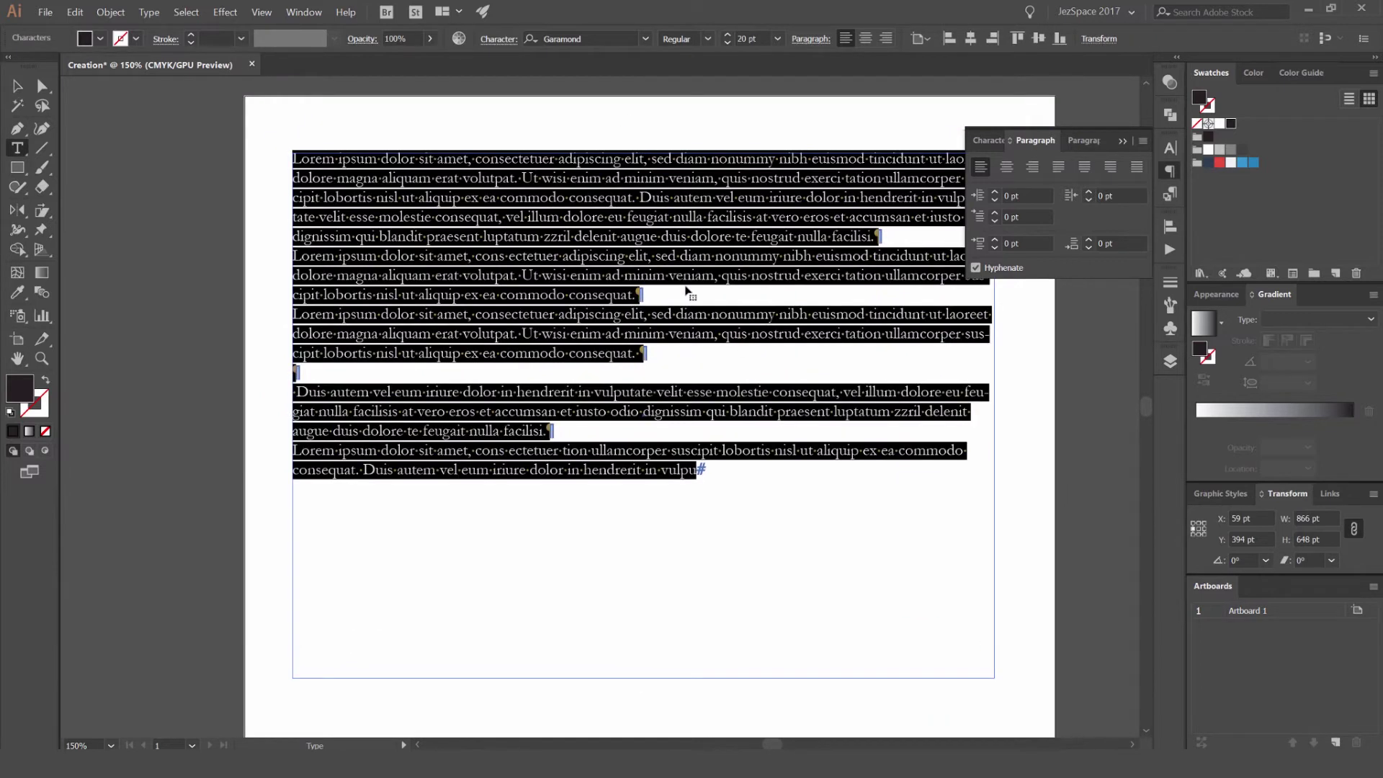
Select the whole area text frame as an object instead of the text inside it
click(18, 86)
drag(733, 188, 585, 221)
drag(669, 280, 687, 271)
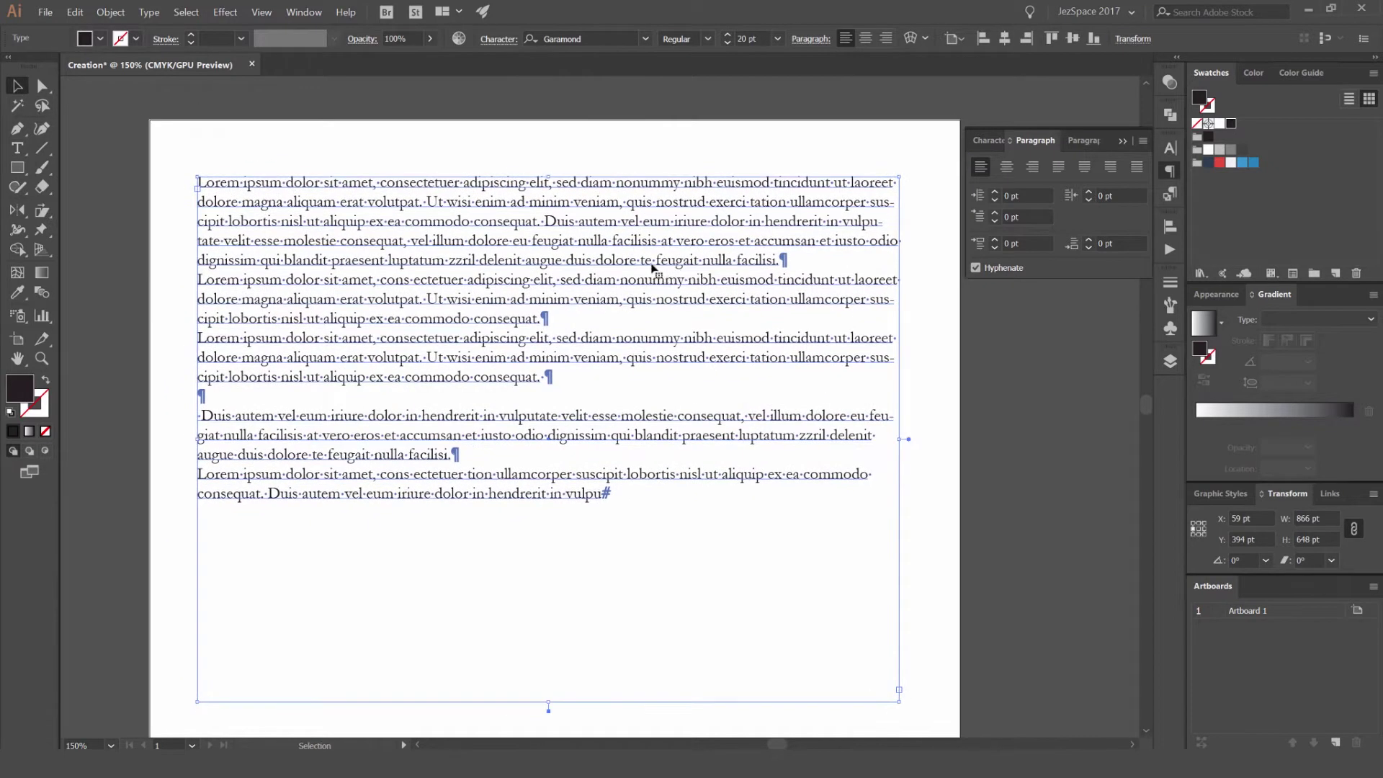
key(t)
click(607, 241)
key(Escape)
Try centred, right-aligned and justified alignment with last lines left on the whole text frame
click(1007, 170)
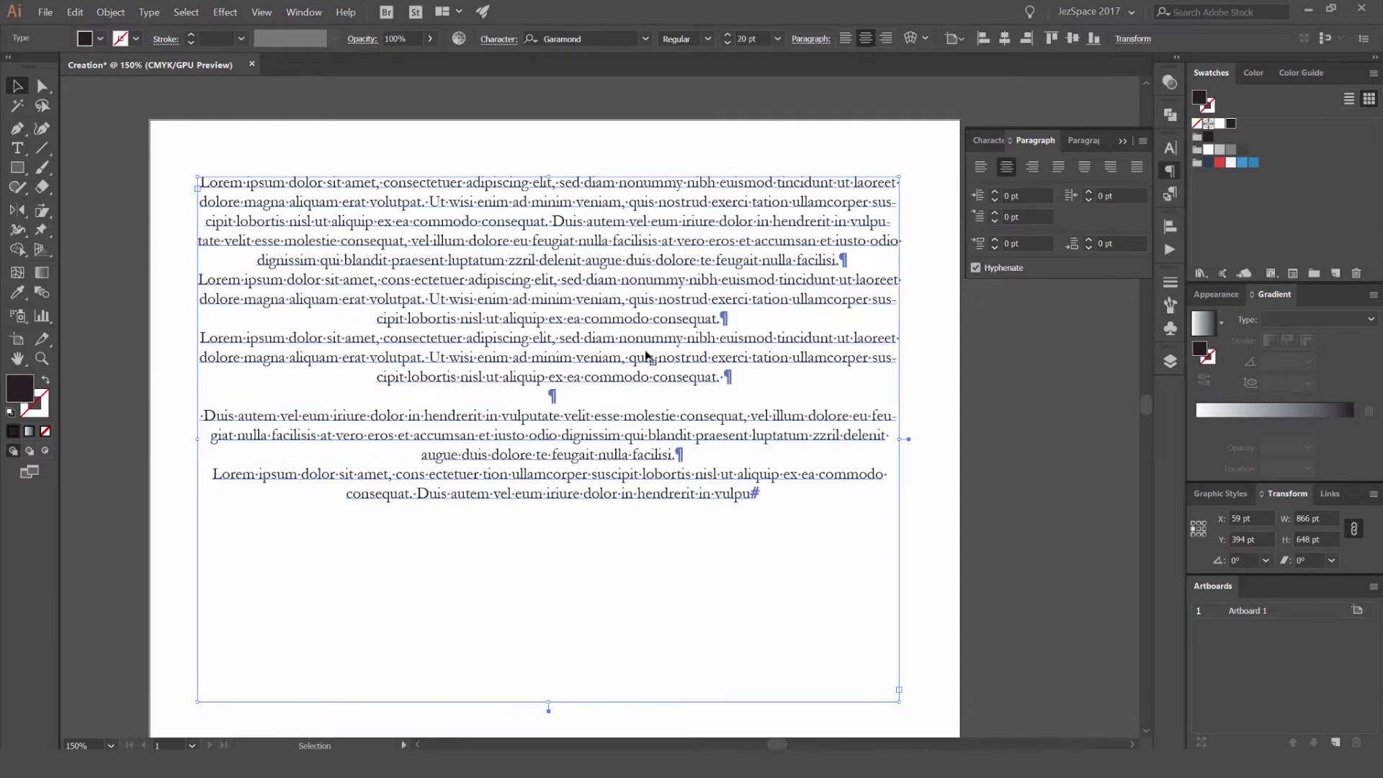
click(1033, 170)
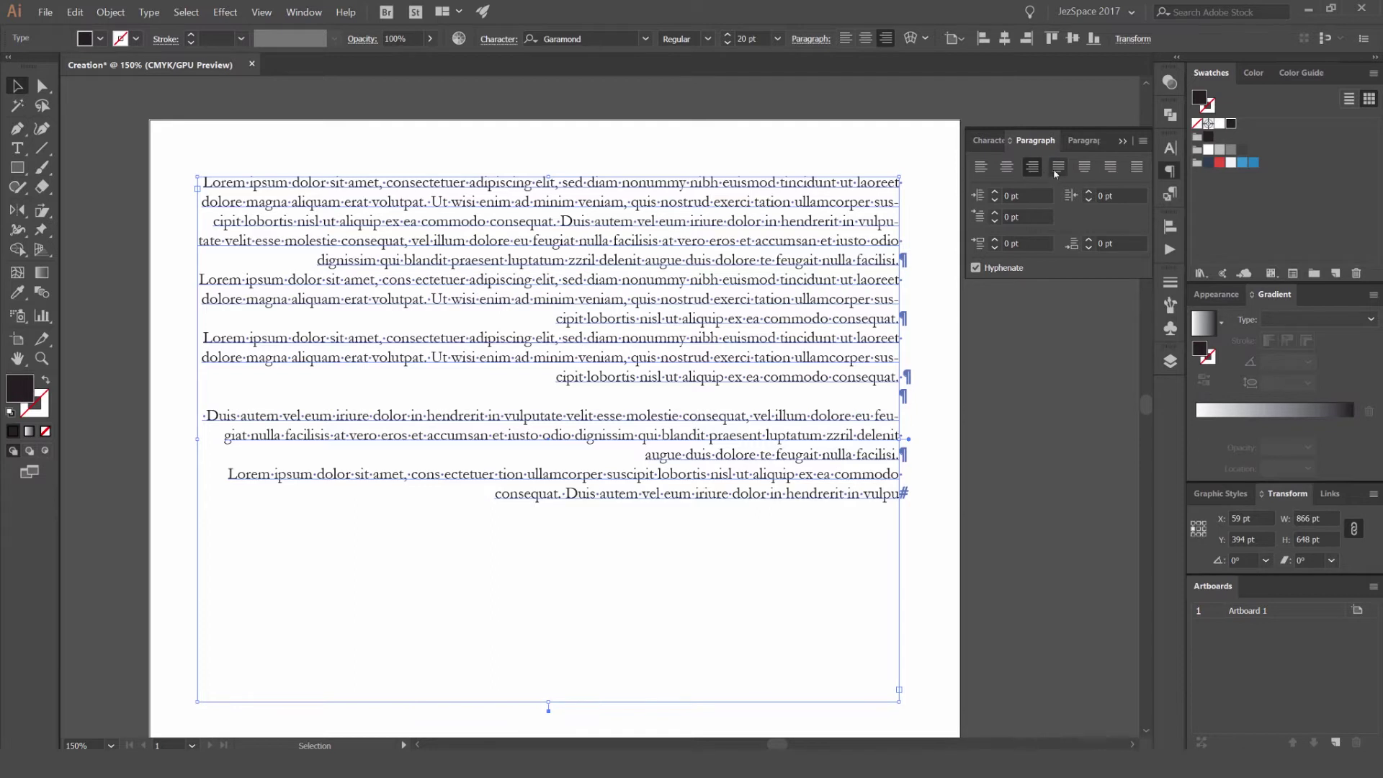
click(1060, 168)
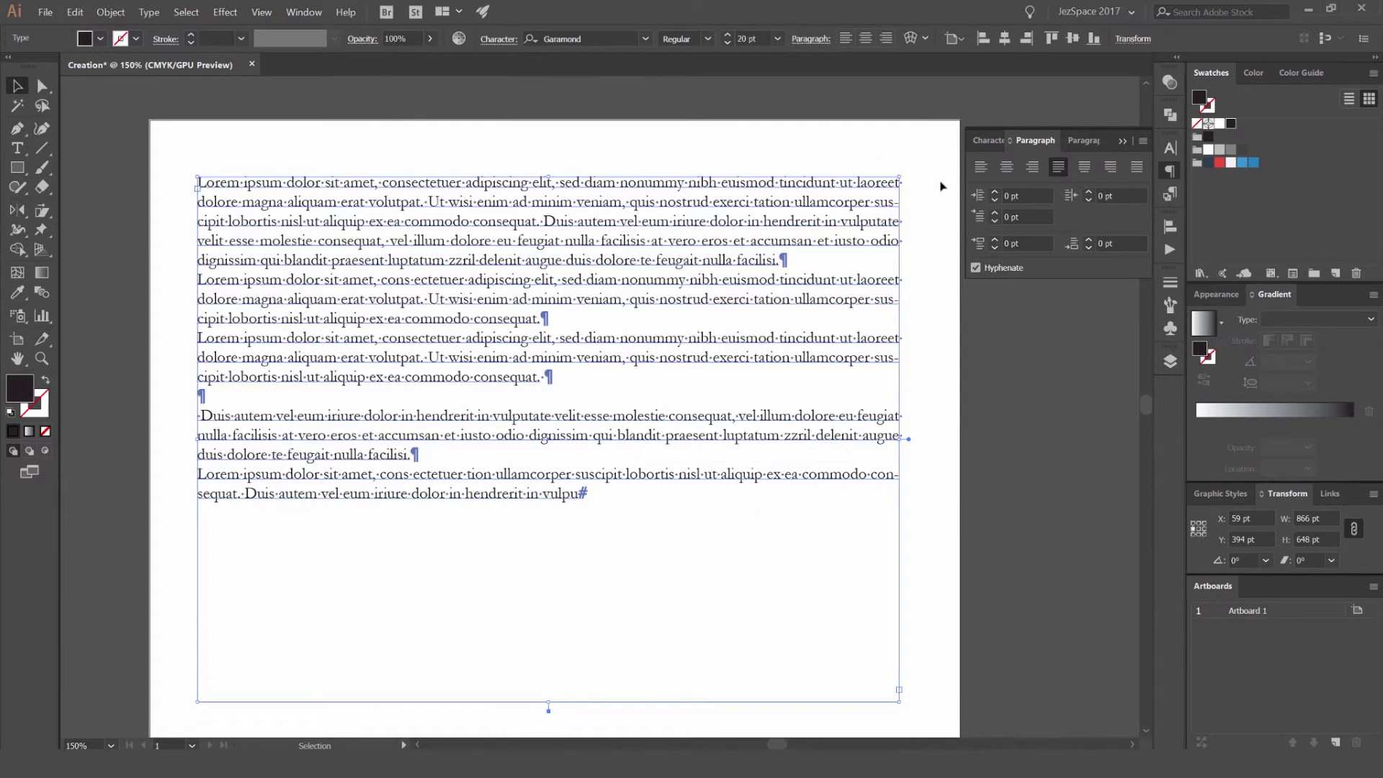
scroll(936, 186, up, 3)
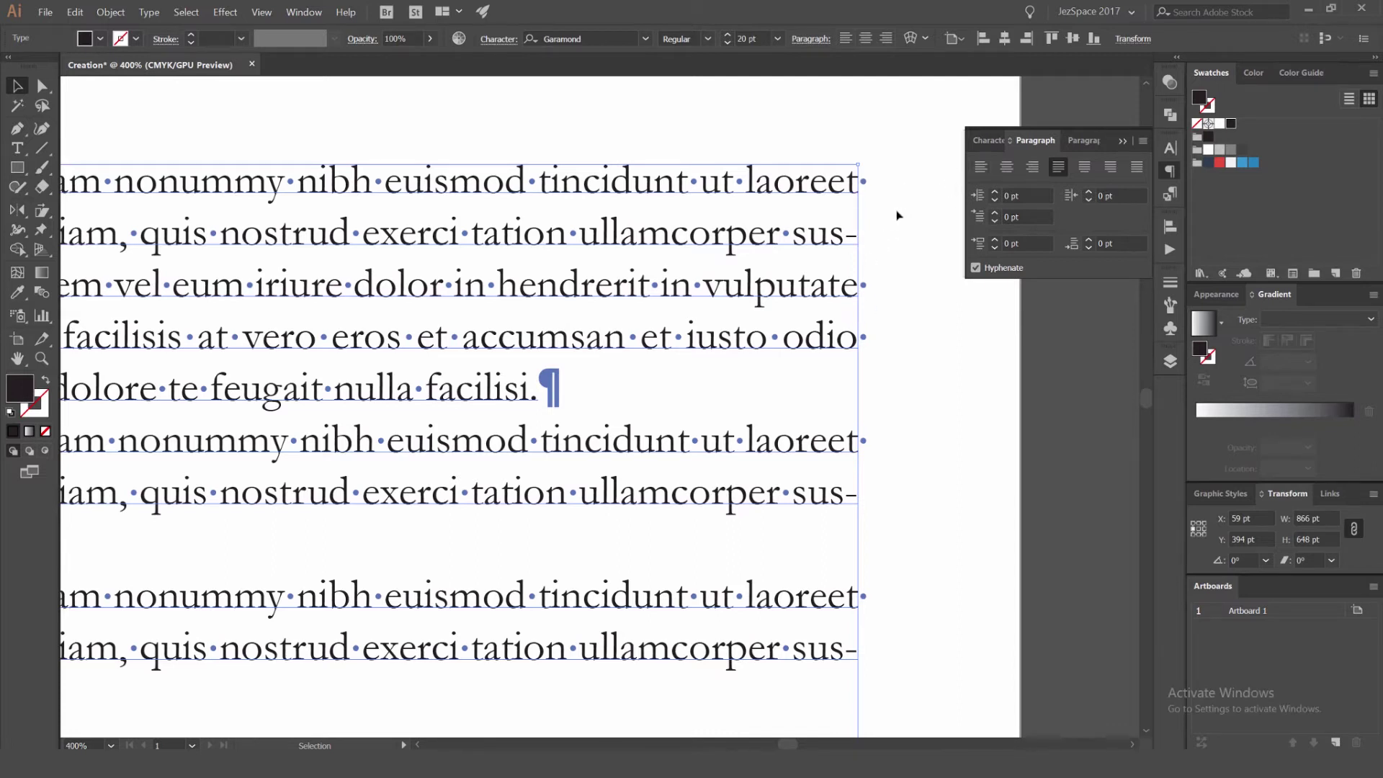
scroll(817, 276, down, 2)
scroll(855, 254, up, 1)
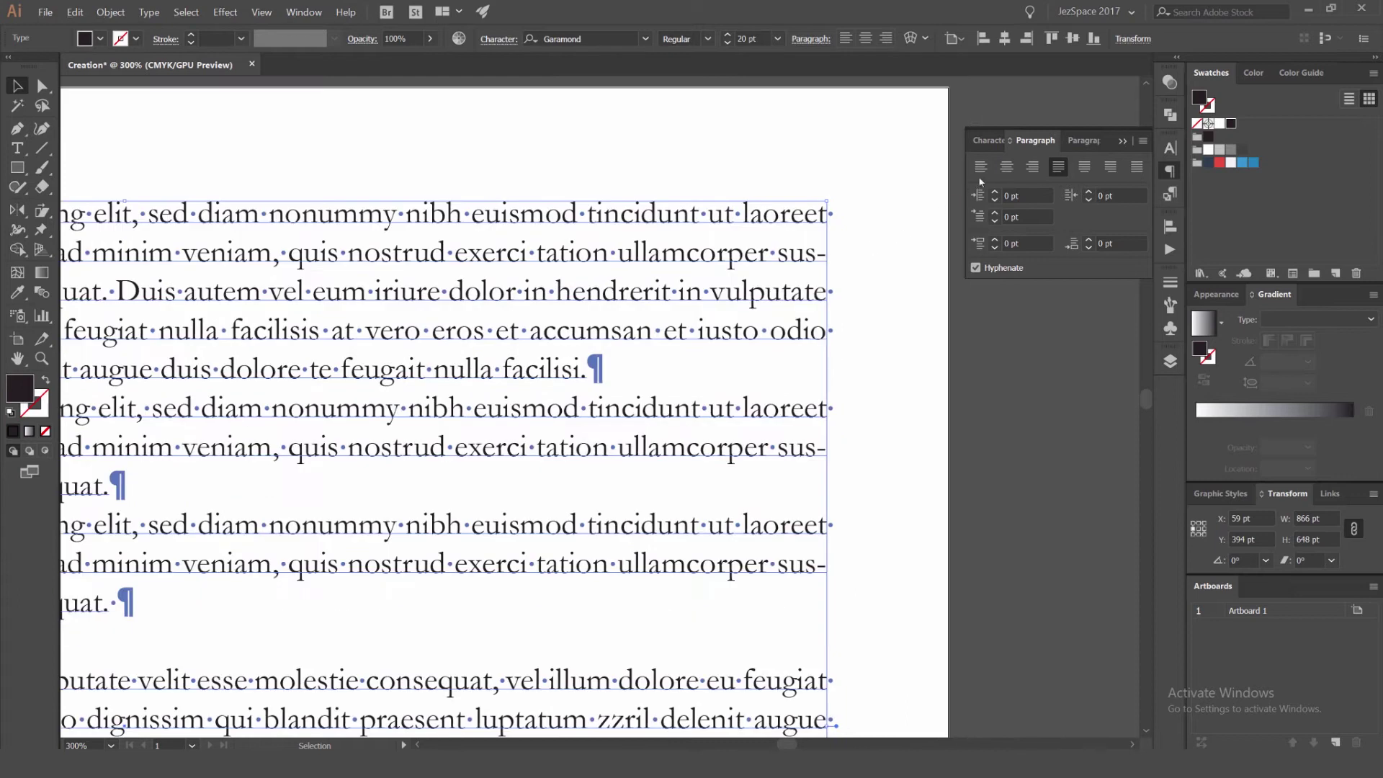
Align the text left and examine how the lines and hyphenated words end at the frame's right edge
click(980, 168)
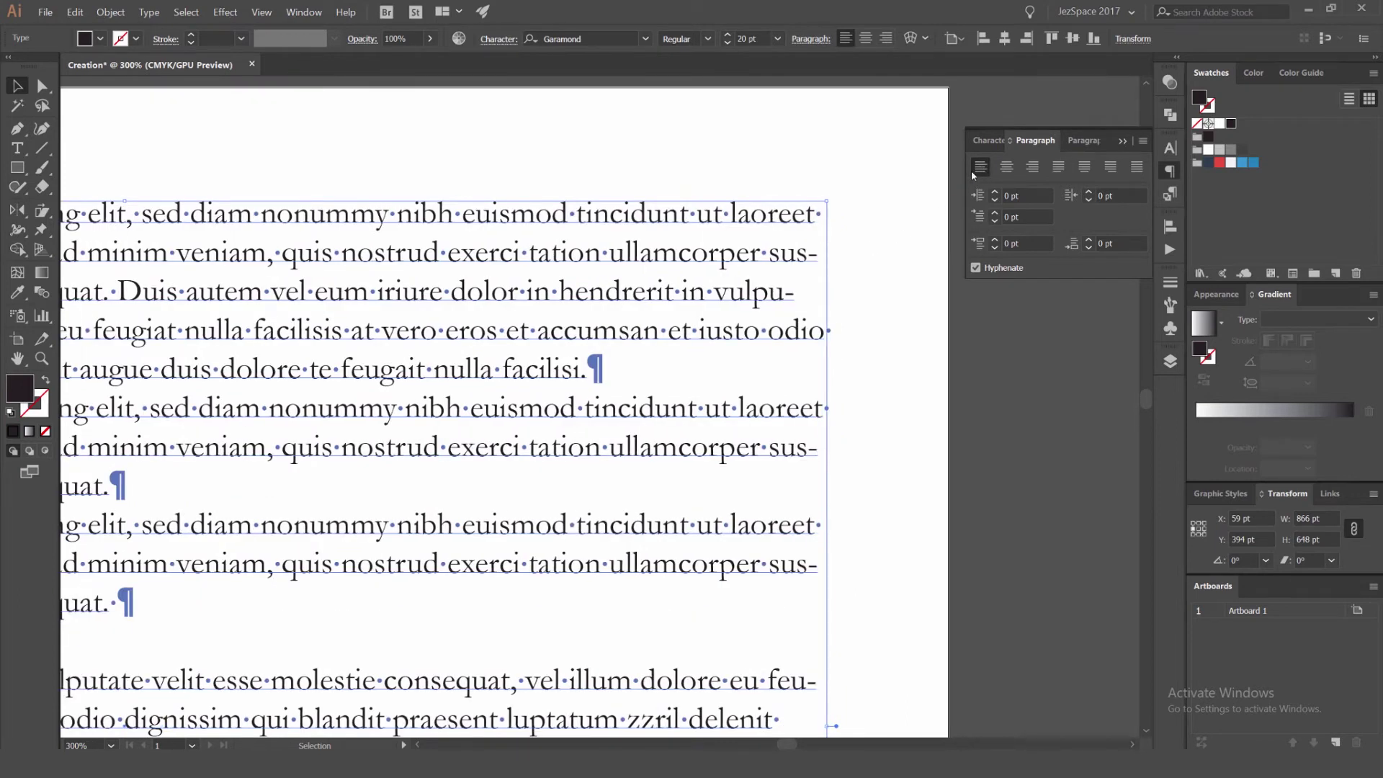
scroll(856, 295, up, 3)
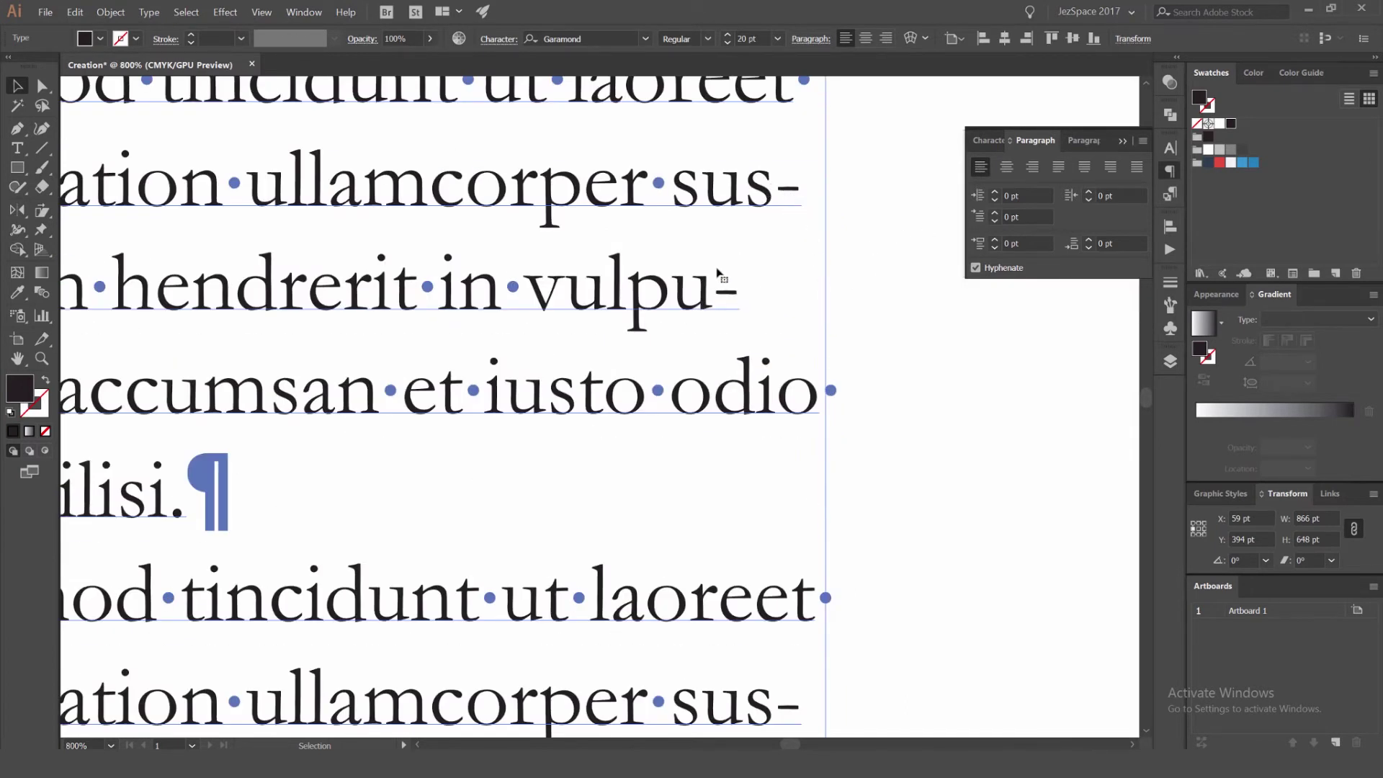
scroll(758, 313, down, 4)
drag(761, 469, 799, 357)
scroll(795, 439, up, 2)
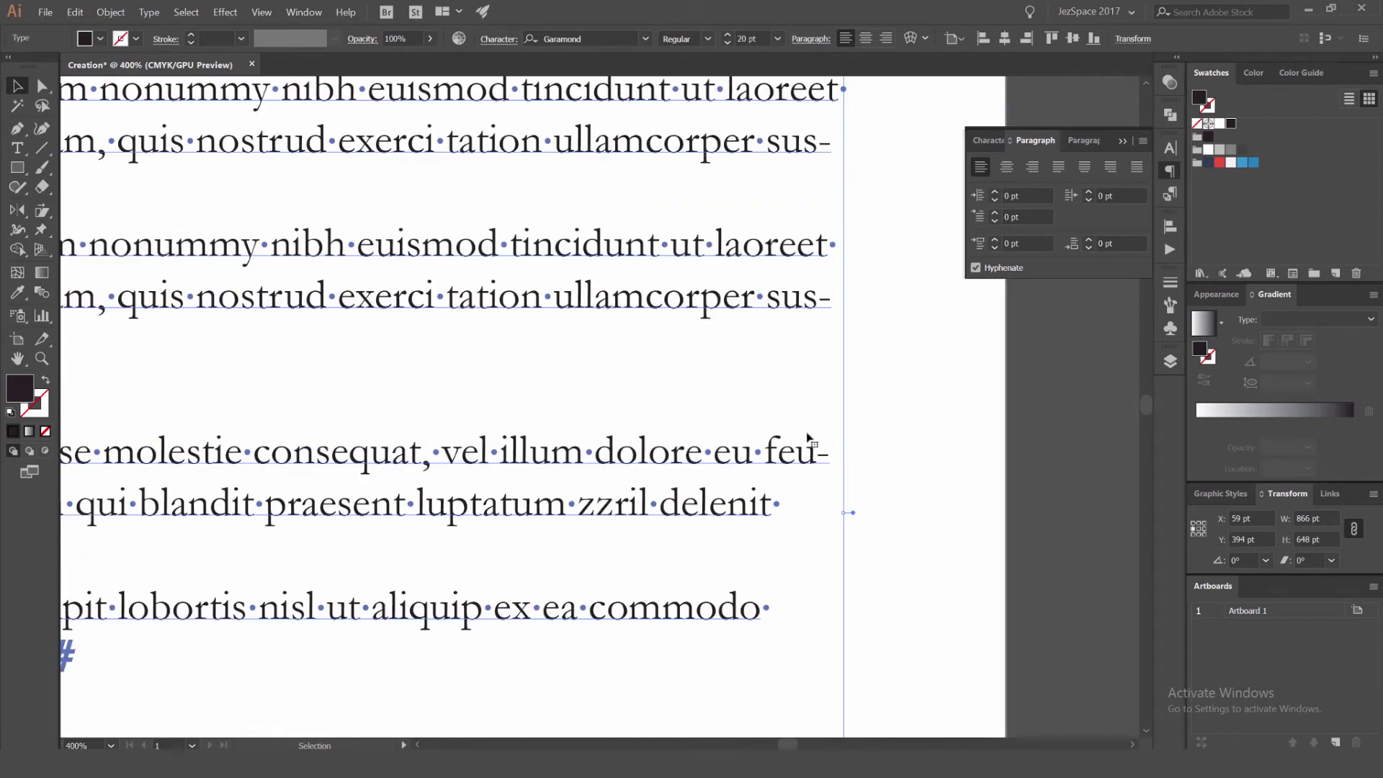
scroll(781, 612, down, 1)
Justify the text with its last lines aligned left and compare the line ends with the frame's right edge
click(1058, 167)
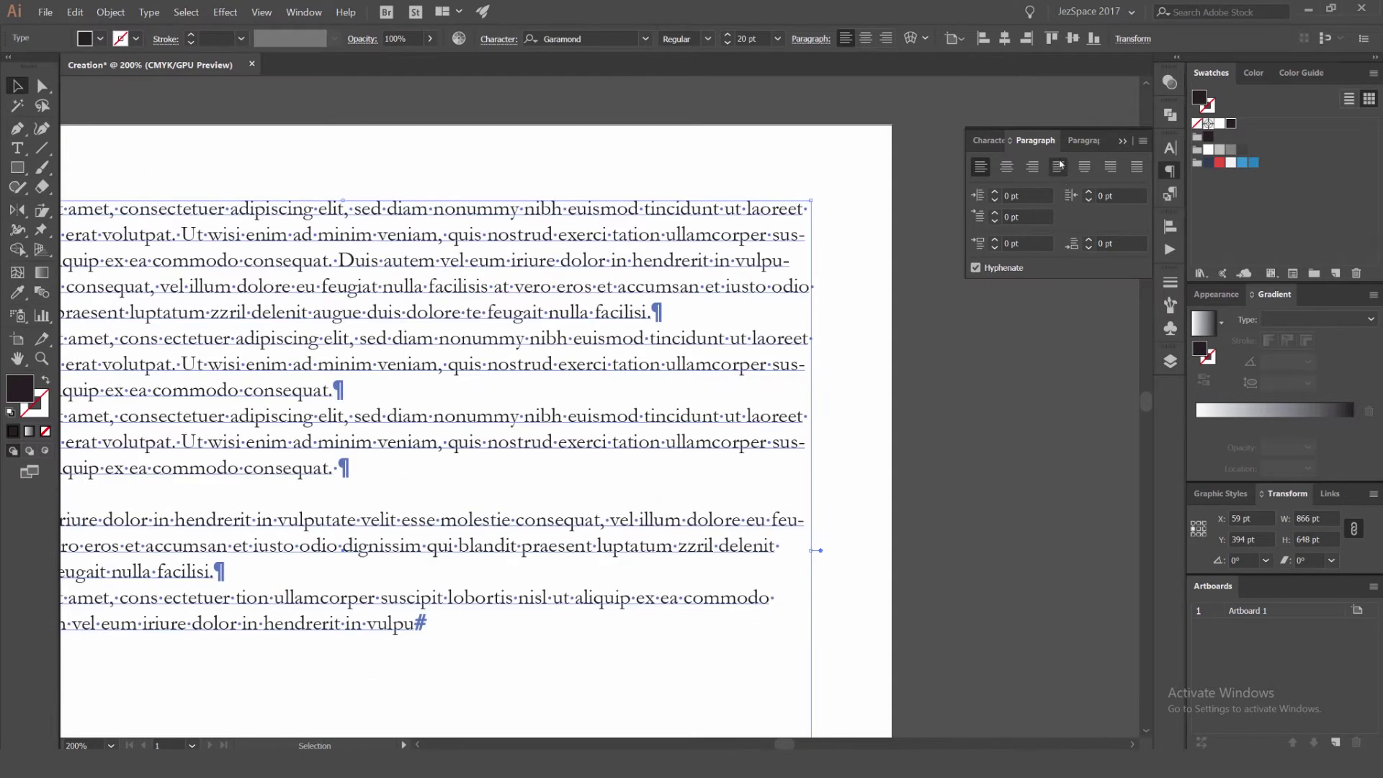
scroll(800, 255, up, 1)
scroll(796, 274, down, 2)
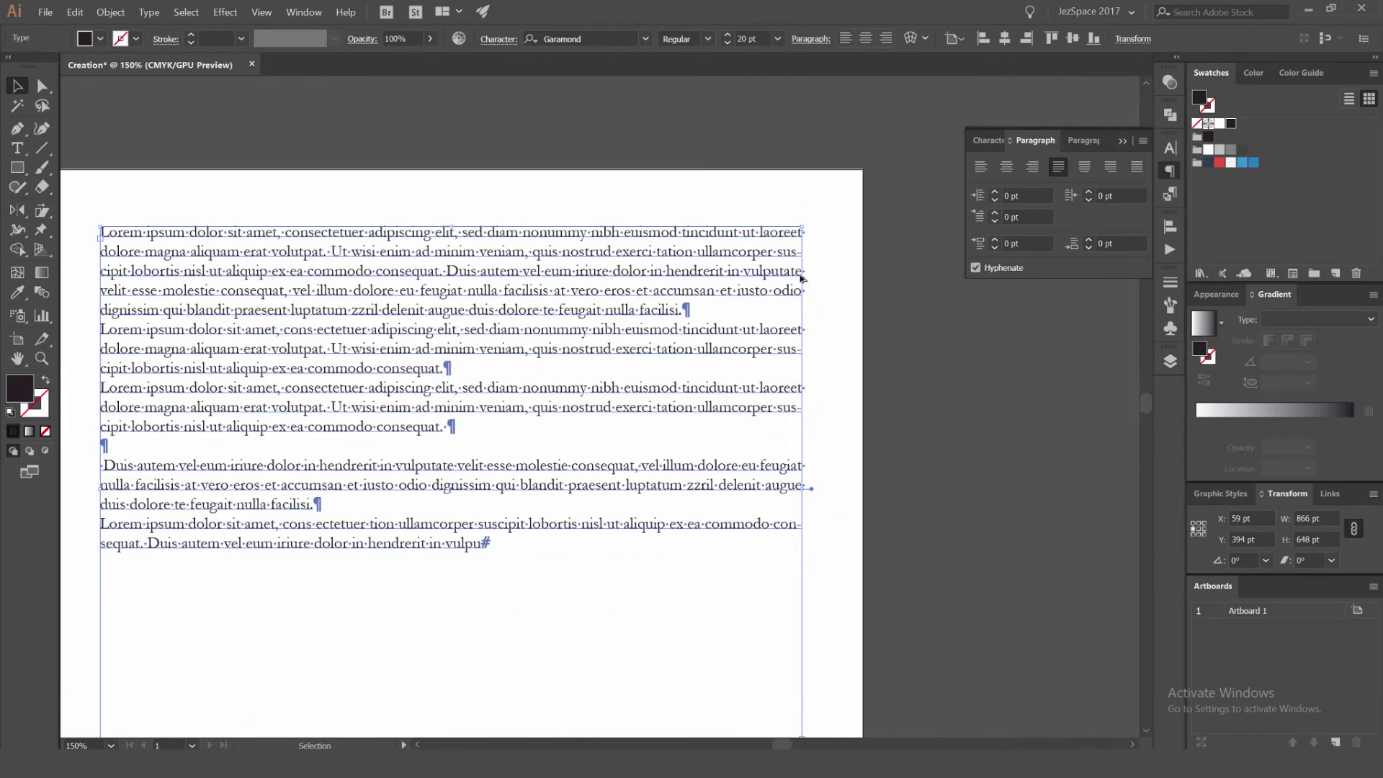
scroll(795, 280, up, 2)
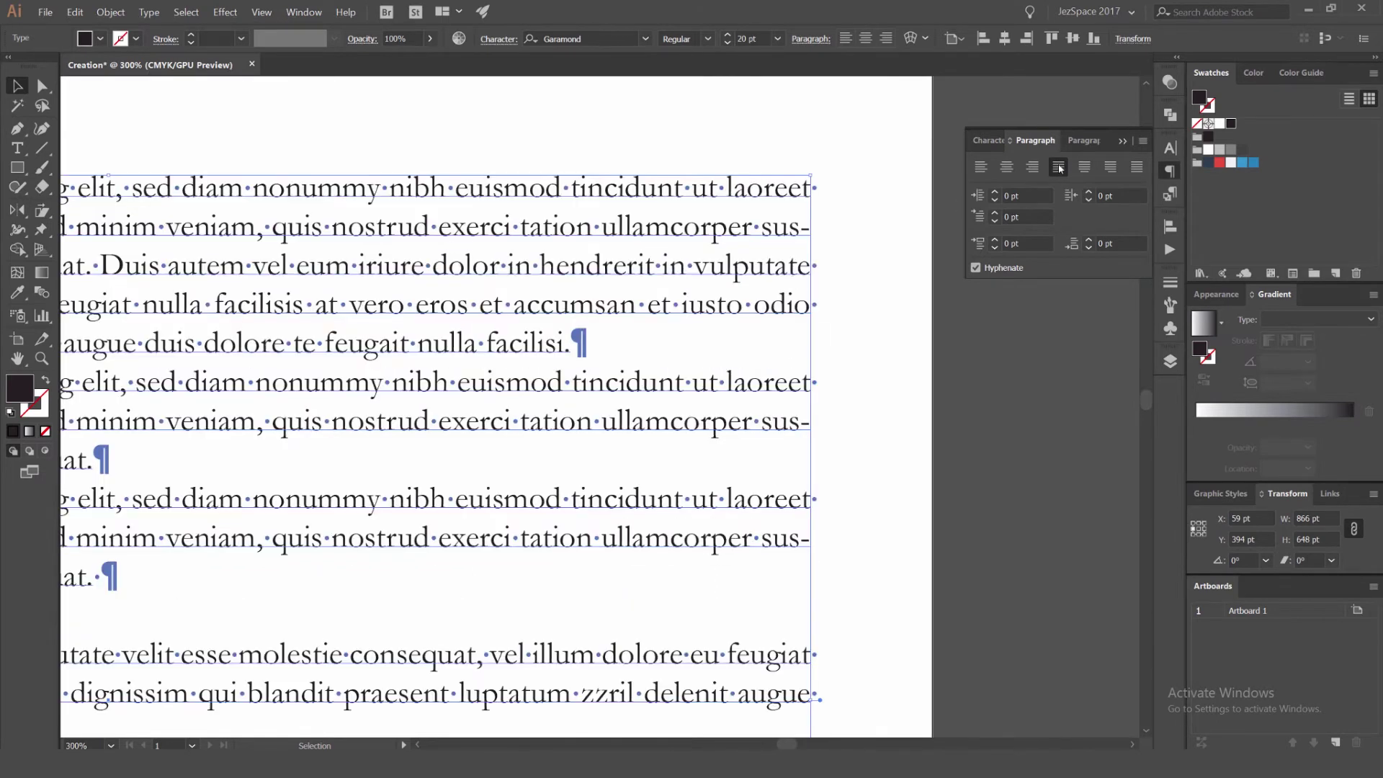
scroll(677, 241, down, 2)
Try justifying the text with its last lines centred and with its last lines aligned right
click(1084, 168)
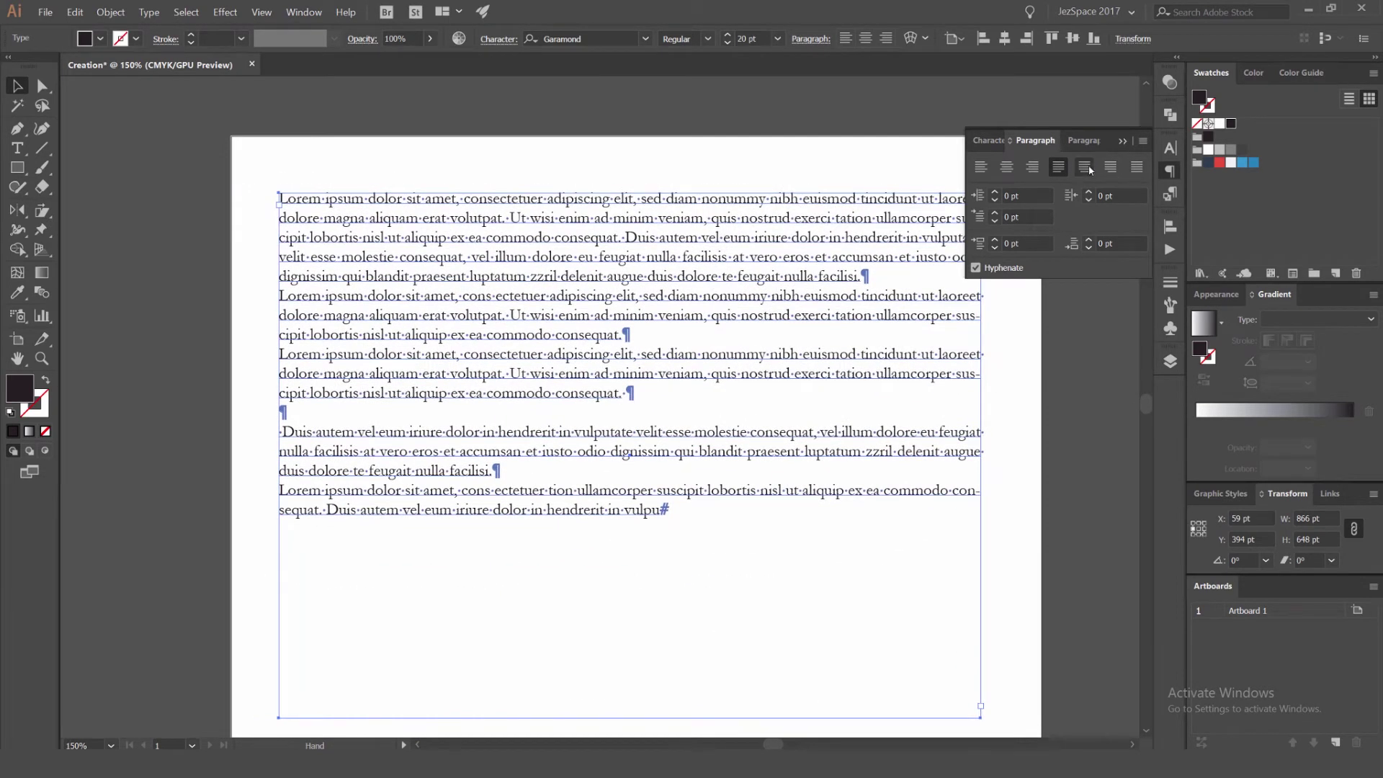
click(1110, 167)
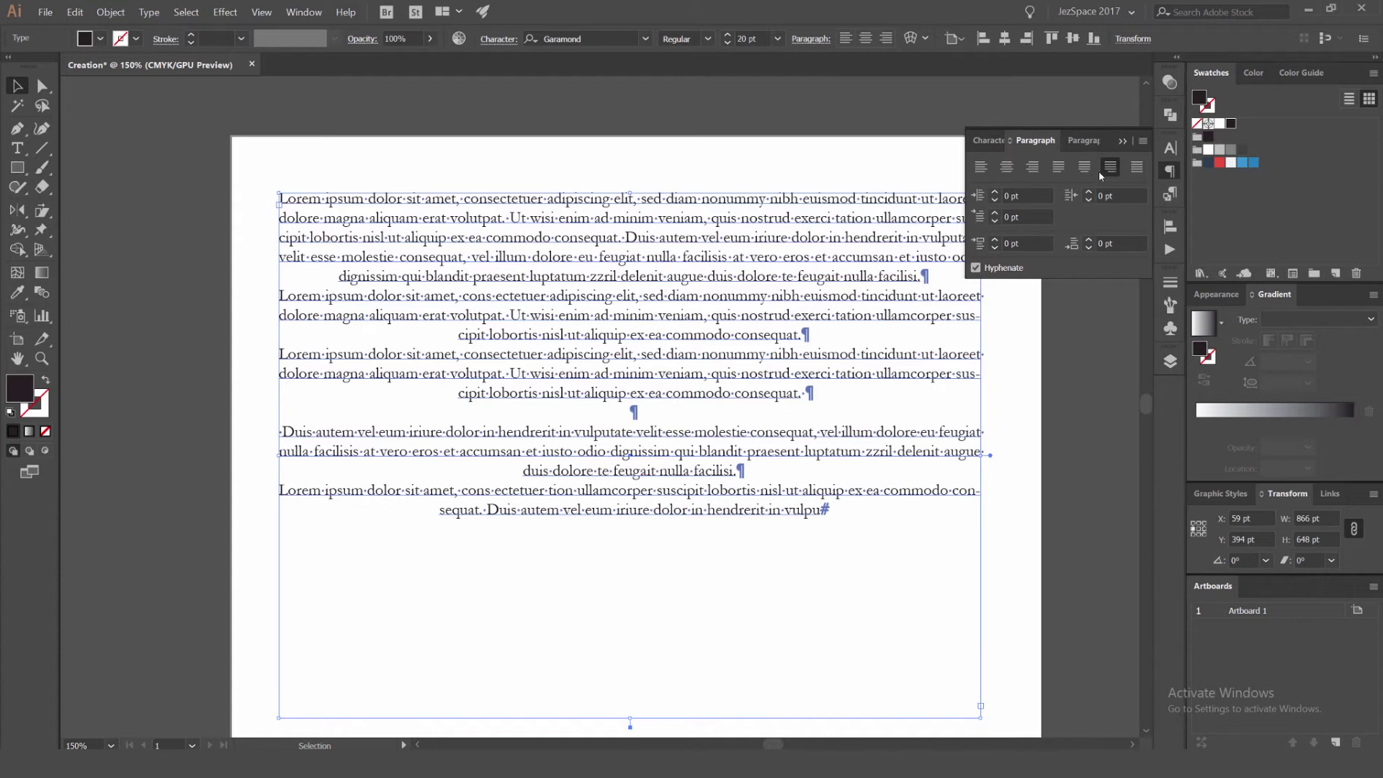
drag(859, 166, 727, 179)
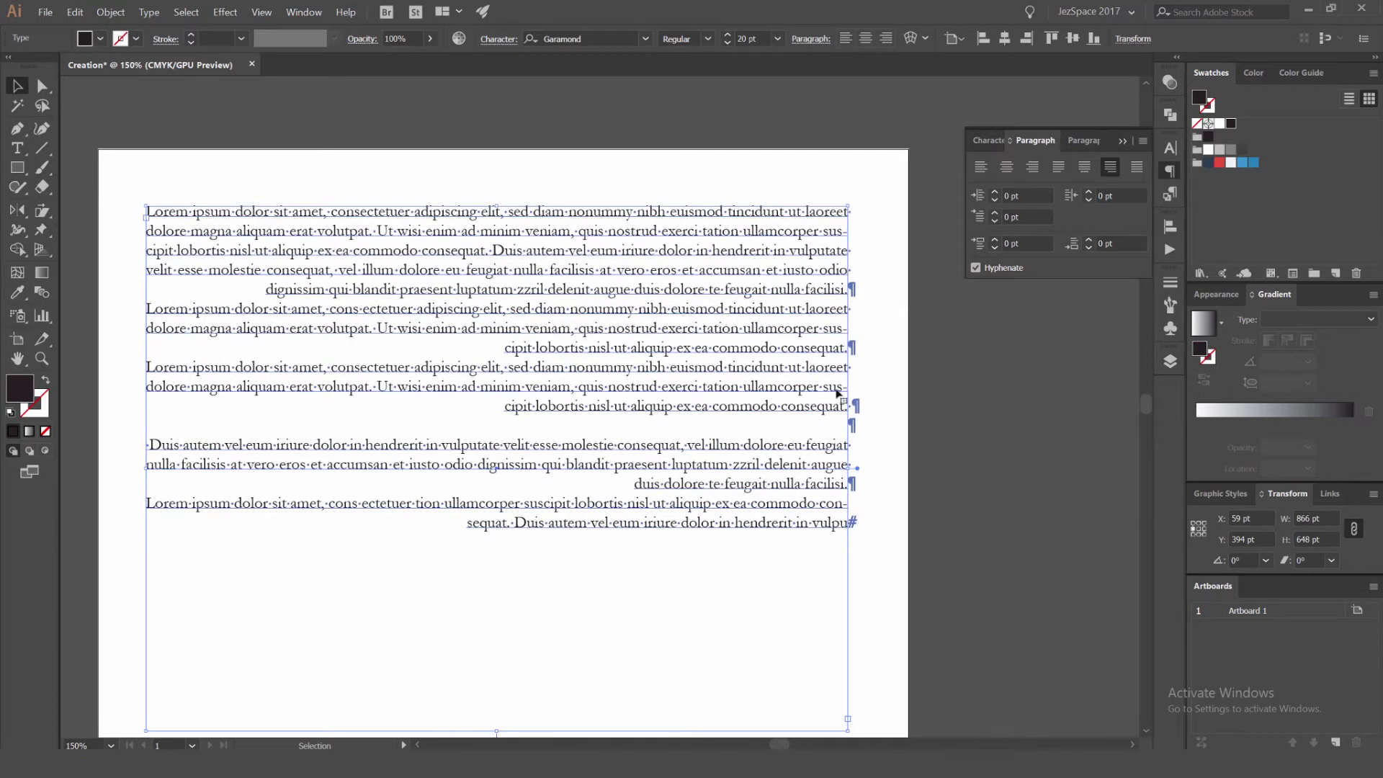
Try justifying all lines, examine the stretched last lines, and return to justification with last lines aligned left
click(1137, 167)
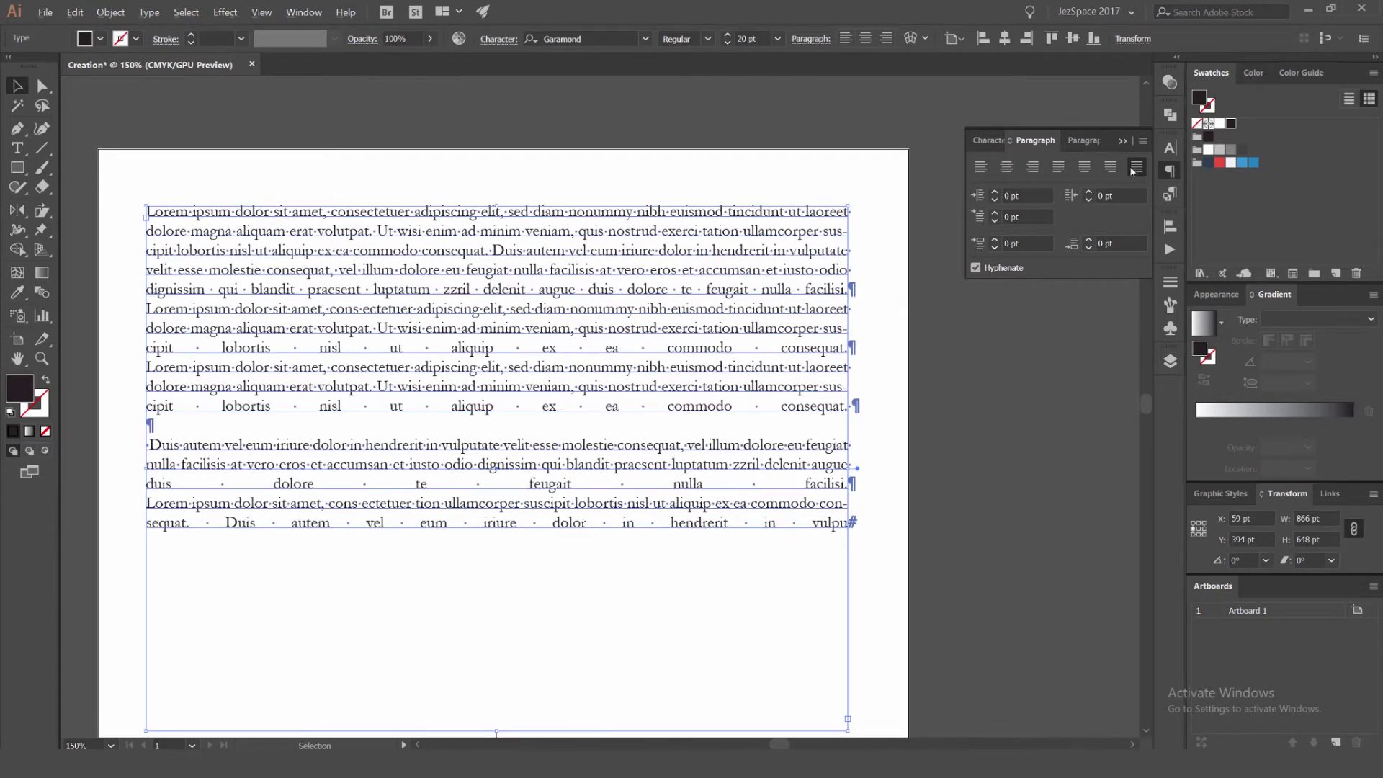
scroll(684, 303, down, 2)
scroll(558, 358, up, 3)
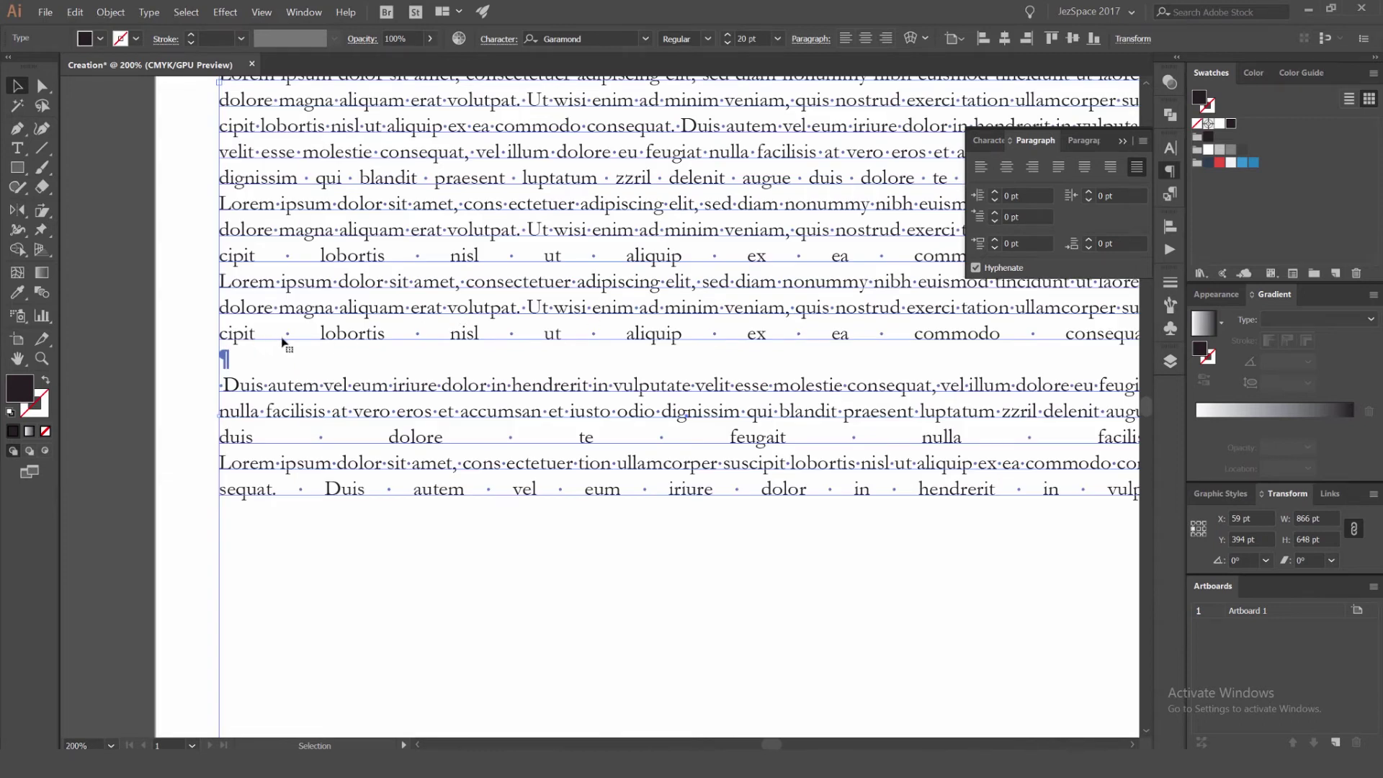
scroll(684, 328, down, 1)
scroll(785, 302, down, 1)
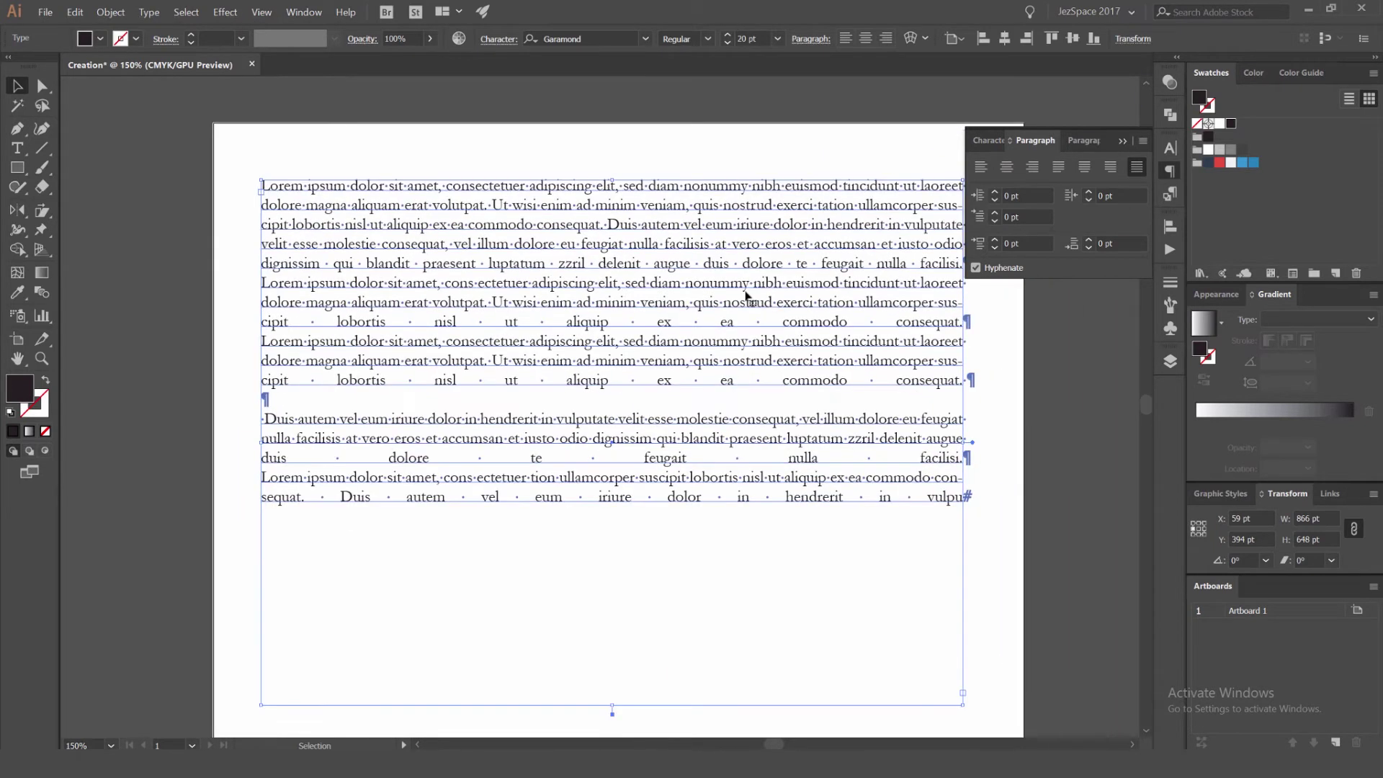
click(1058, 167)
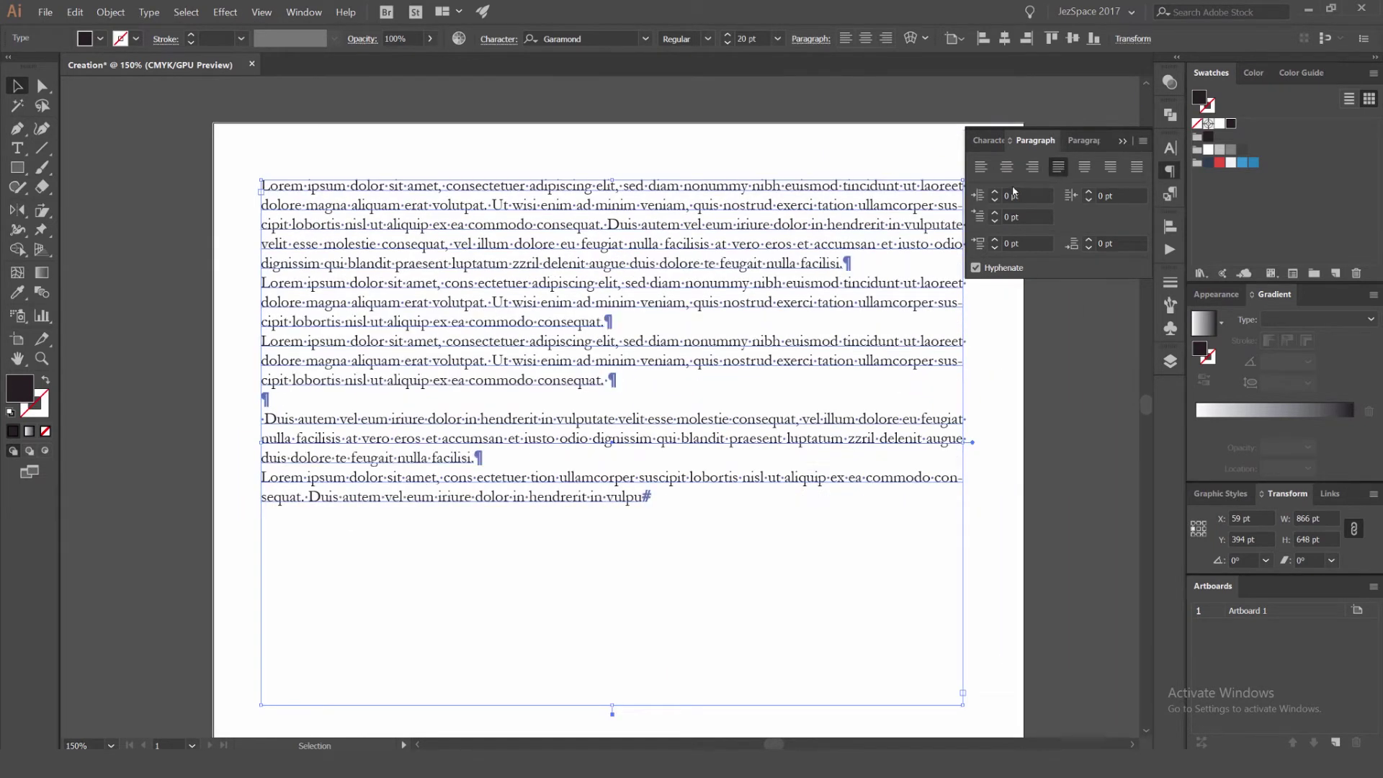
Align the whole text frame left and set its left indent to 60 pt
click(980, 167)
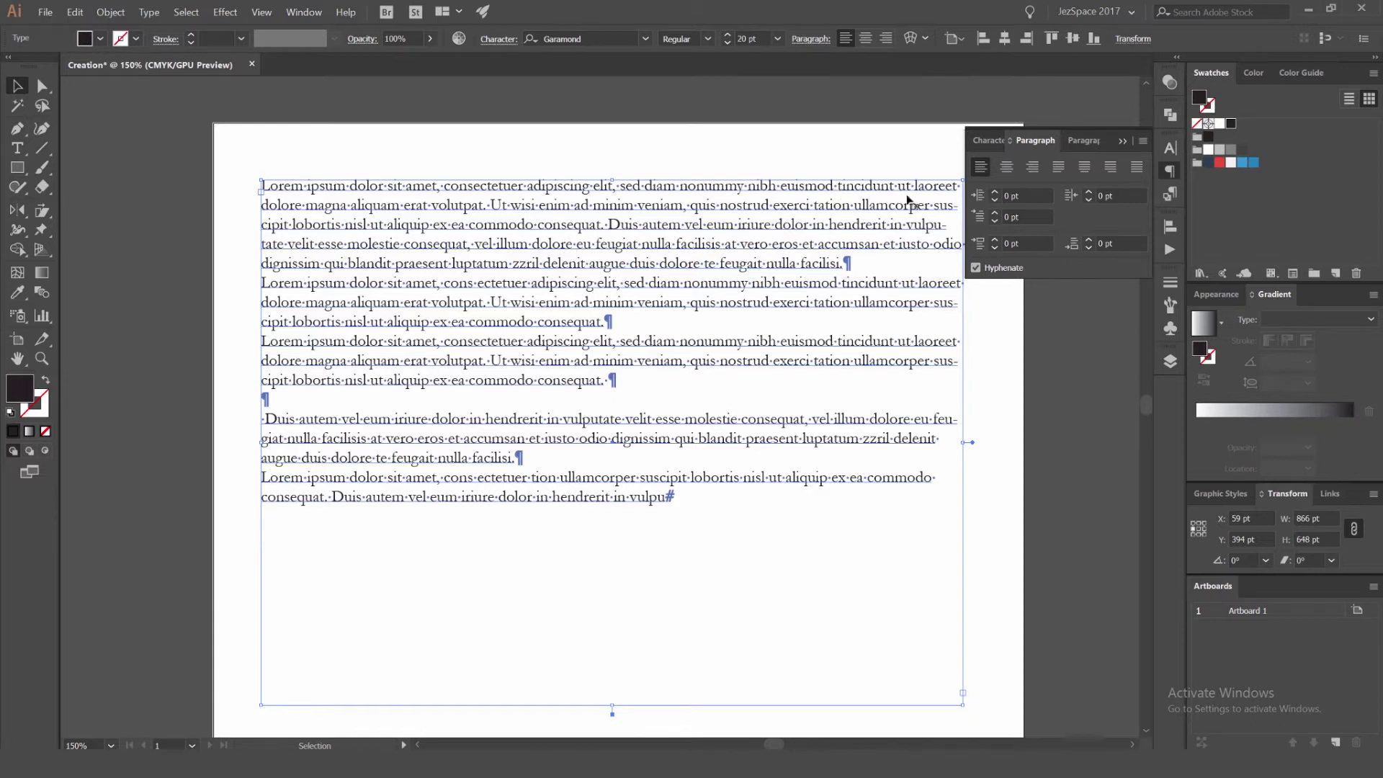
click(995, 192)
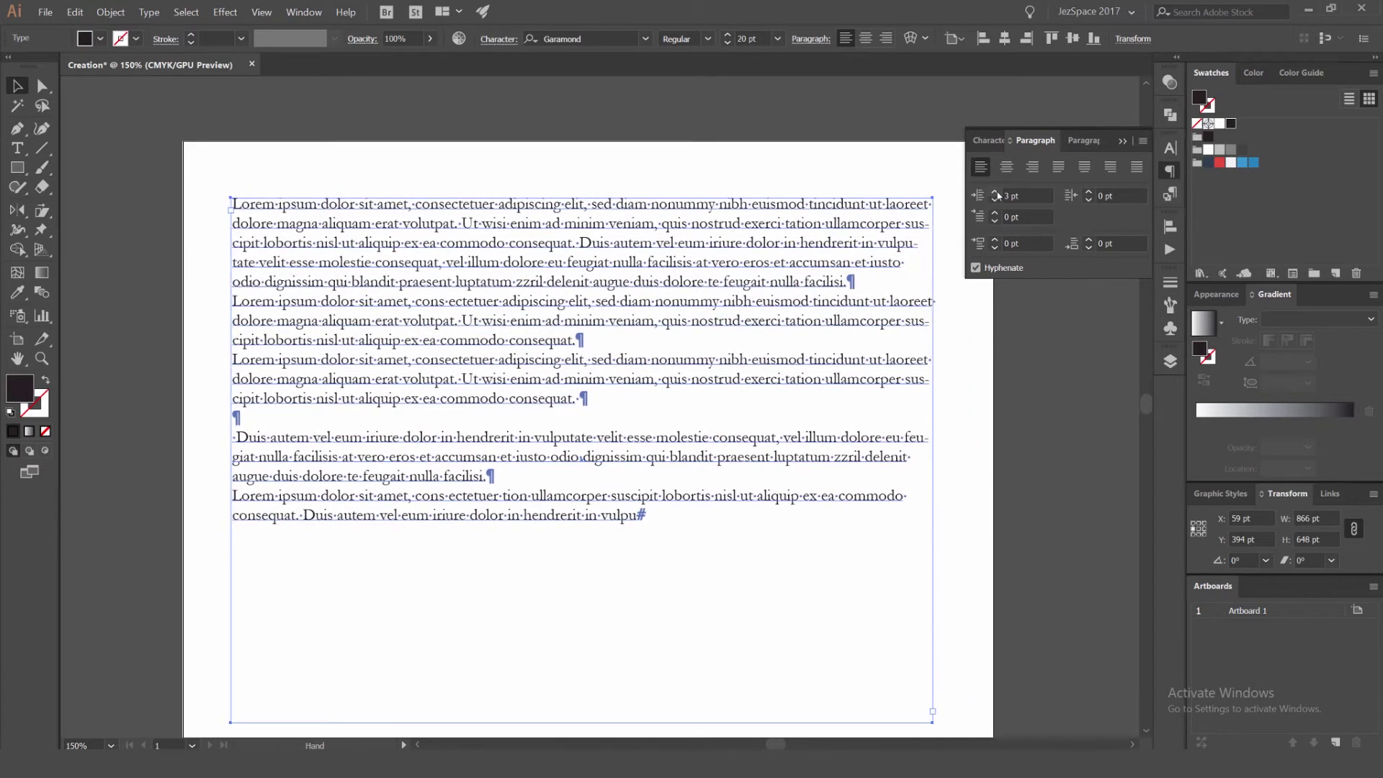
click(996, 193)
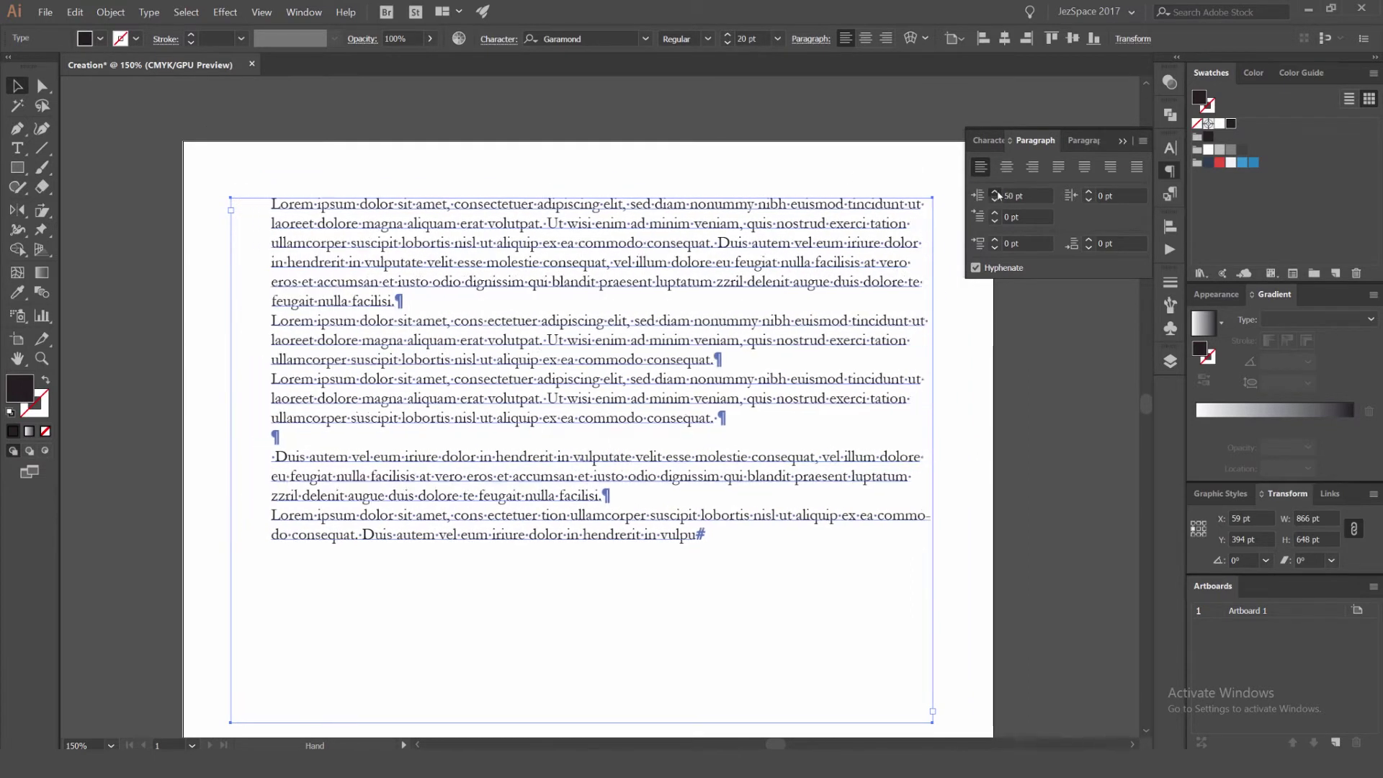
Insert an empty paragraph before the second "Lorem ipsum" paragraph and set that paragraph's left indent to 110 pt
double_click(449, 294)
key(Return)
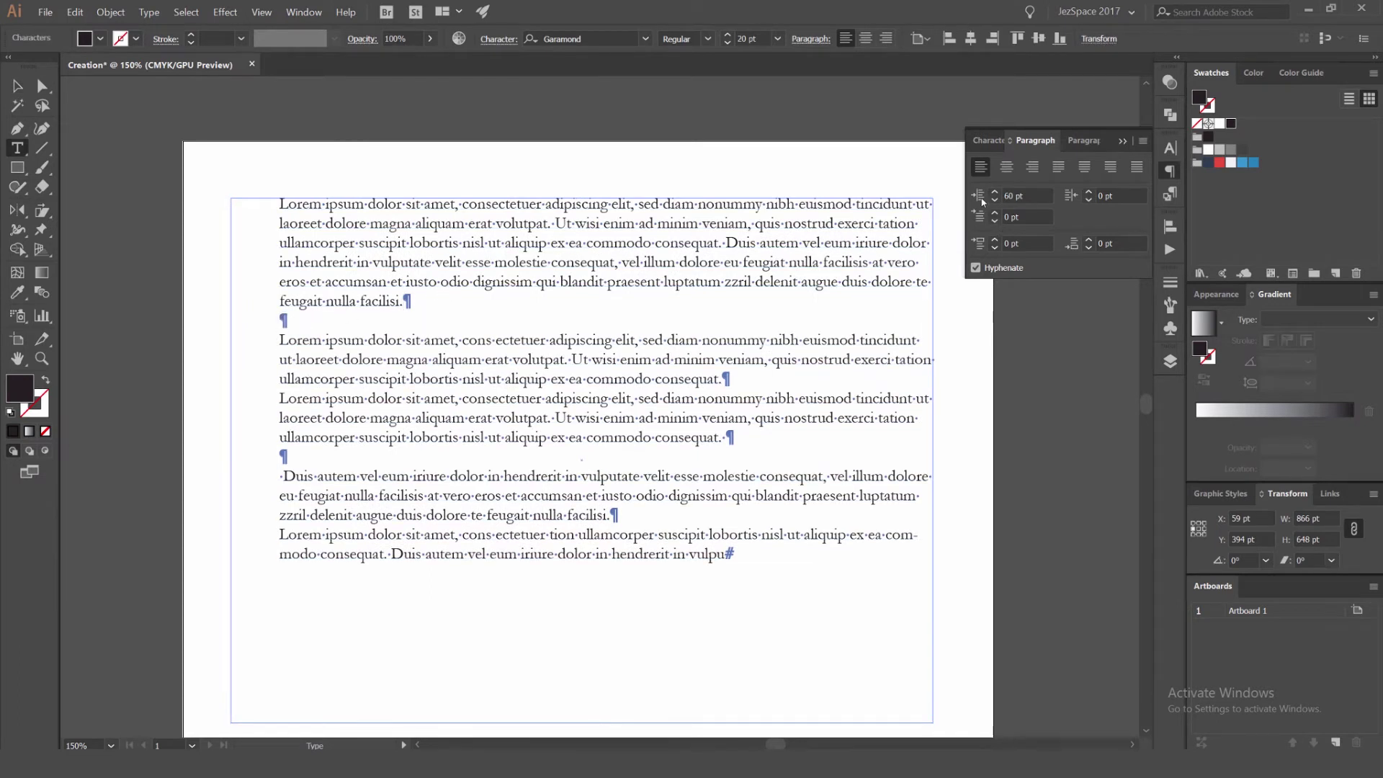
drag(995, 193, 995, 193)
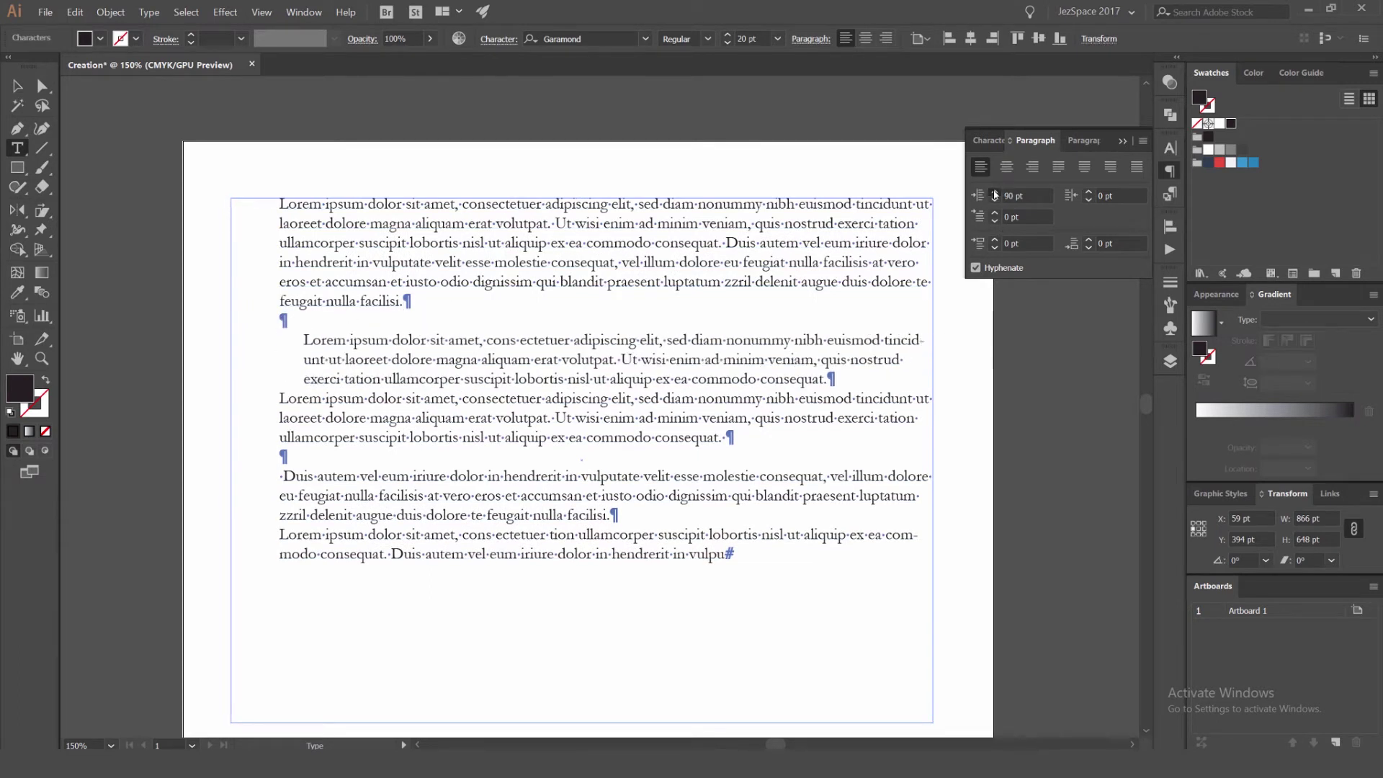
click(995, 193)
click(995, 193)
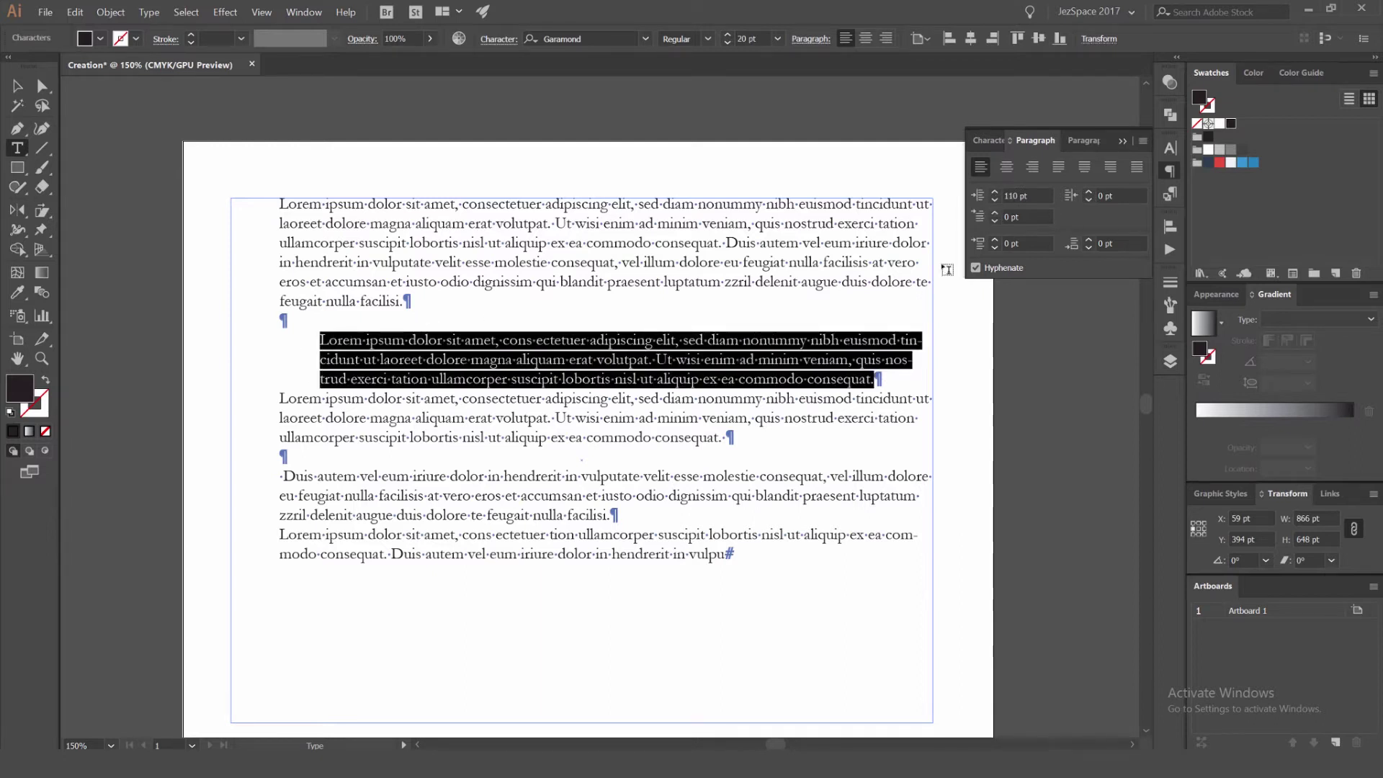
Set the first-line indent of the selected "Lorem ipsum" paragraph to 40 pt
click(994, 213)
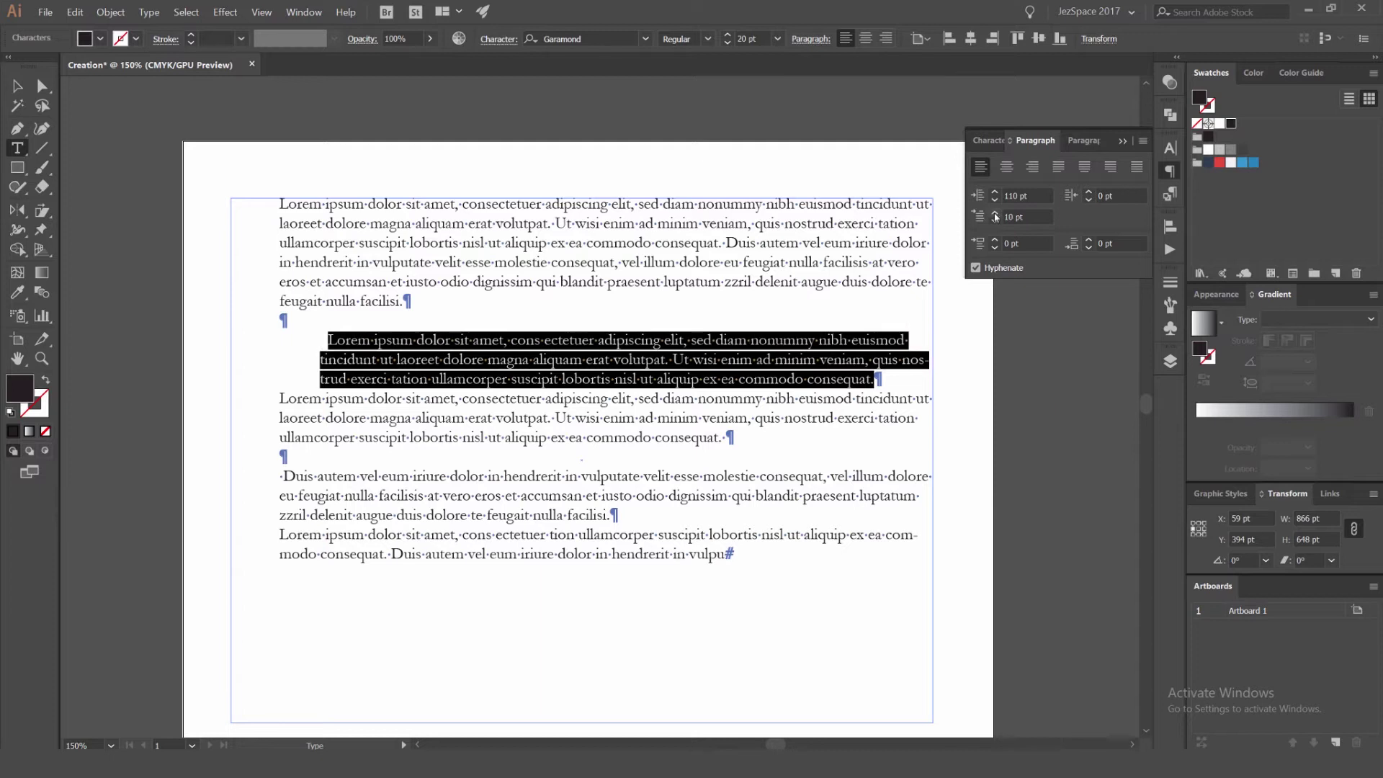
click(994, 214)
click(994, 214)
click(995, 214)
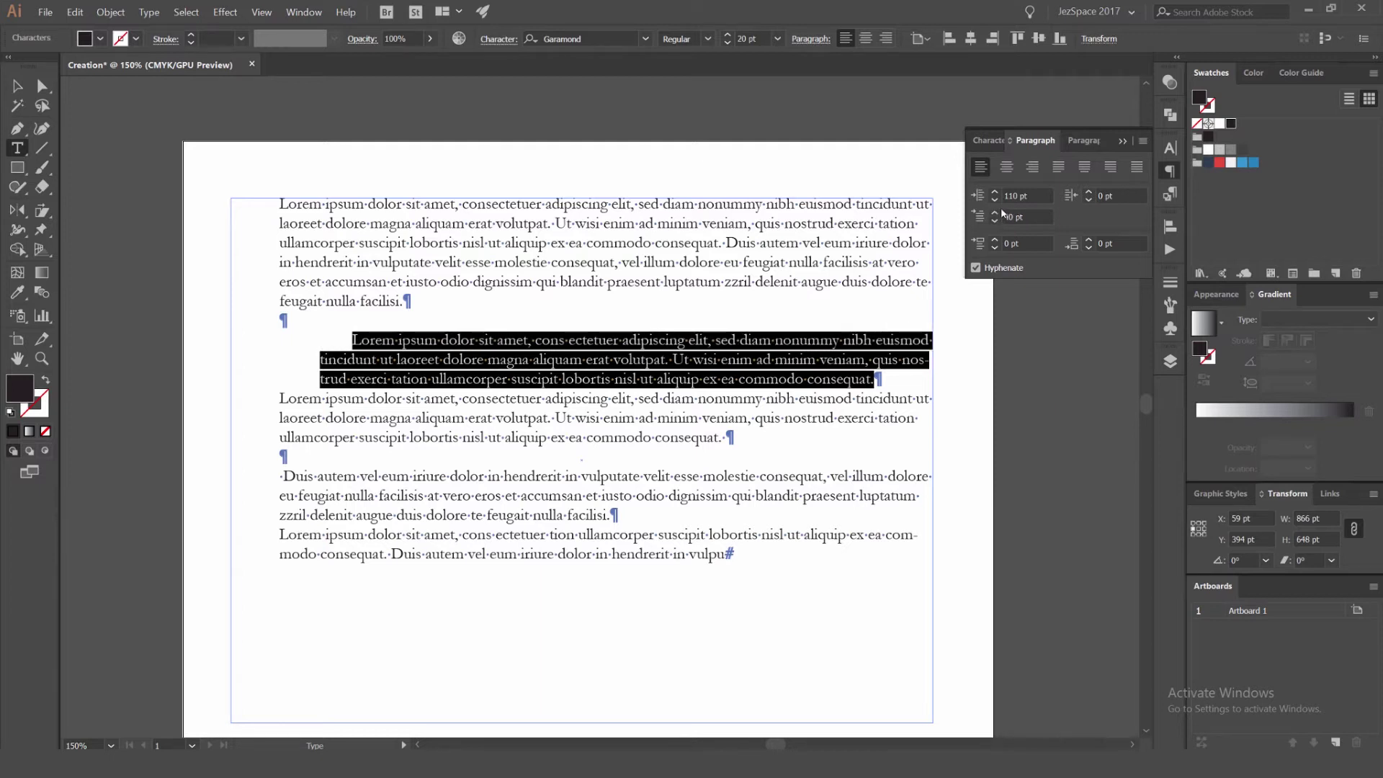
Increase the first-line indent of the indented "Lorem ipsum" paragraph to 50 pt and examine its first line up close
click(995, 212)
click(371, 344)
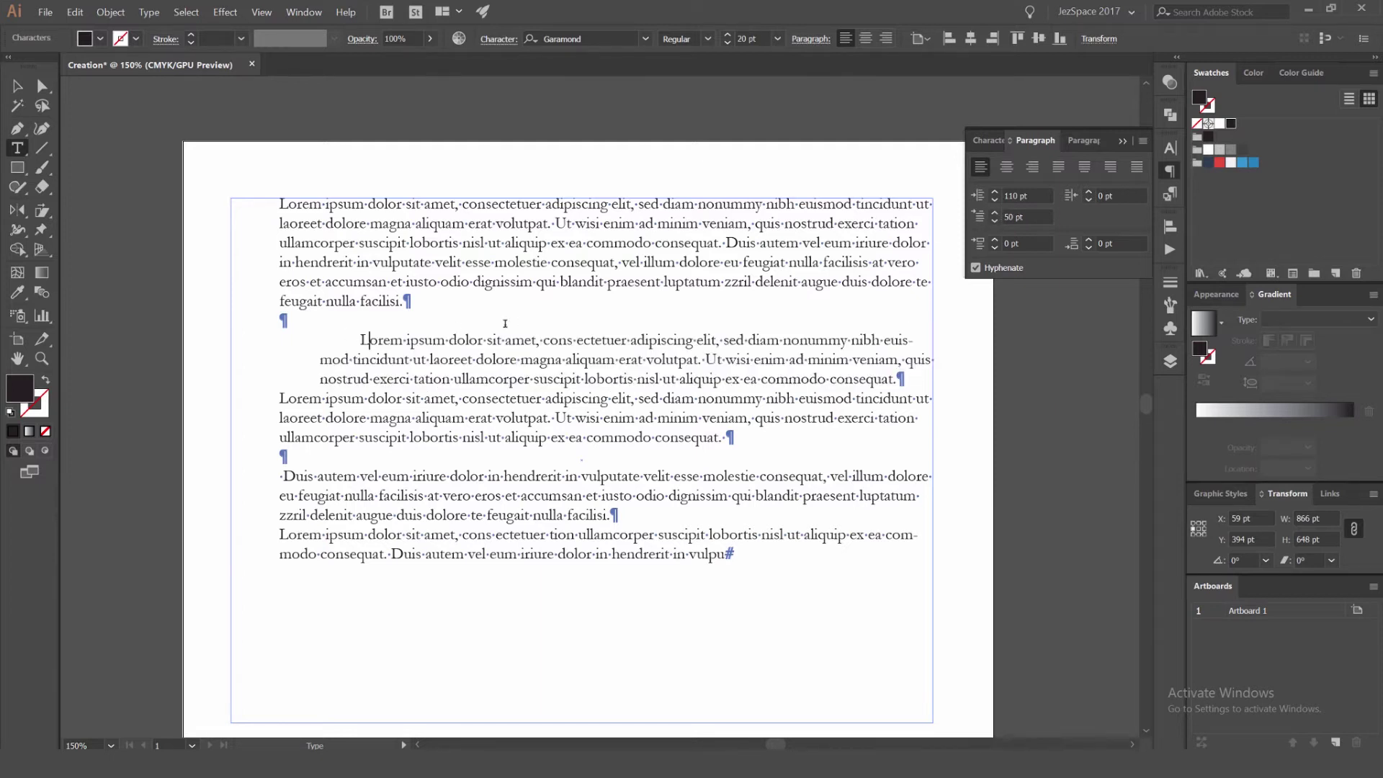
alt+scroll(348, 355, up, 1)
alt+scroll(352, 352, up, 2)
scroll(352, 352, up, 1)
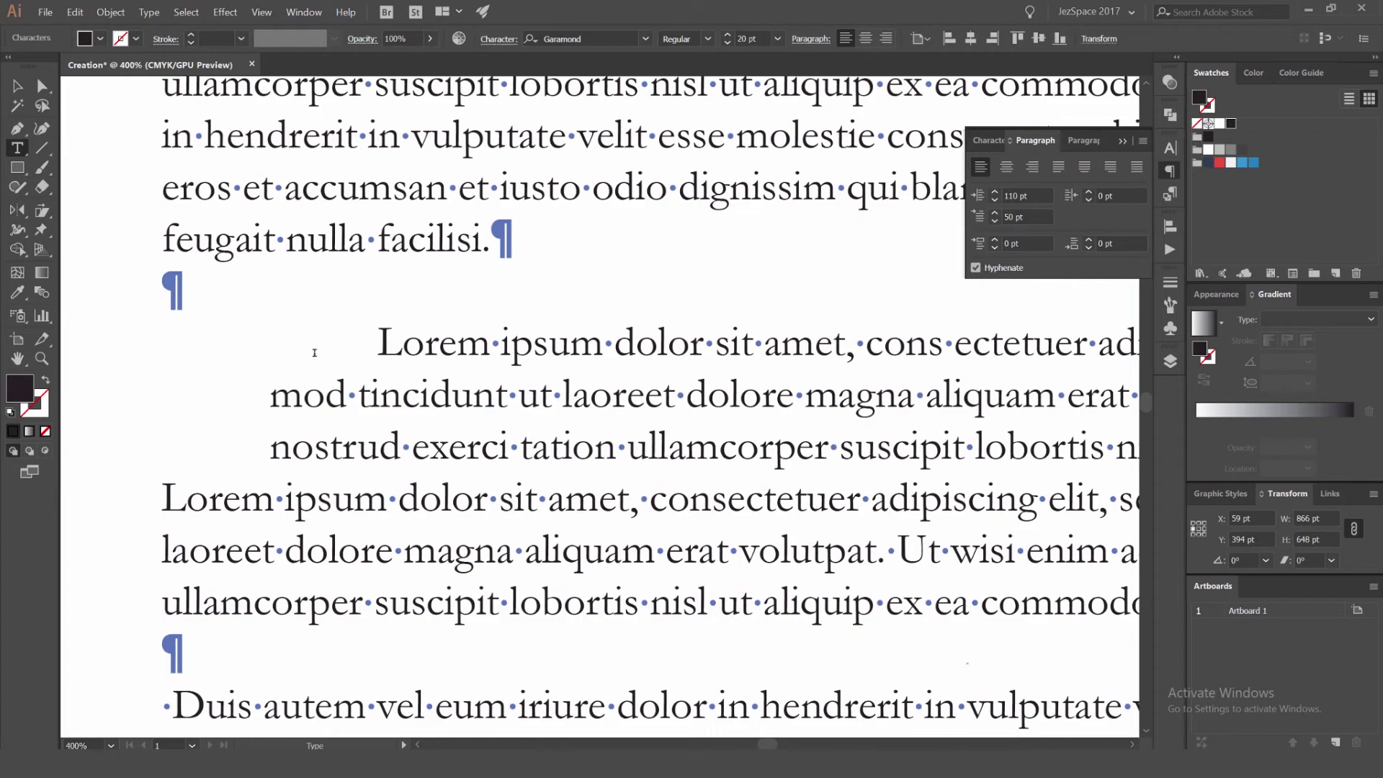
click(1022, 217)
Set the right indent of the indented "Lorem ipsum" paragraph to 80 pt
click(1068, 199)
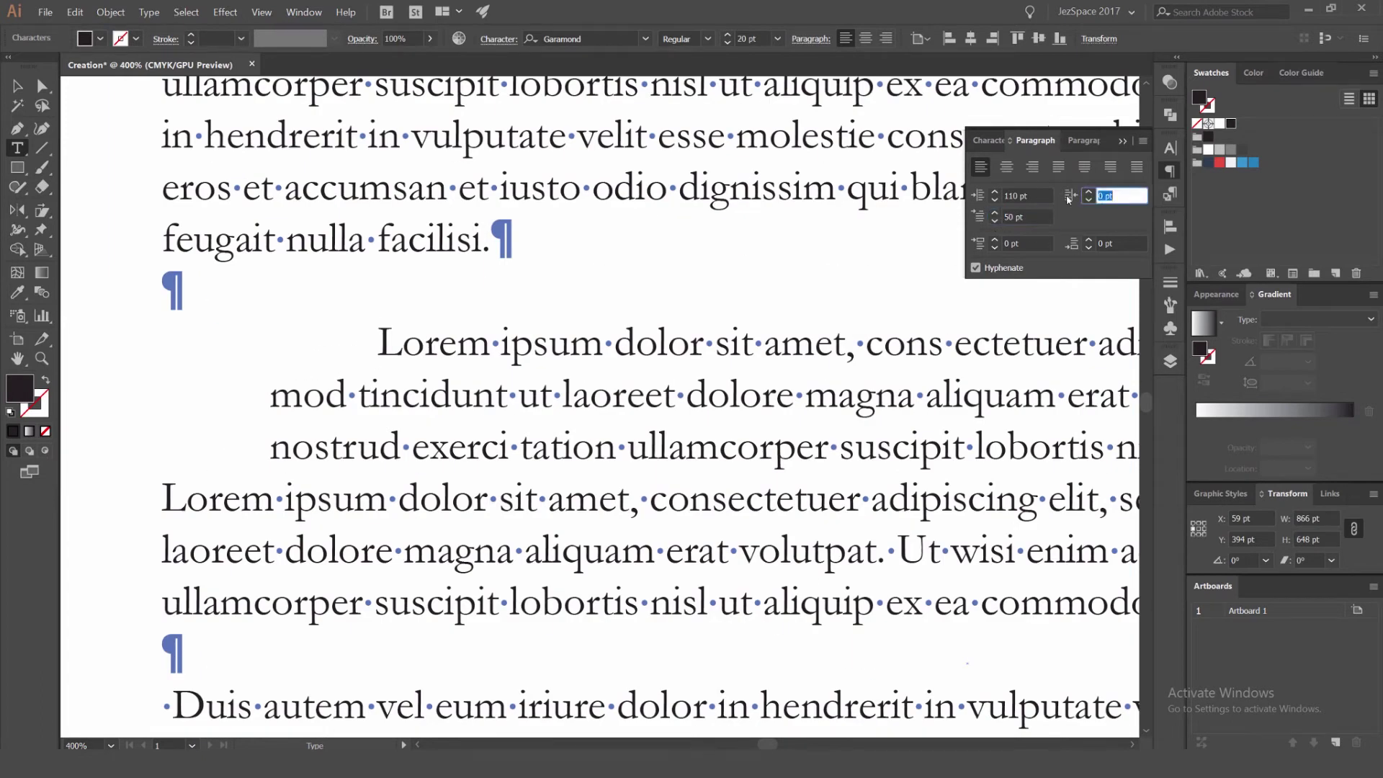
alt+scroll(845, 213, down, 2)
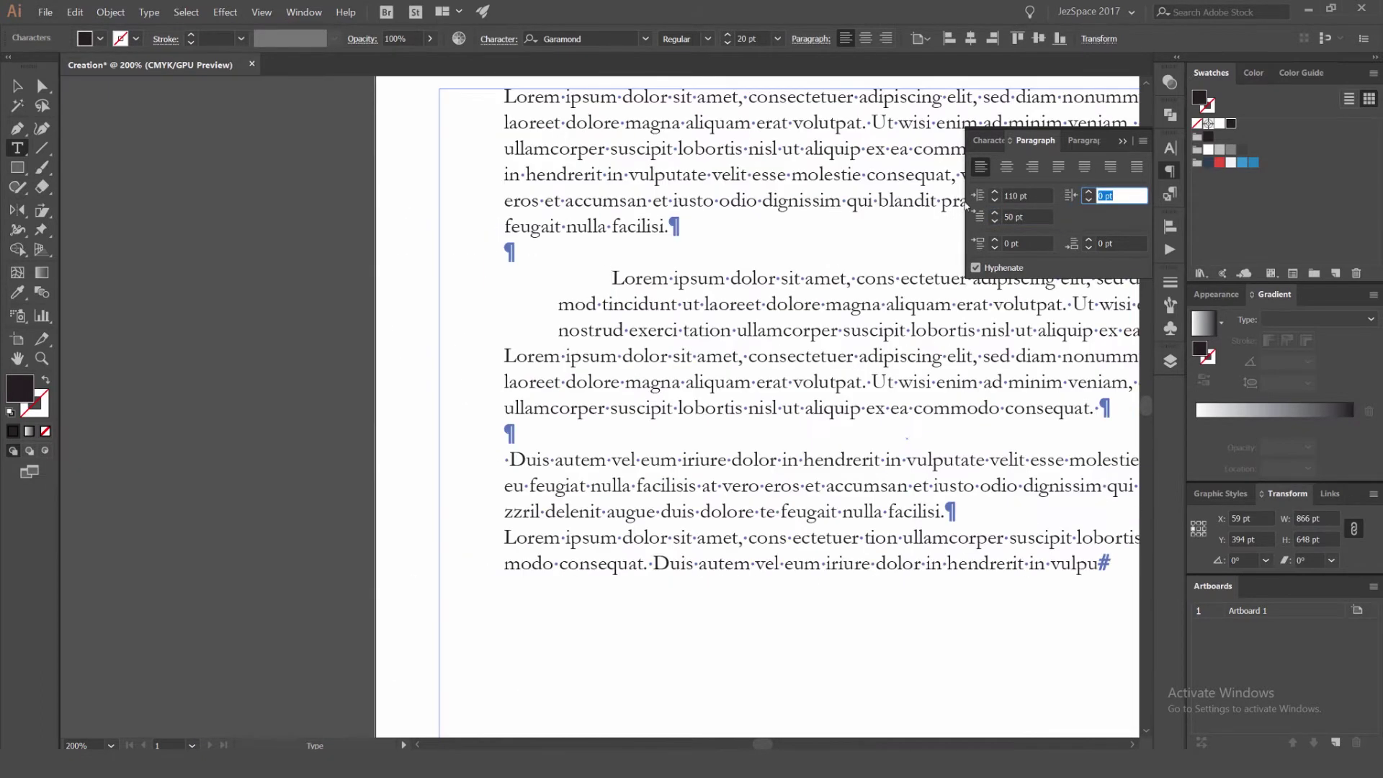
scroll(878, 244, down, 1)
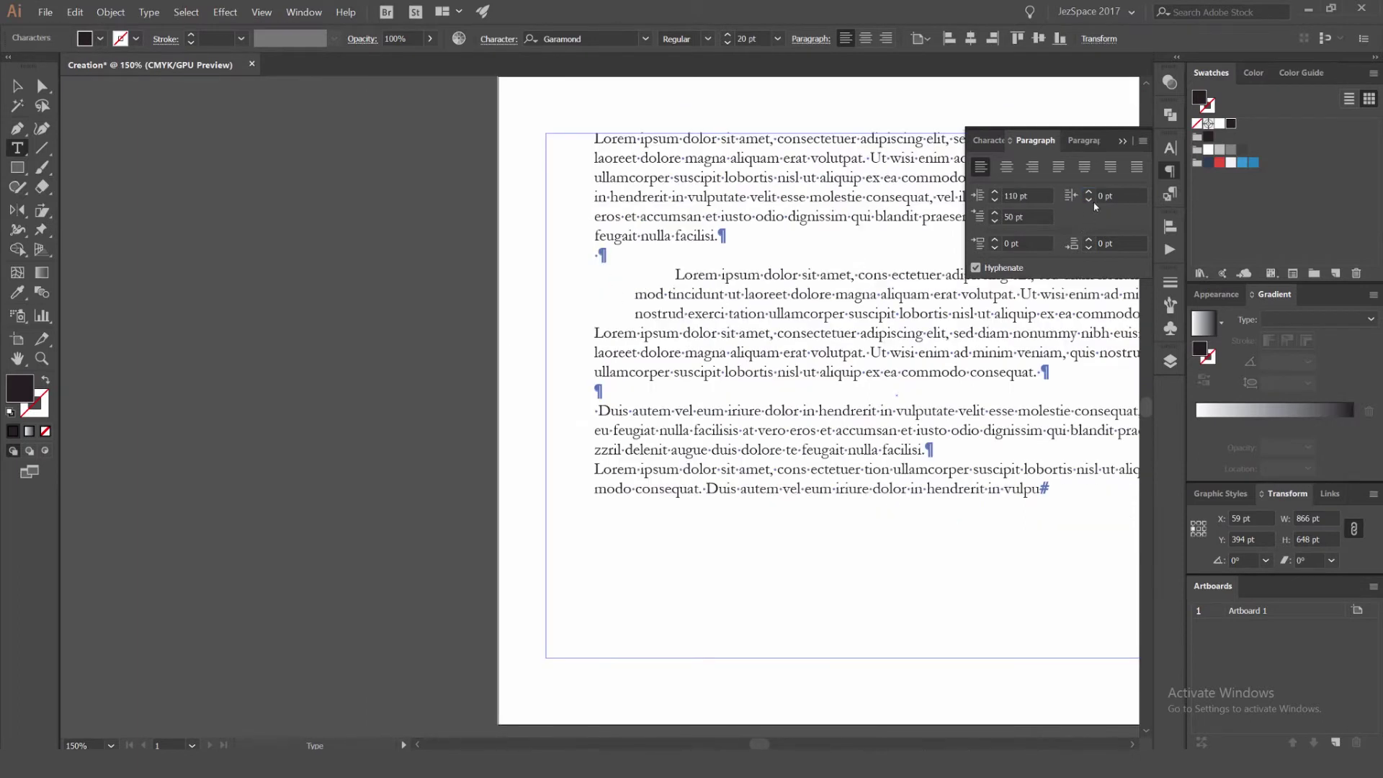
click(24, 86)
drag(960, 224, 591, 215)
double_click(864, 267)
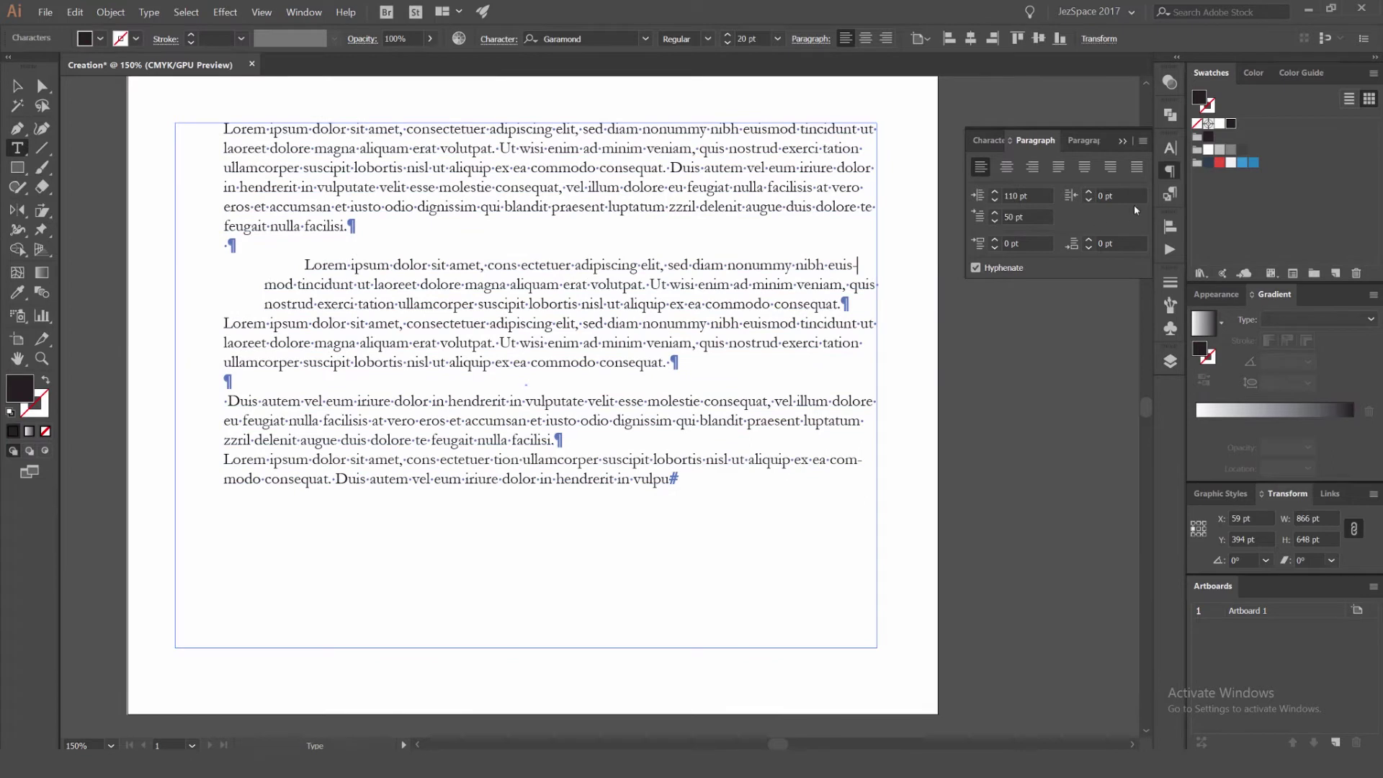
click(1089, 192)
click(1089, 193)
click(1089, 193)
click(1089, 193)
click(1089, 192)
click(1089, 192)
click(1089, 192)
click(1088, 193)
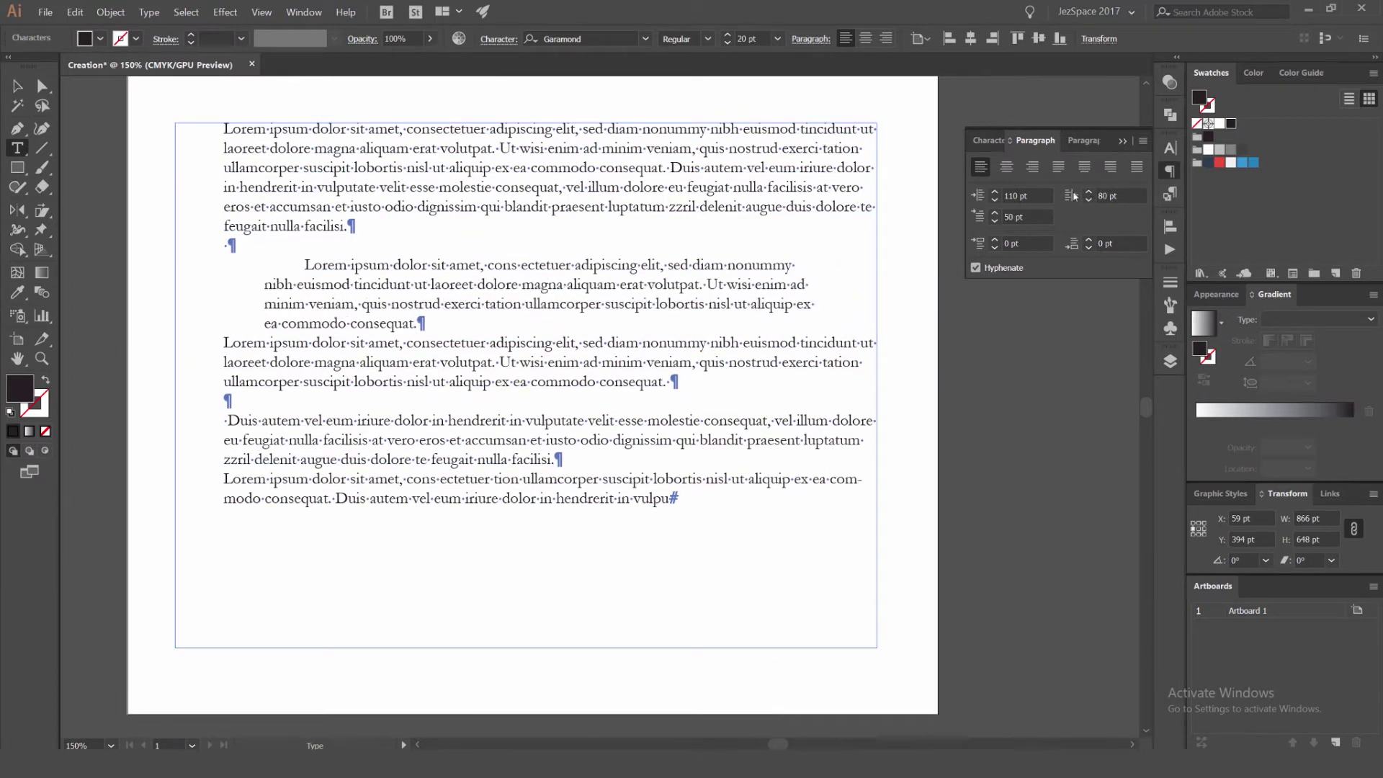
Set the right indent of the "Lorem ipsum" paragraph directly below the indented one to 90 pt
drag(424, 323, 304, 265)
drag(671, 382, 225, 340)
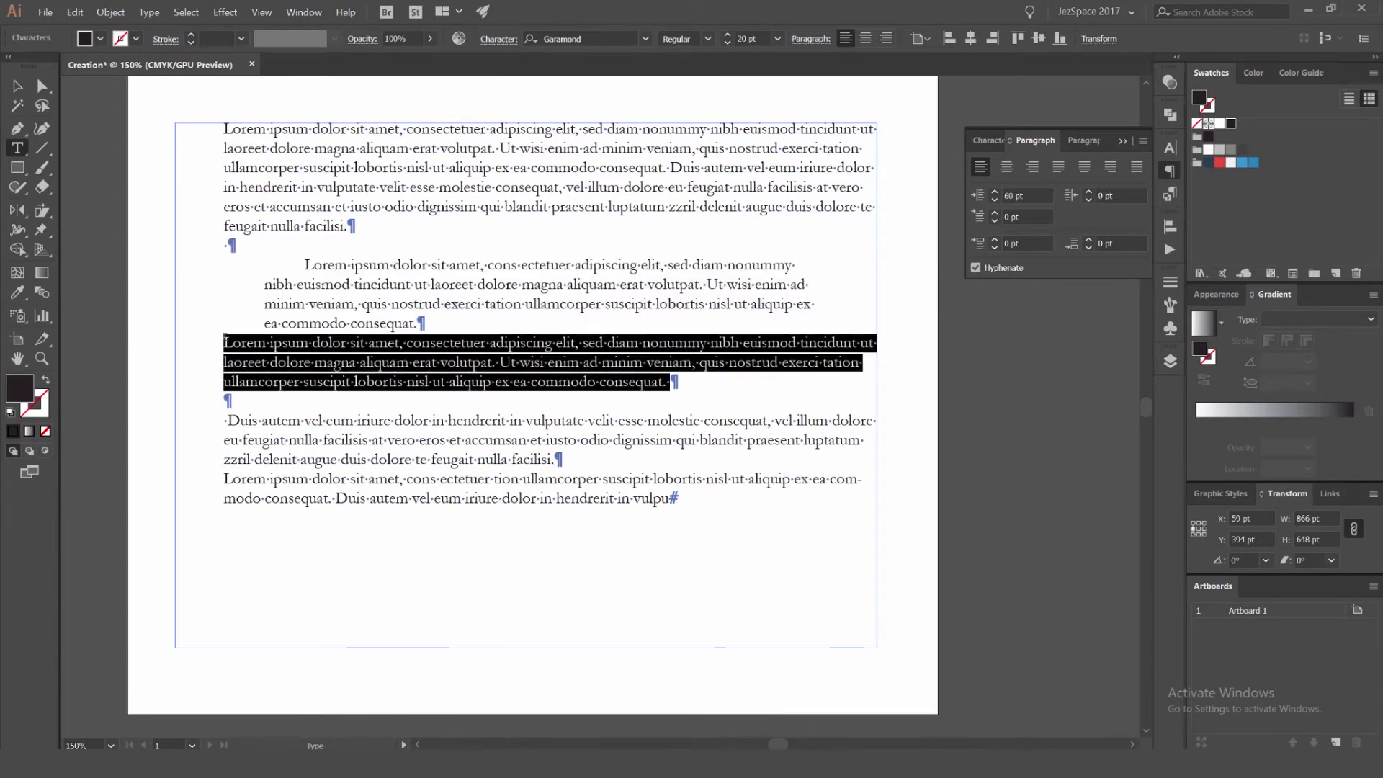
click(1089, 193)
click(1089, 194)
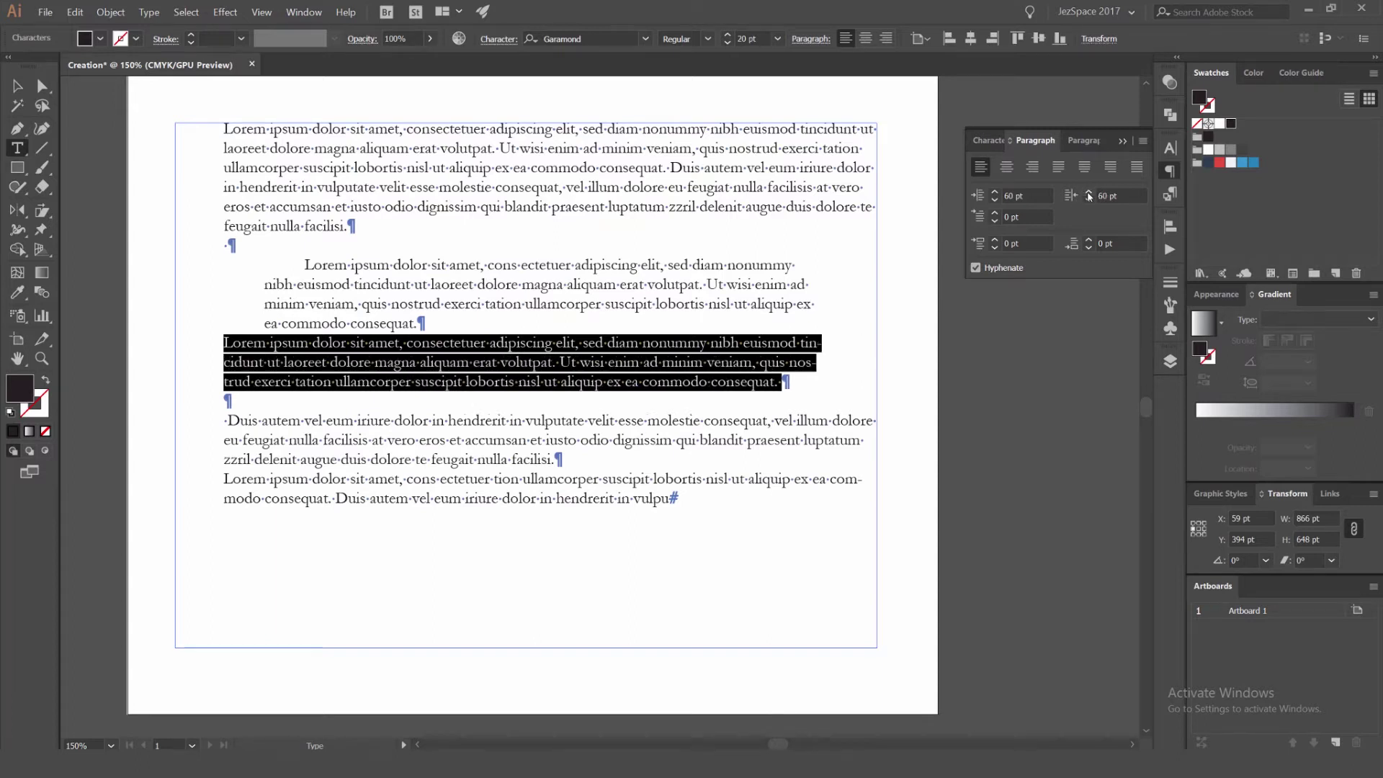
click(1089, 195)
click(1088, 193)
click(802, 346)
scroll(804, 332, down, 2)
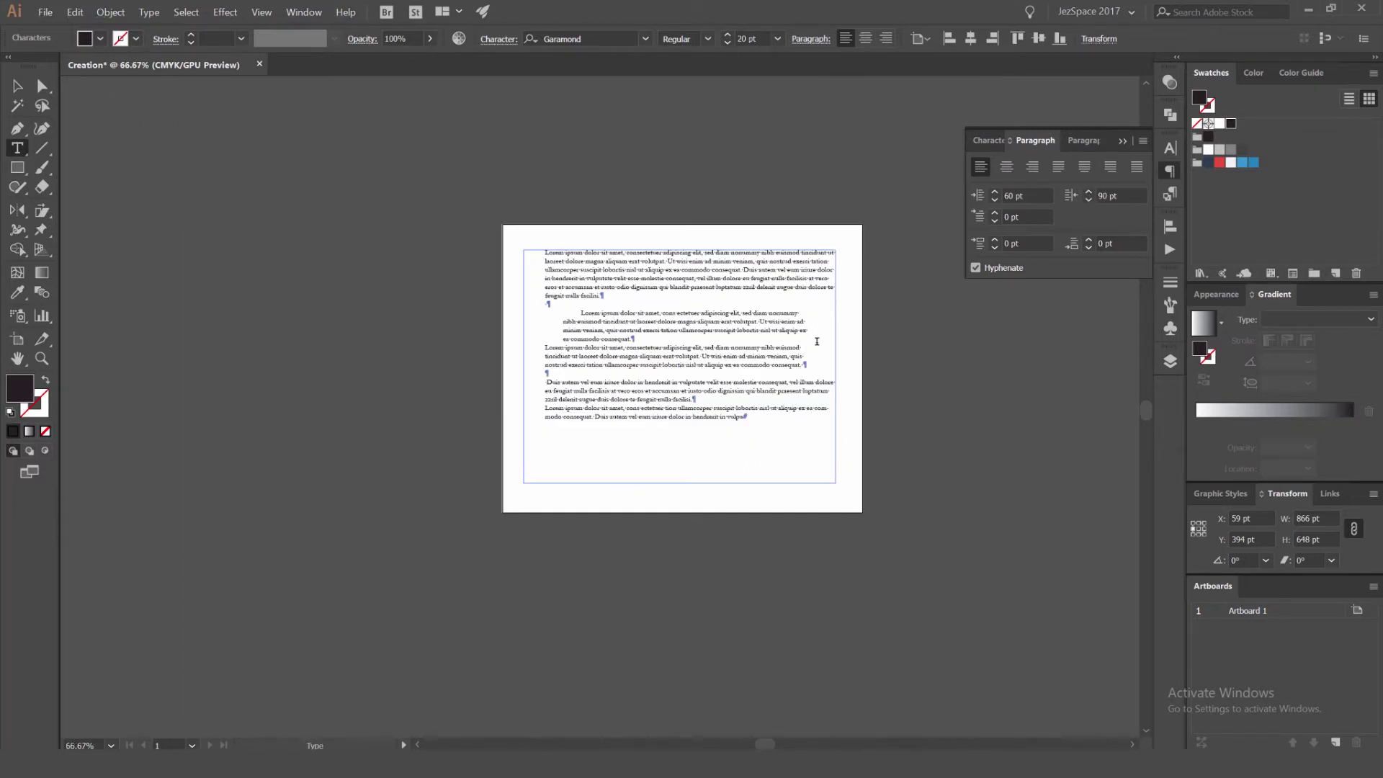
scroll(810, 340, up, 3)
drag(814, 381, 757, 386)
click(826, 359)
scroll(828, 365, down, 3)
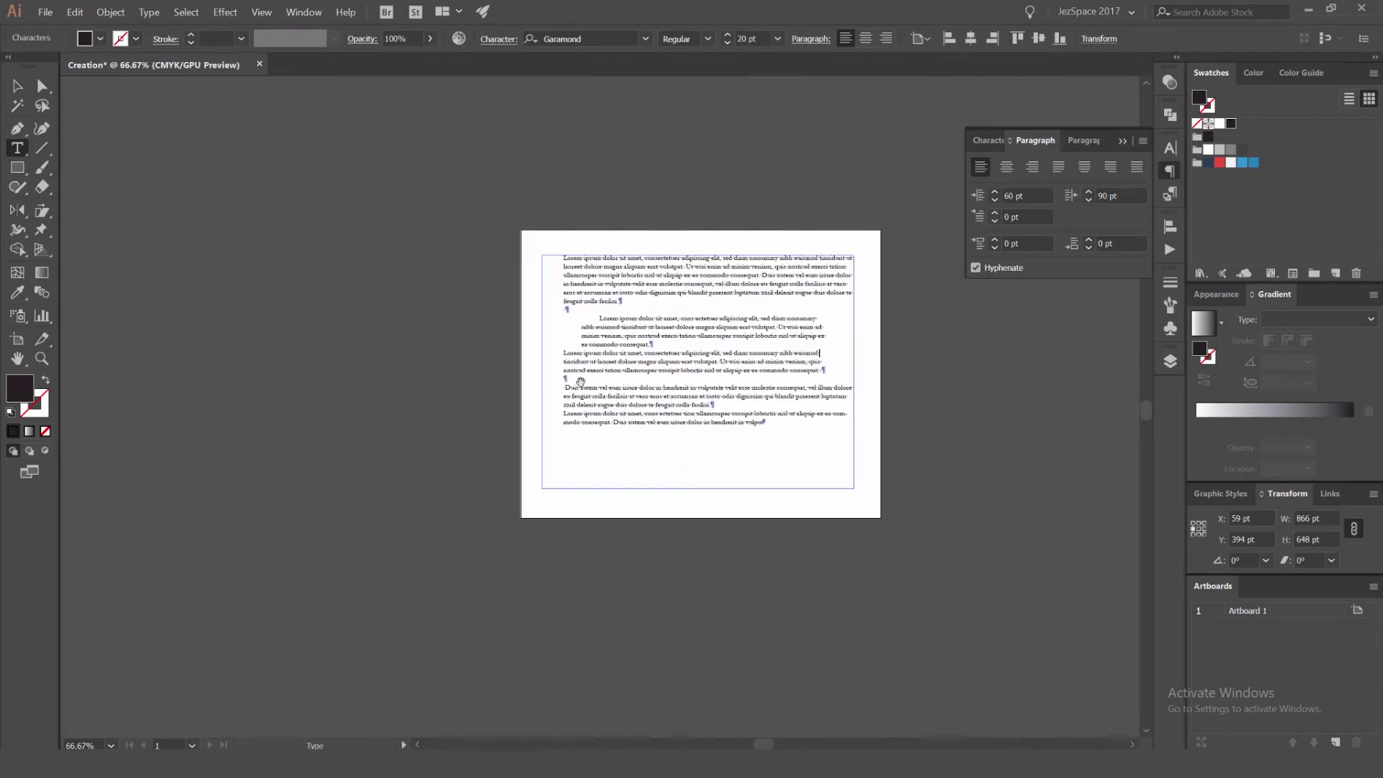
scroll(595, 384, up, 1)
scroll(582, 289, up, 1)
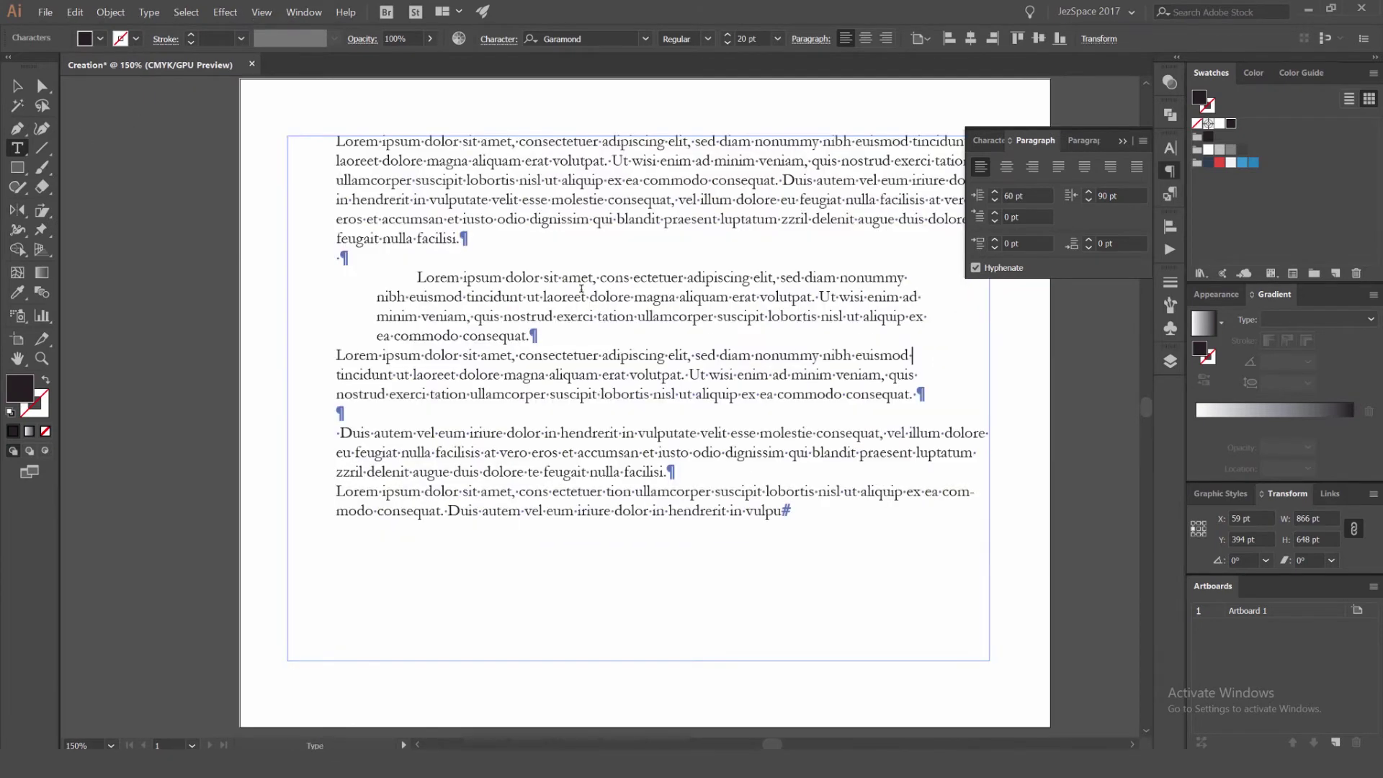
Set the space before the last two paragraphs, starting at "Duis autem", to 18 pt and examine the gap
click(1071, 246)
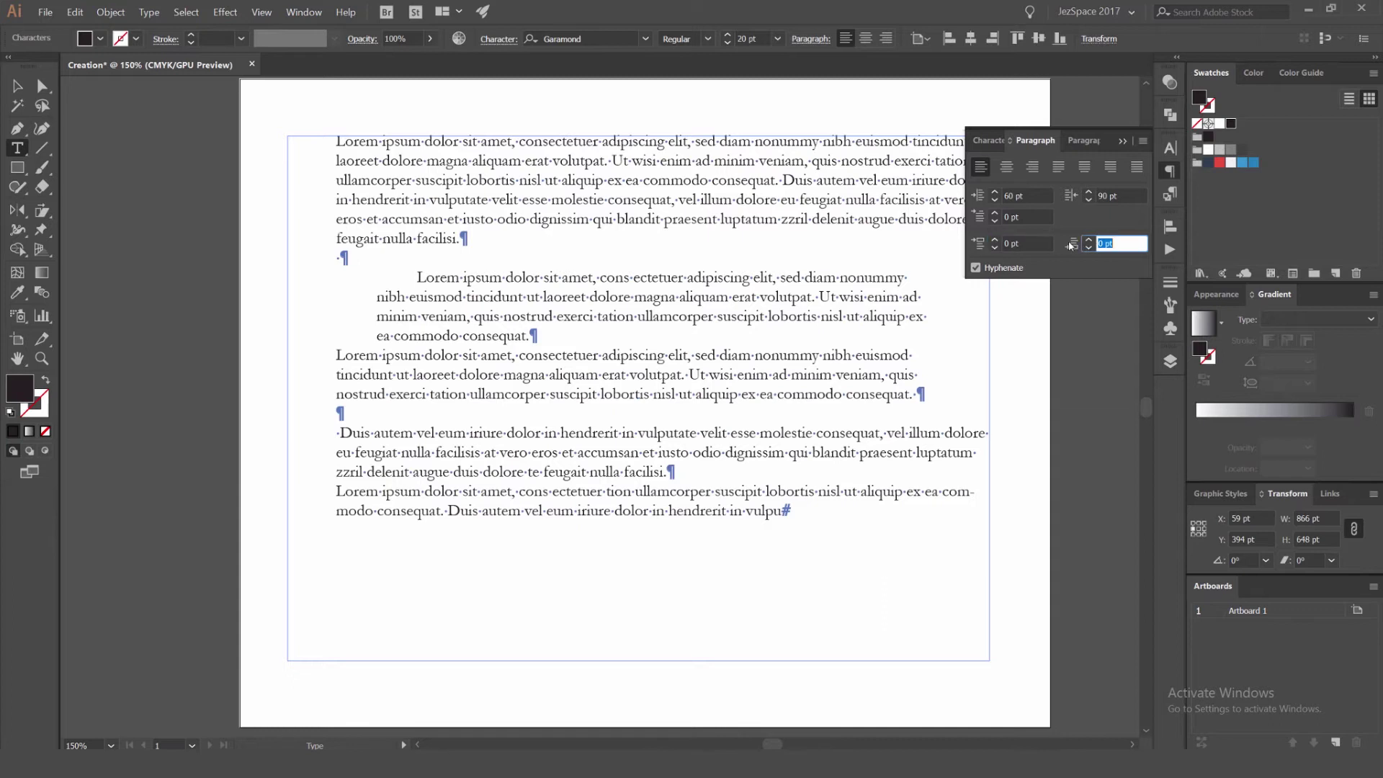
click(980, 248)
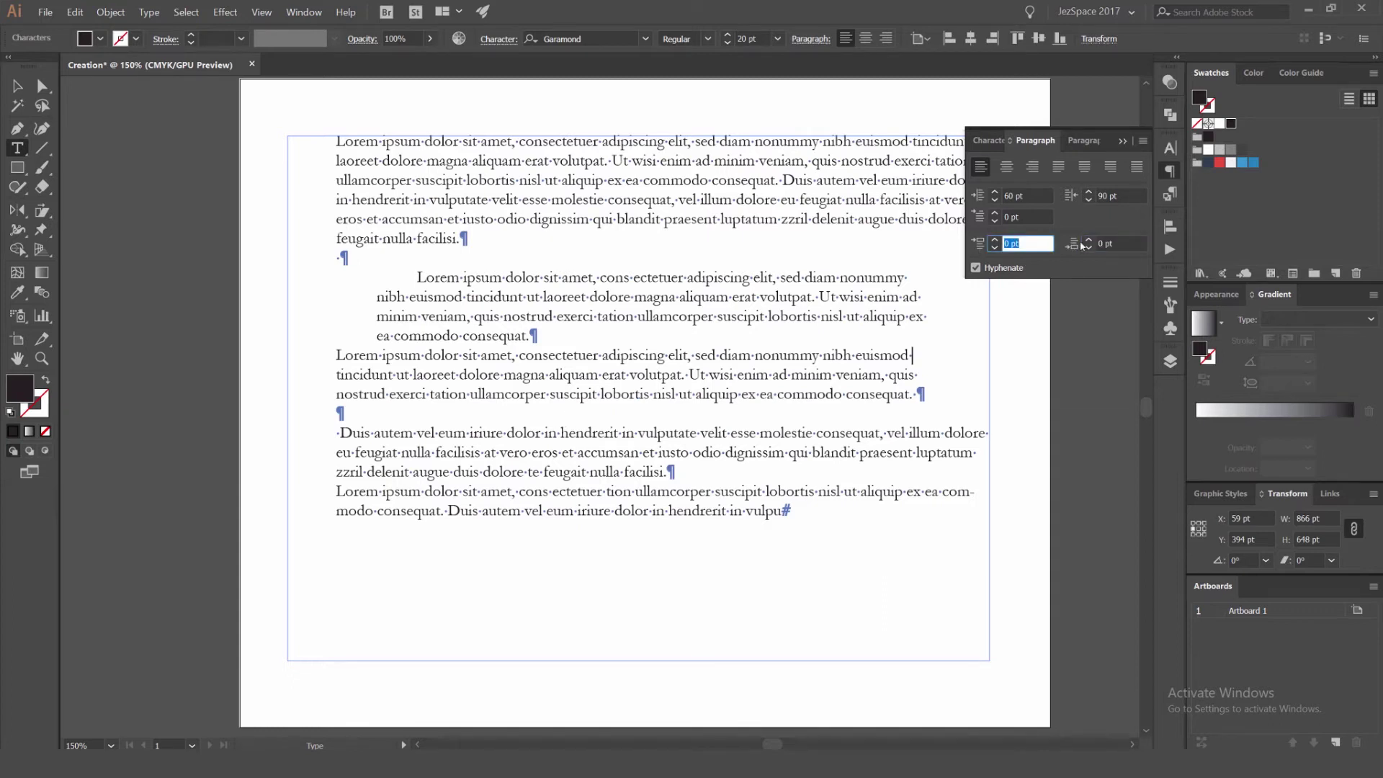
drag(782, 511, 335, 433)
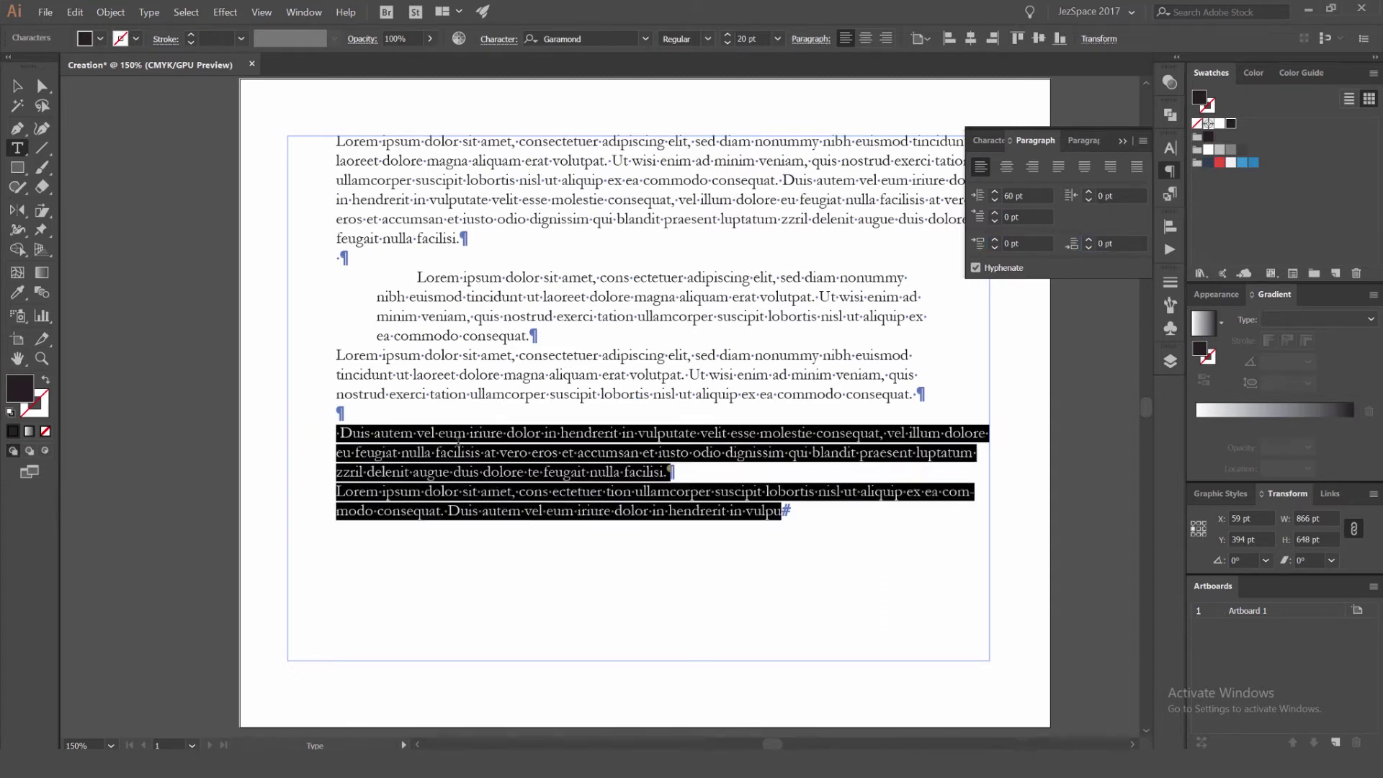
click(778, 401)
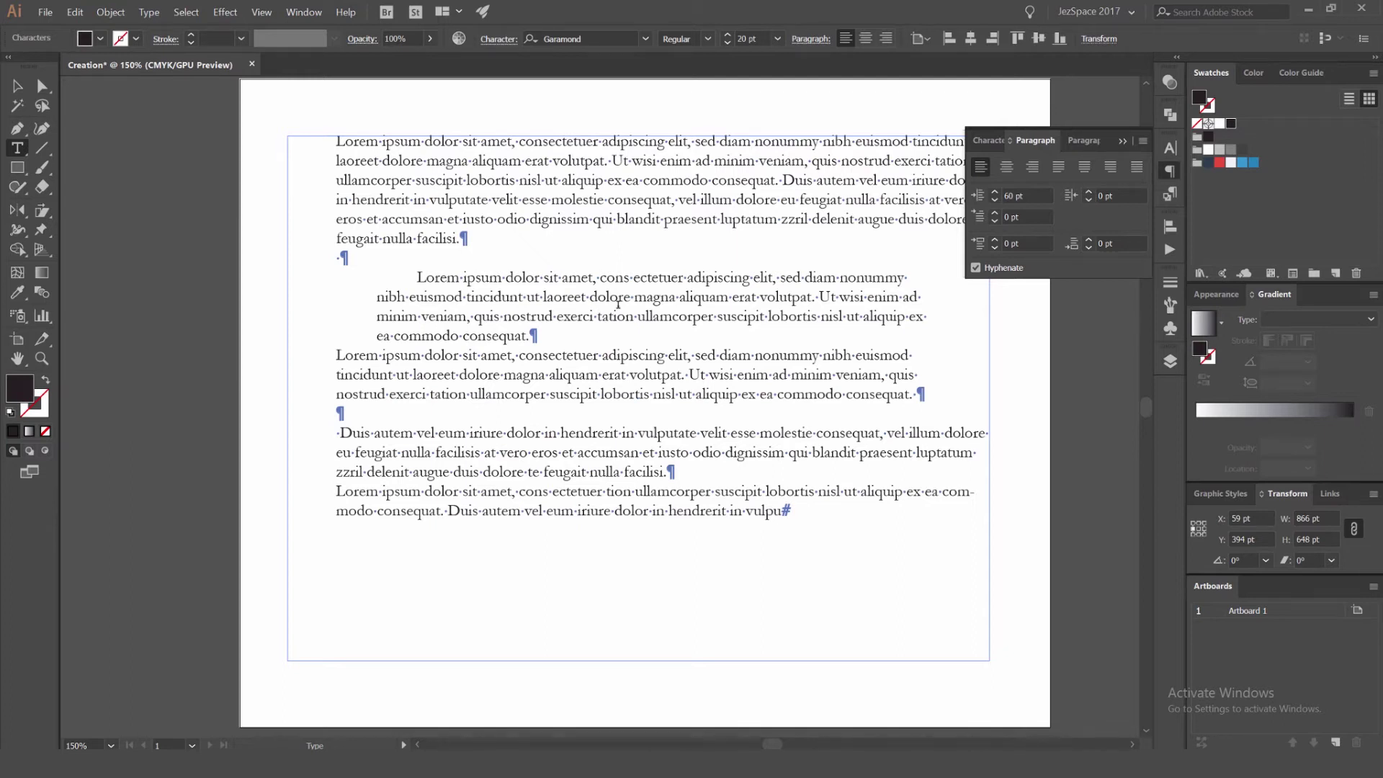
click(663, 395)
drag(797, 509, 337, 433)
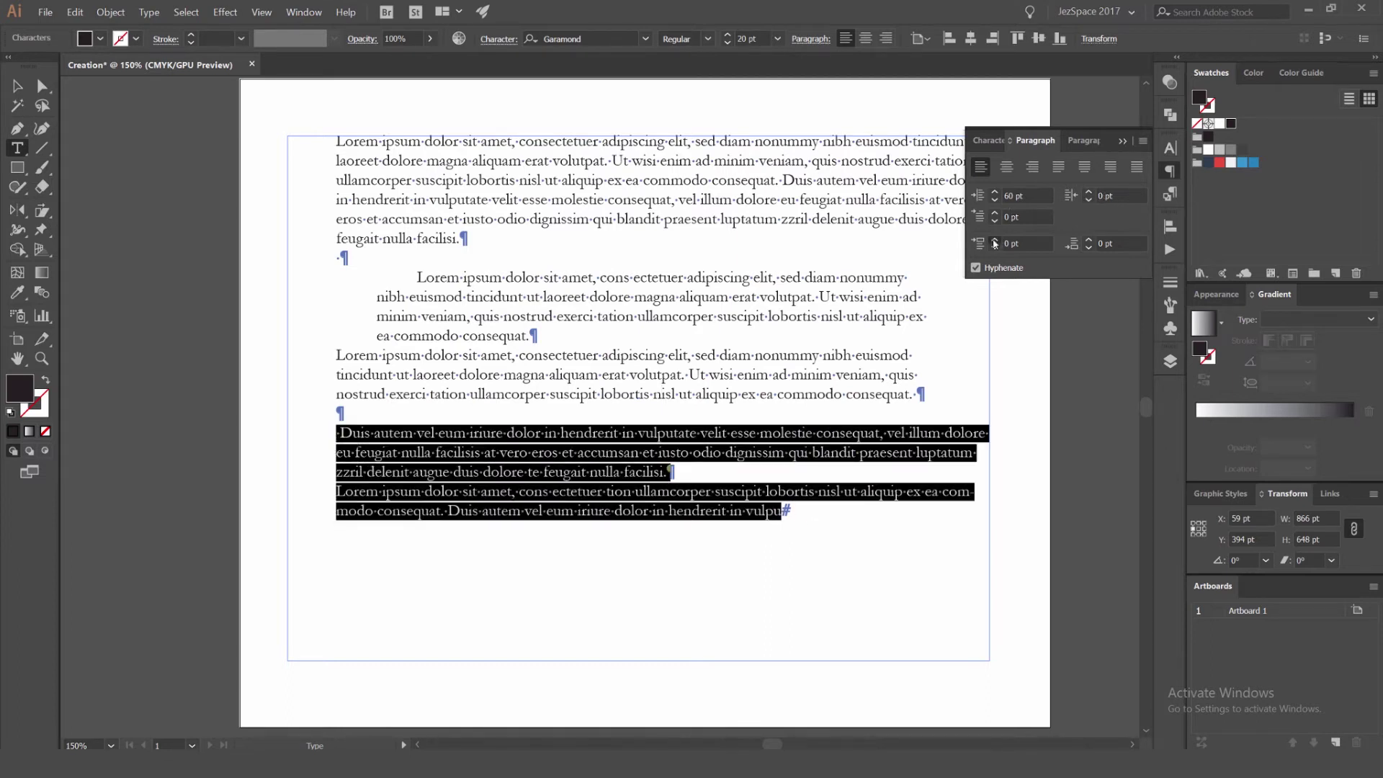
click(995, 242)
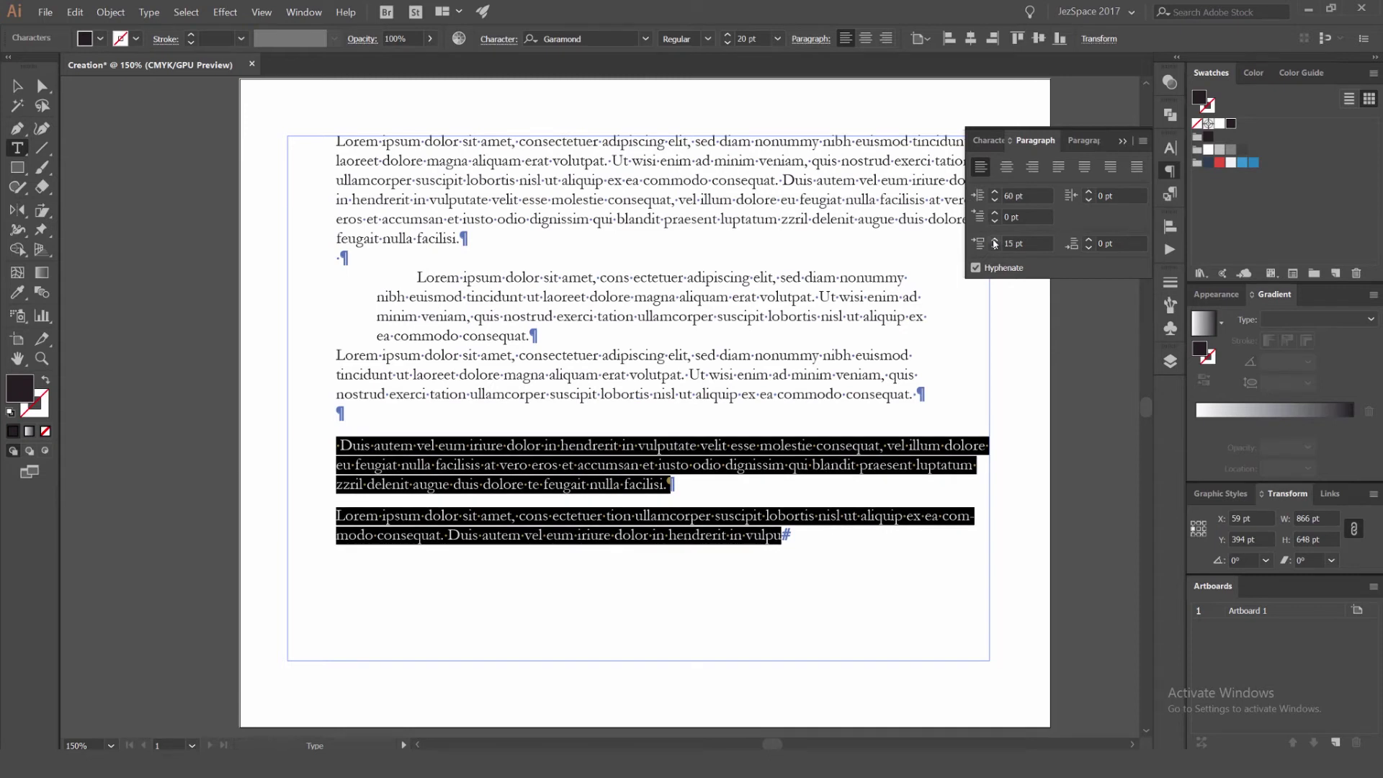
click(994, 242)
scroll(342, 414, up, 4)
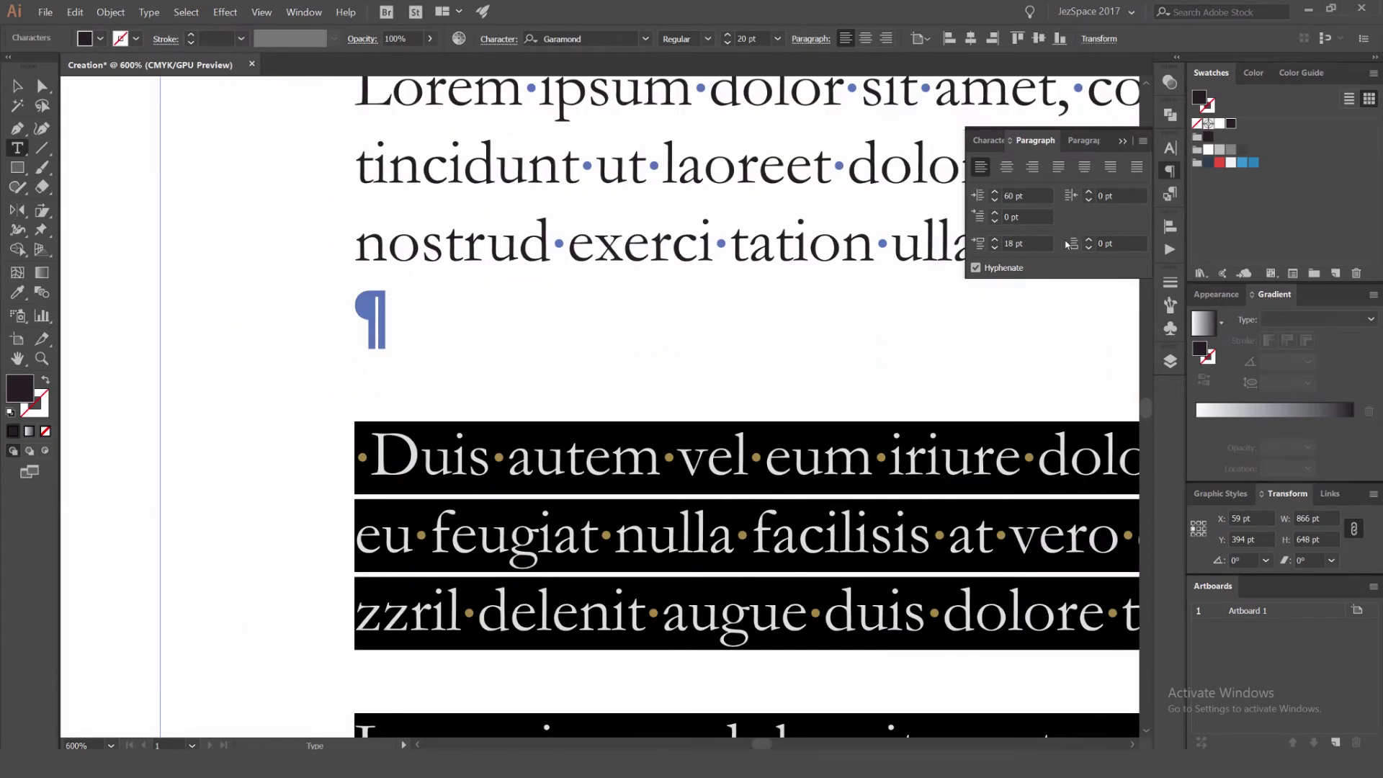
Select all the text in the frame and set the space before every paragraph to 10 pt
key(ctrl+0)
key(ctrl+a)
click(1013, 242)
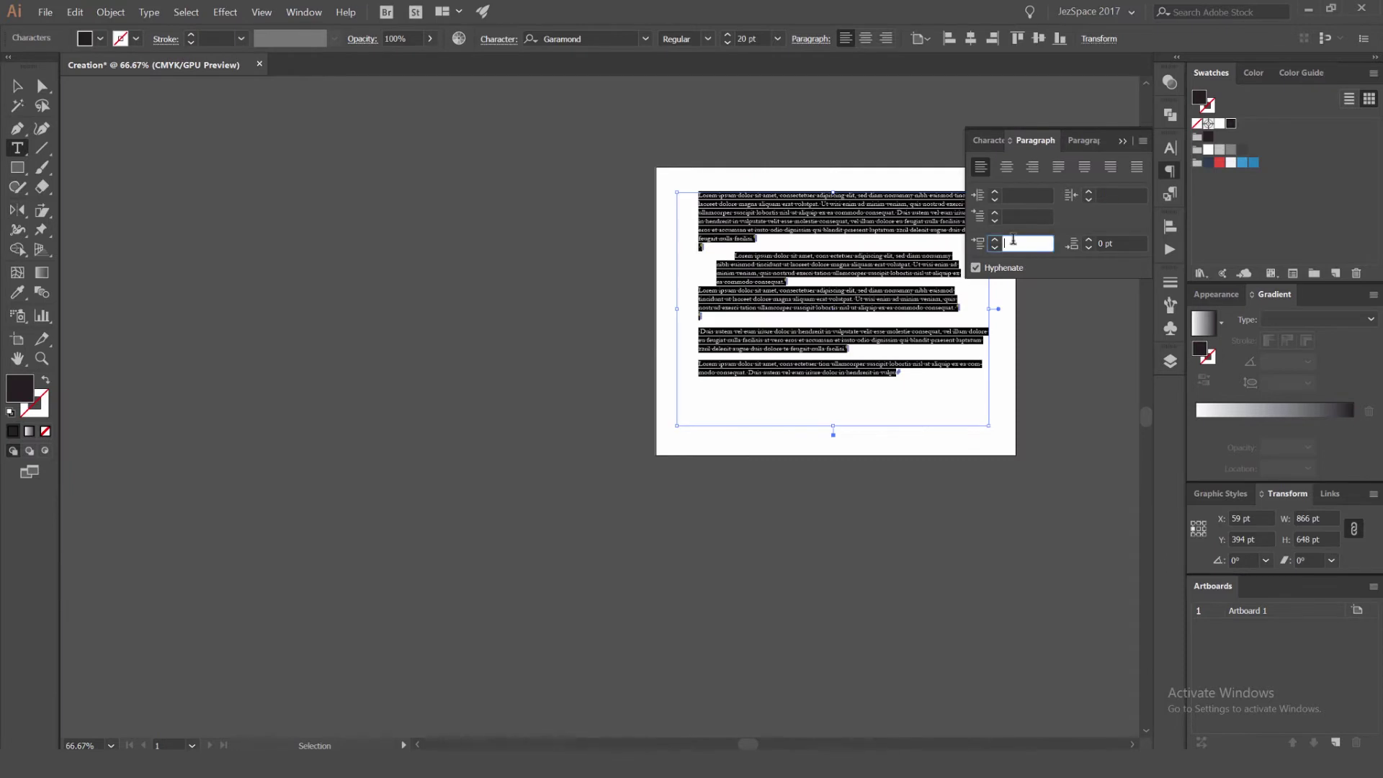
key(Return)
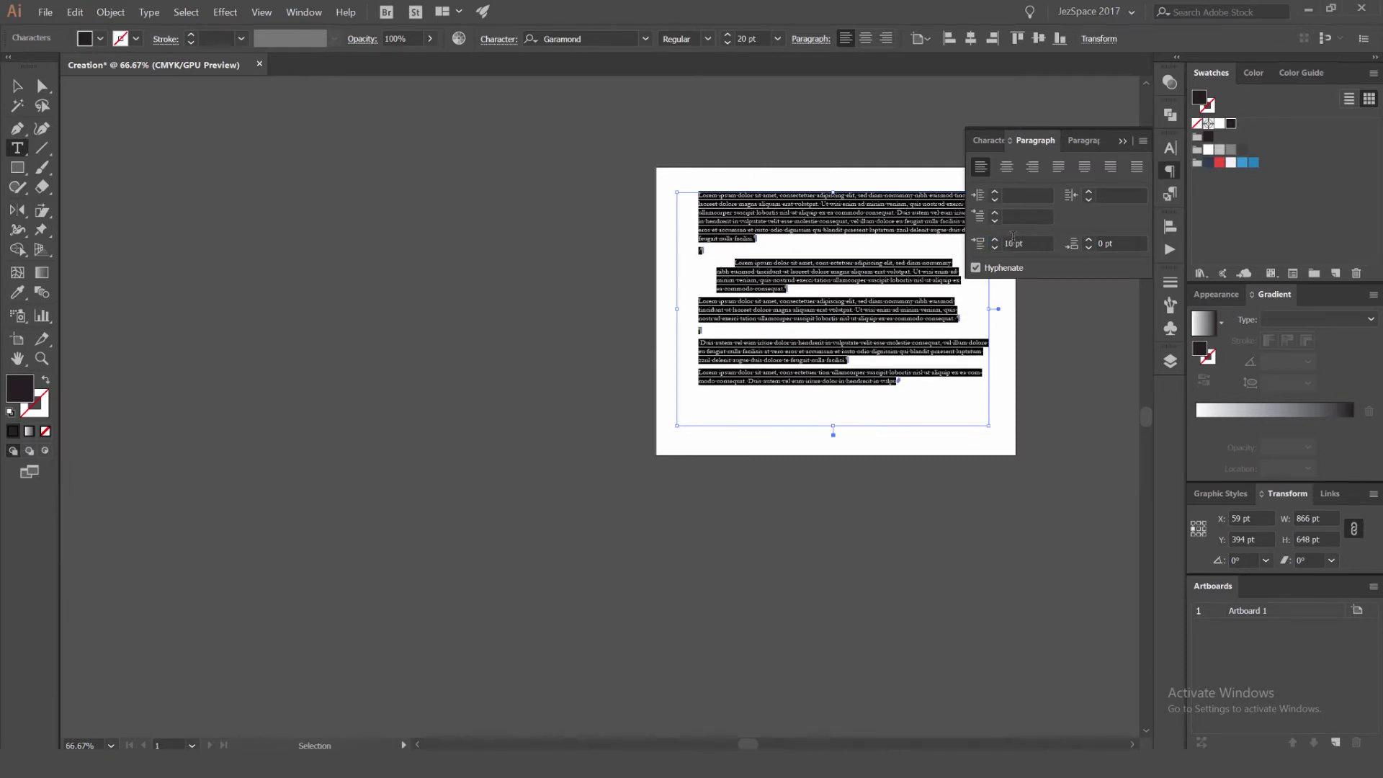
Add three paragraphs at the end of the text reading "fsdfsdfsdfds", "sdfsdfsd" and "sdfsfsdfsdfs"
key(ctrl+1)
click(924, 430)
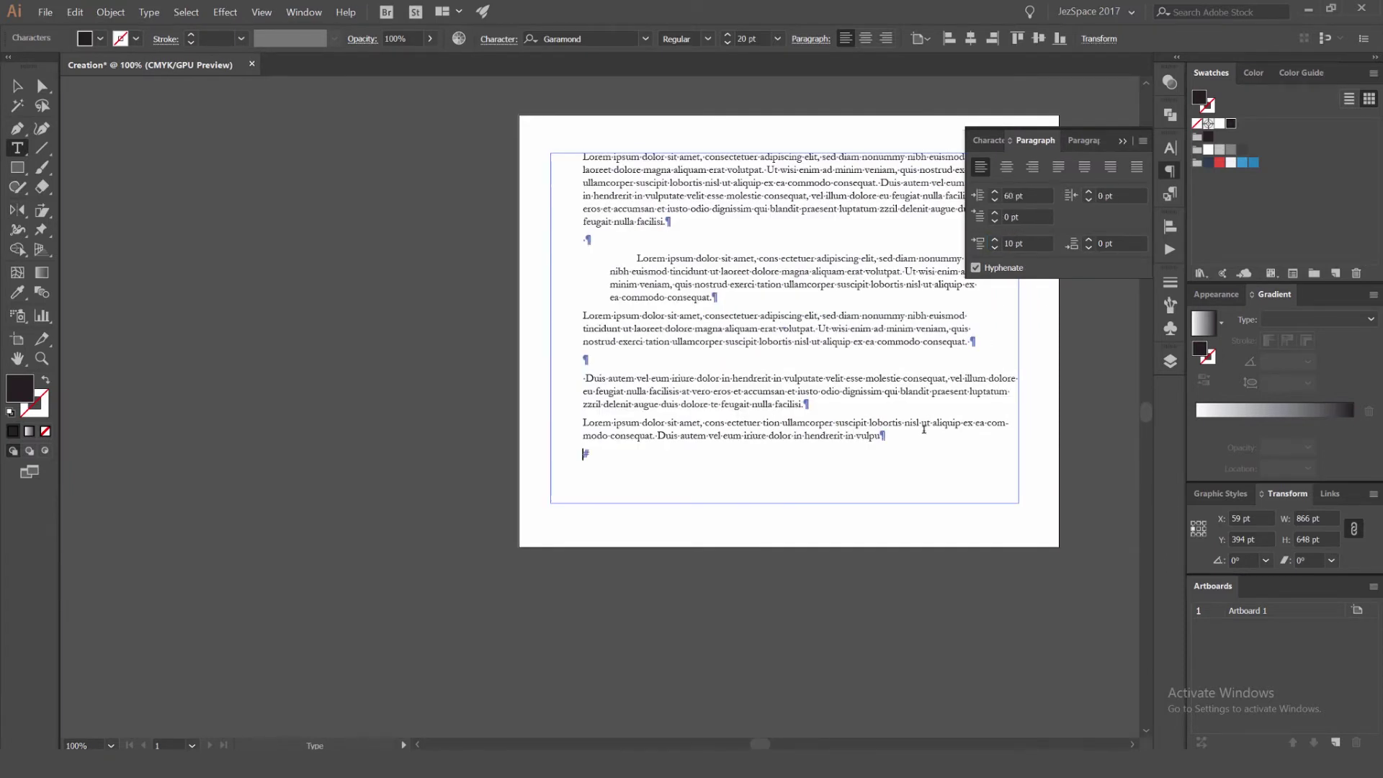
text(fsdfsdfsdfds)
key(Return)
text(sdfsdfsd)
key(Return)
text(sdfsfsdfsdfs)
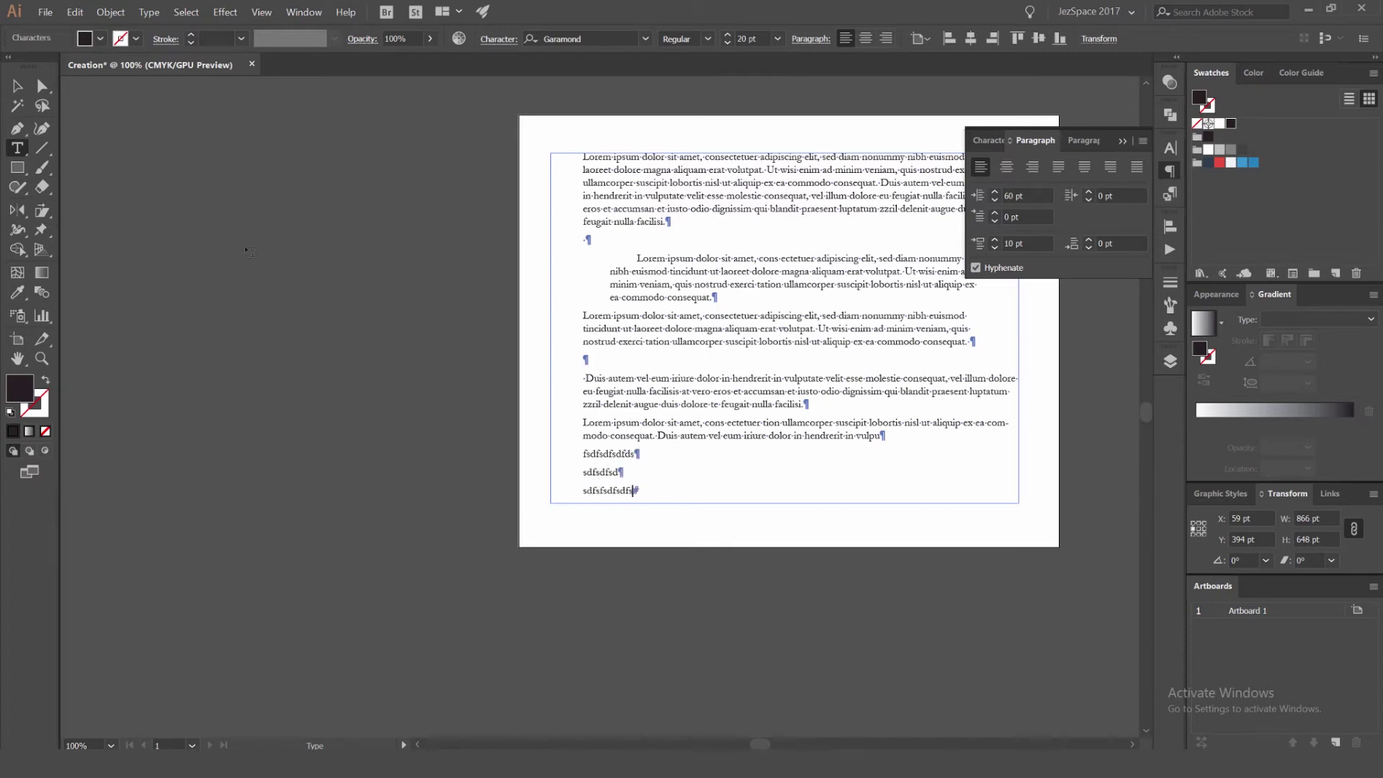
Set the space after the "Duis autem" paragraph to 40 pt
click(20, 86)
scroll(750, 198, right, 2)
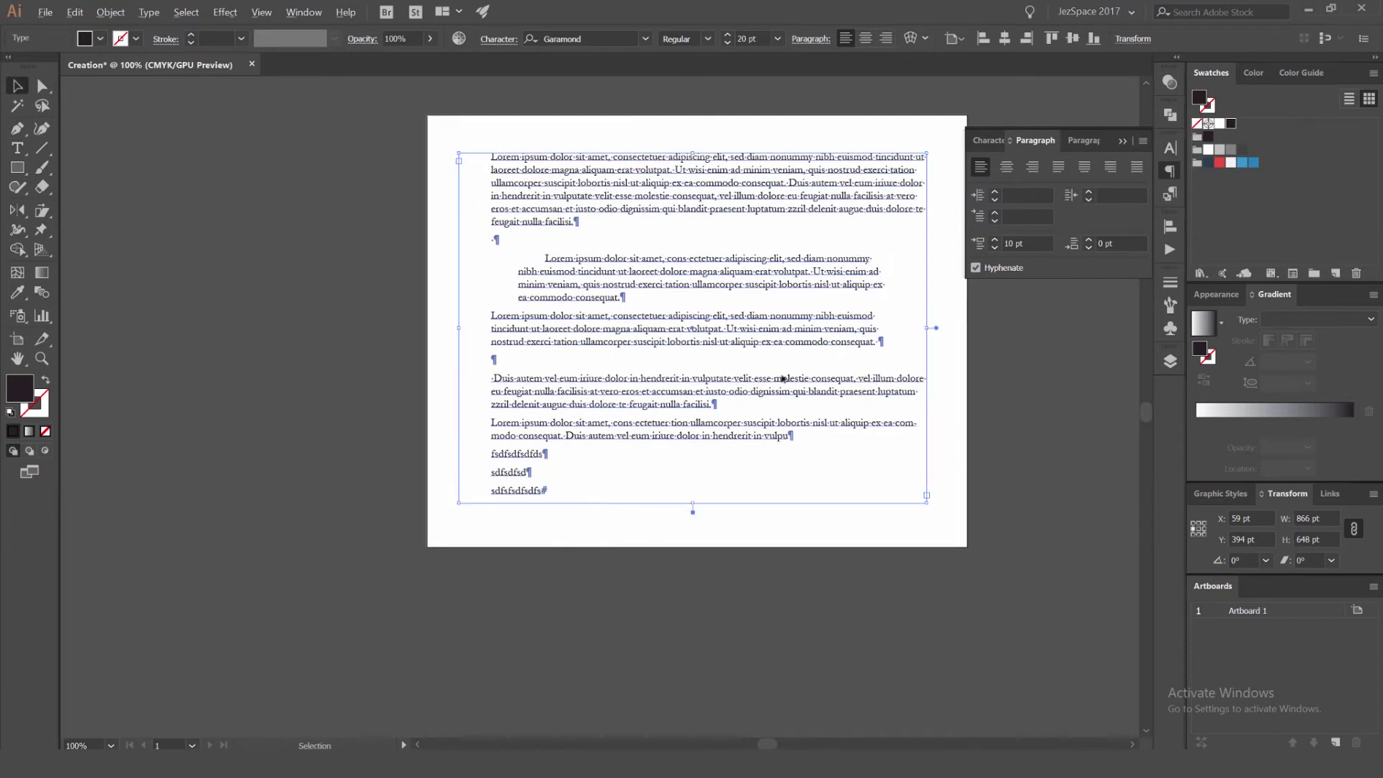
double_click(743, 413)
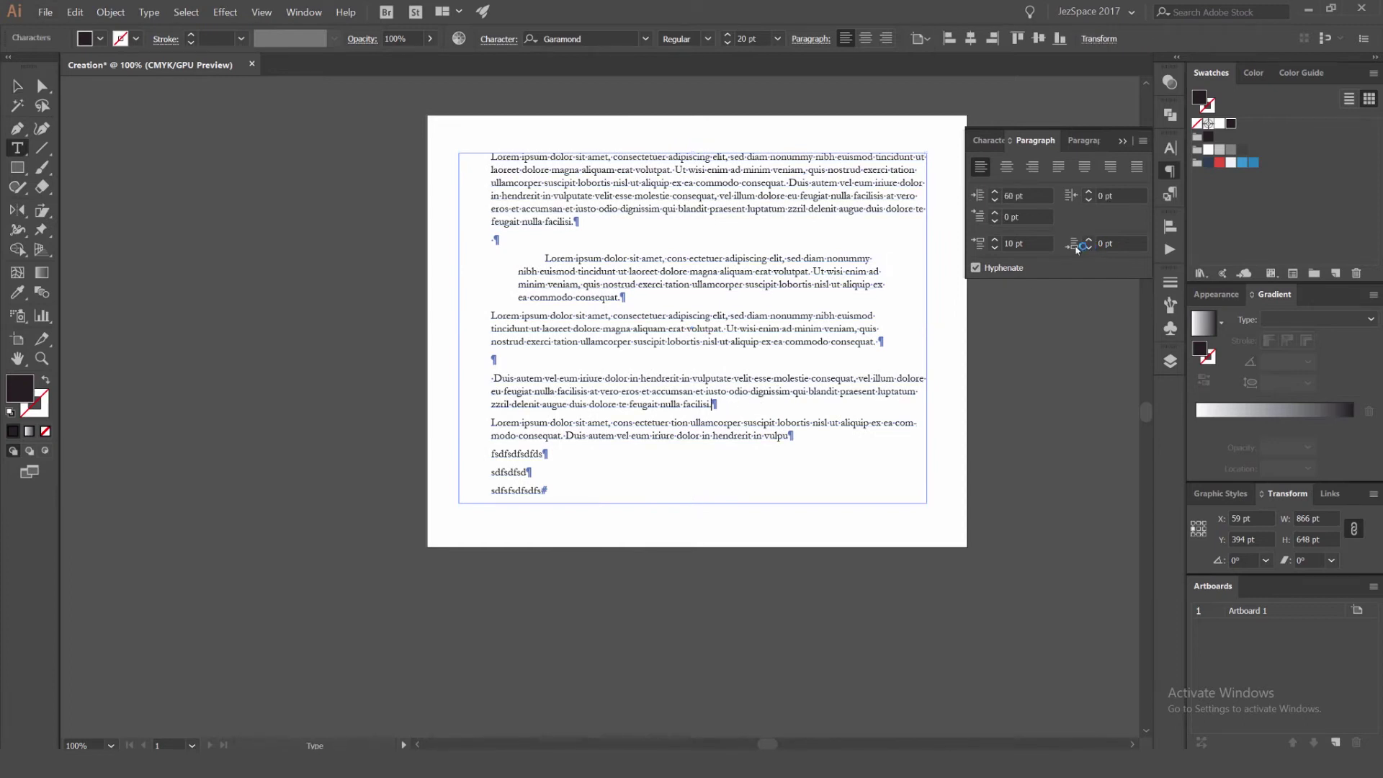
triple_click(484, 375)
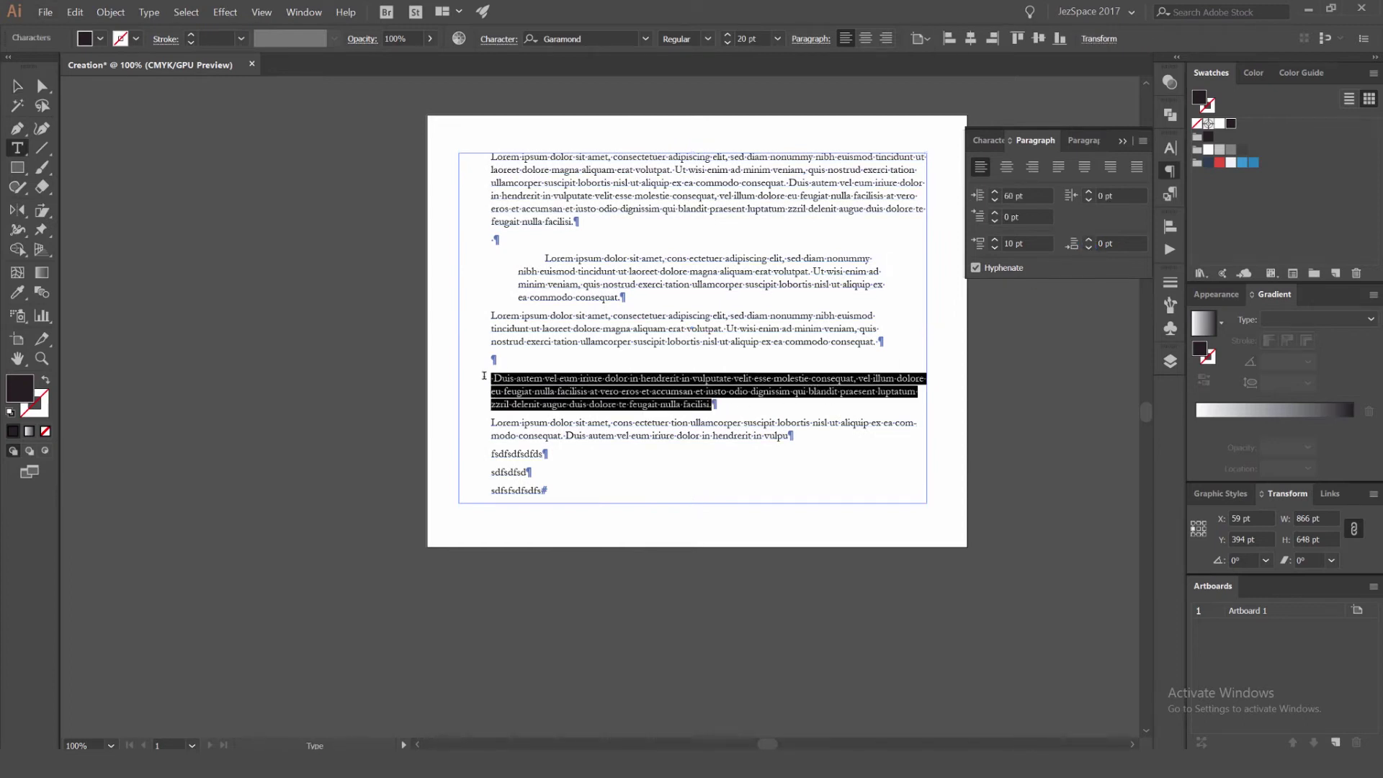
shift+click(1089, 239)
shift+click(1089, 239)
shift+click(1089, 239)
shift+click(1089, 239)
click(730, 409)
scroll(729, 410, up, 2)
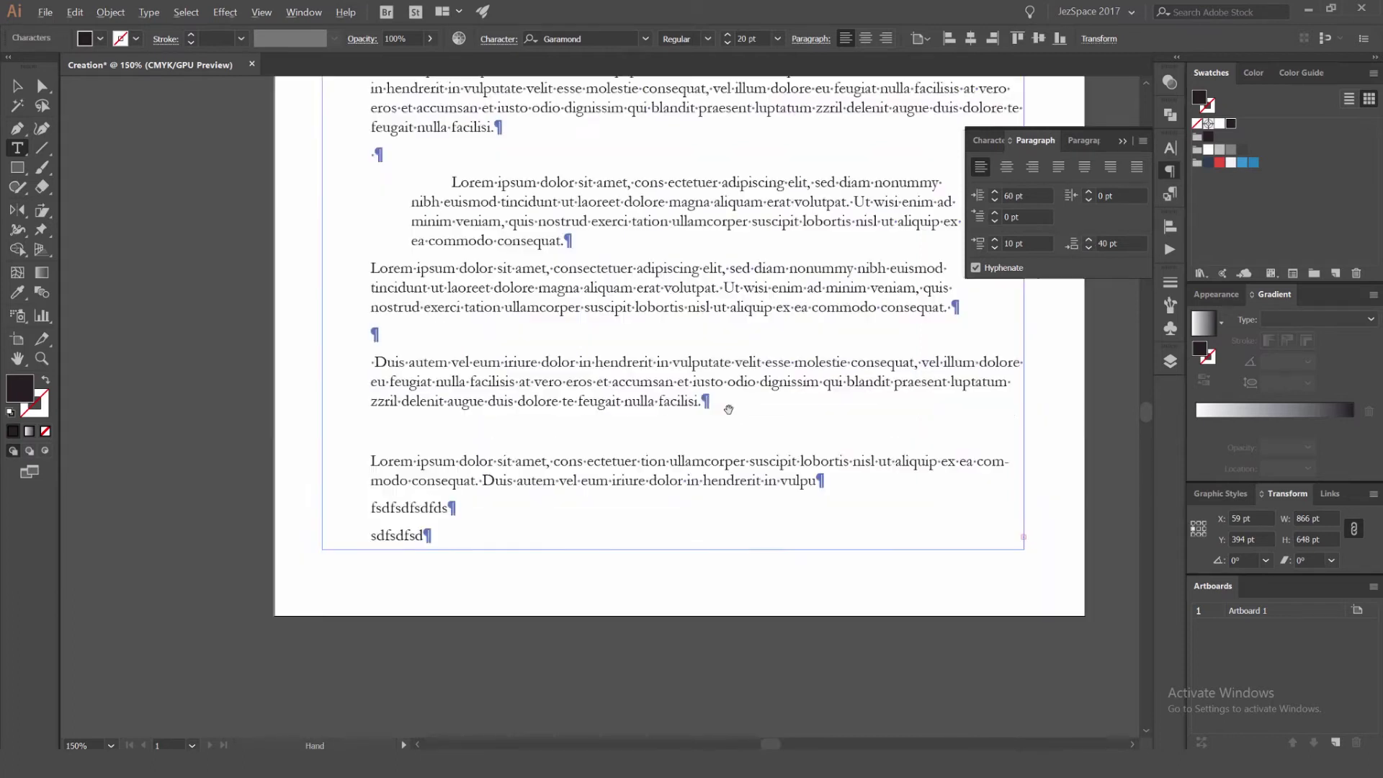
Insert two empty paragraphs after the "Duis autem" paragraph
key(Return)
key(Return)
scroll(701, 399, down, 1)
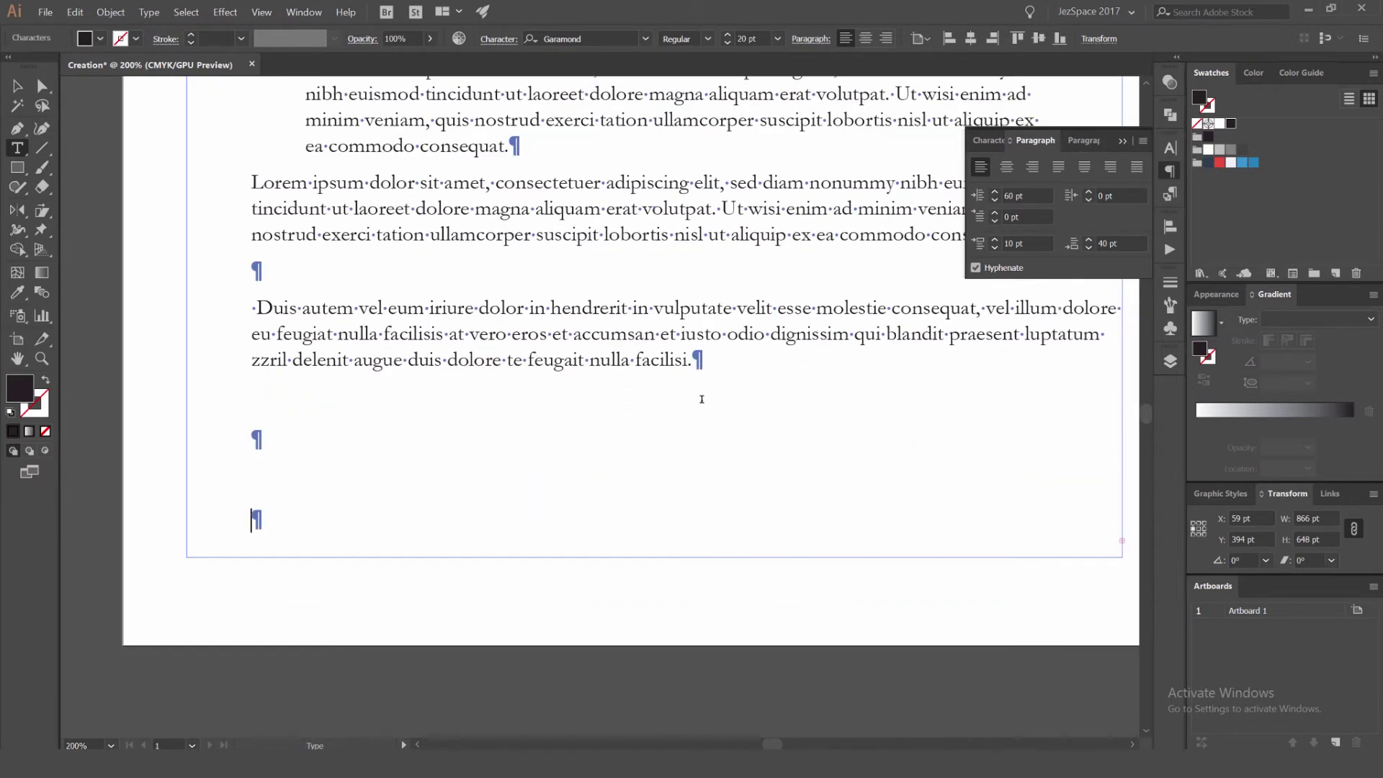
scroll(326, 427, down, 3)
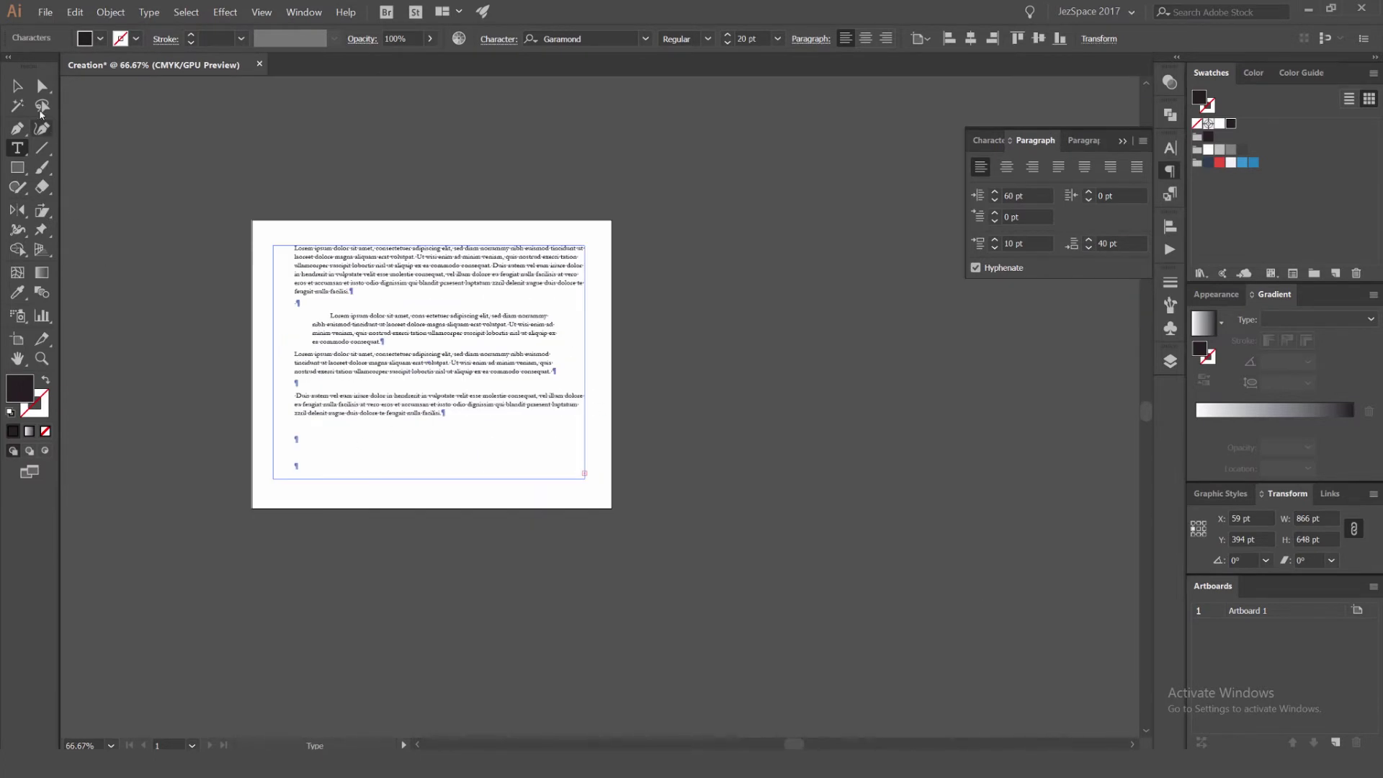
Select the text frame and examine the overset text marker near its lower-right corner
click(18, 85)
drag(499, 318, 617, 211)
click(559, 397)
scroll(560, 396, up, 3)
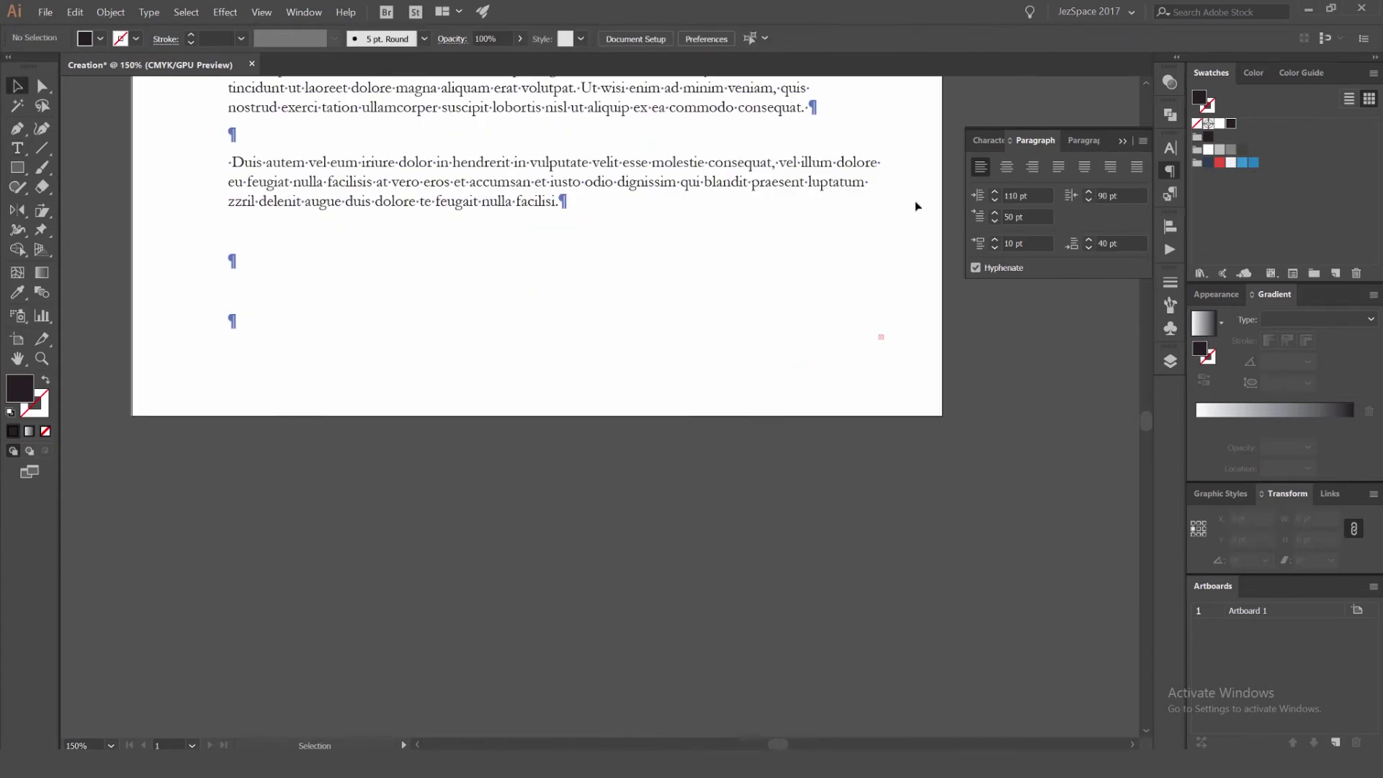
click(870, 333)
scroll(855, 348, up, 4)
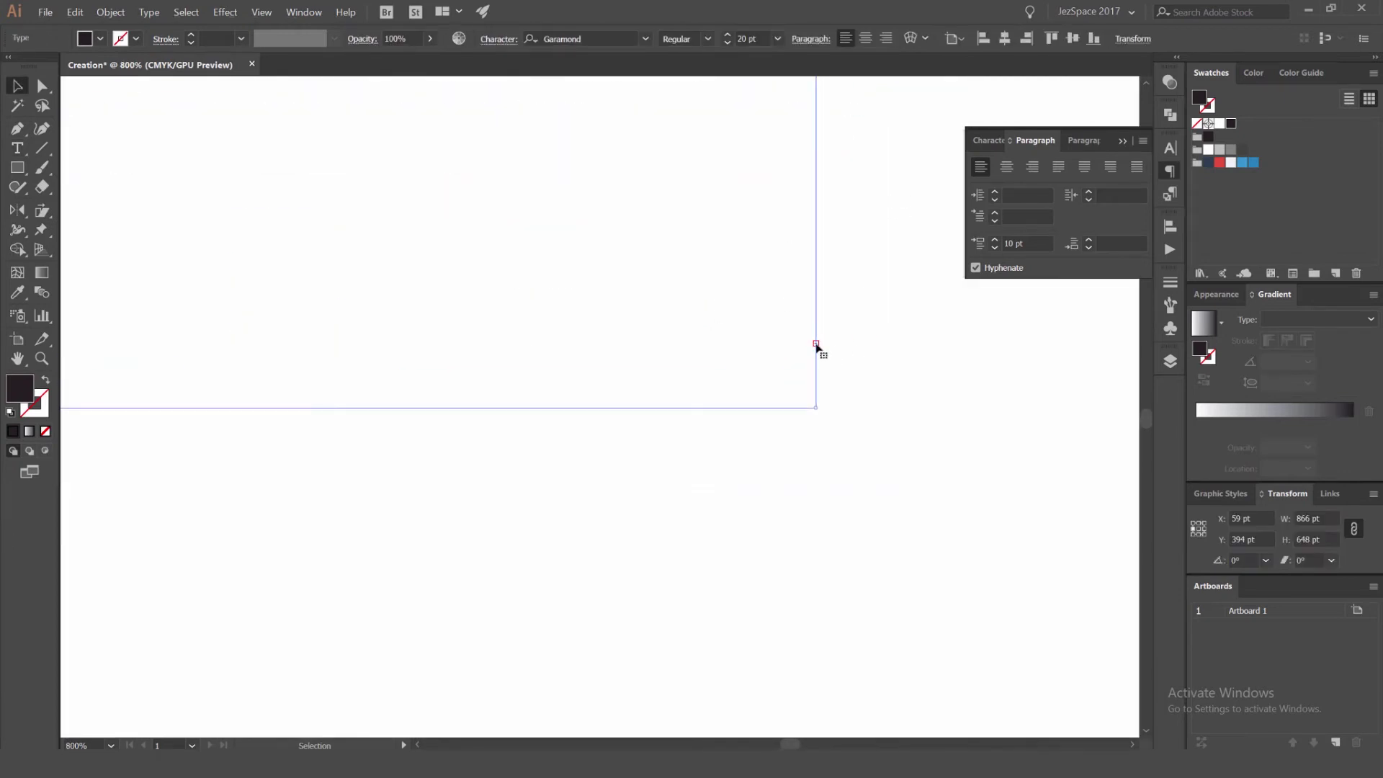
scroll(816, 346, down, 4)
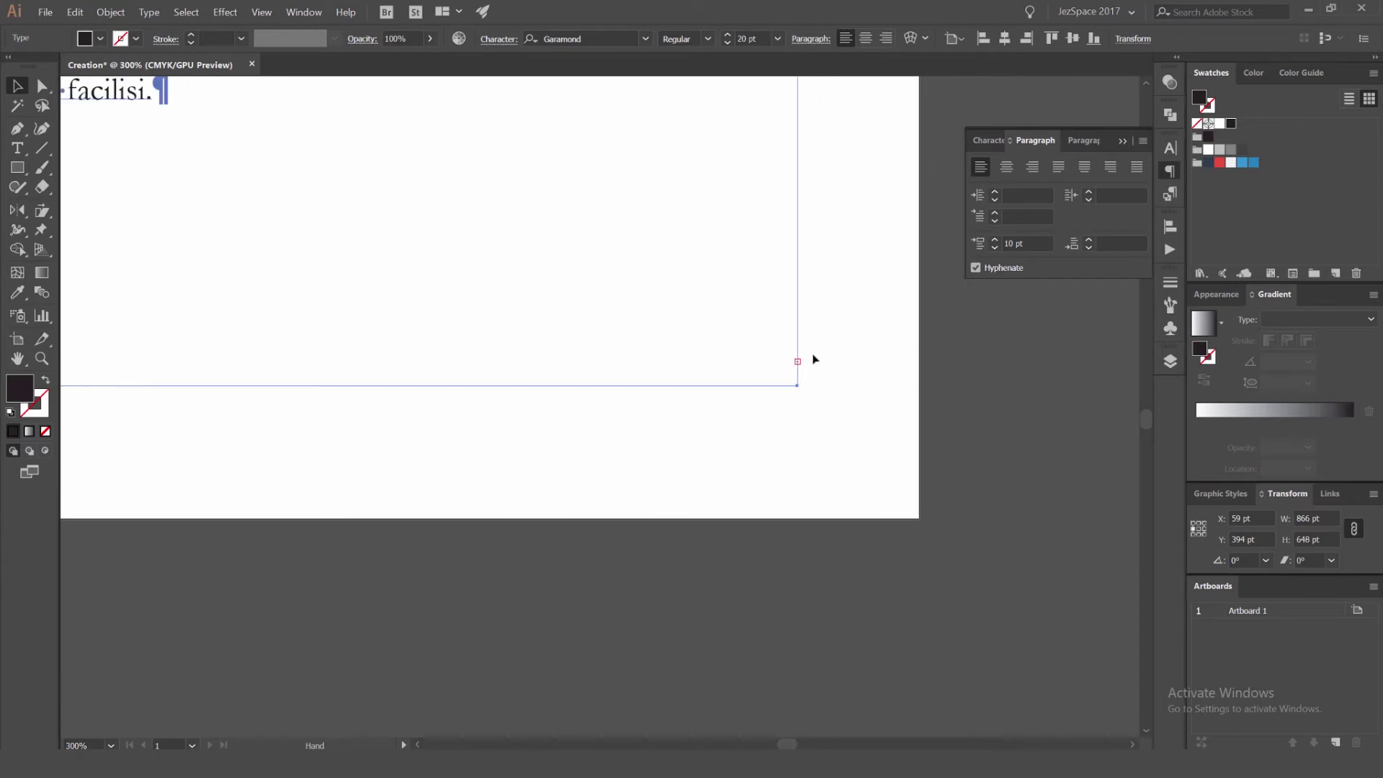
click(1171, 170)
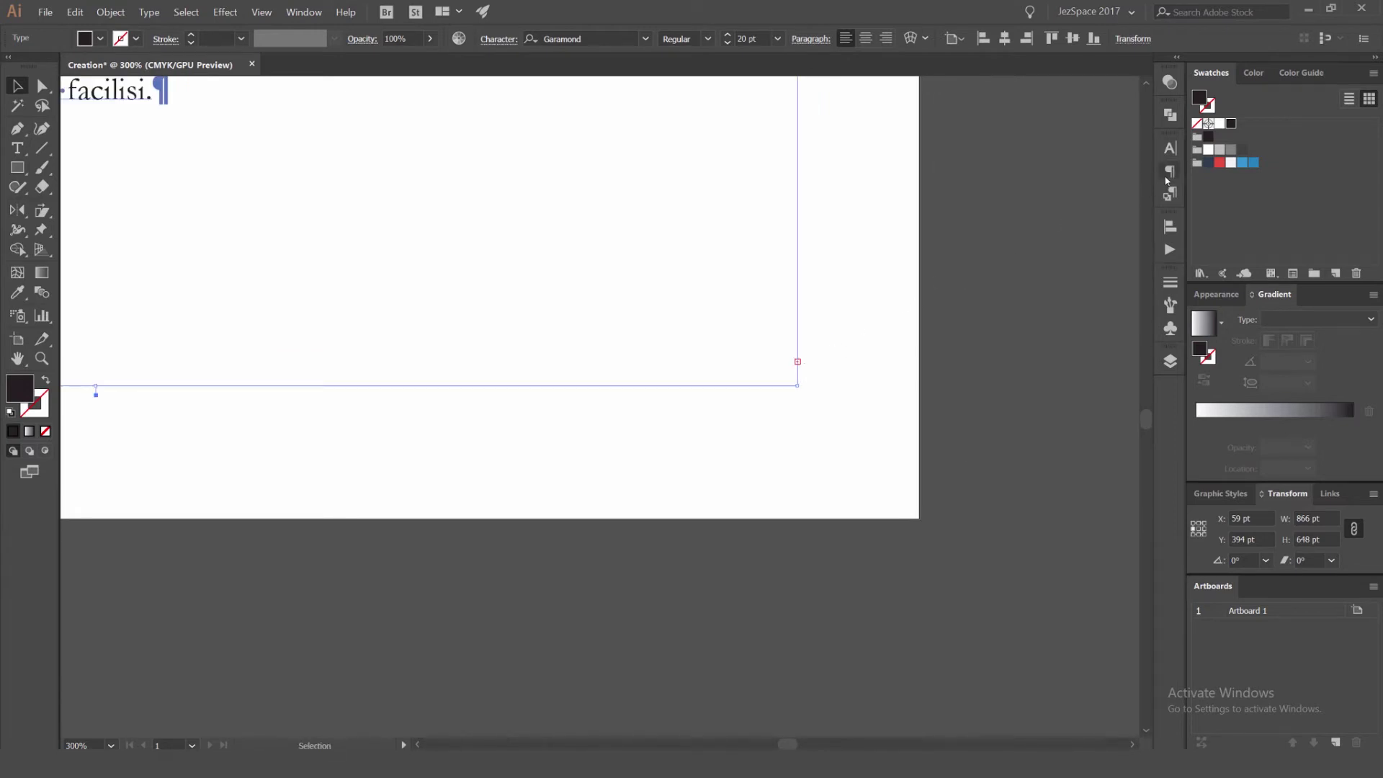
click(1170, 170)
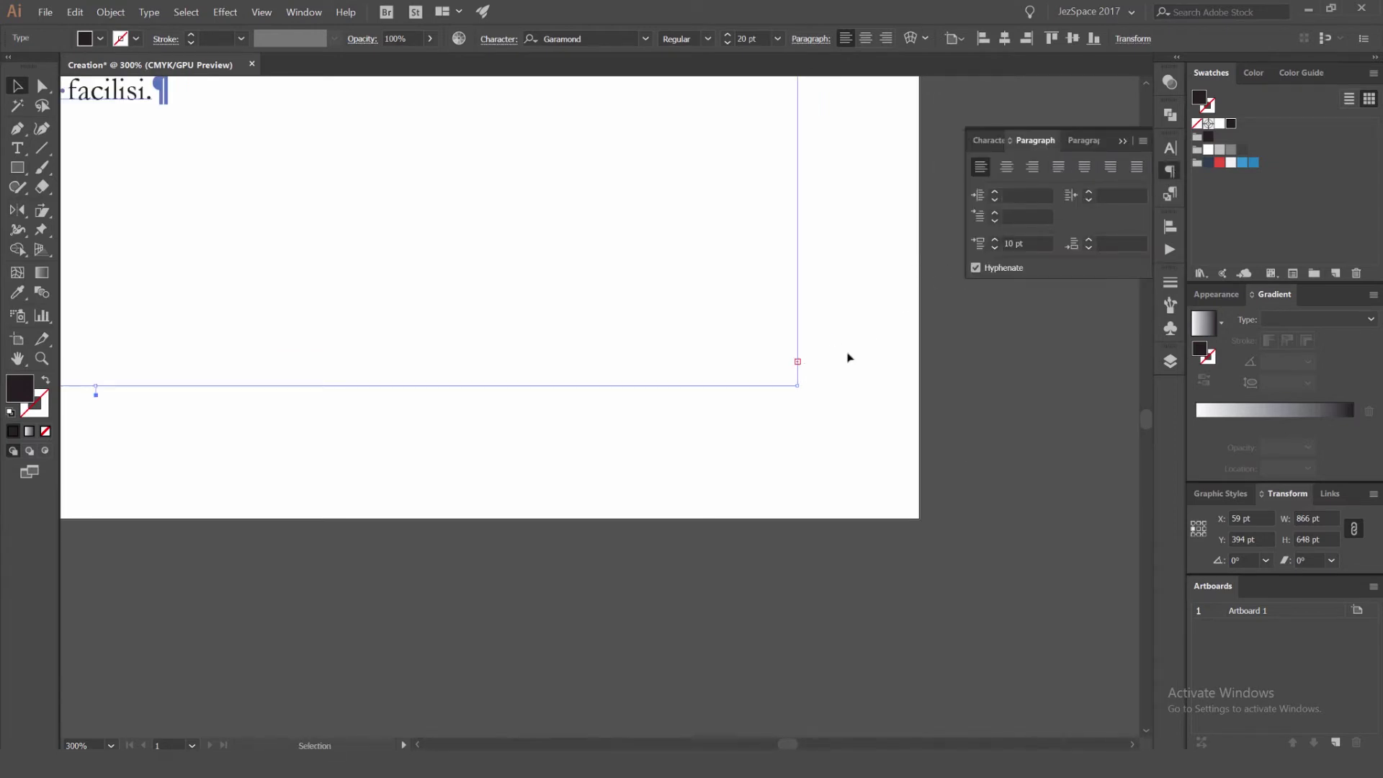
scroll(816, 361, down, 2)
scroll(816, 361, up, 3)
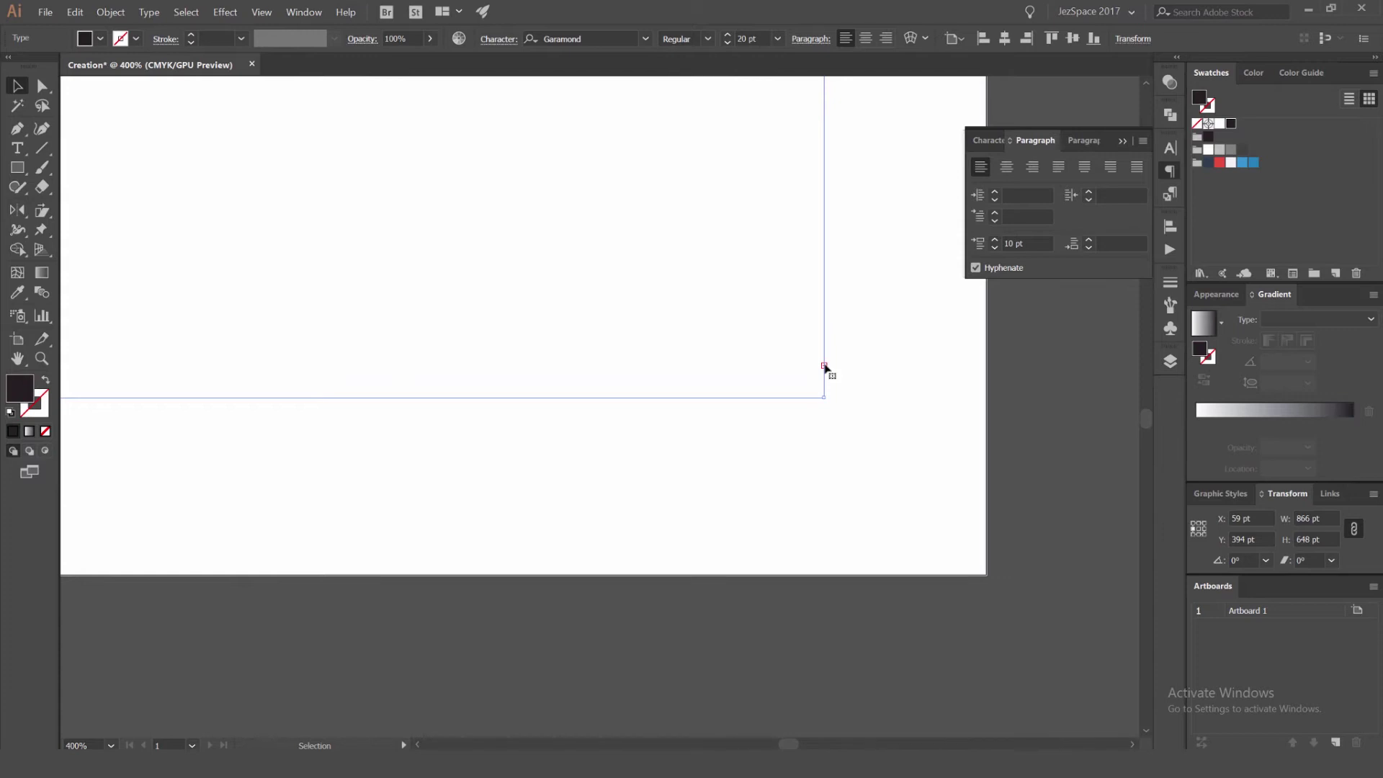
Extend the bottom edge of the text frame below the artboard to a height of about 1109 pt
scroll(824, 368, down, 4)
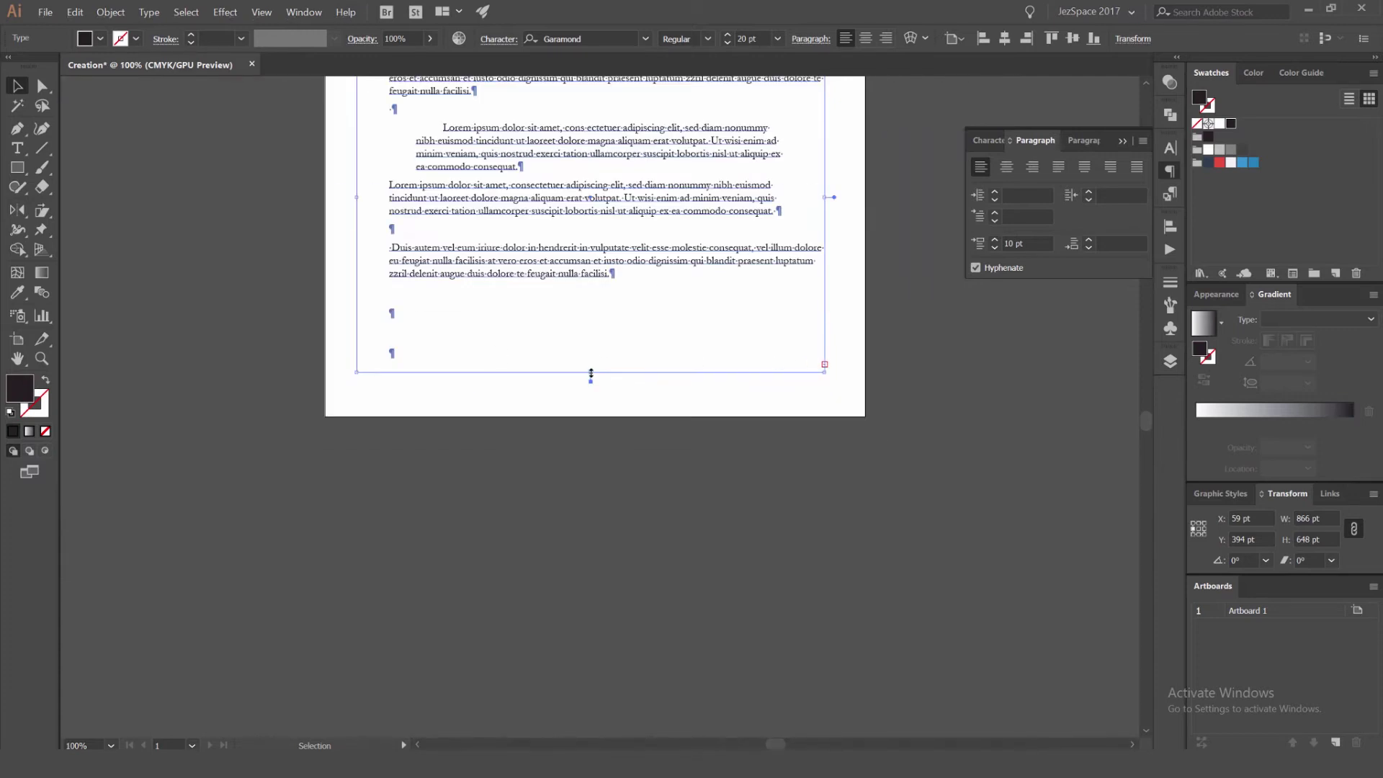
drag(591, 374, 591, 621)
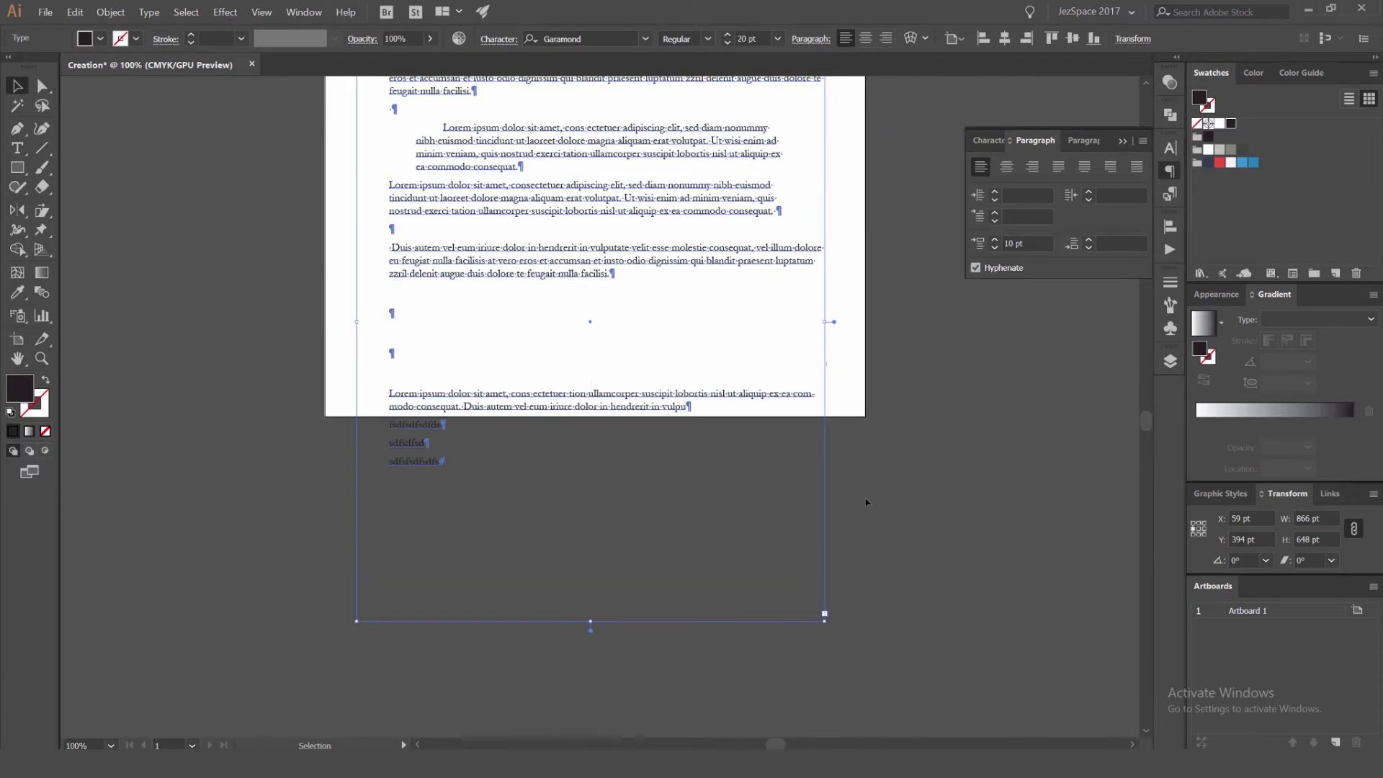
scroll(867, 502, down, 1)
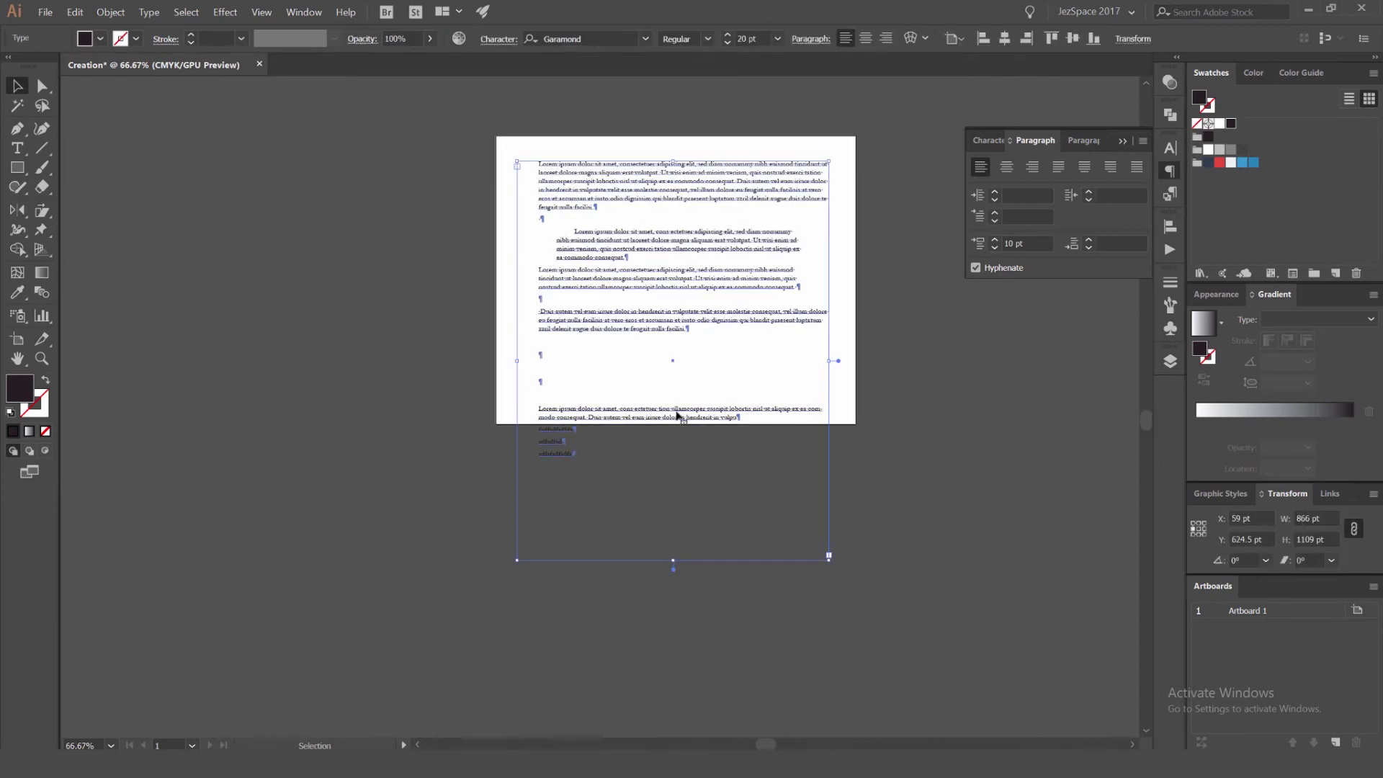
scroll(677, 415, up, 1)
click(828, 382)
scroll(601, 440, up, 3)
scroll(547, 442, down, 4)
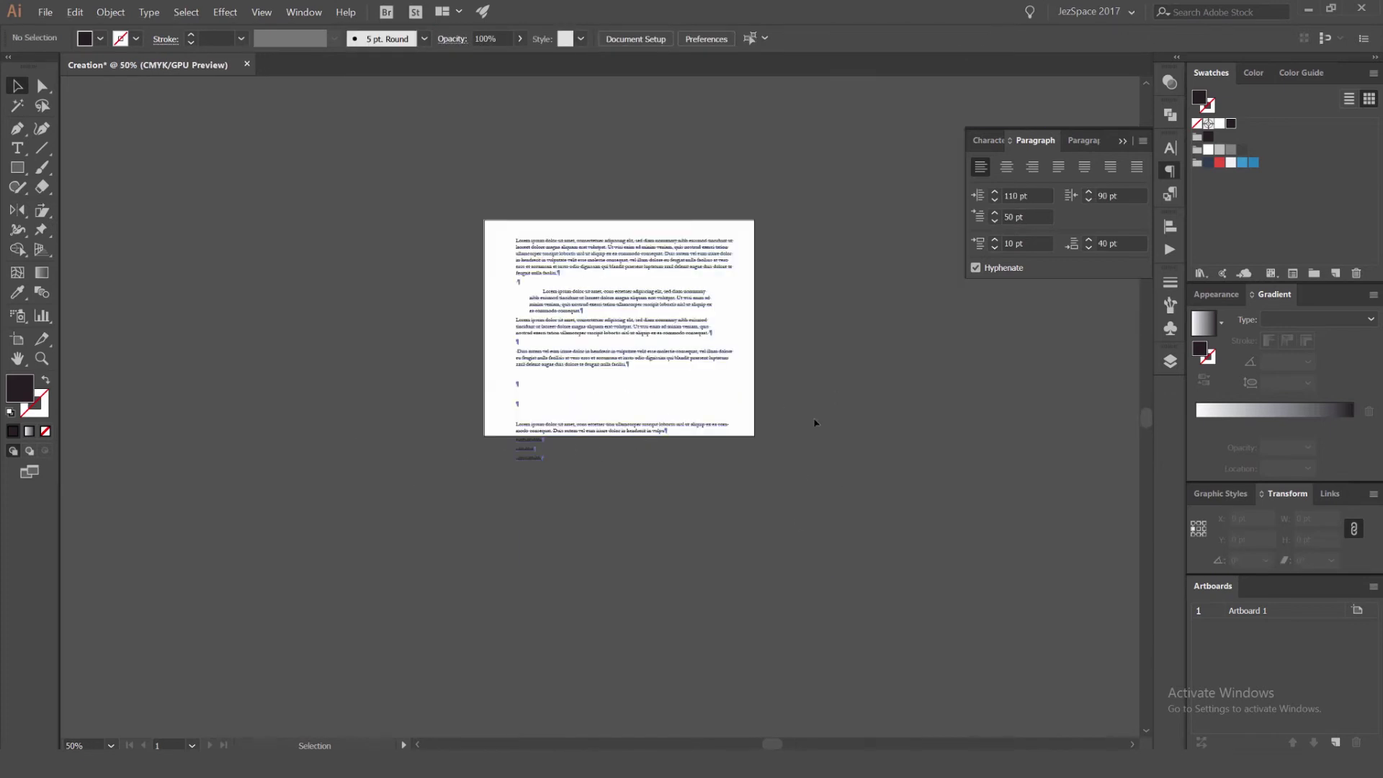
Shorten the text frame from its bottom edge to a height of about 285 pt so that the text overflows
click(692, 428)
drag(614, 540, 614, 315)
scroll(738, 303, up, 1)
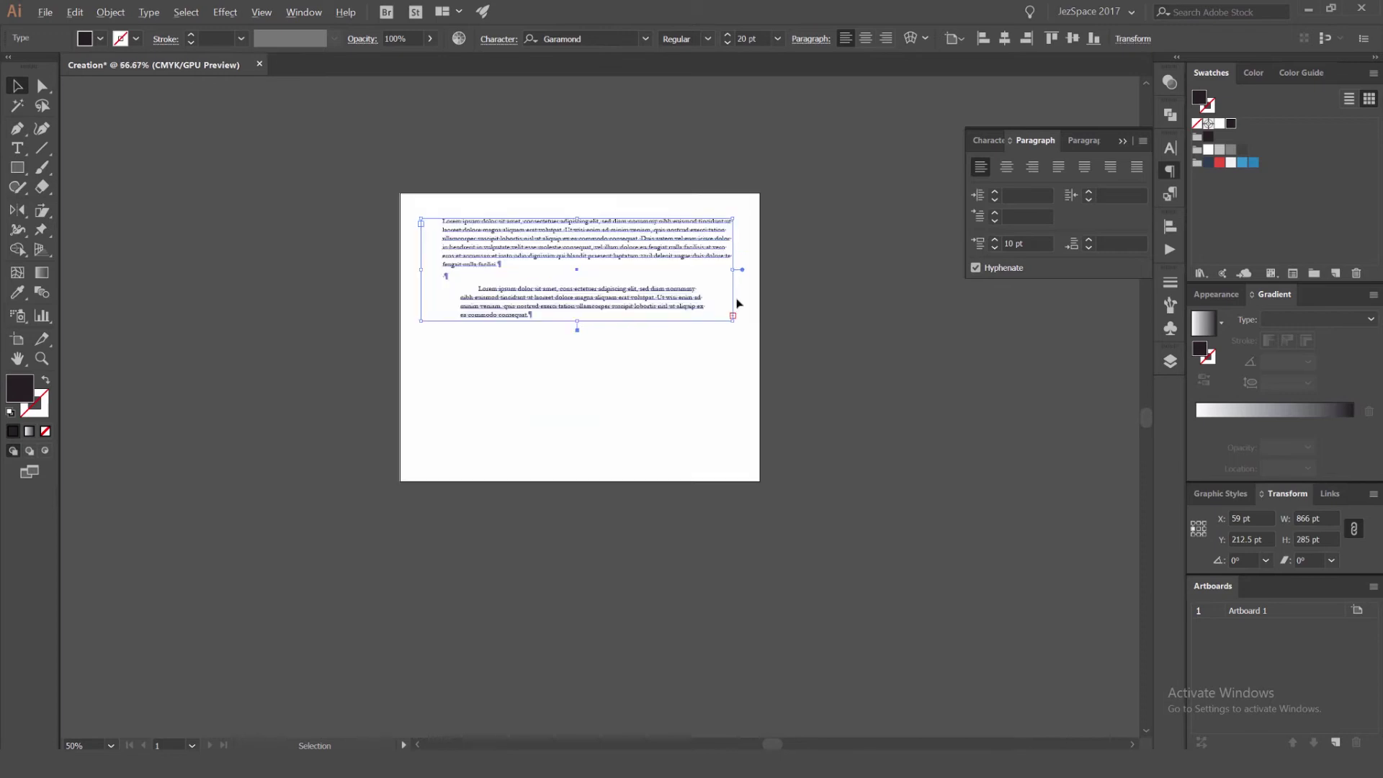
scroll(736, 303, up, 3)
scroll(725, 348, down, 2)
scroll(766, 332, up, 2)
drag(697, 318, 647, 283)
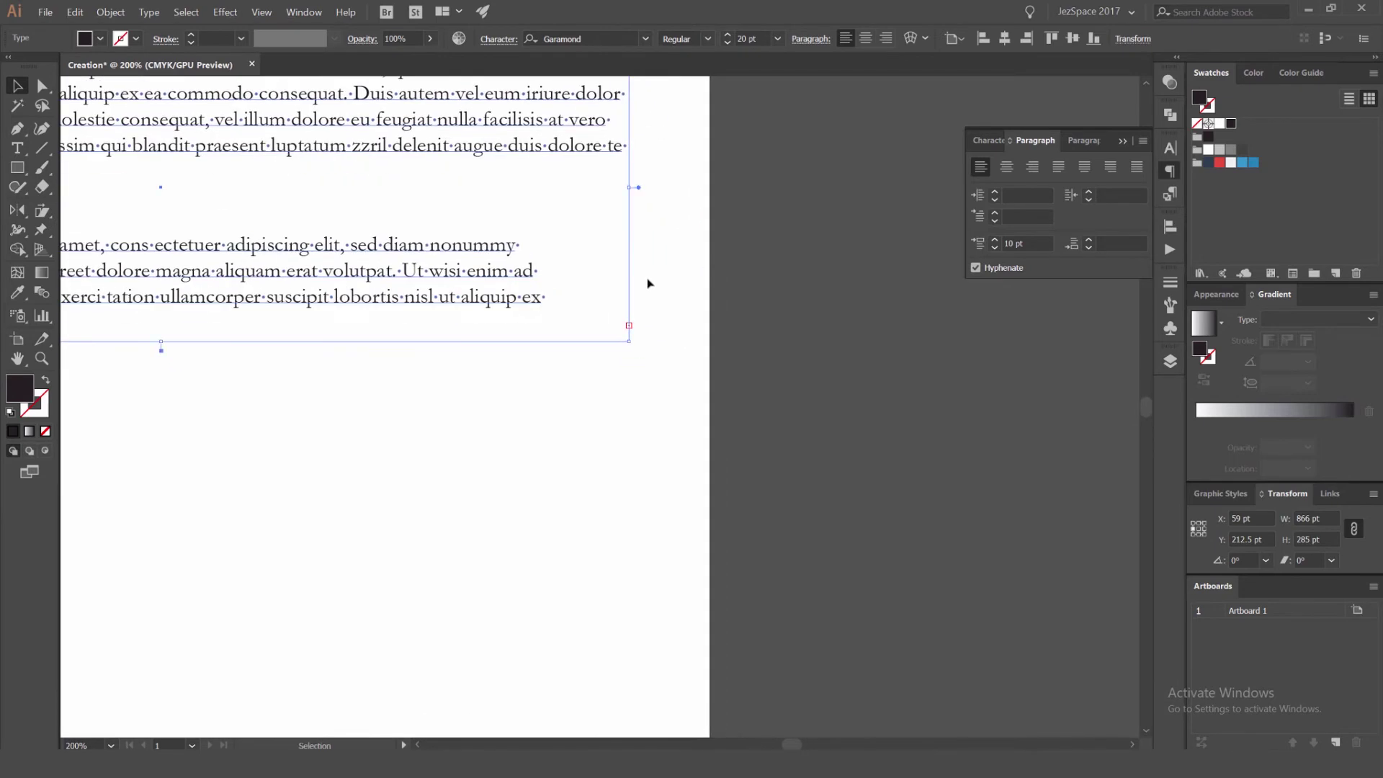
drag(556, 298, 566, 312)
Thread the overset text into a new text frame placed beside the artboard
key(t)
scroll(640, 343, down, 2)
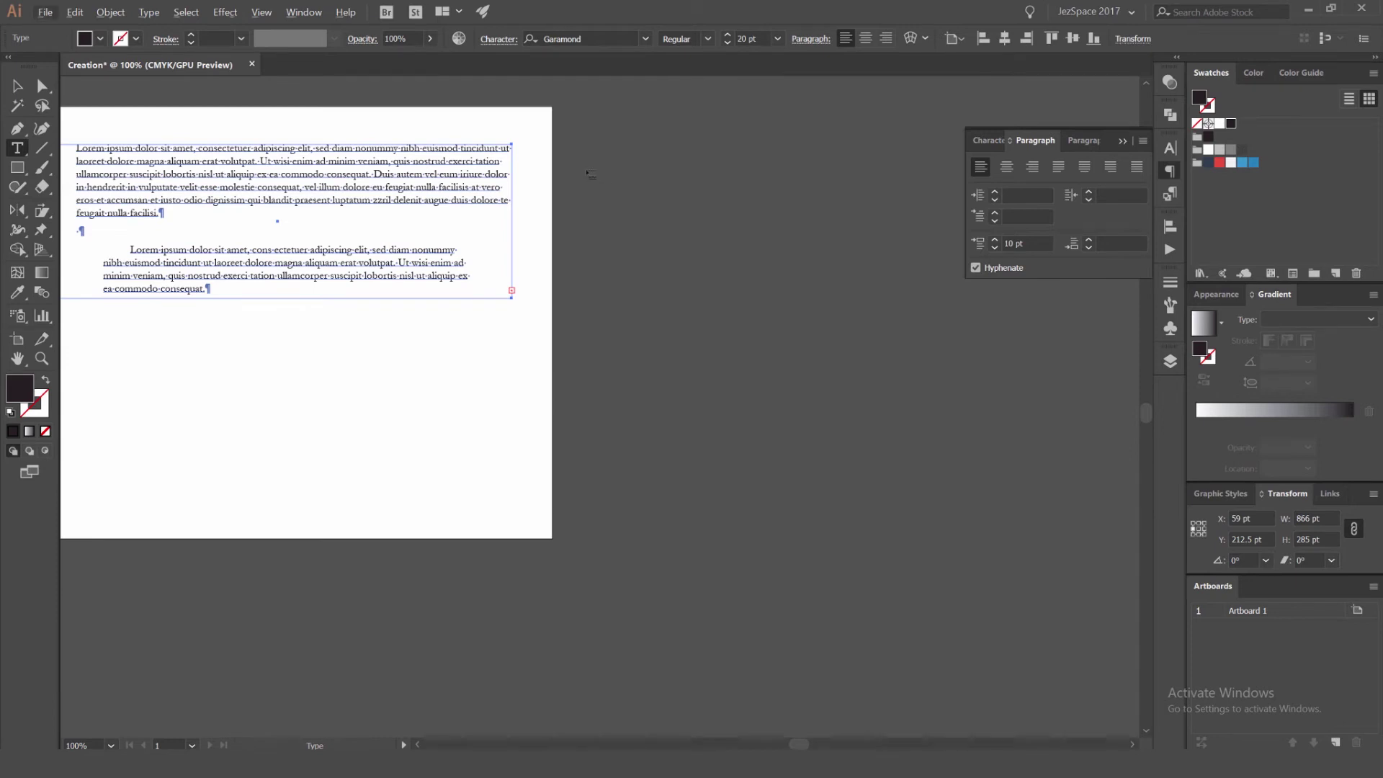
drag(579, 133, 908, 490)
click(445, 343)
scroll(413, 247, down, 1)
click(367, 280)
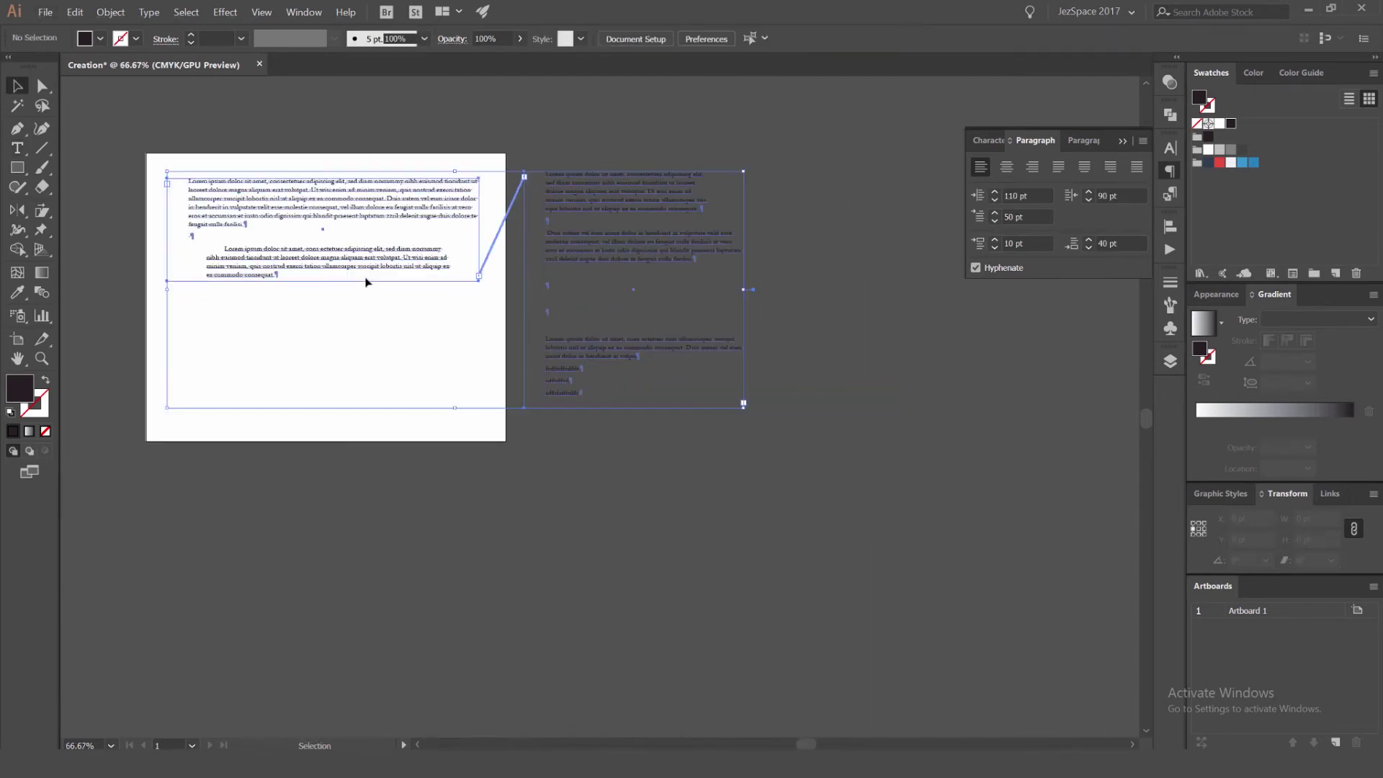
click(421, 144)
click(443, 204)
Insert eight paragraph breaks in the first frame after "volu" in the first paragraph to push text into the linked frame
double_click(296, 189)
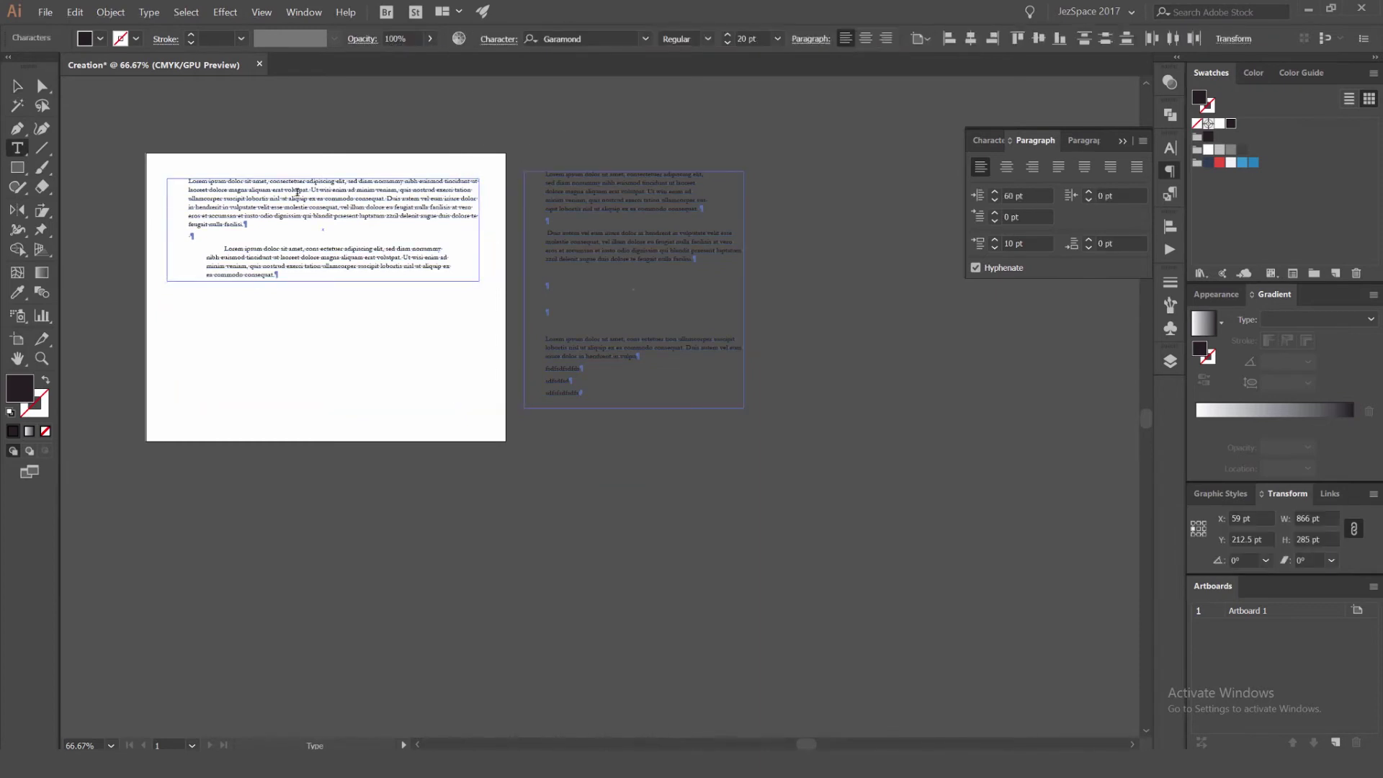
key(Return)
key(Return)
key(Return)
key(Return)
key(Return)
key(Return)
key(Return)
key(Return)
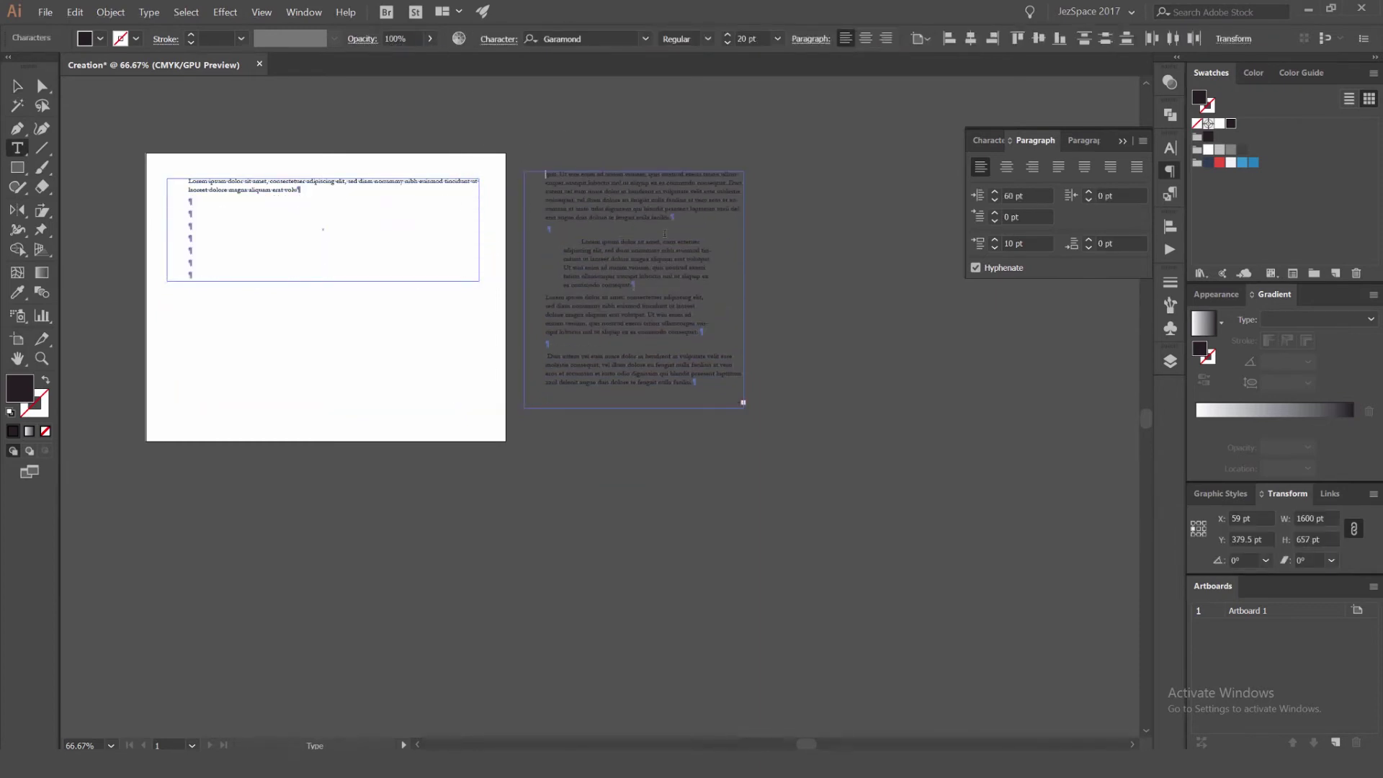
Insert four paragraph breaks in the linked frame inside the word "iusto"
scroll(419, 219, up, 1)
drag(717, 177, 765, 265)
click(765, 291)
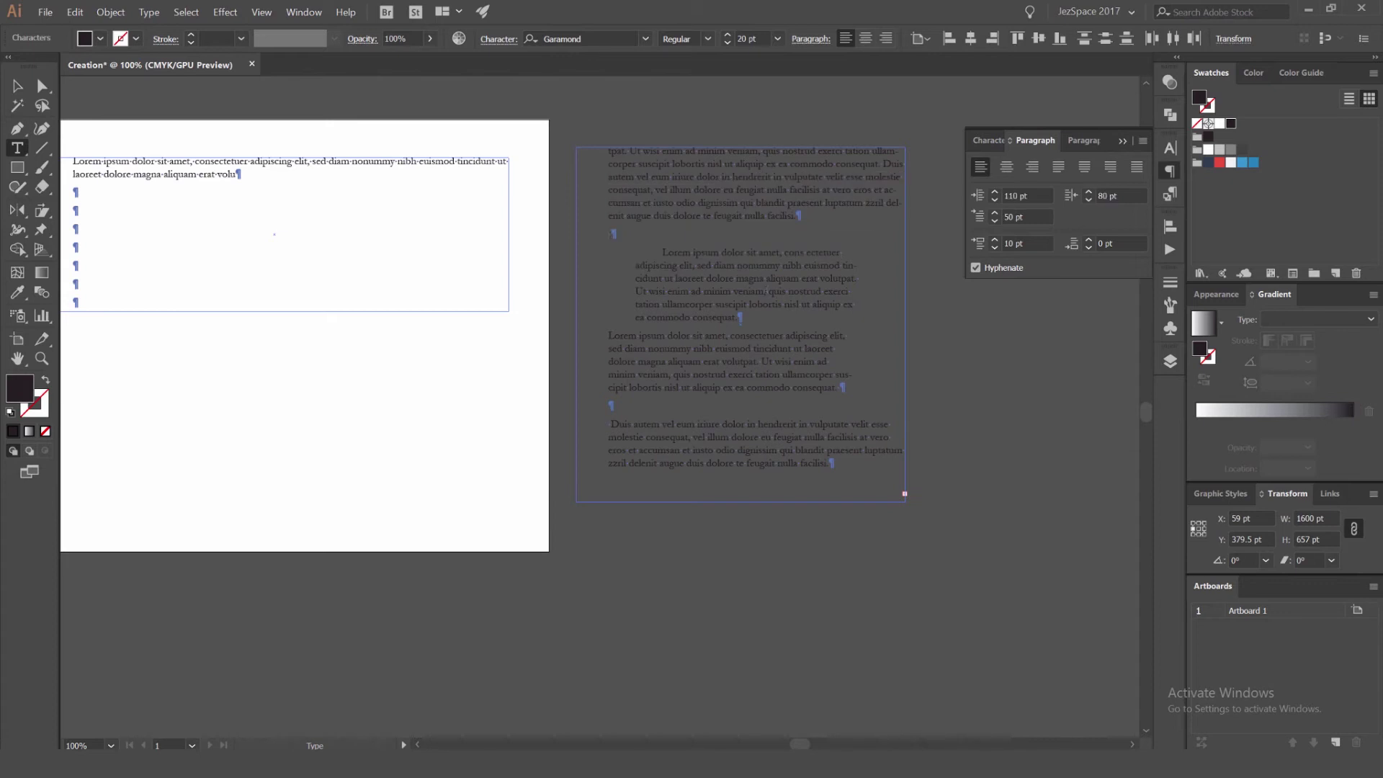
click(661, 202)
key(Return)
key(Return)
key(Return)
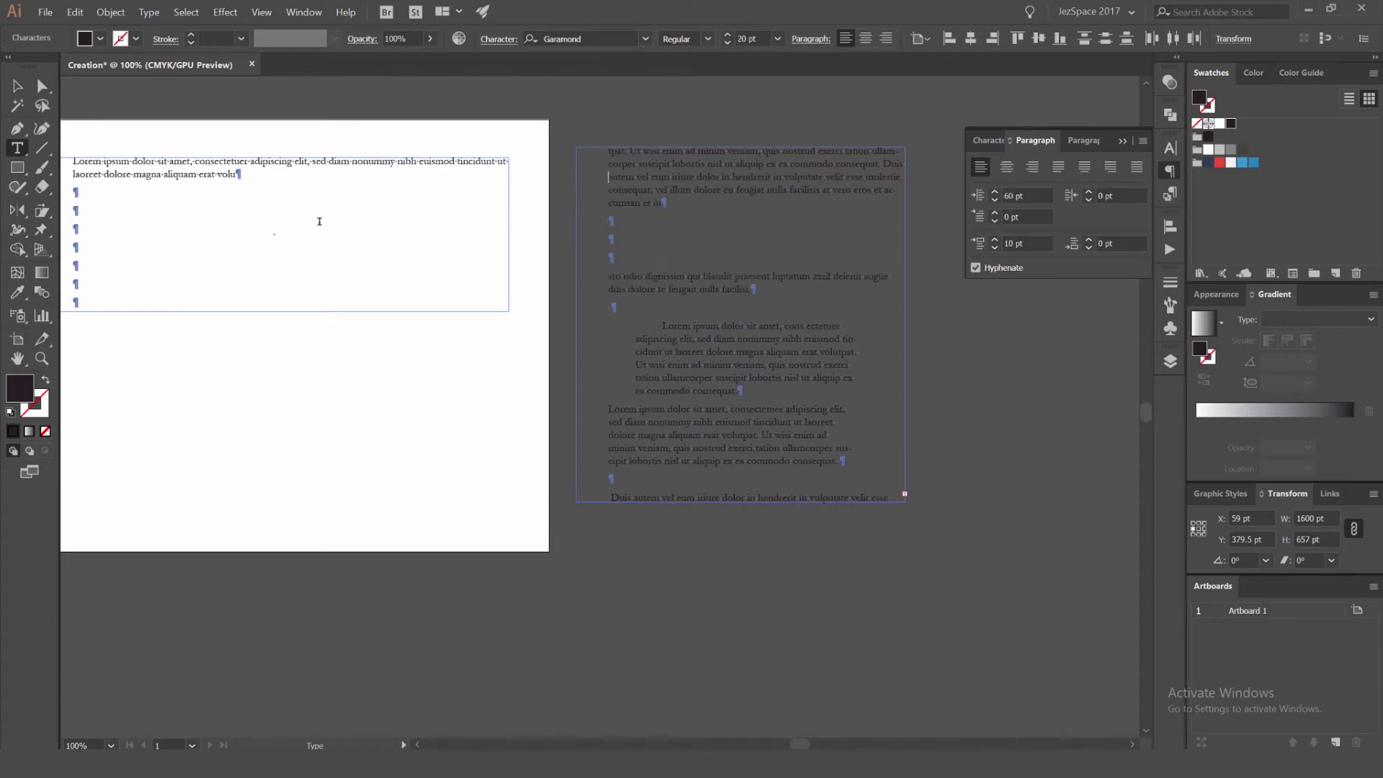
Delete the paragraph breaks before "sto odio" and the preceding letters back to "acc" in the linked frame
key(BackSpace)
key(BackSpace)
key(BackSpace)
key(BackSpace)
key(BackSpace)
key(BackSpace)
key(BackSpace)
key(BackSpace)
key(BackSpace)
key(BackSpace)
key(BackSpace)
key(BackSpace)
key(BackSpace)
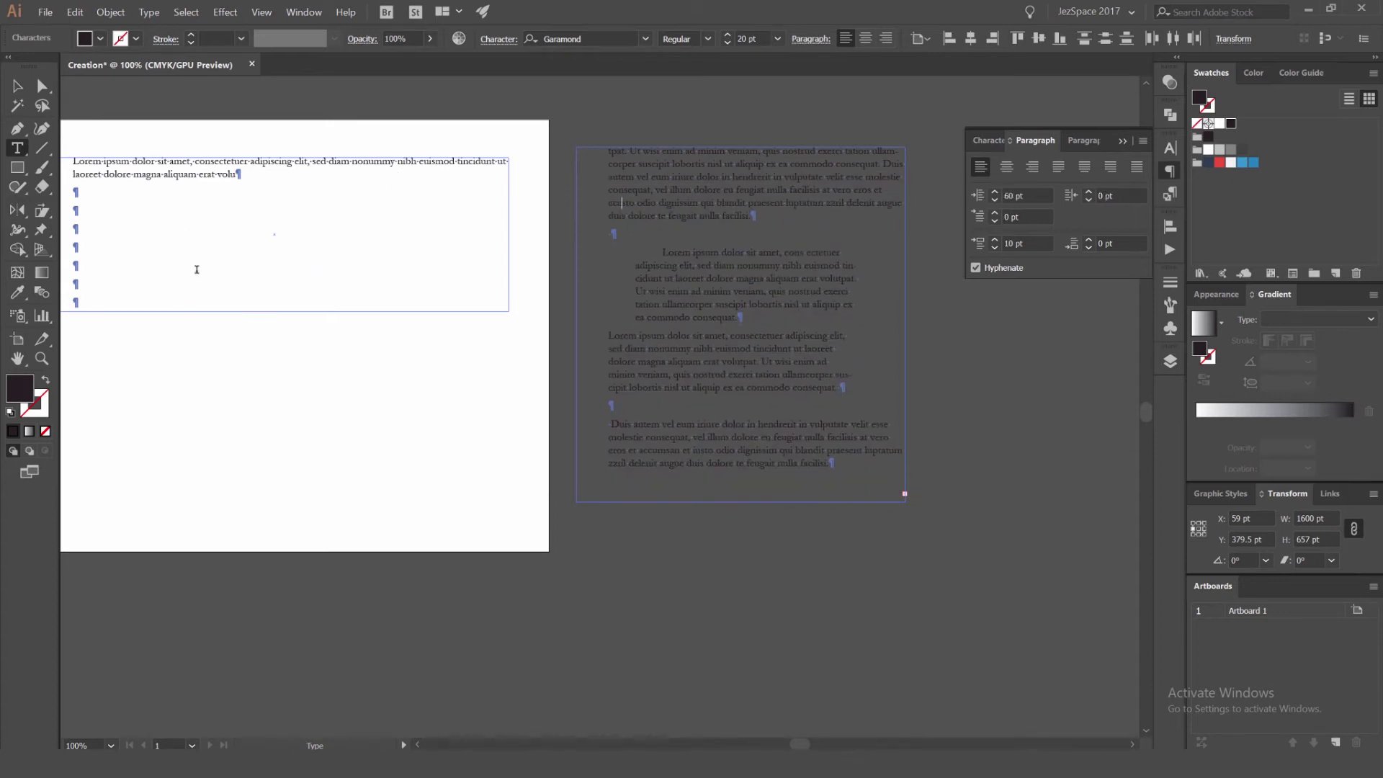
key(Down)
key(Down)
key(Down)
key(Down)
key(Up)
key(Up)
key(Up)
key(shift+Up)
key(shift+Up)
Delete the empty paragraphs in the first frame, leaving one paragraph break between "vol" and "tpat"
click(17, 85)
drag(254, 250, 410, 271)
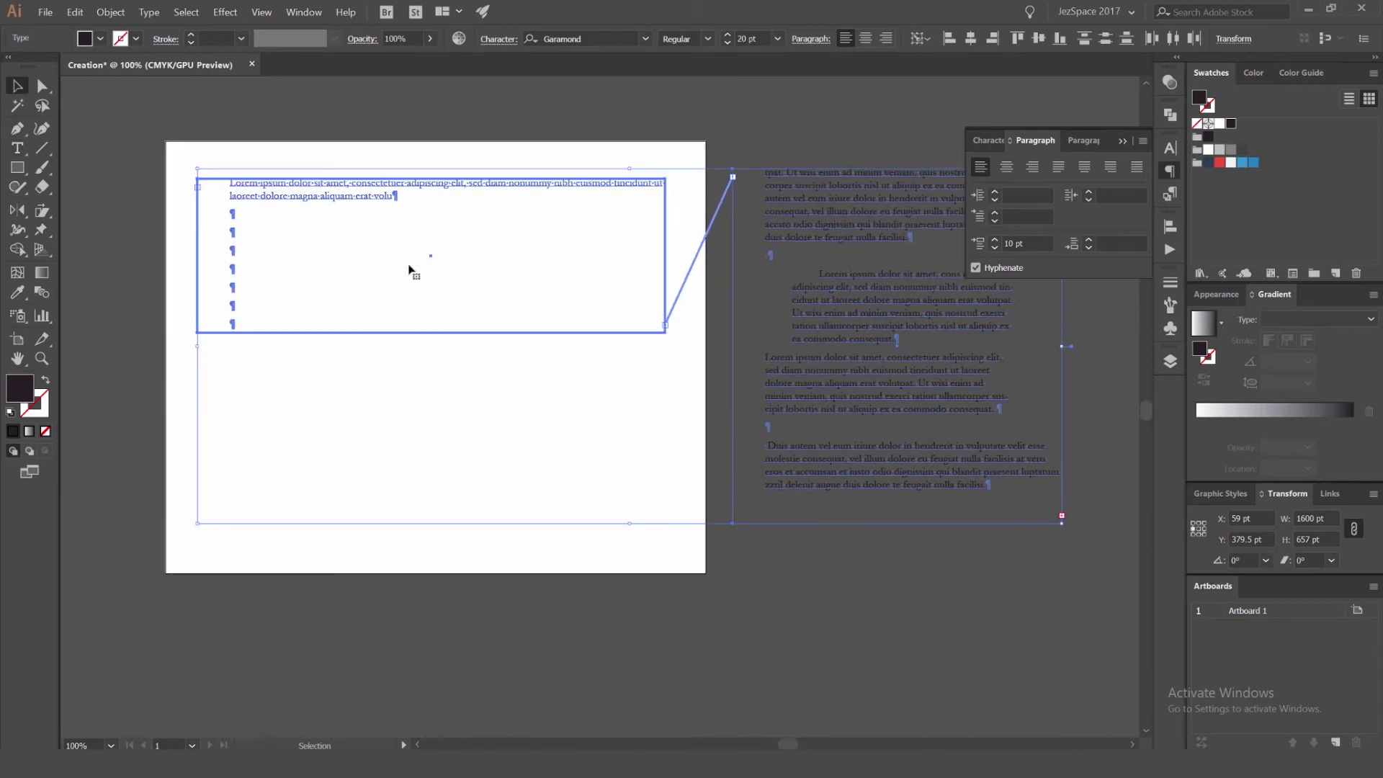
key(t)
click(233, 252)
key(BackSpace)
key(BackSpace)
key(BackSpace)
key(BackSpace)
key(BackSpace)
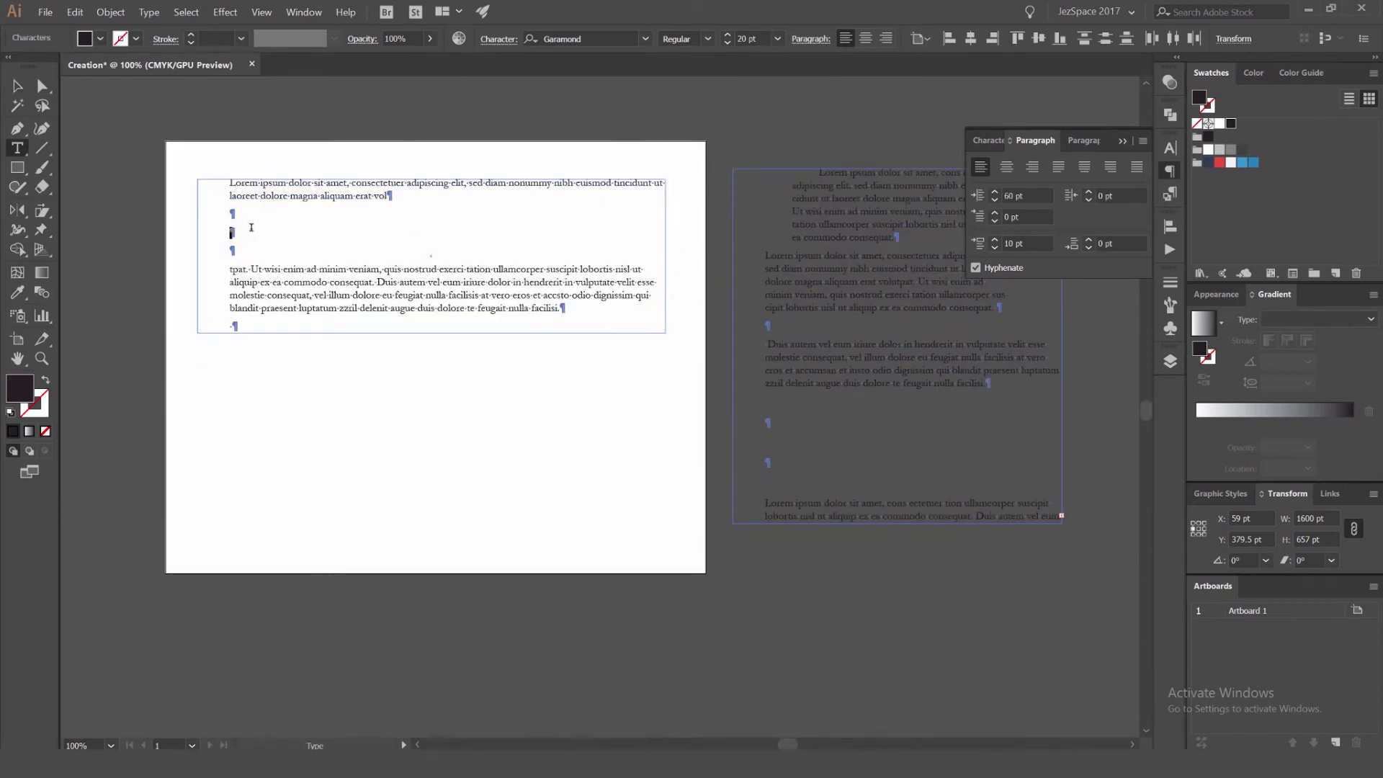
key(BackSpace)
key(BackSpace)
key(BackSpace)
click(17, 86)
click(274, 118)
scroll(274, 117, down, 1)
Delete the linked text frame beside the artboard
key(super)
key(super)
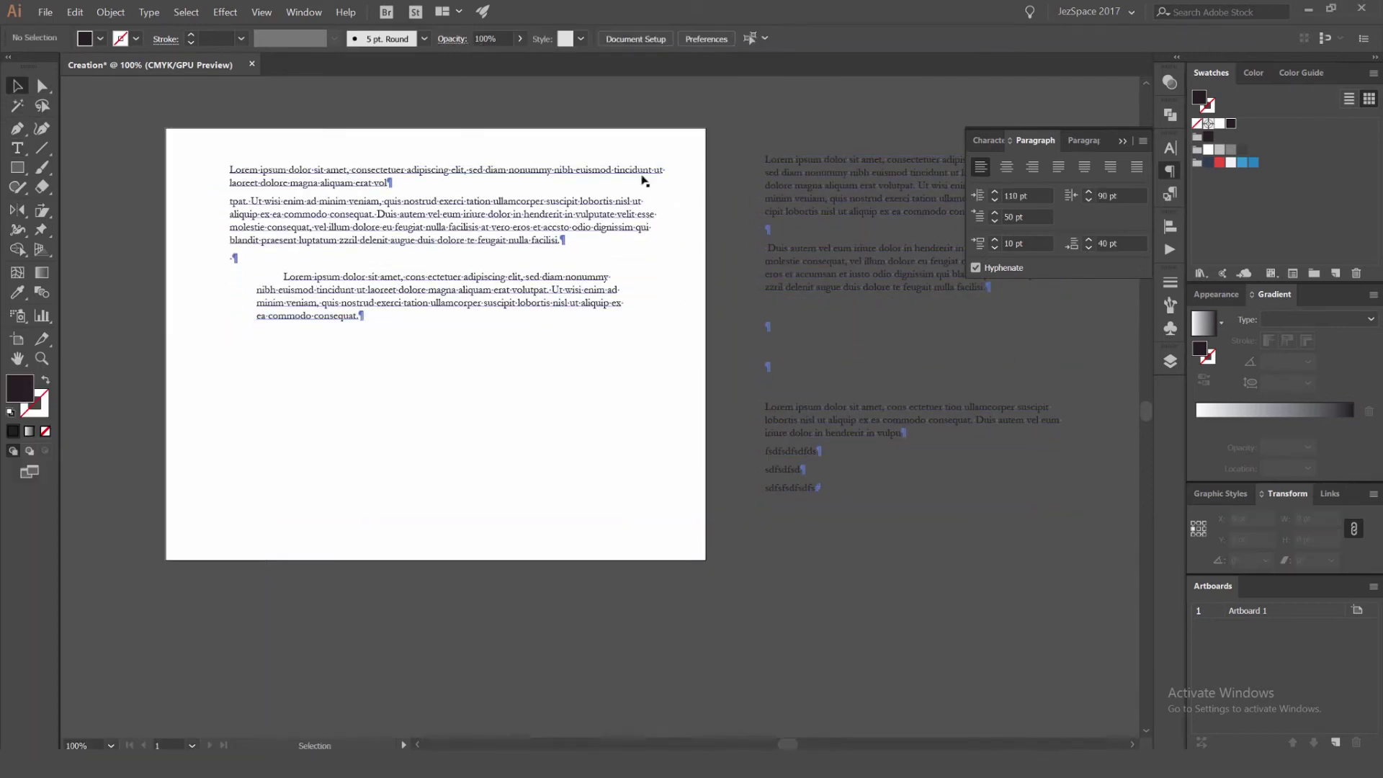
key(ctrl+minus)
key(ctrl+minus)
click(744, 231)
key(Delete)
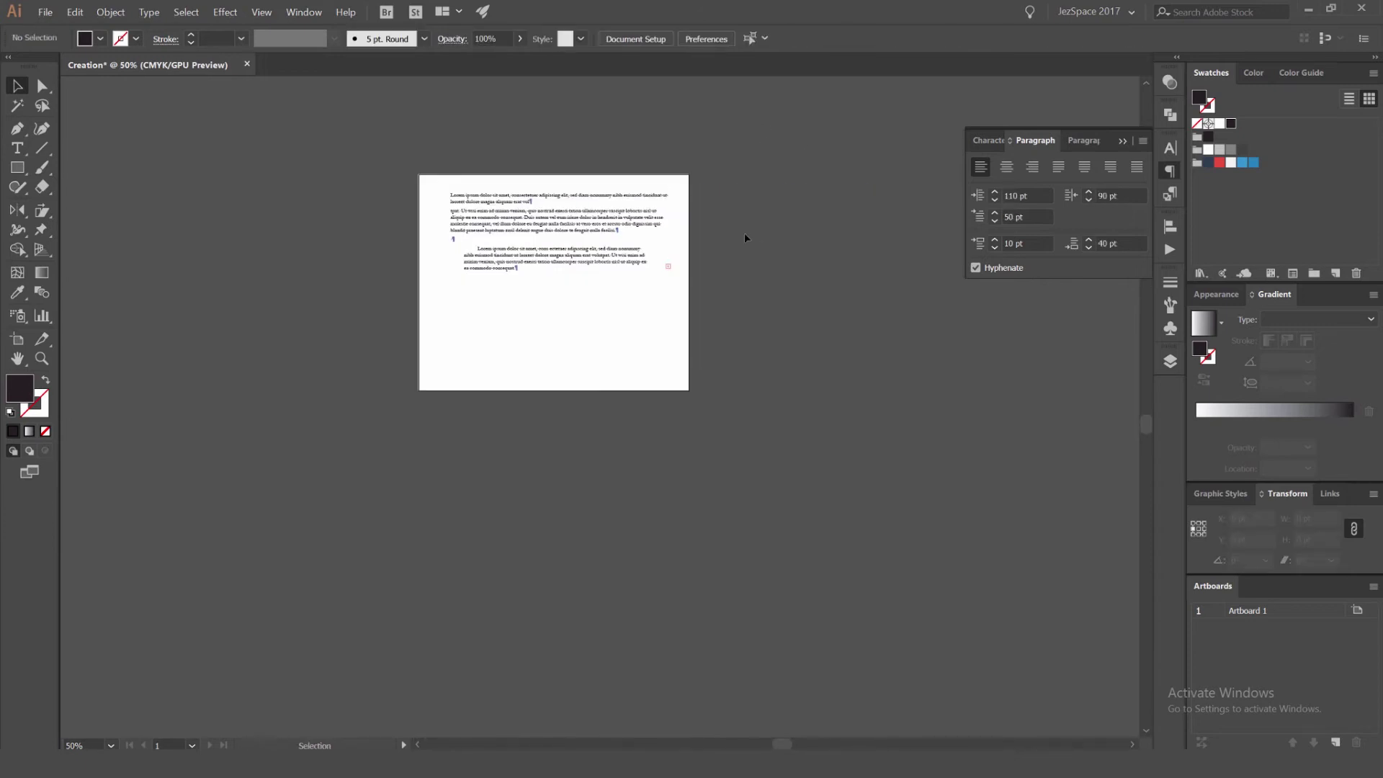
Extend the remaining text frame downward to a height of about 643 pt
click(549, 271)
drag(551, 272, 586, 366)
click(694, 231)
scroll(534, 262, up, 2)
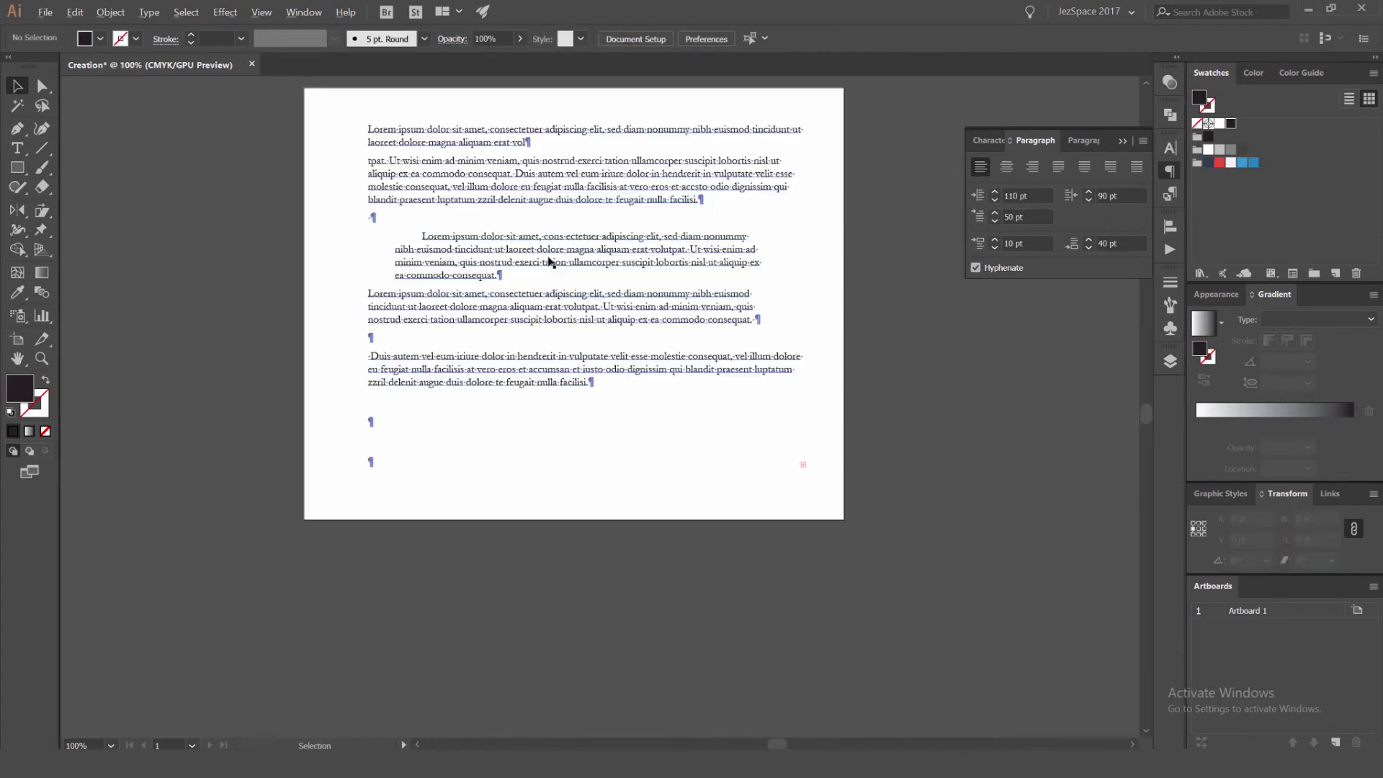
click(550, 261)
scroll(549, 261, up, 1)
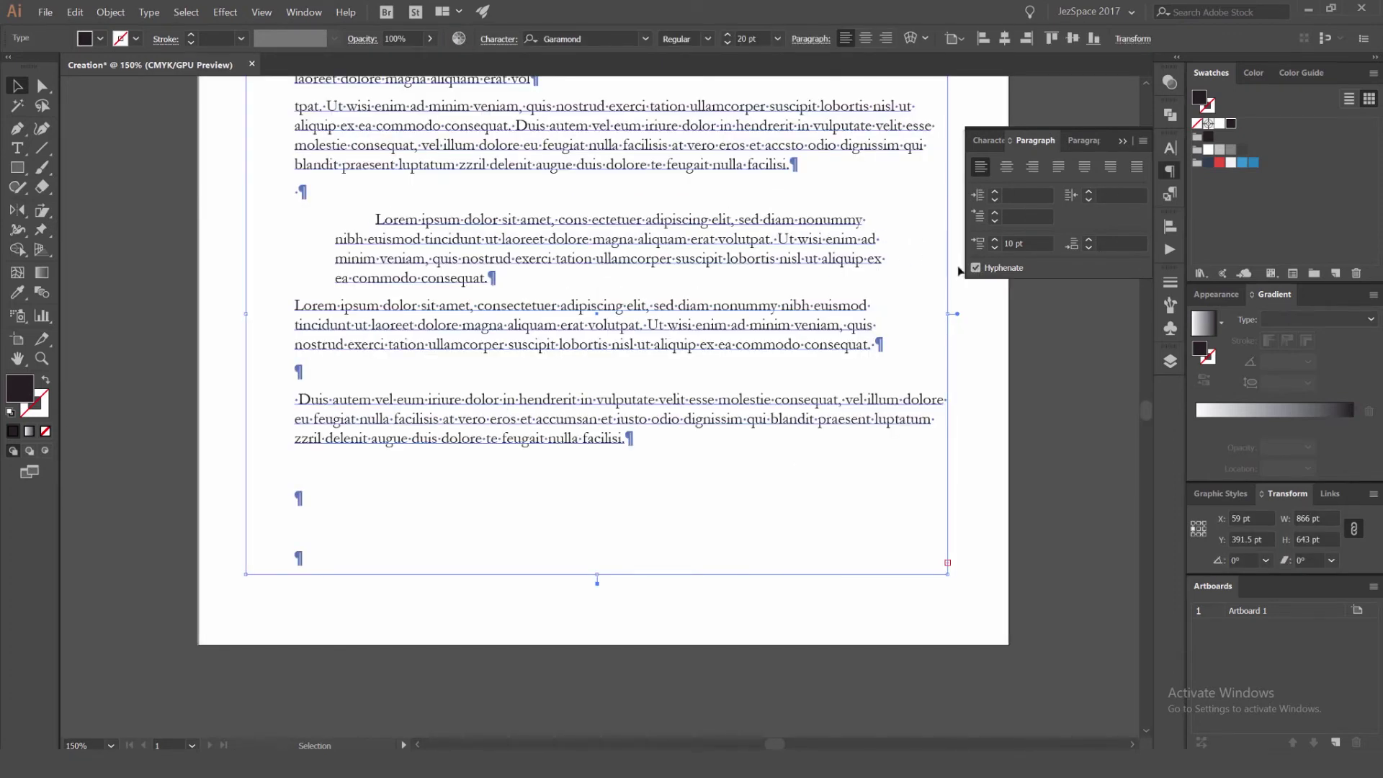
drag(871, 162, 793, 308)
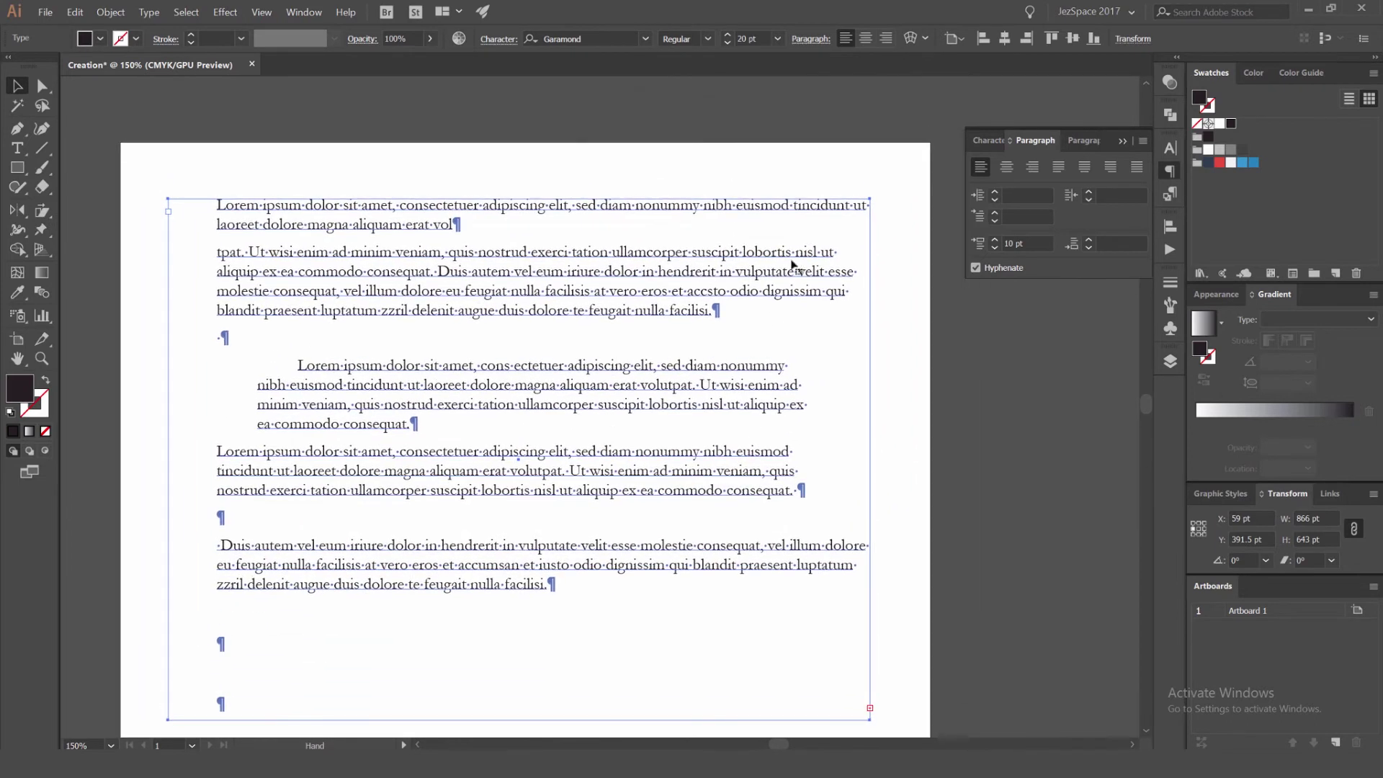
scroll(738, 308, down, 2)
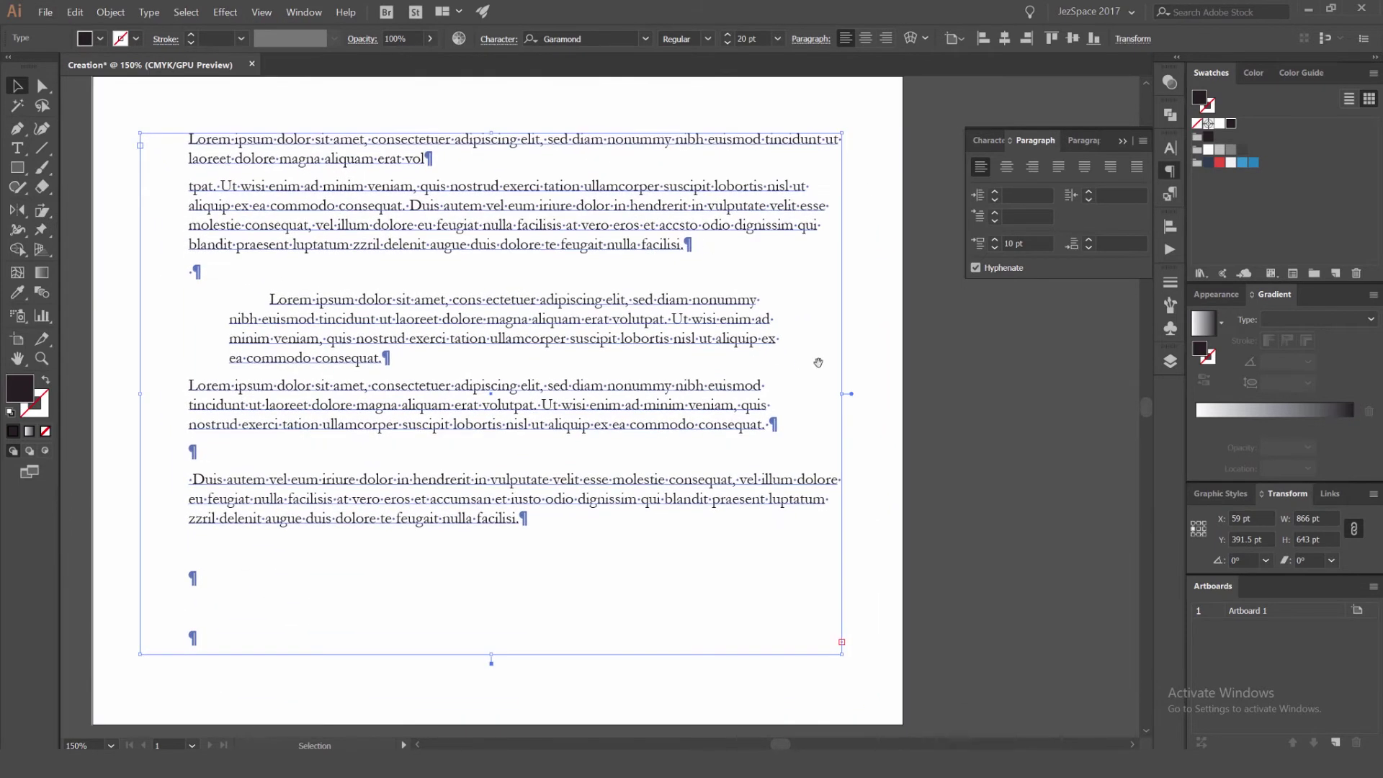
Add "gfdjkghdfg-" at the end of the "Duis autem" paragraph
scroll(763, 299, down, 2)
double_click(552, 448)
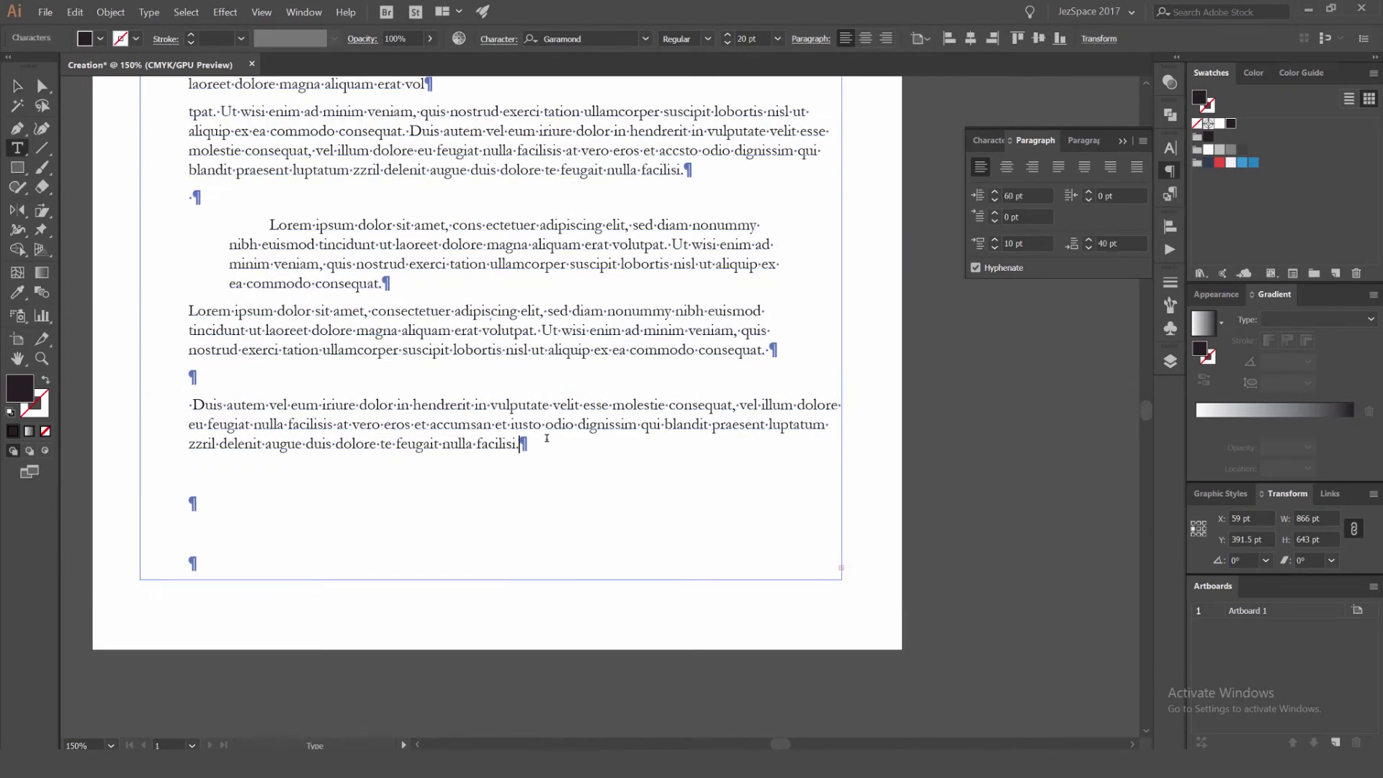
text(gfdjkghdfg)
scroll(552, 442, up, 3)
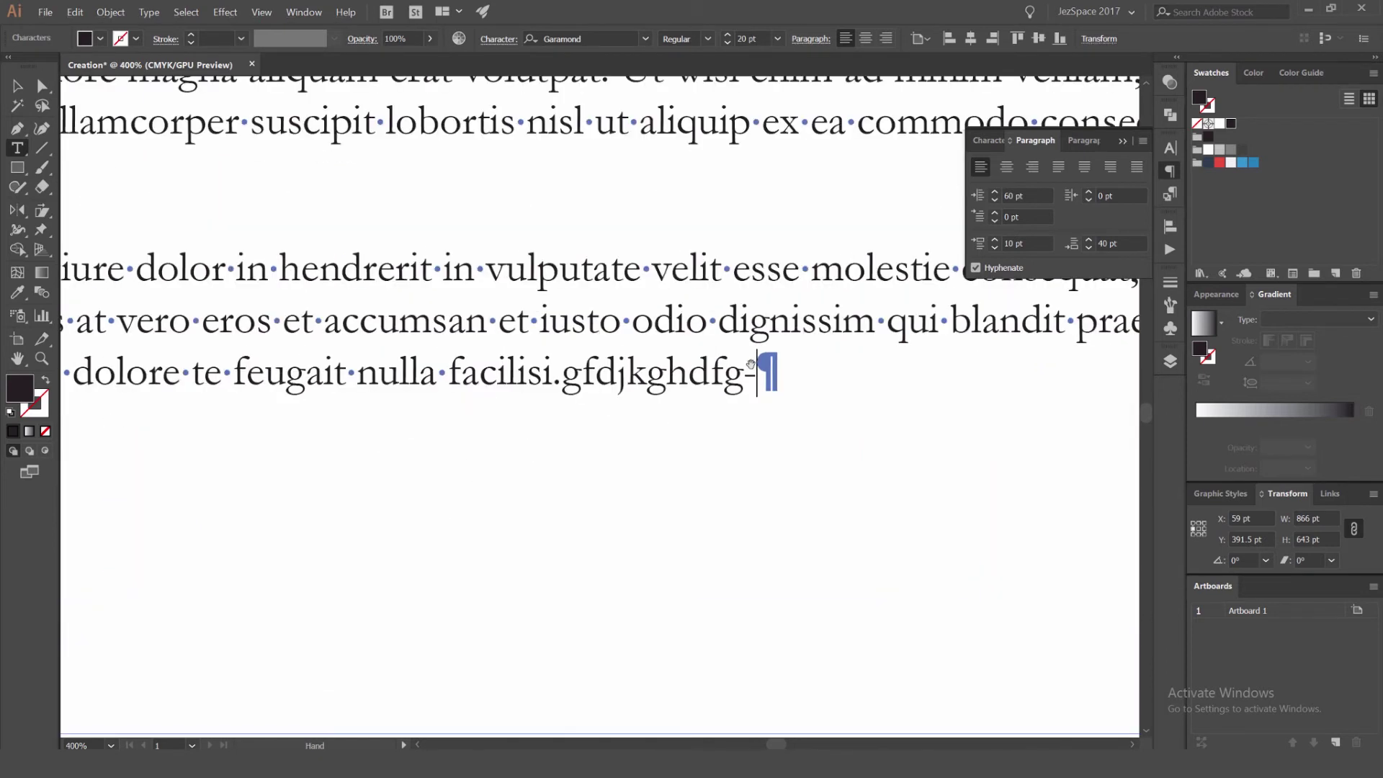
scroll(751, 363, down, 3)
Select all the text in the frame and turn off hyphenation
key(ctrl+a)
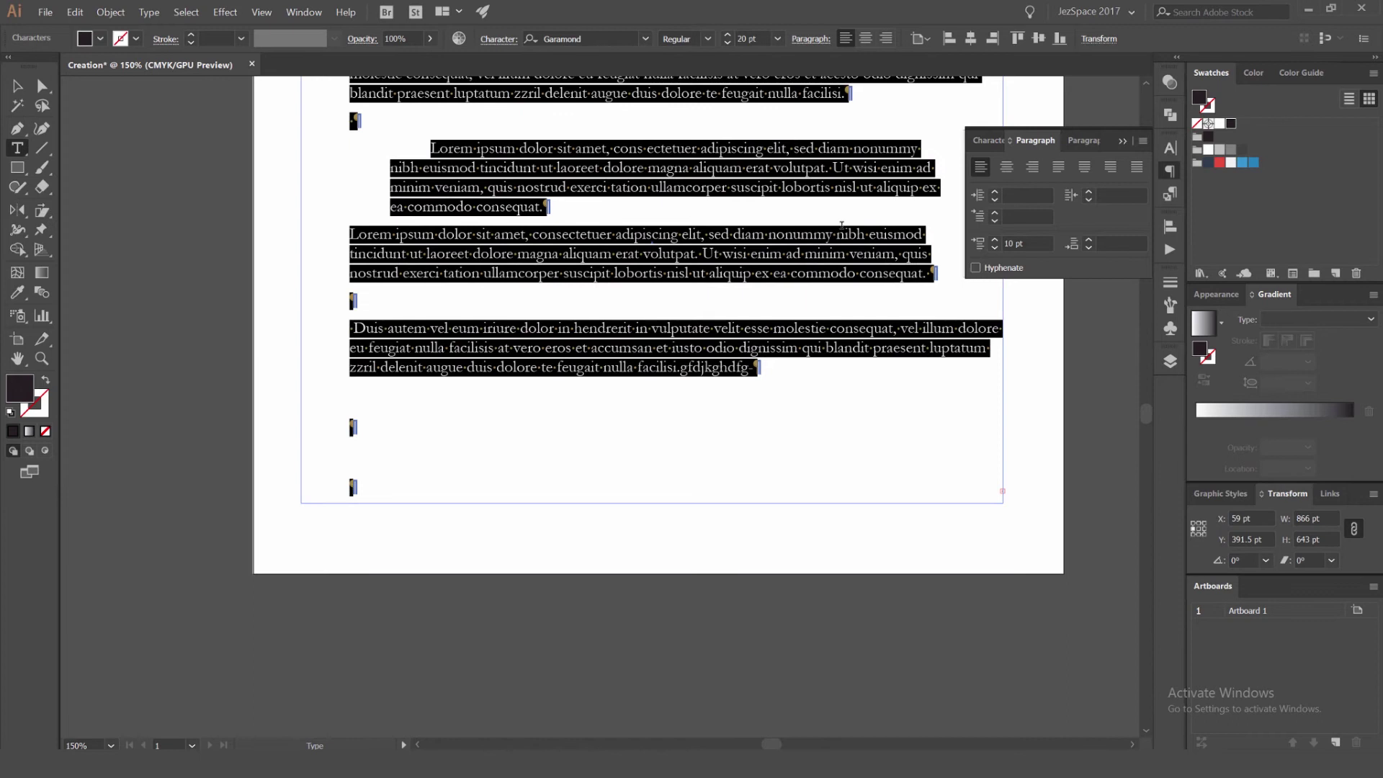
click(841, 225)
Delete all the text in the frame
scroll(885, 256, down, 1)
key(ctrl+a)
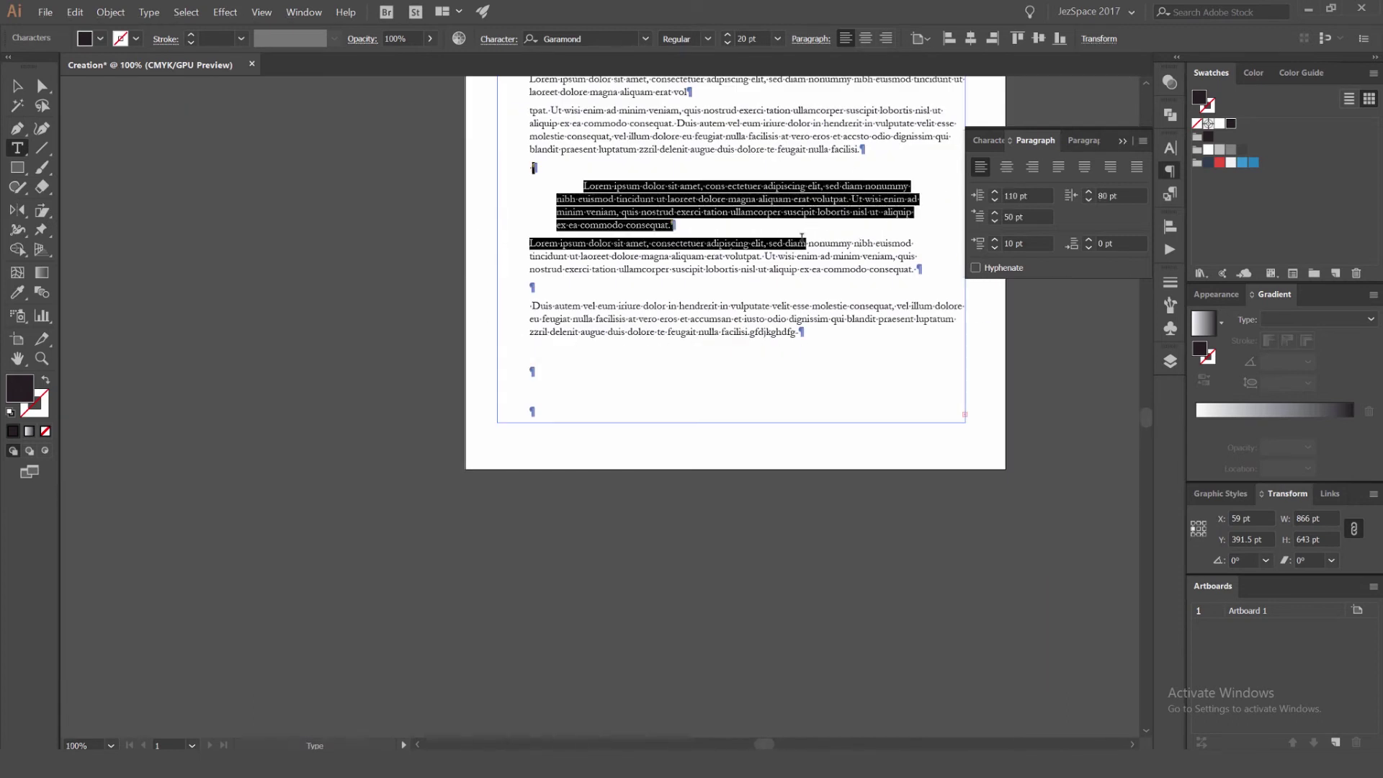
key(Delete)
click(148, 12)
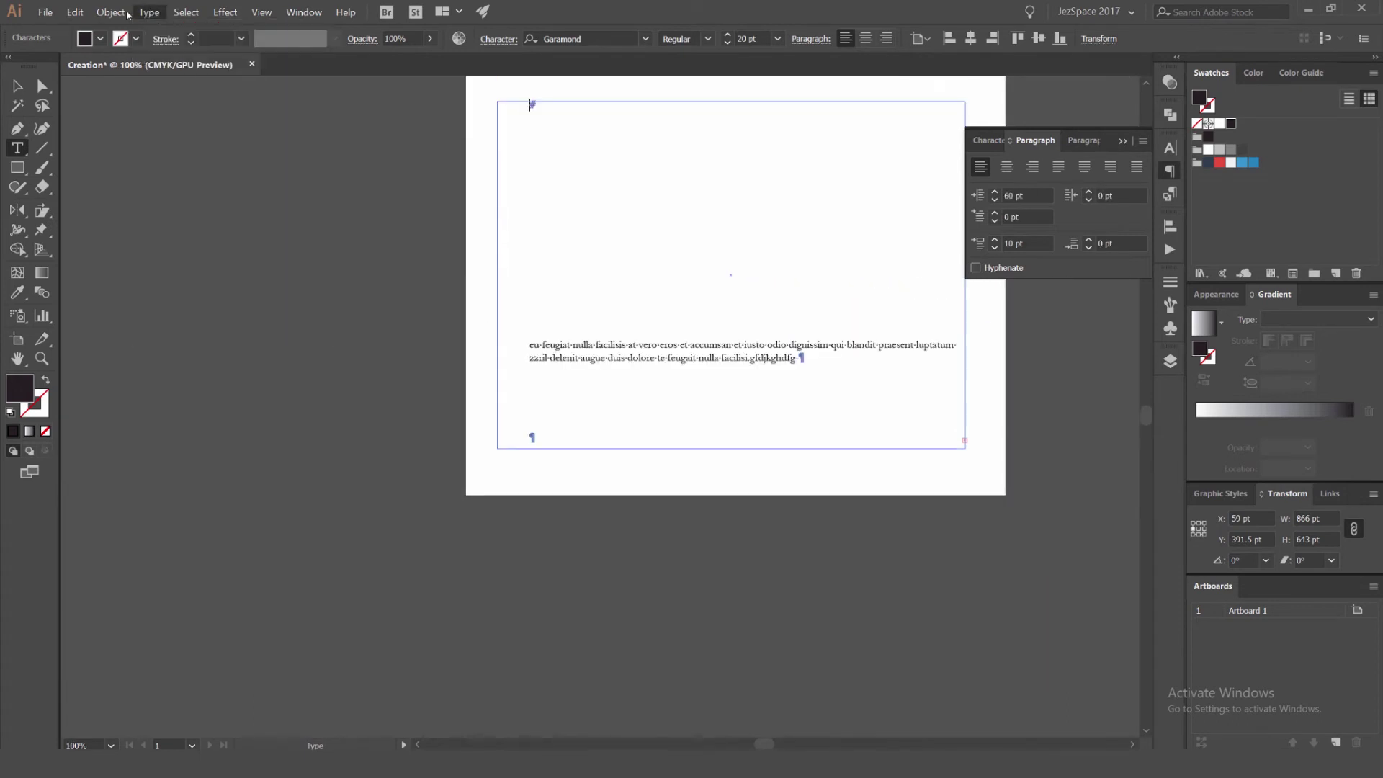
click(695, 319)
ctrl+click(696, 322)
click(699, 351)
key(Escape)
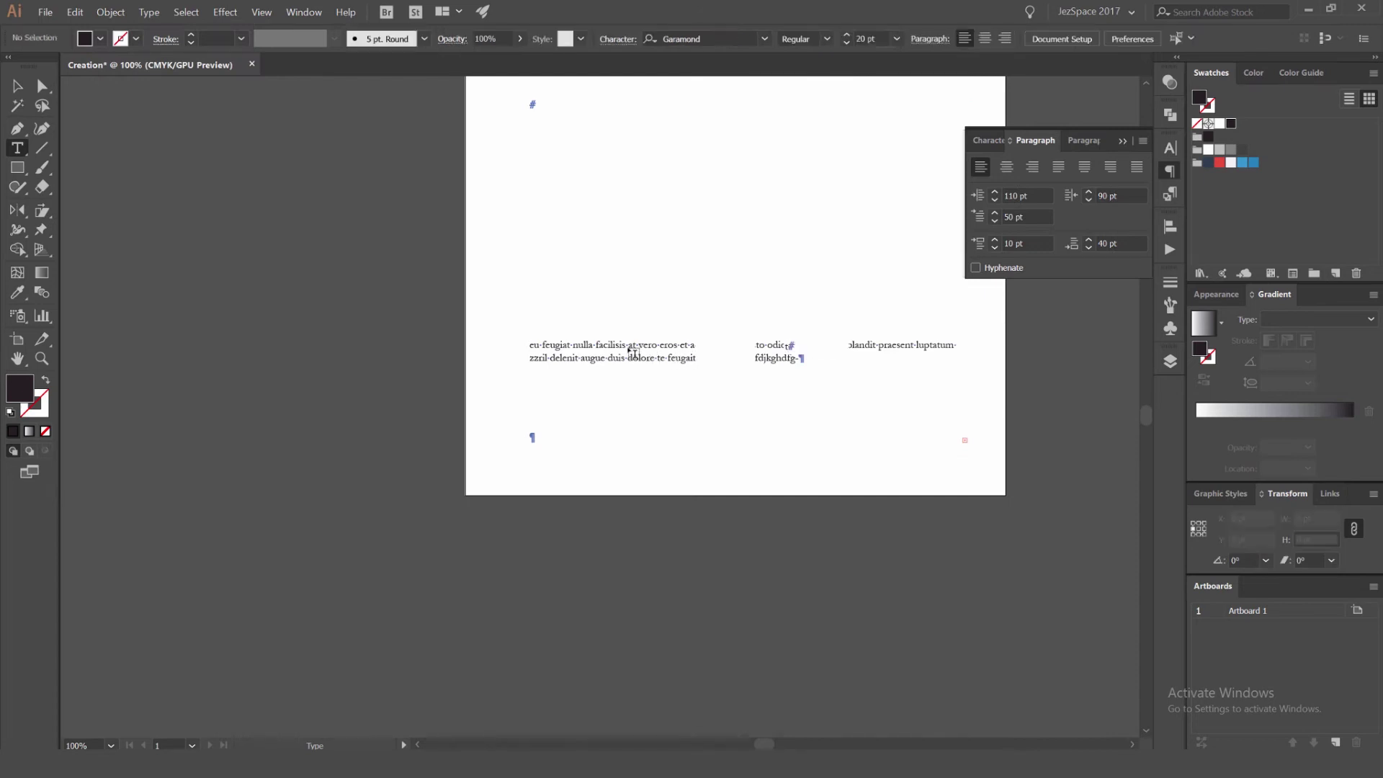
text(v)
ctrl+click(543, 306)
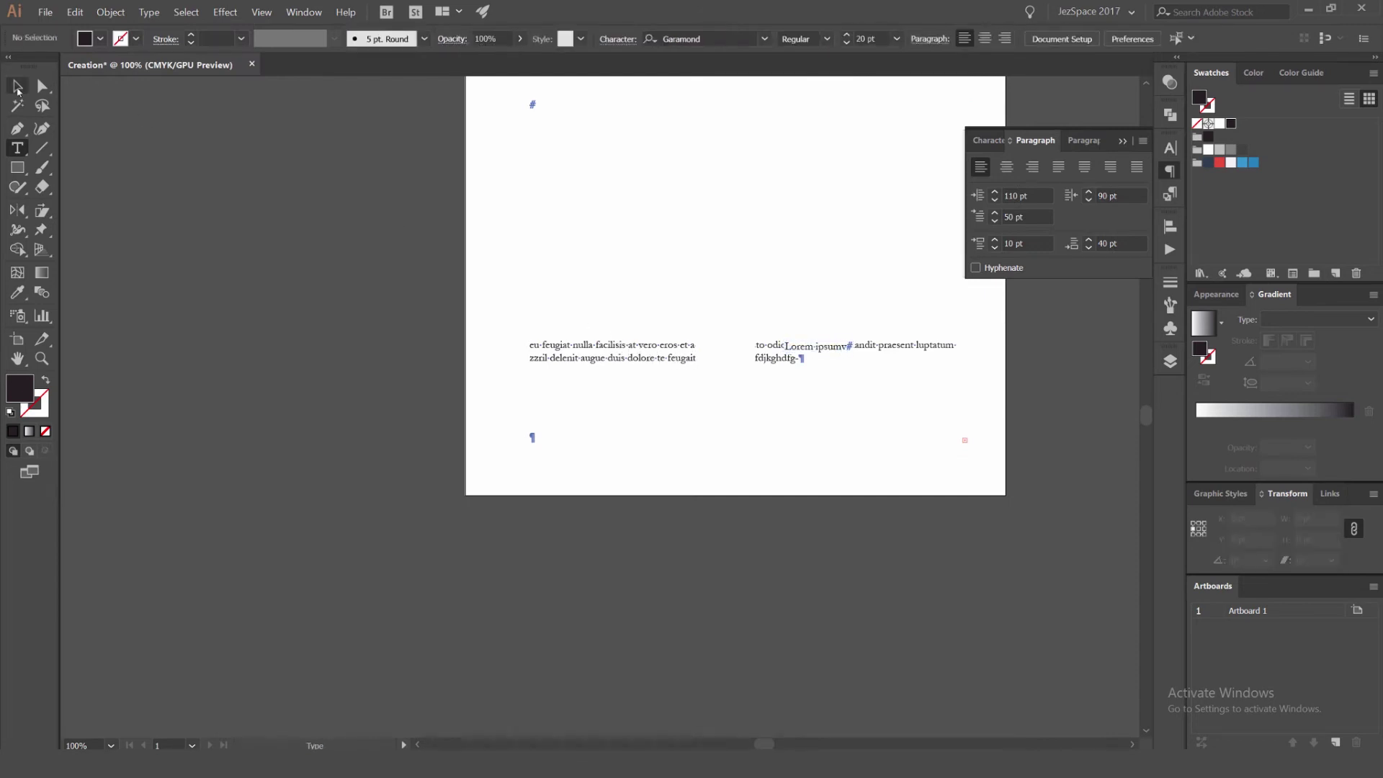
Select all the text objects on the artboard and delete them
click(17, 86)
drag(399, 125, 813, 570)
key(Delete)
Draw a new placeholder area text frame about 725 by 647 pt on the artboard
key(y)
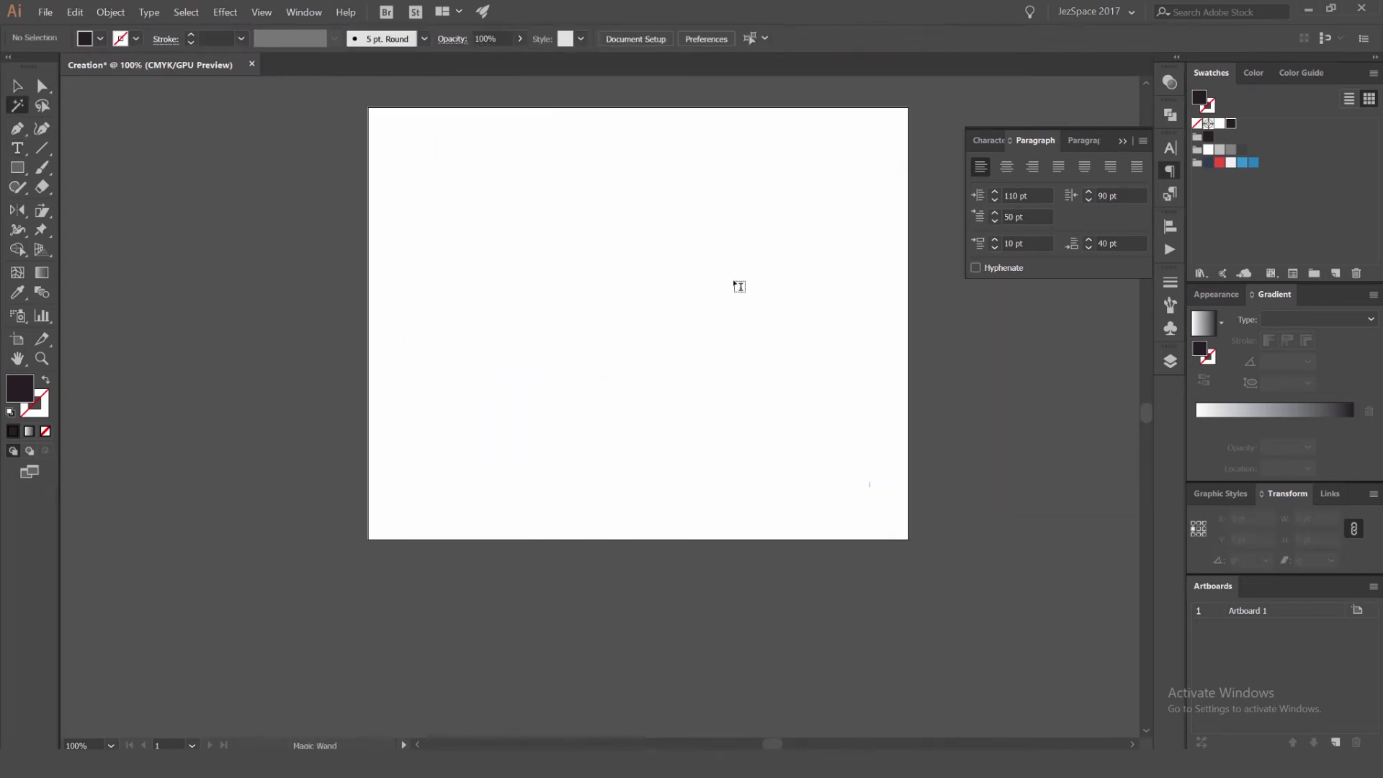
key(t)
drag(443, 165, 834, 514)
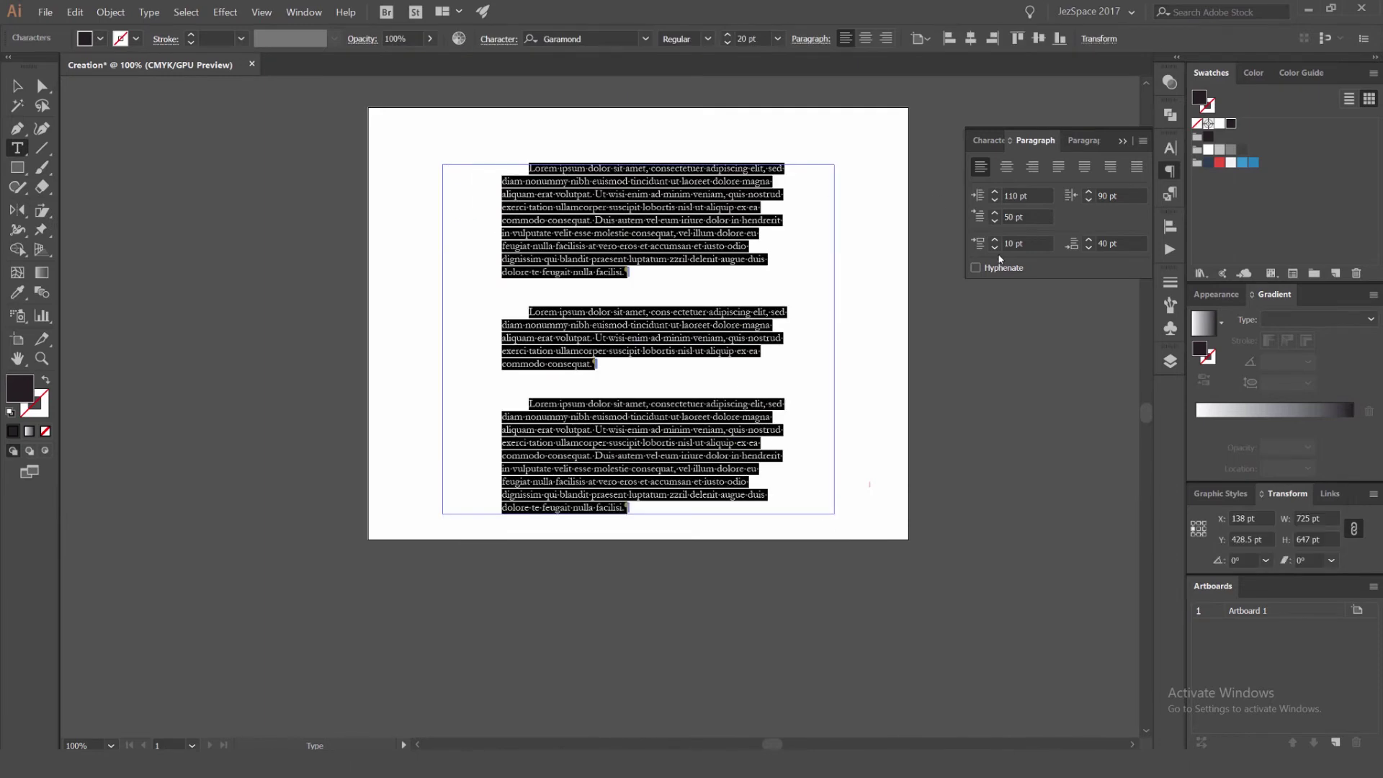
Turn on hyphenation for the new placeholder text and examine the hyphenated line ends
scroll(884, 257, up, 2)
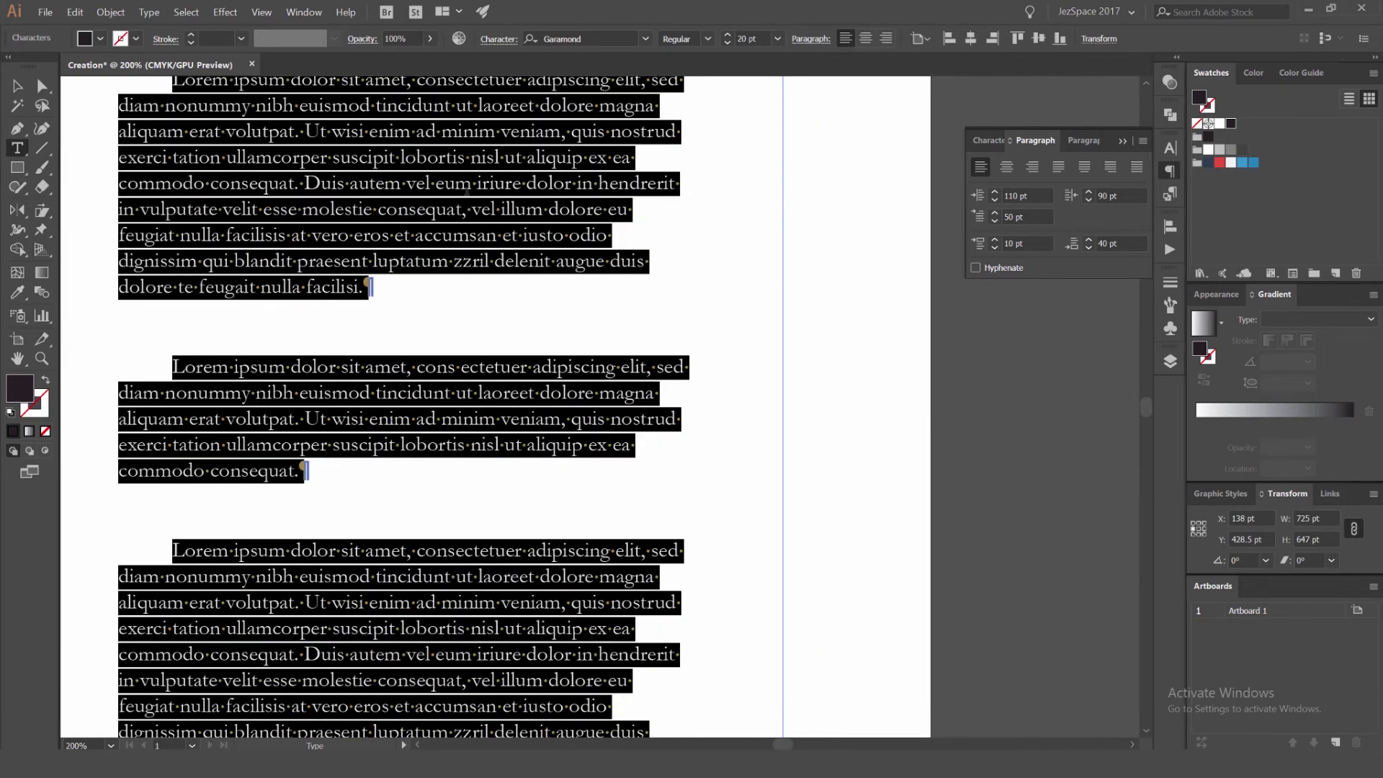
scroll(447, 209, up, 1)
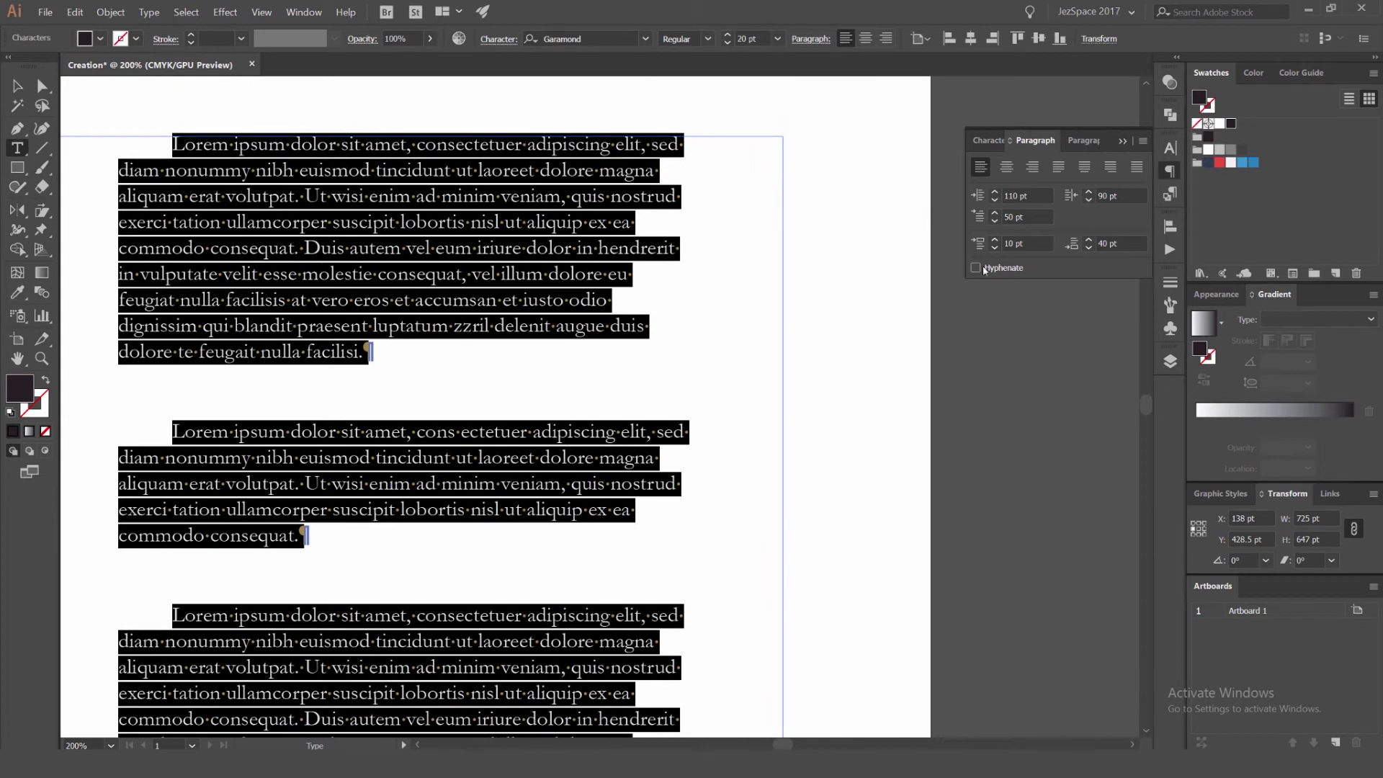
click(993, 266)
click(992, 267)
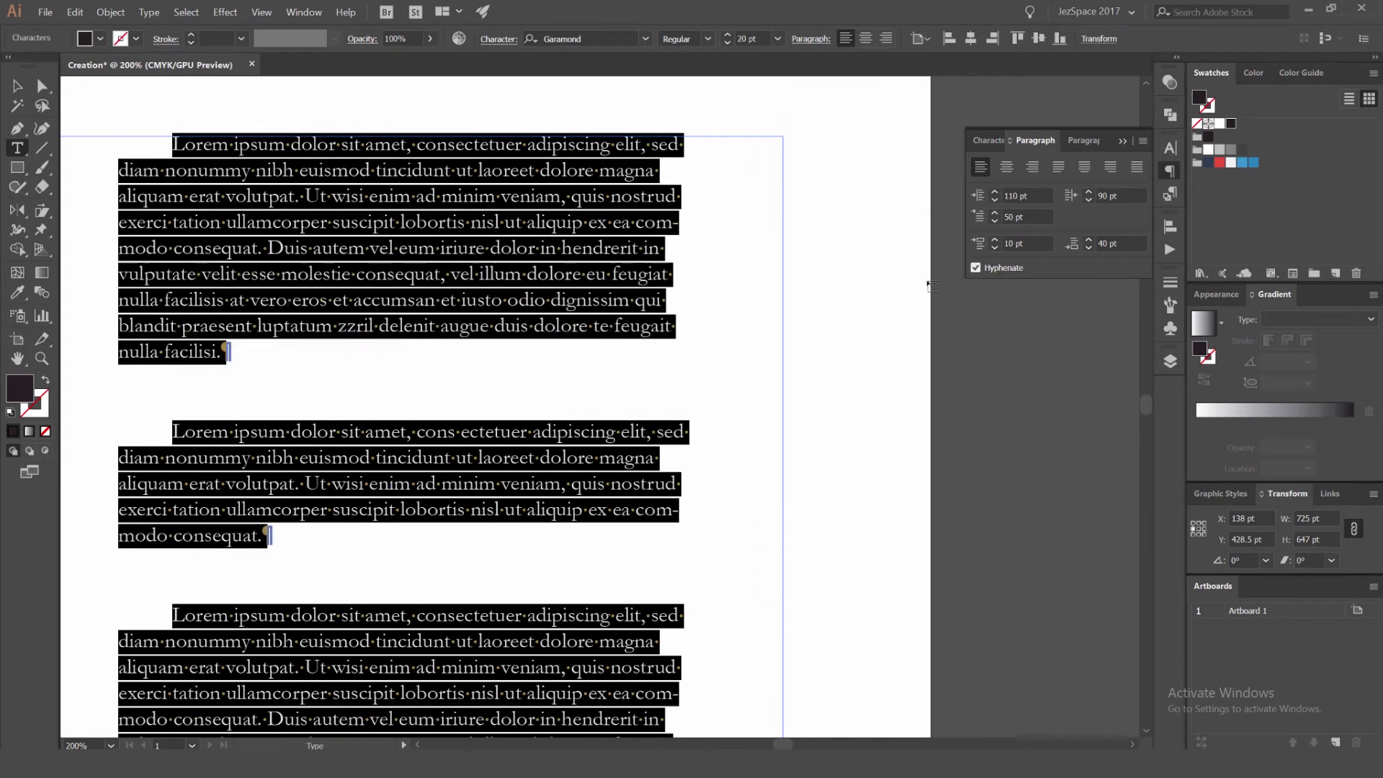
scroll(651, 515, up, 4)
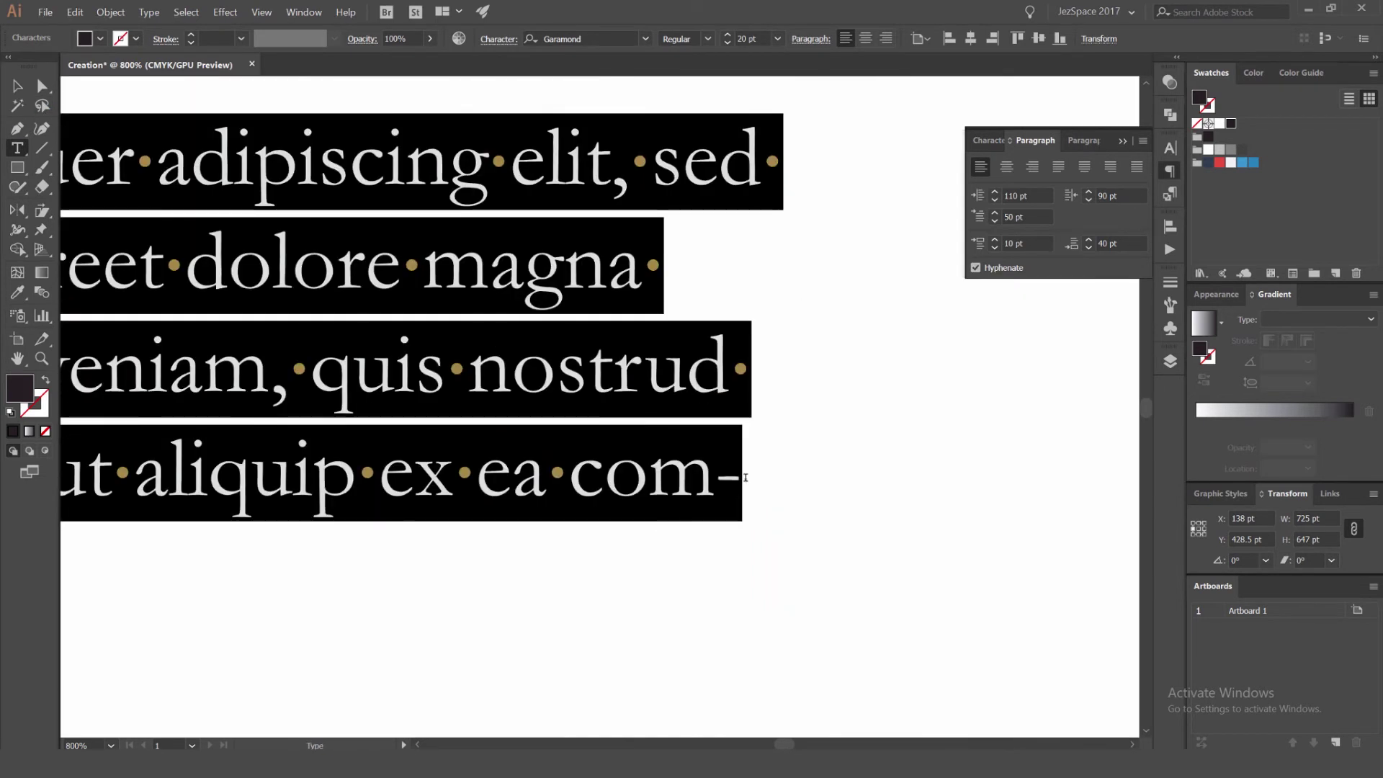
Select all the placeholder text and turn hyphenation off
click(769, 464)
key(ctrl+a)
click(975, 267)
scroll(589, 514, down, 8)
scroll(412, 539, up, 5)
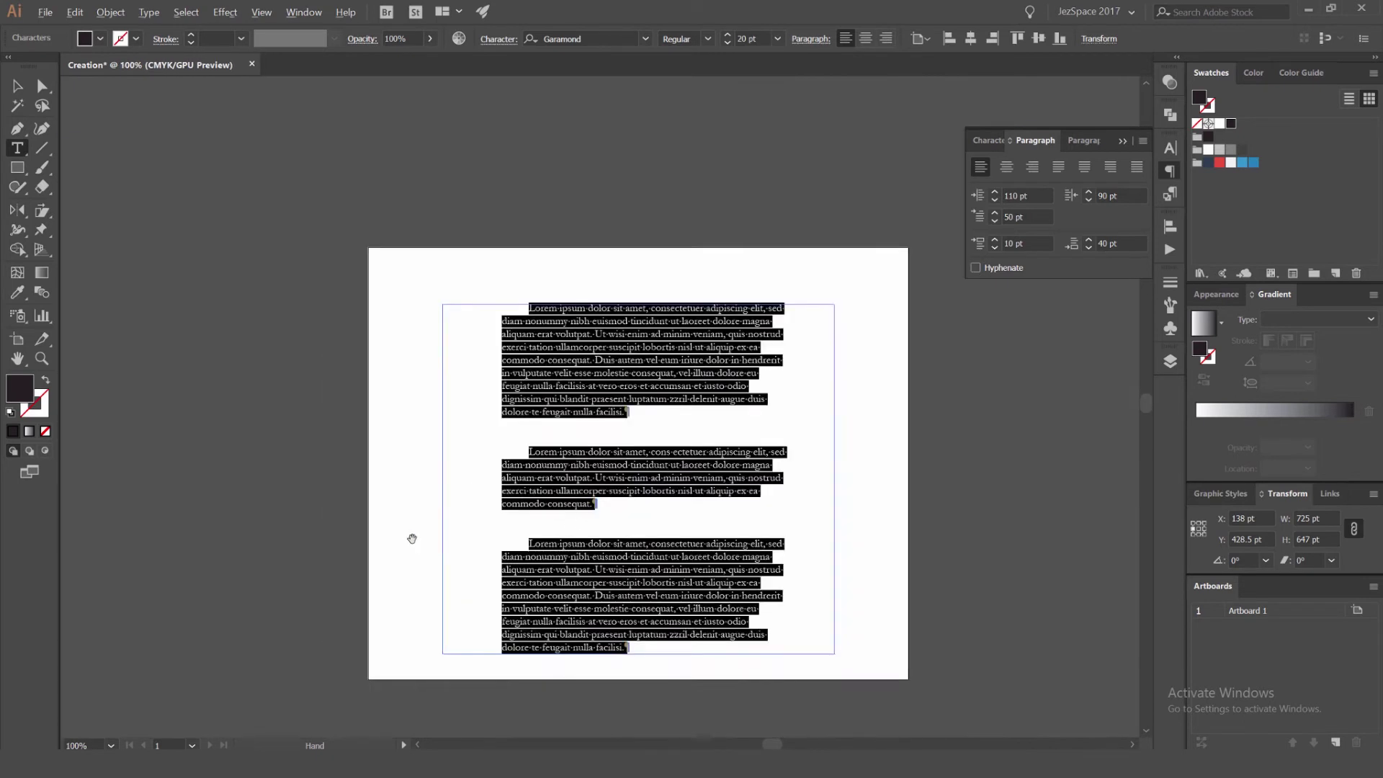
Check the unhyphenated line ends and delete the placeholder text frame from the artboard
scroll(990, 433, up, 1)
drag(553, 430, 724, 430)
scroll(721, 432, down, 5)
scroll(851, 419, up, 3)
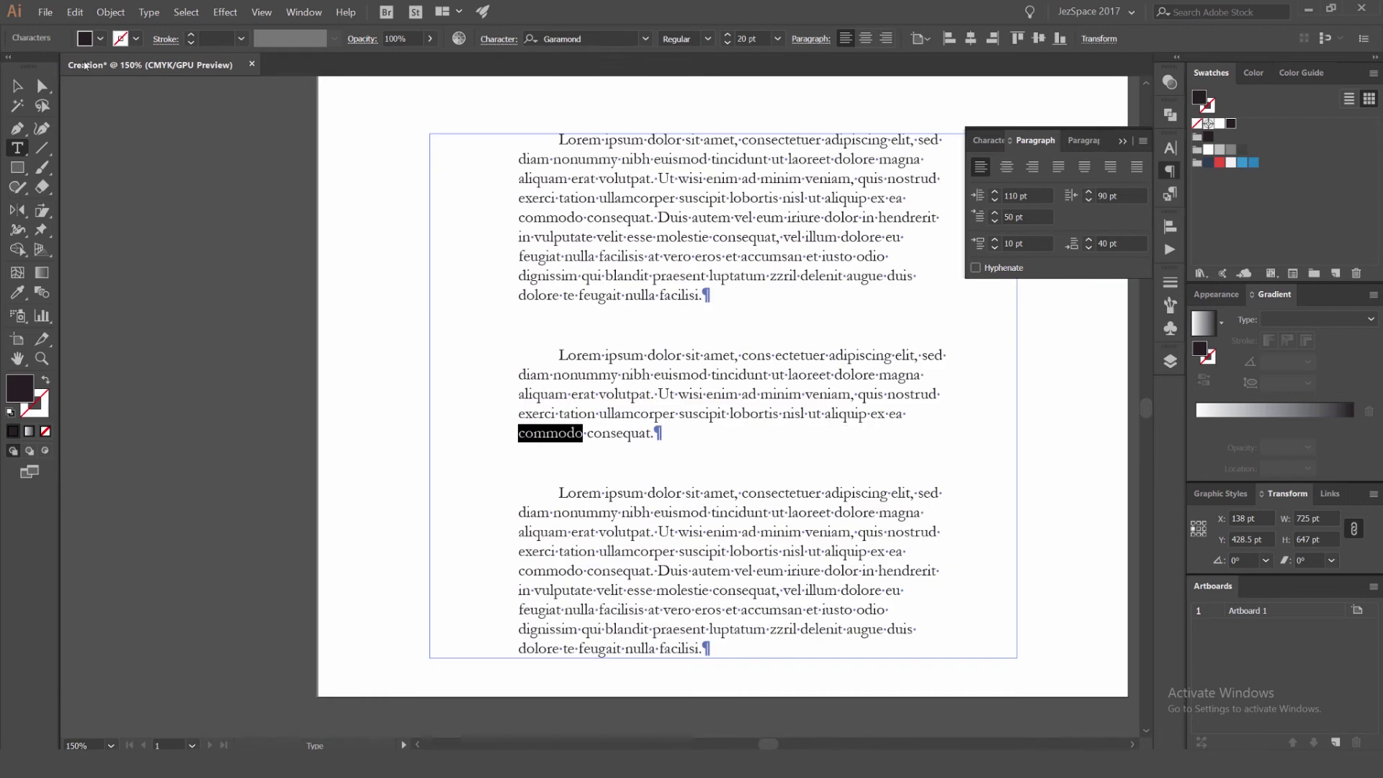
key(Escape)
scroll(551, 320, down, 2)
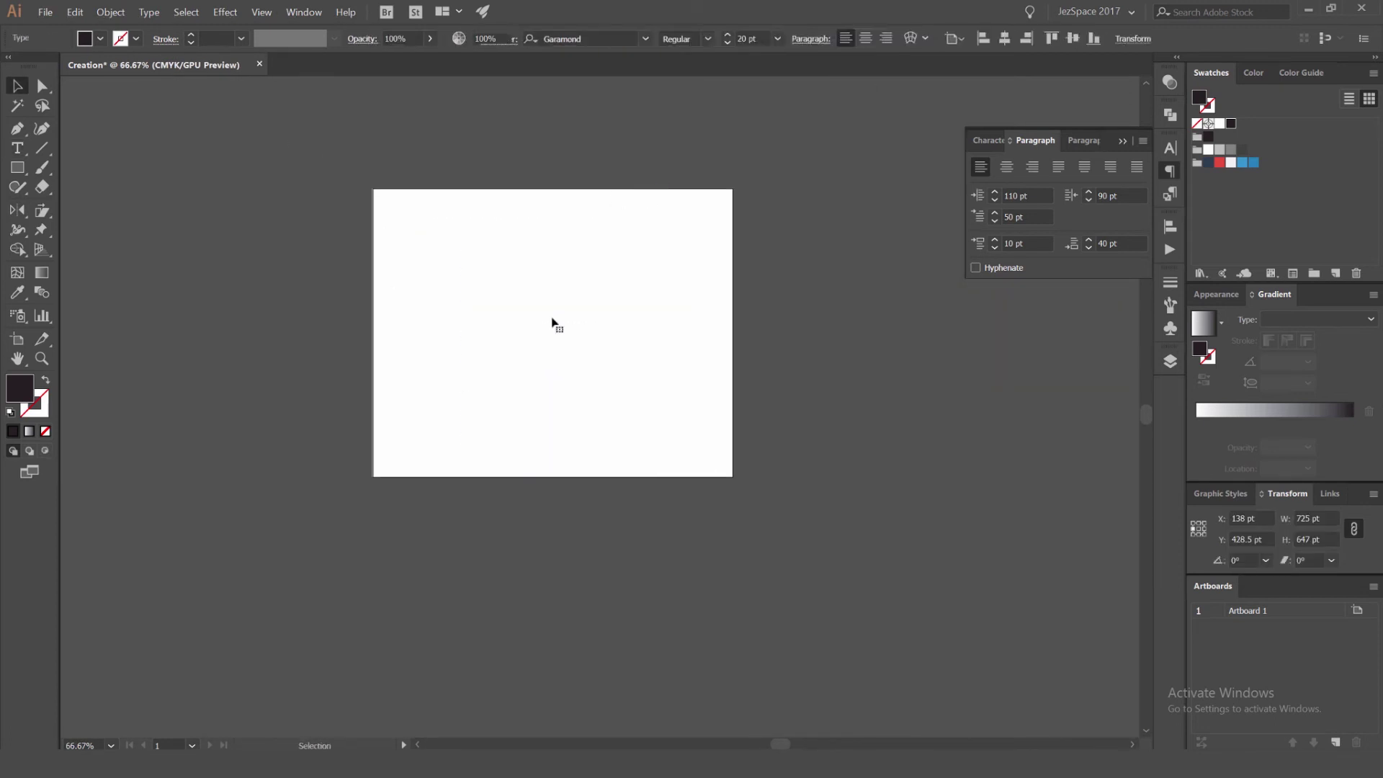
click(755, 168)
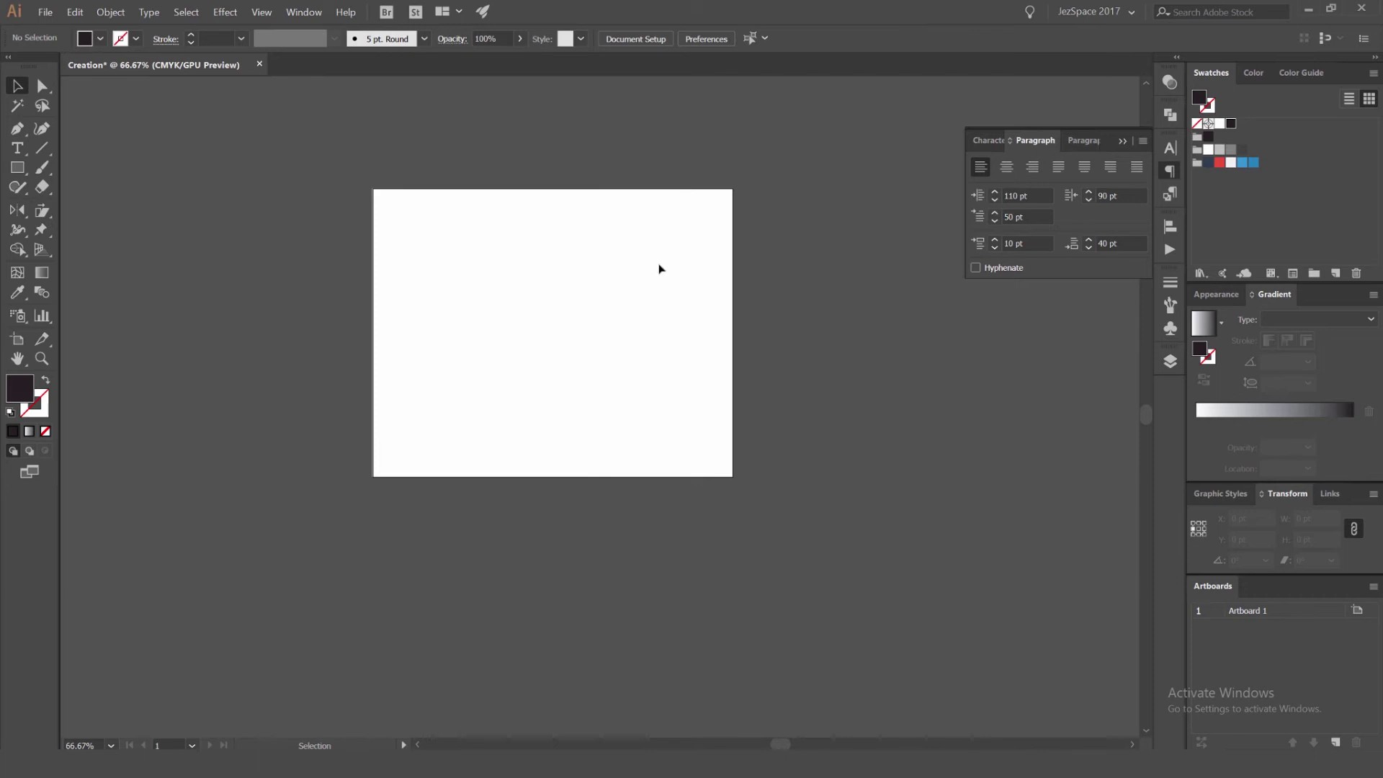
Draw a new placeholder area text frame about 750 by 287 pt on the upper part of the artboard
drag(585, 306, 666, 331)
scroll(615, 327, up, 1)
key(t)
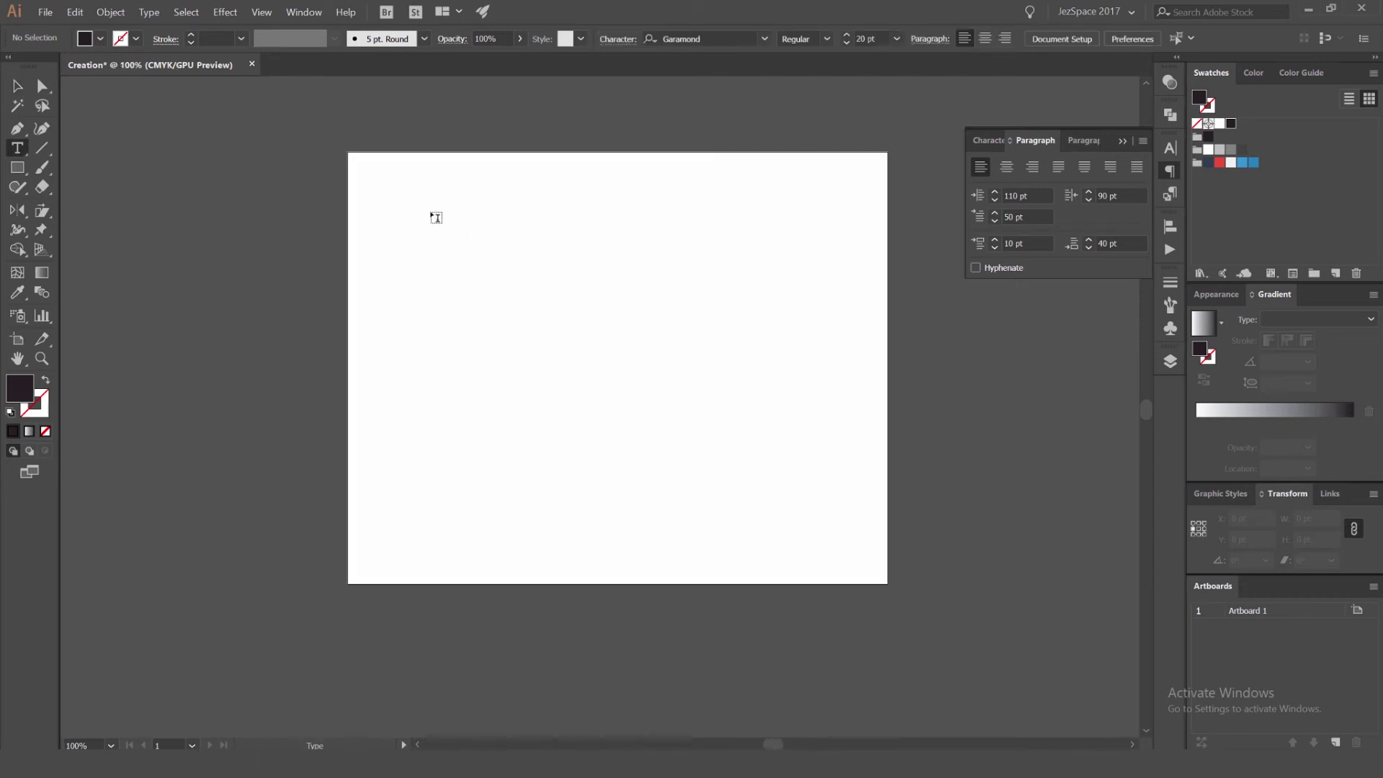
drag(404, 200, 816, 358)
key(Escape)
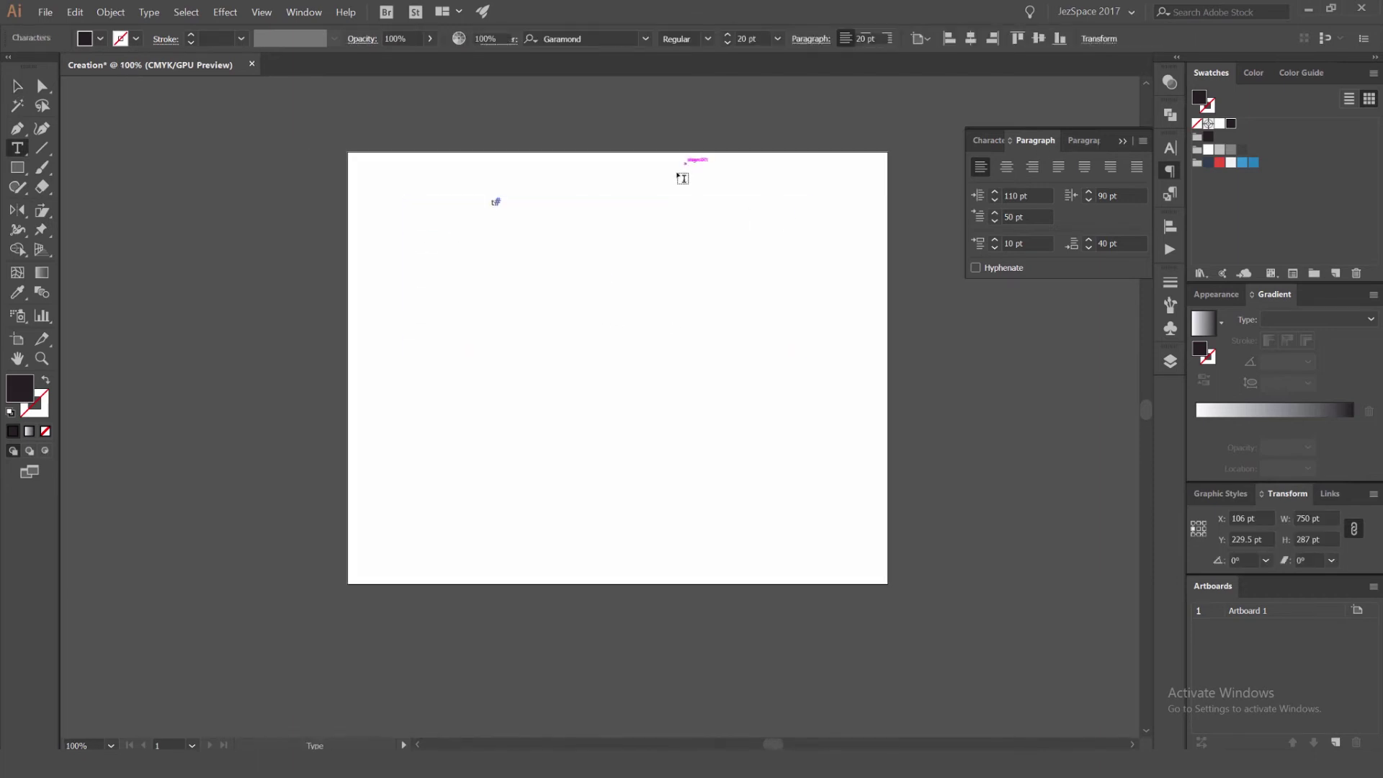
scroll(517, 251, up, 1)
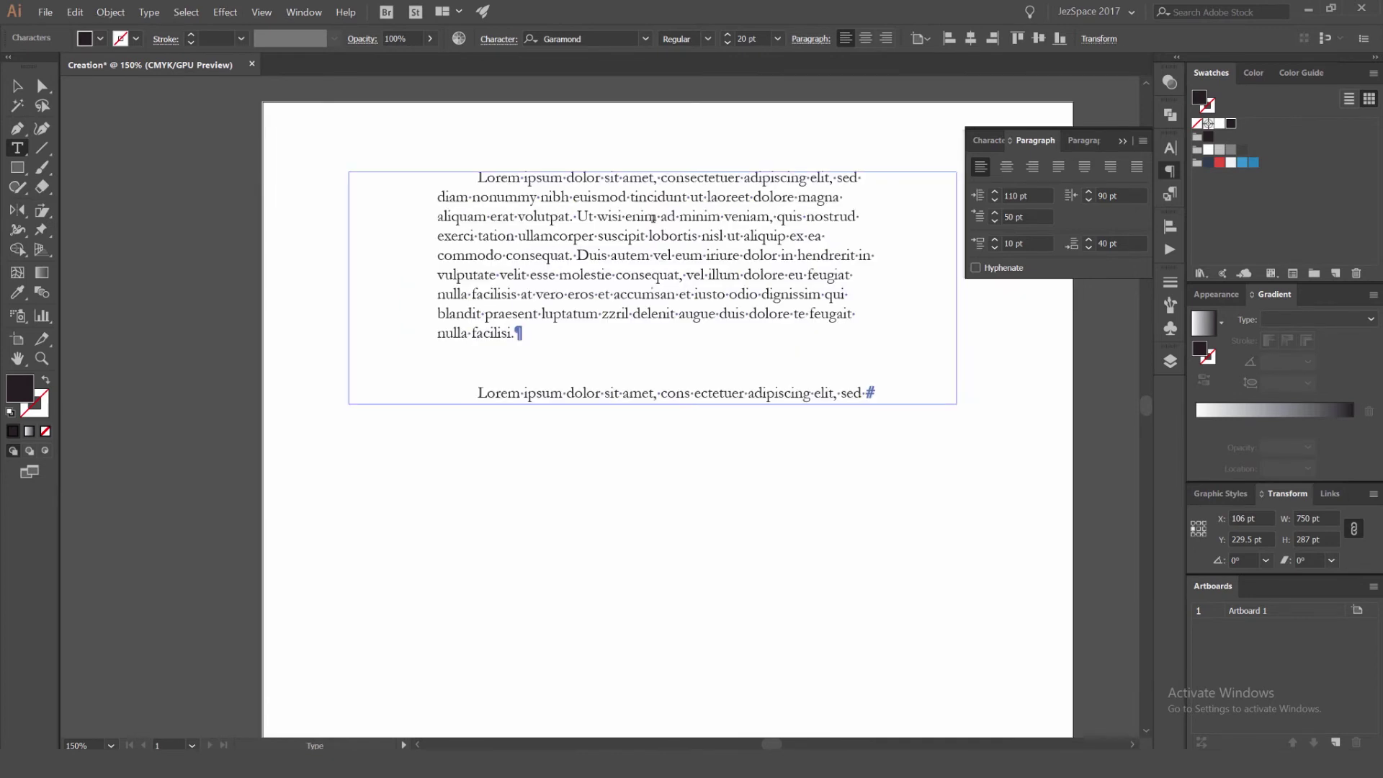
Select all the text in the new frame and set its left indent to 0 pt
click(741, 235)
key(ctrl+a)
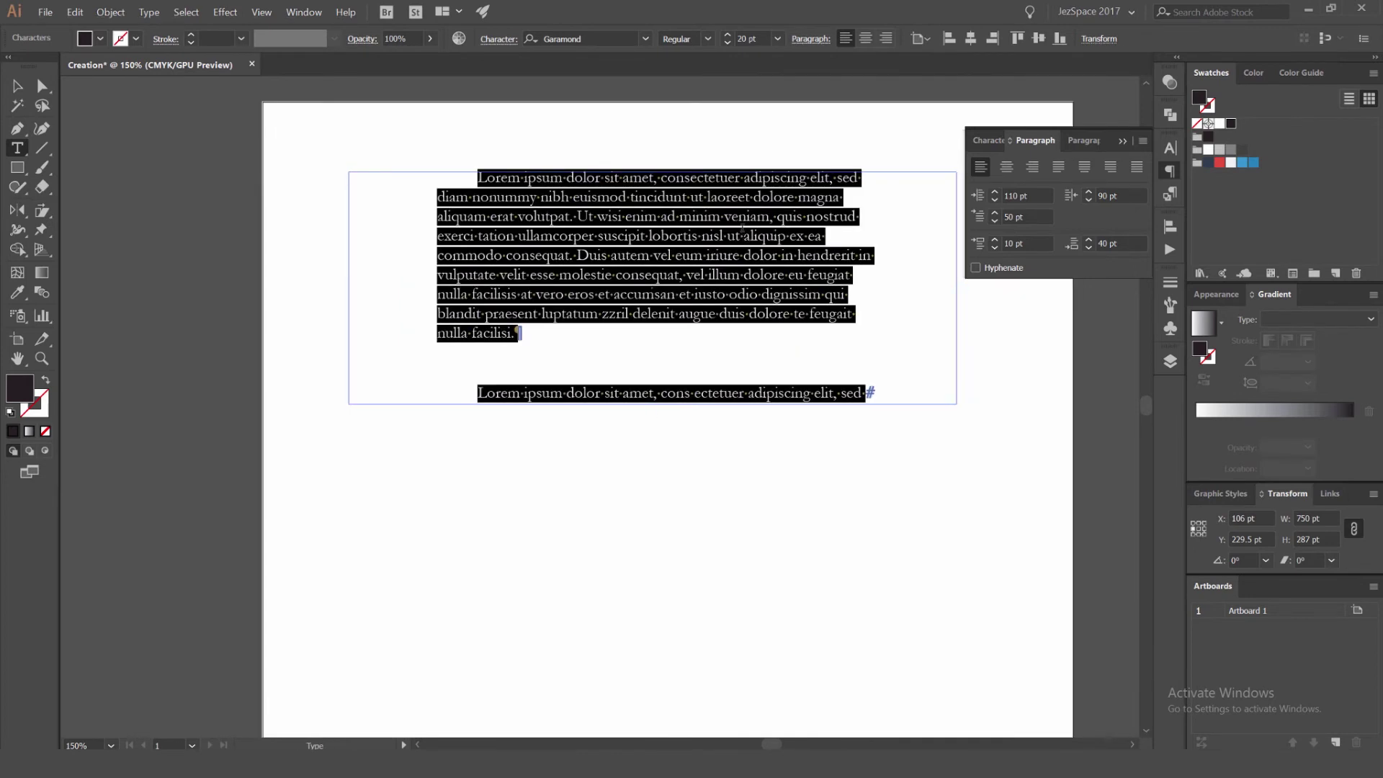
double_click(1028, 199)
text(0)
click(1142, 140)
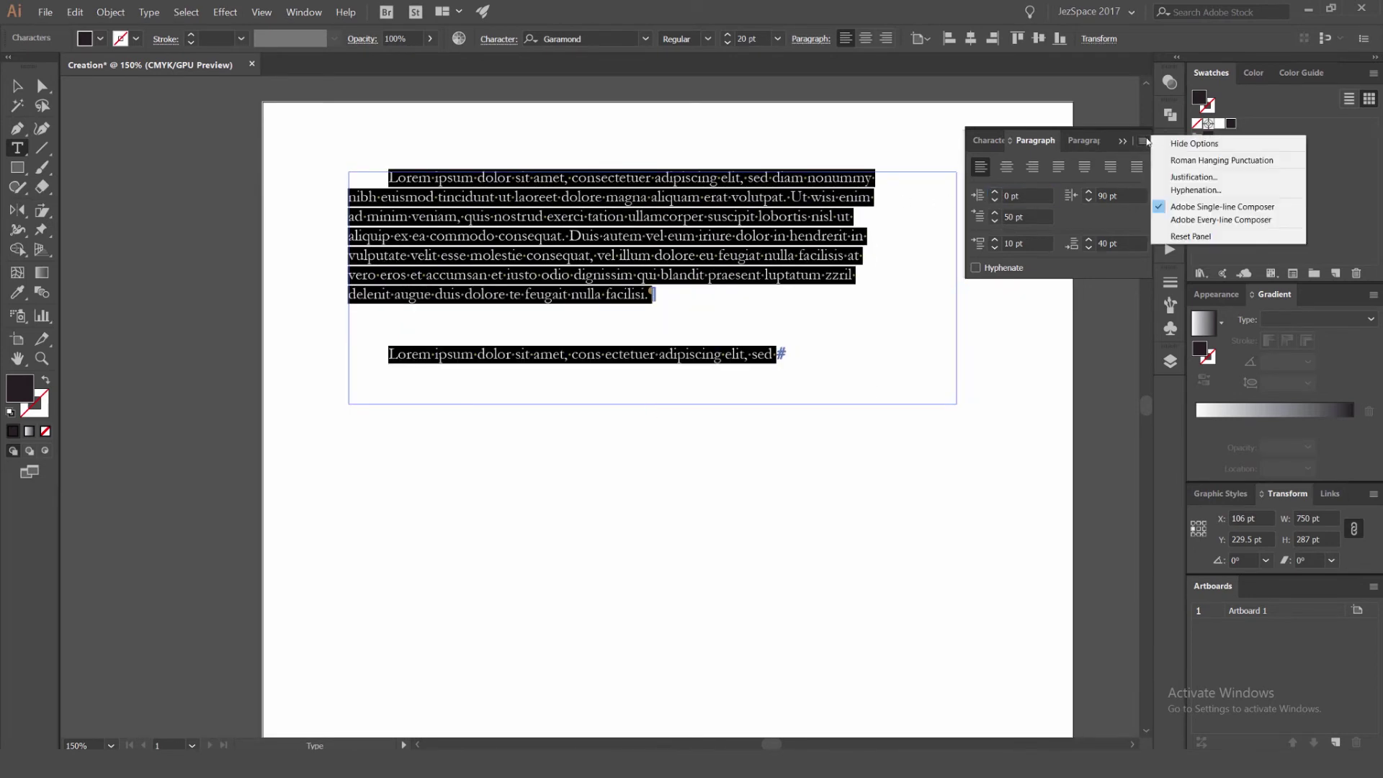
click(1143, 140)
click(1143, 140)
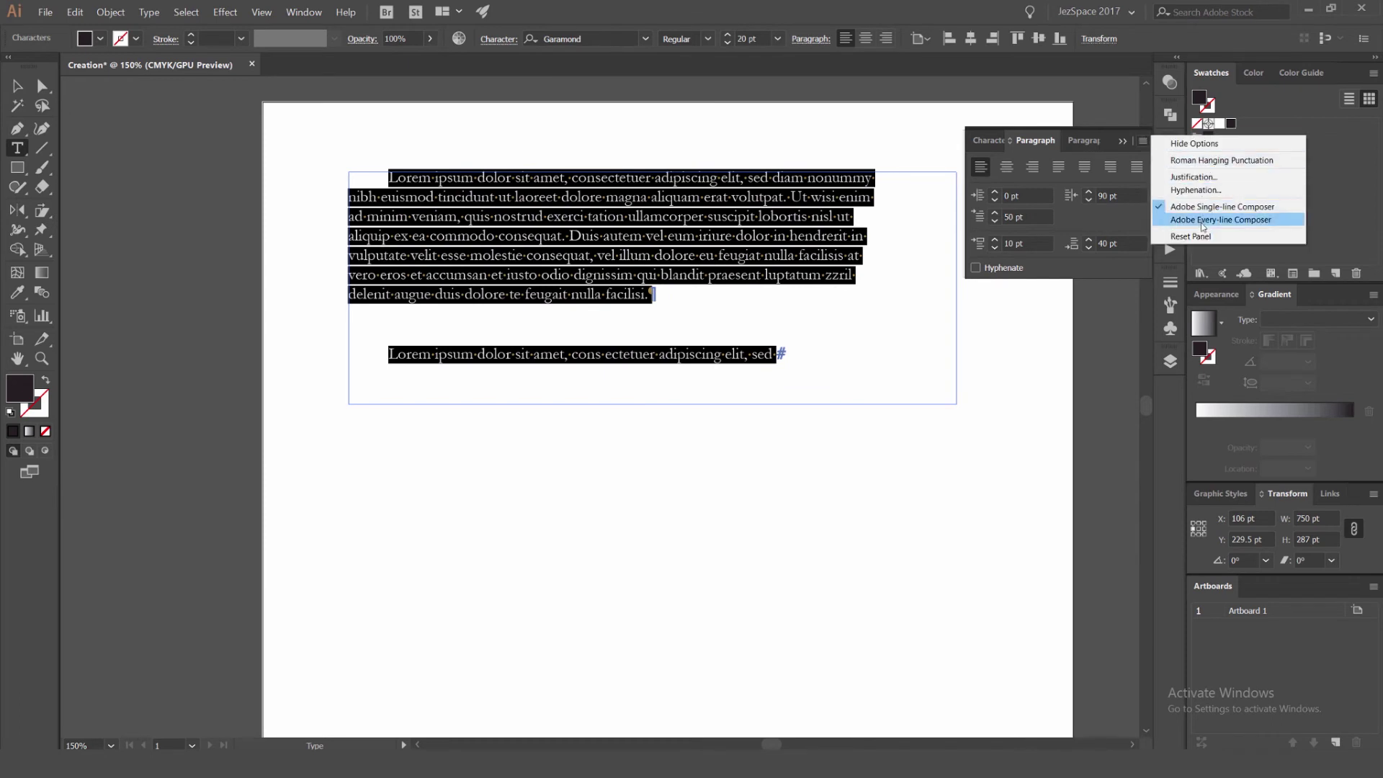
click(1140, 140)
Set the text's right indent, first-line indent, space before and space after to 0 pt
drag(1119, 195, 962, 223)
text(00)
key(Tab)
text(0)
key(Tab)
text(0)
key(Tab)
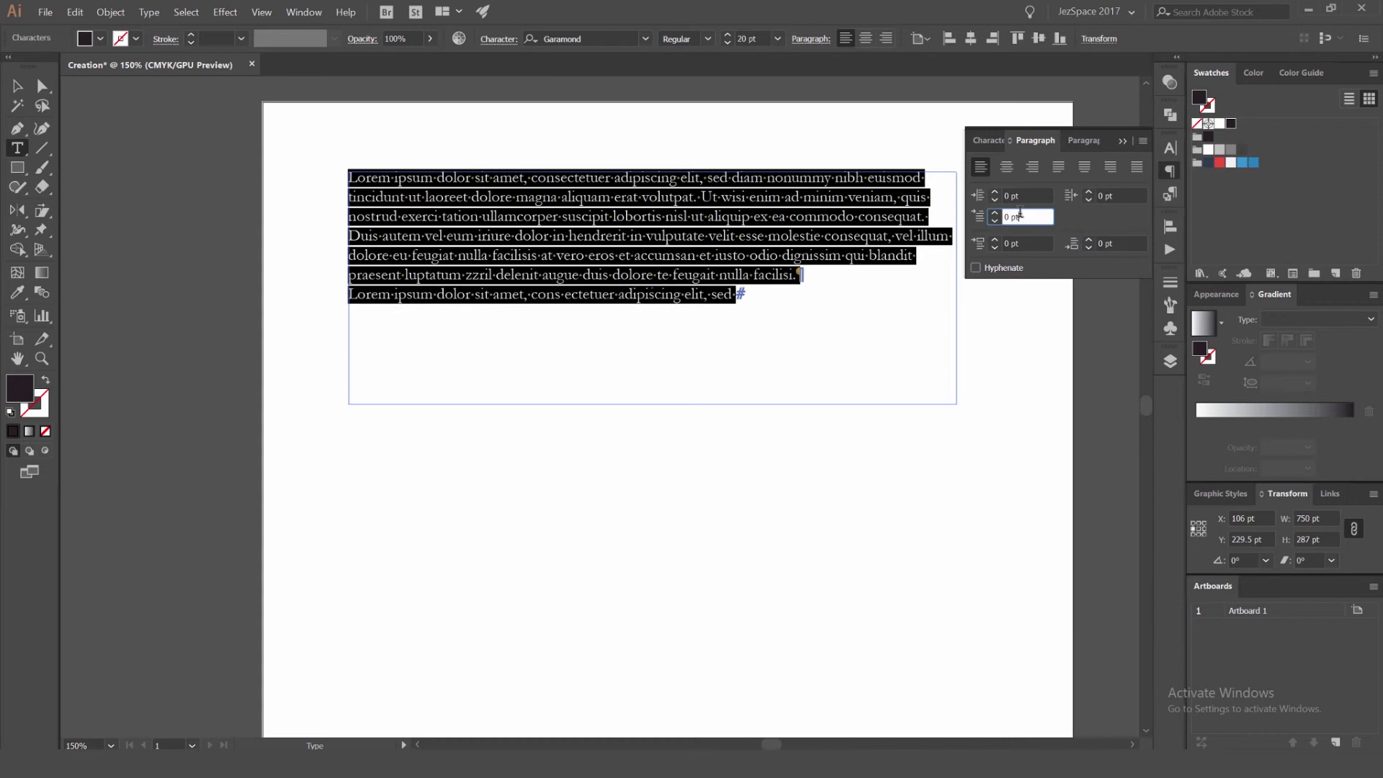
Select the text frame as an object, set its font style to Bold and fill the text with the red swatch
click(758, 214)
key(Escape)
key(ctrl+=)
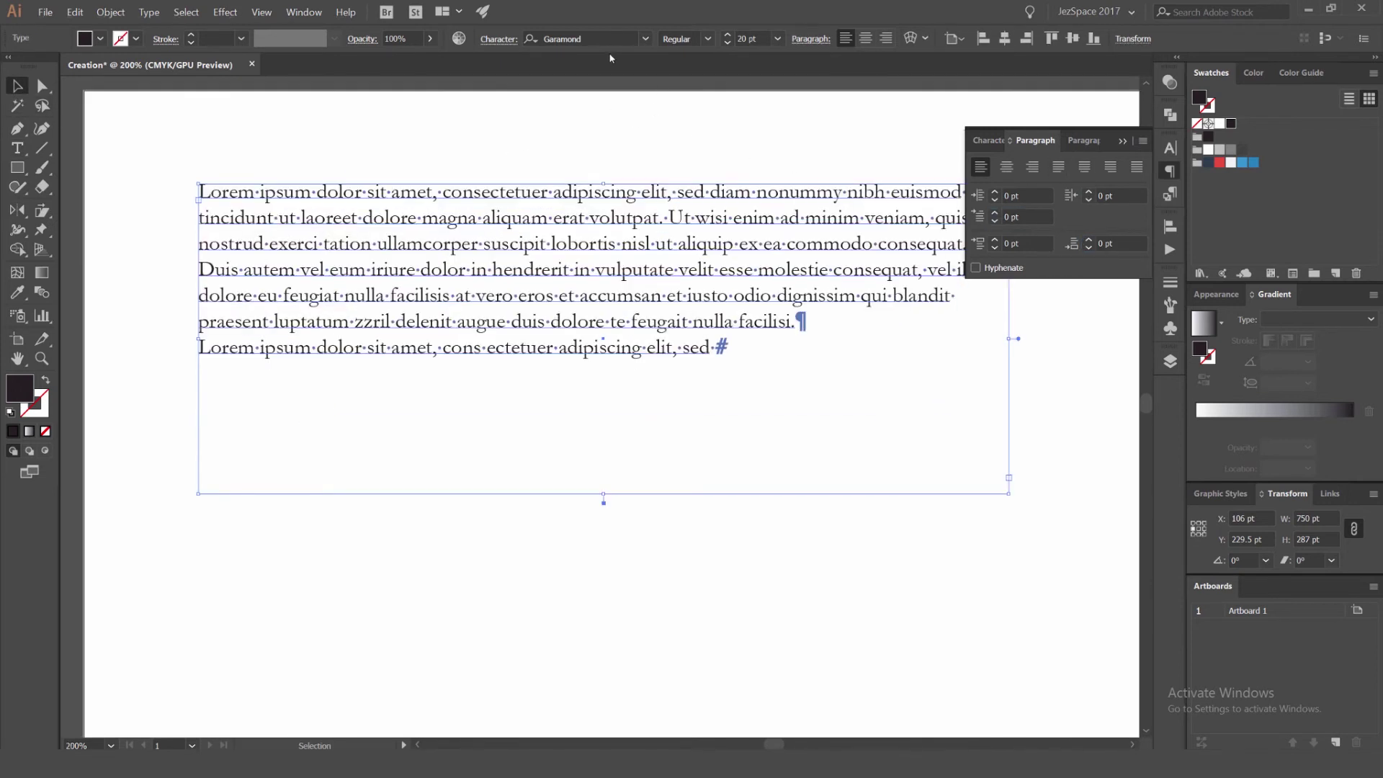
click(710, 41)
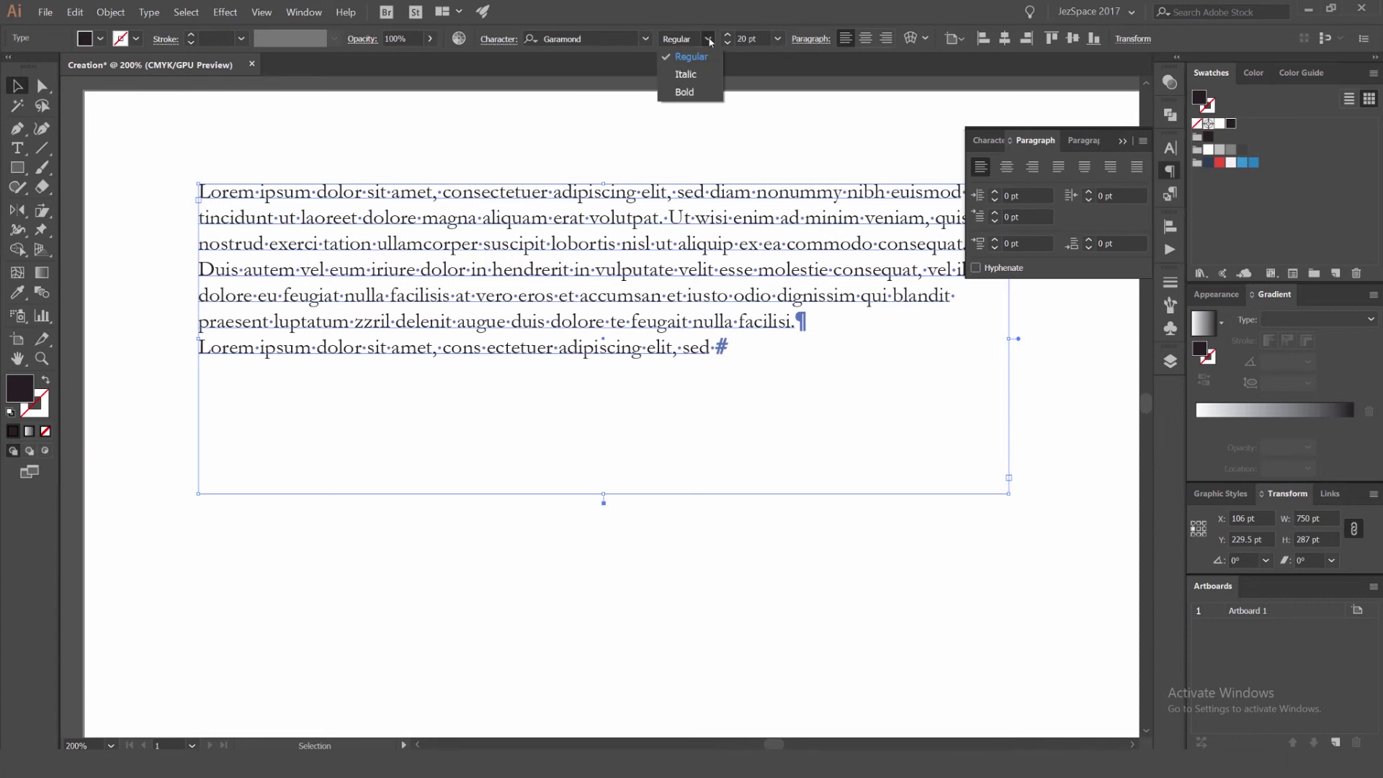
click(684, 88)
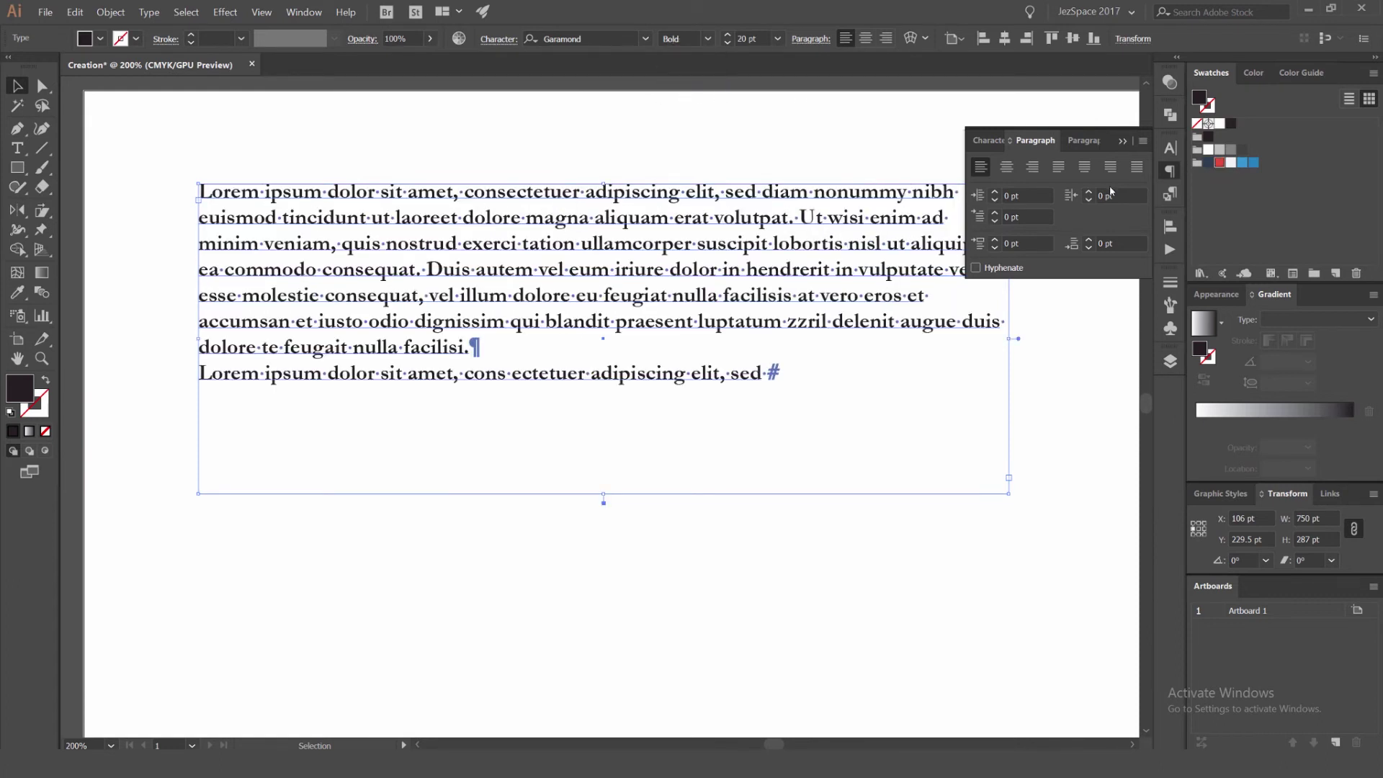
click(1219, 163)
Select all the red text and set its first-line indent to 8 pt
key(t)
click(577, 237)
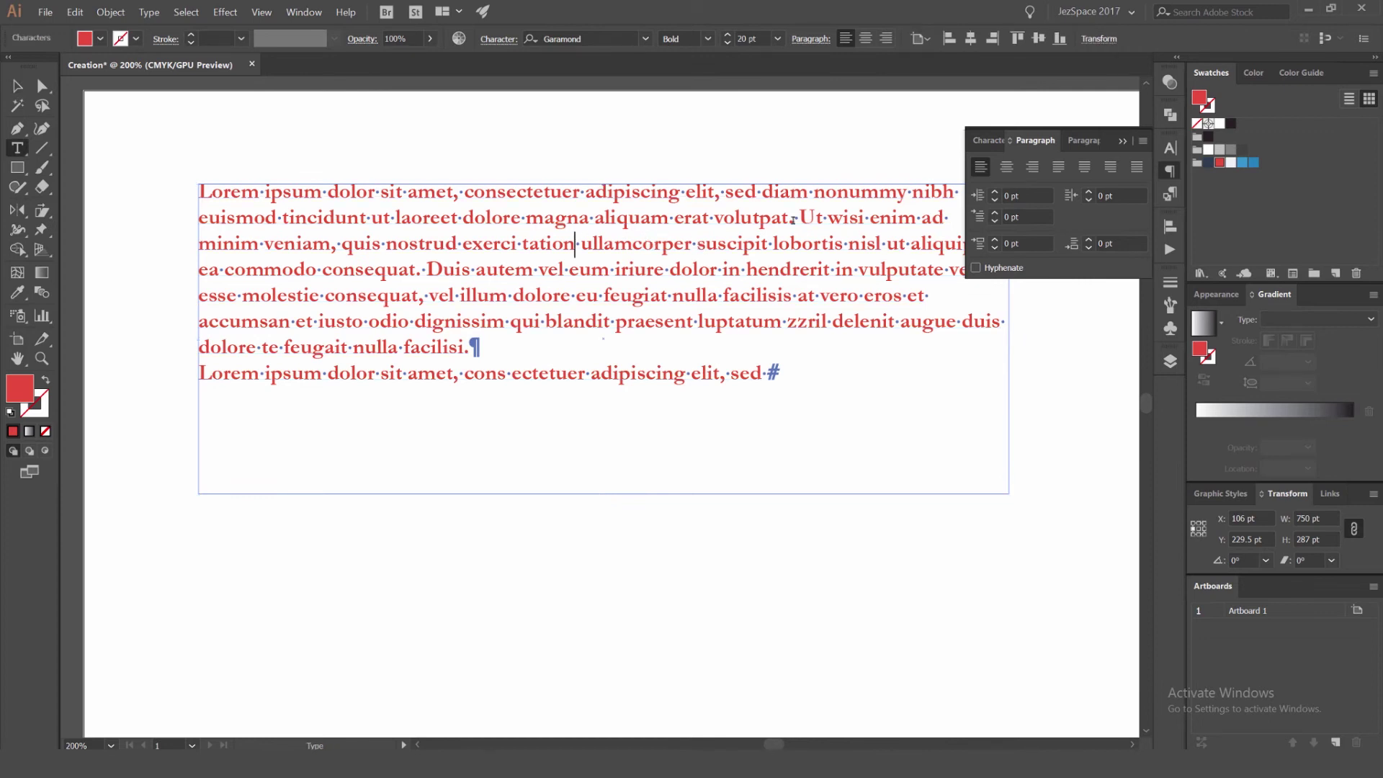
key(ctrl+a)
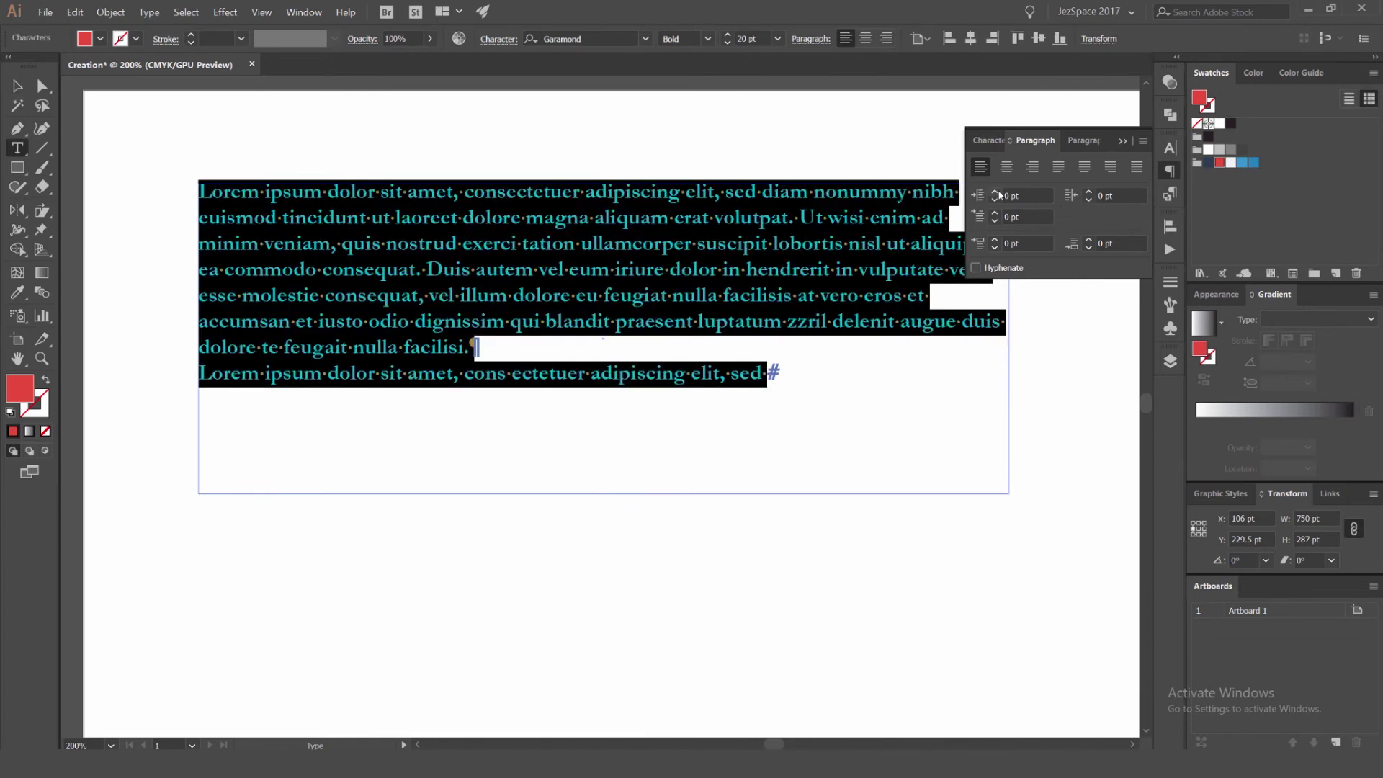
click(517, 215)
key(ctrl+a)
click(995, 212)
click(995, 212)
click(996, 212)
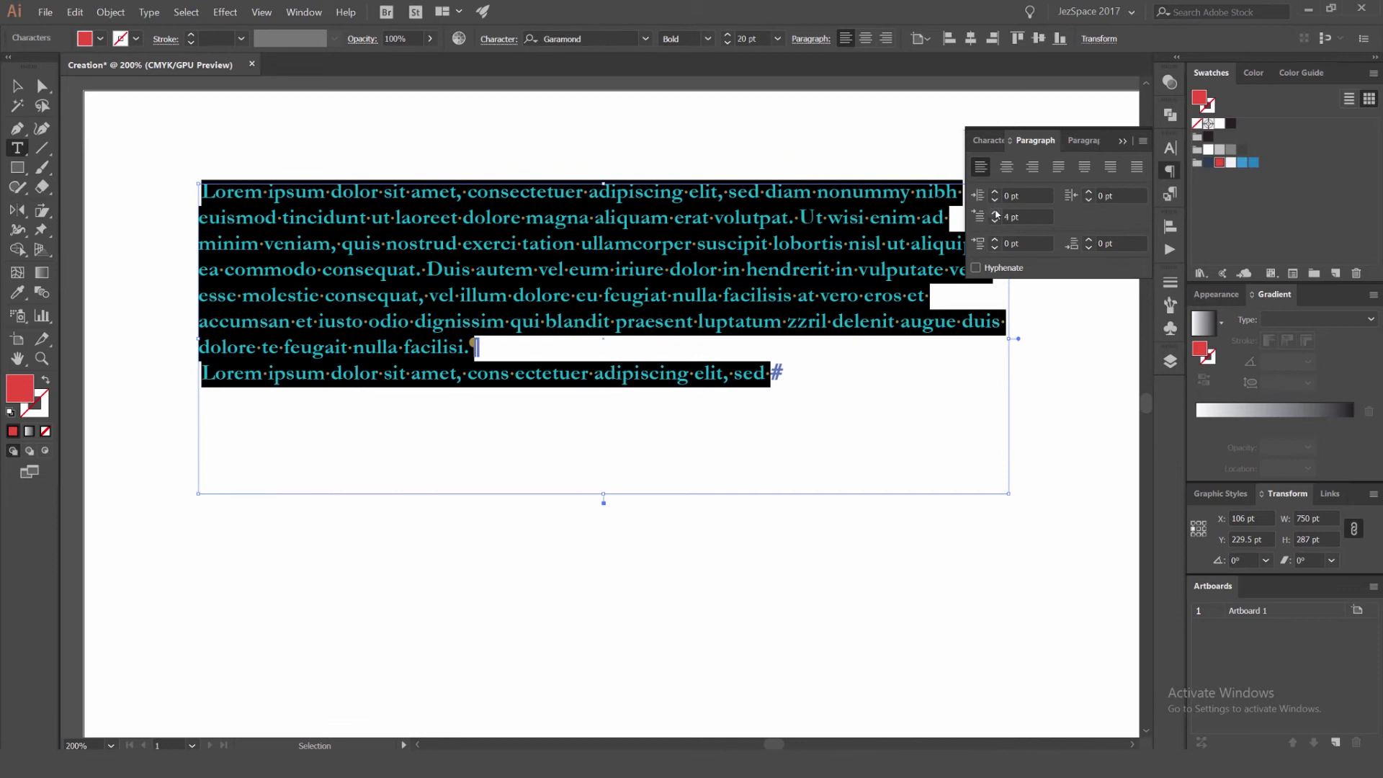
double_click(995, 212)
click(995, 212)
click(995, 213)
click(995, 213)
Delete the second paragraph so the frame holds only the first placeholder paragraph
click(482, 373)
drag(847, 372, 235, 393)
key(BackSpace)
key(BackSpace)
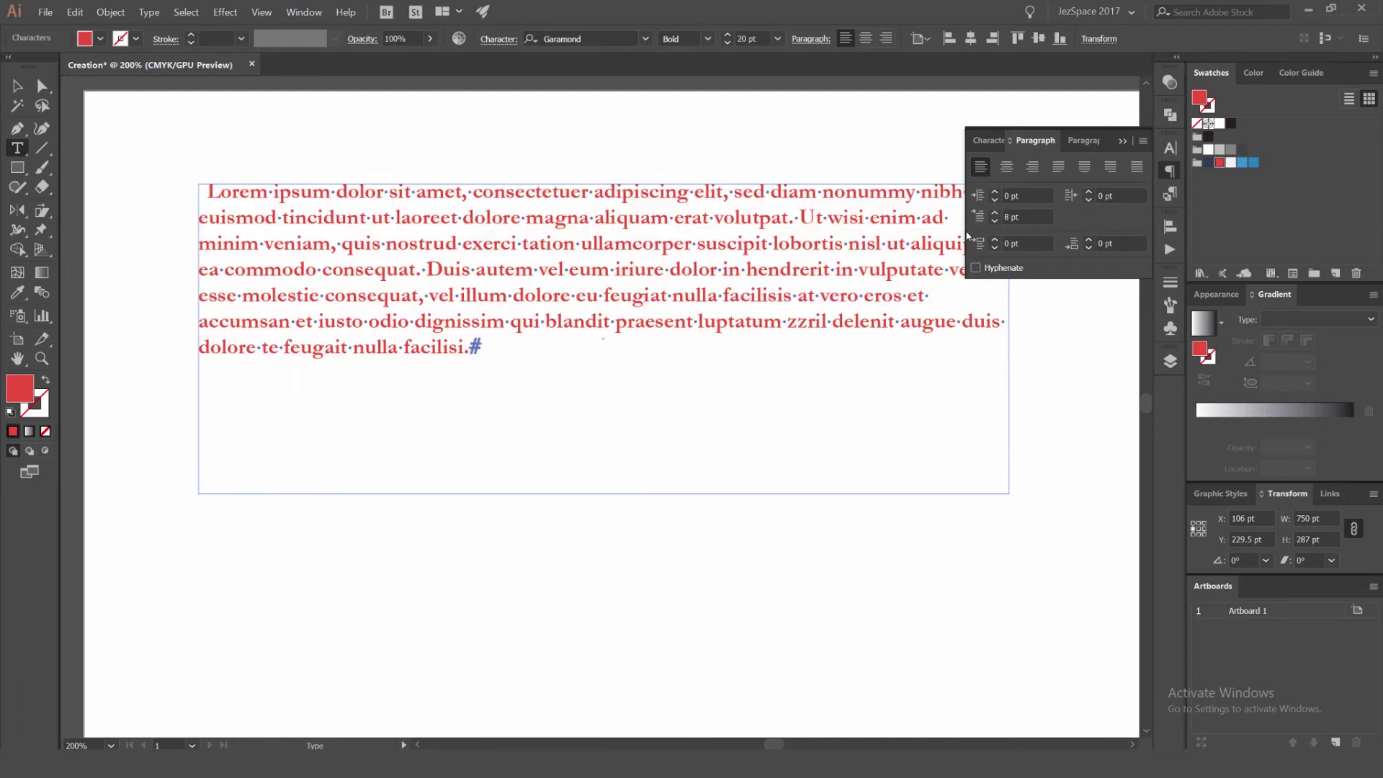
Select the remaining paragraph and set its first-line indent to 20 pt
key(ctrl+a)
click(994, 213)
click(995, 213)
click(746, 217)
key(ctrl+1)
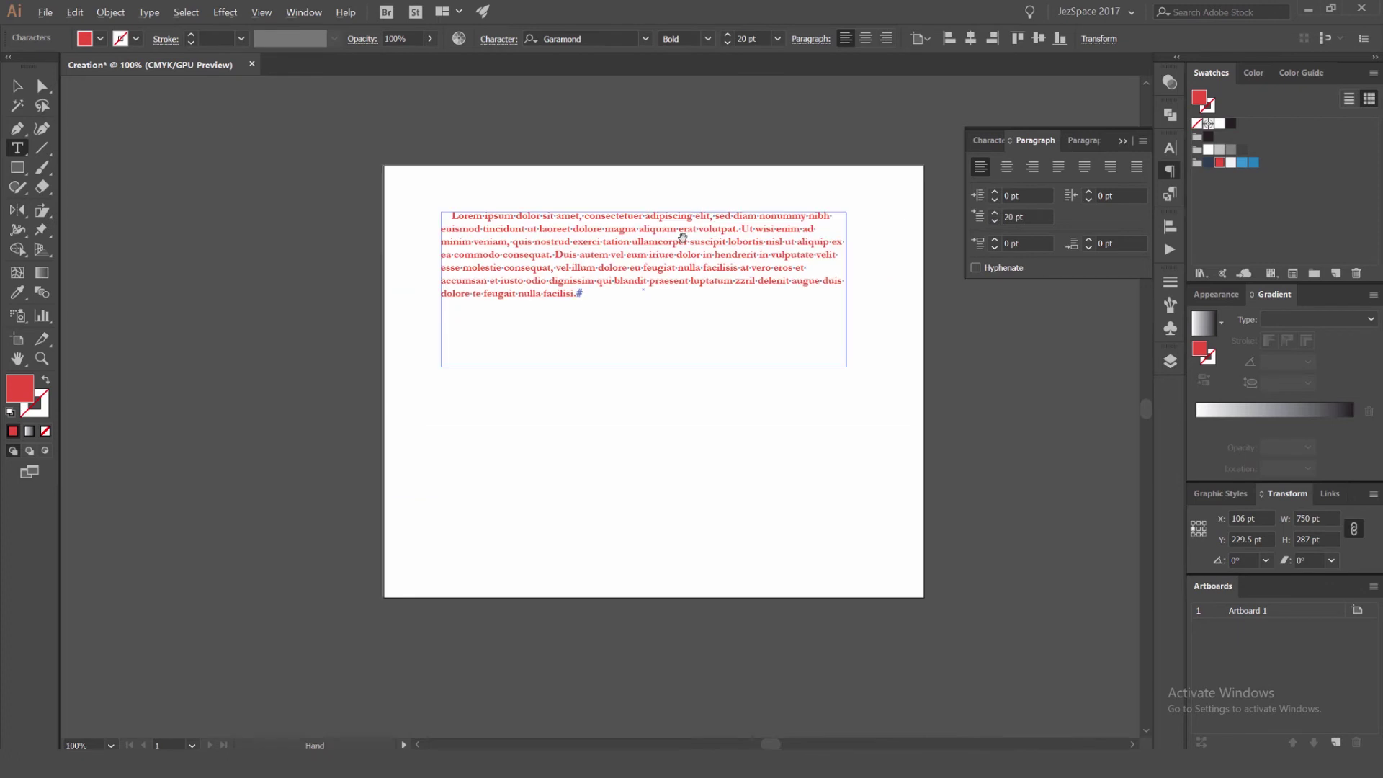
Increase the red text's leading by two increments and its tracking by three increments
key(Escape)
scroll(792, 245, up, 1)
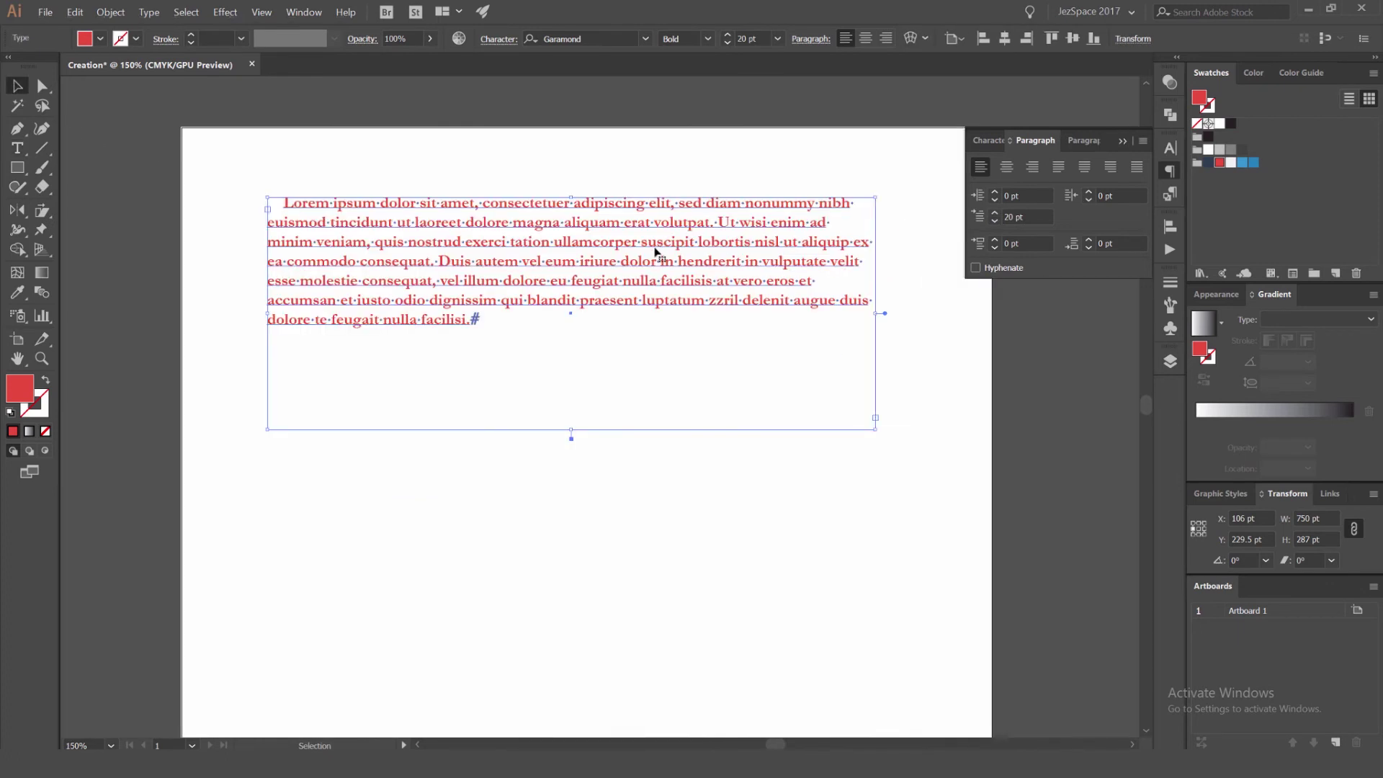
key(alt+Down)
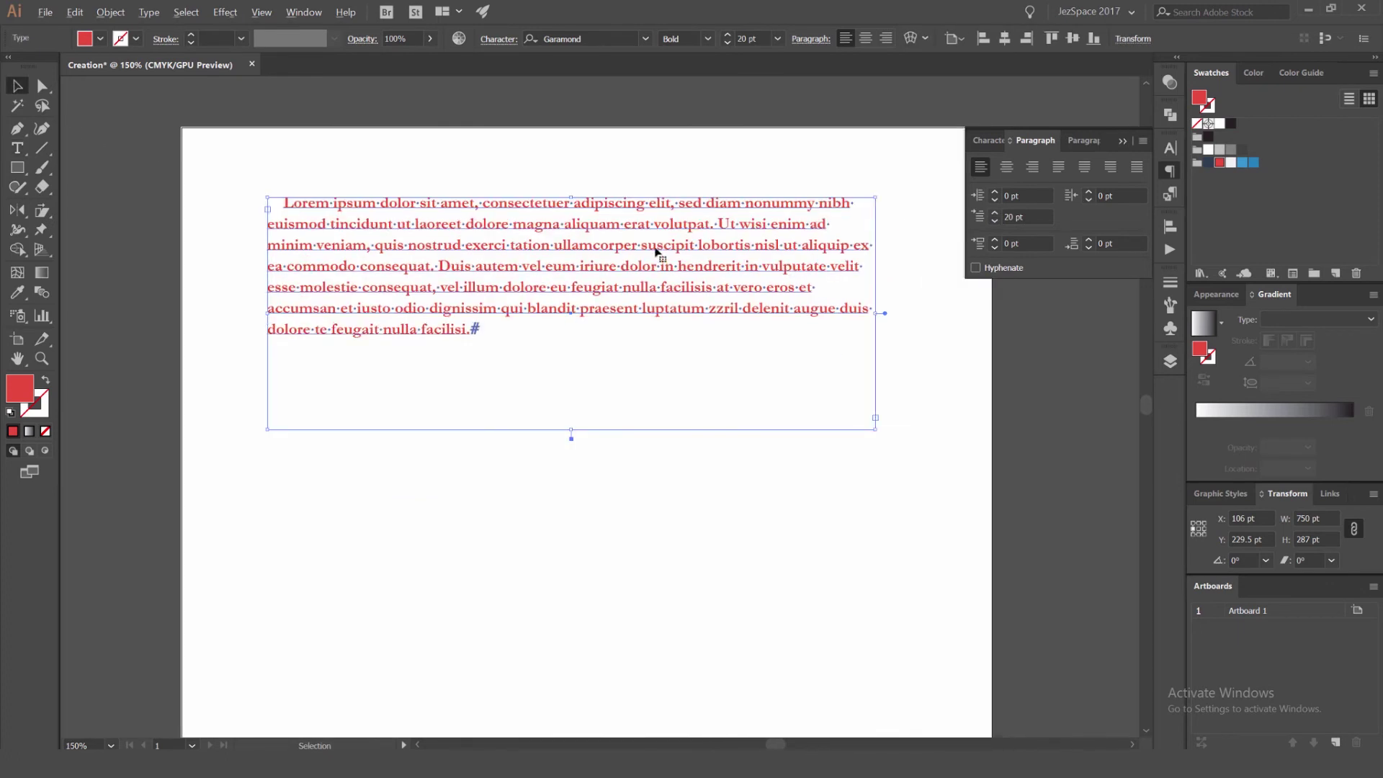
key(alt+Down)
key(alt+Right)
key(alt+Right)
key(alt+Right)
click(611, 173)
scroll(610, 165, down, 2)
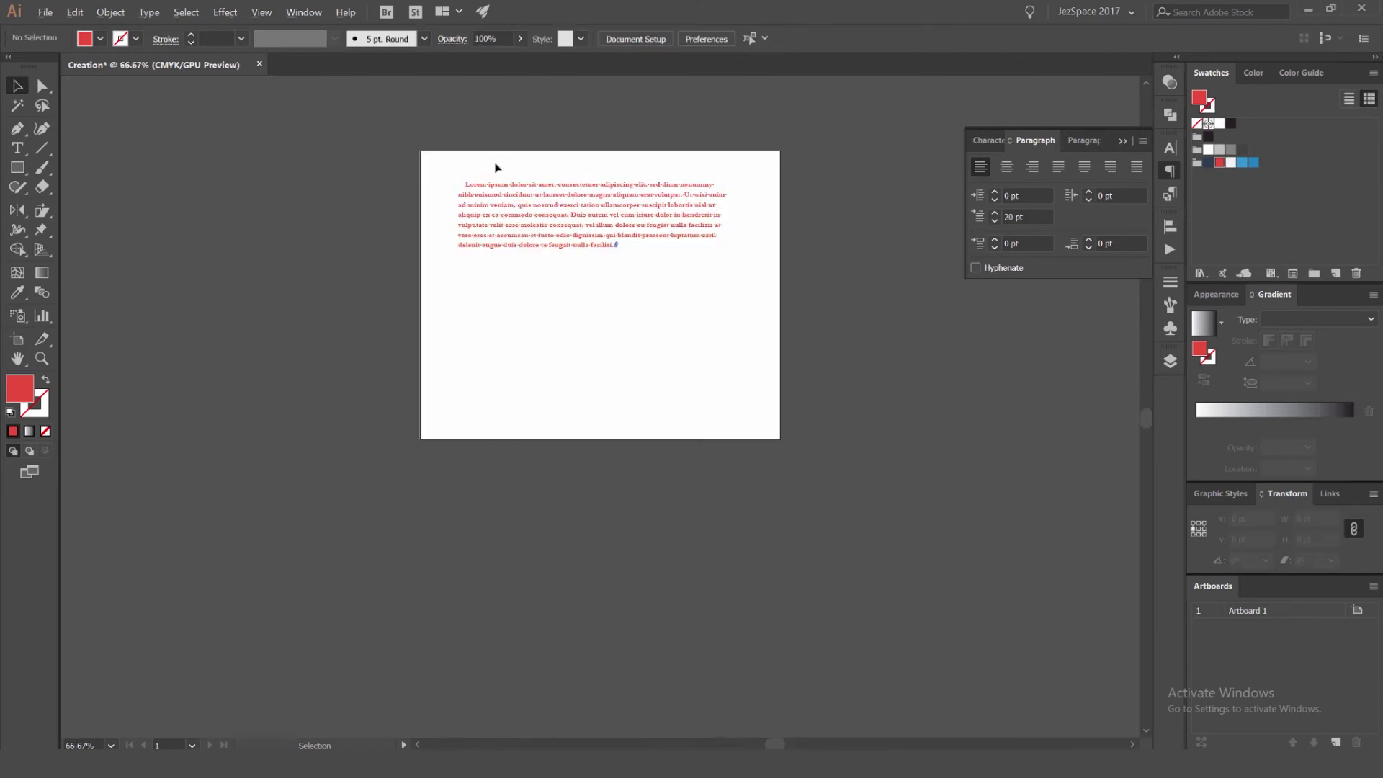
scroll(491, 165, up, 2)
Create a new paragraph style from the red bold placeholder text and apply it to the frame
click(743, 217)
drag(624, 224, 421, 205)
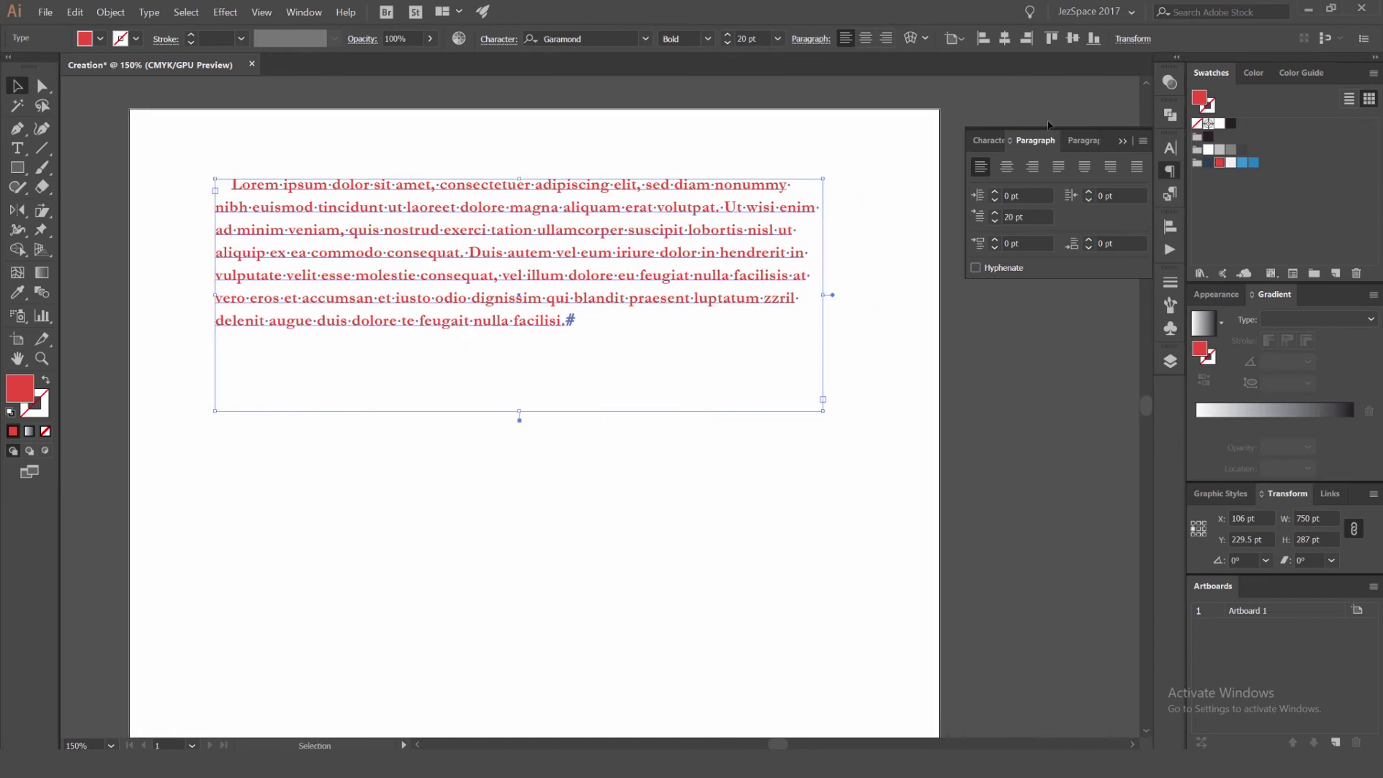
click(1084, 140)
click(714, 164)
drag(755, 119, 560, 308)
key(alt)
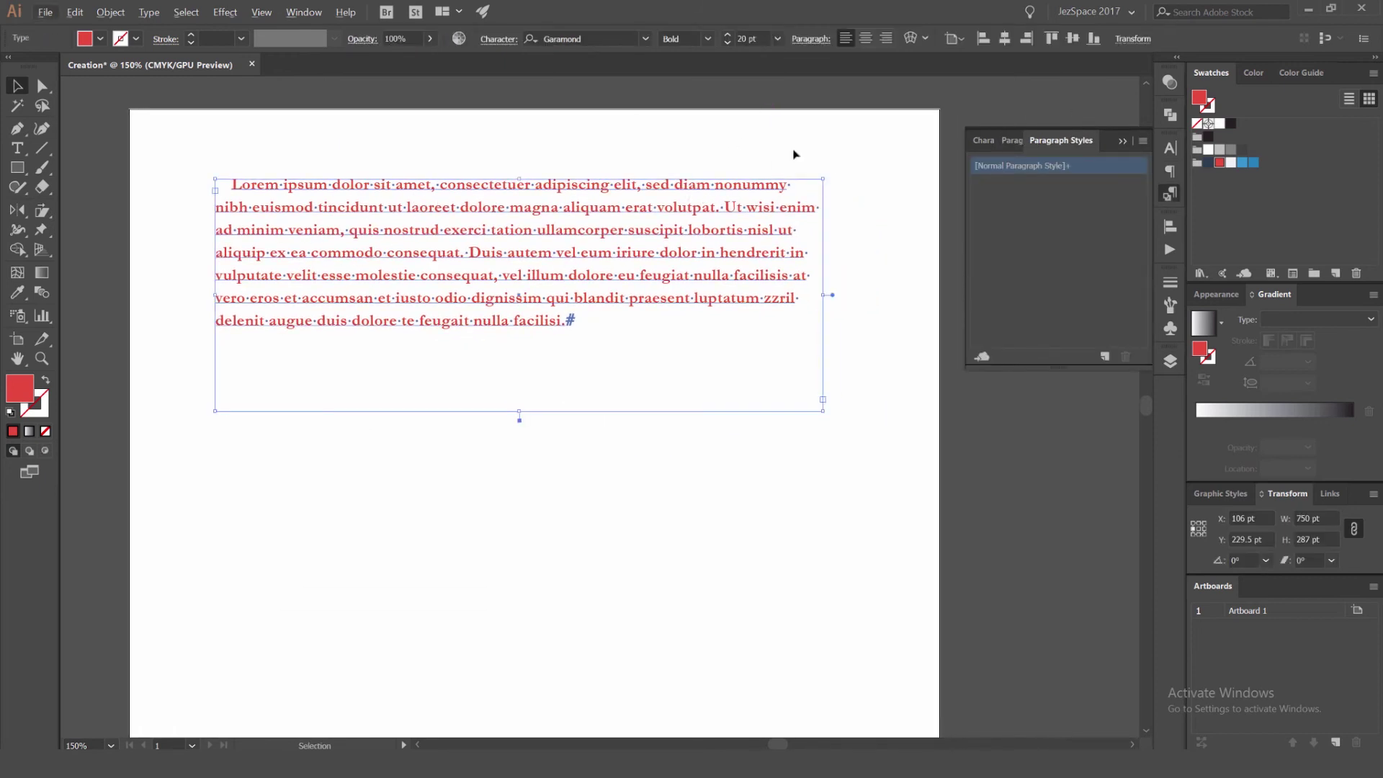
click(1104, 356)
click(1037, 184)
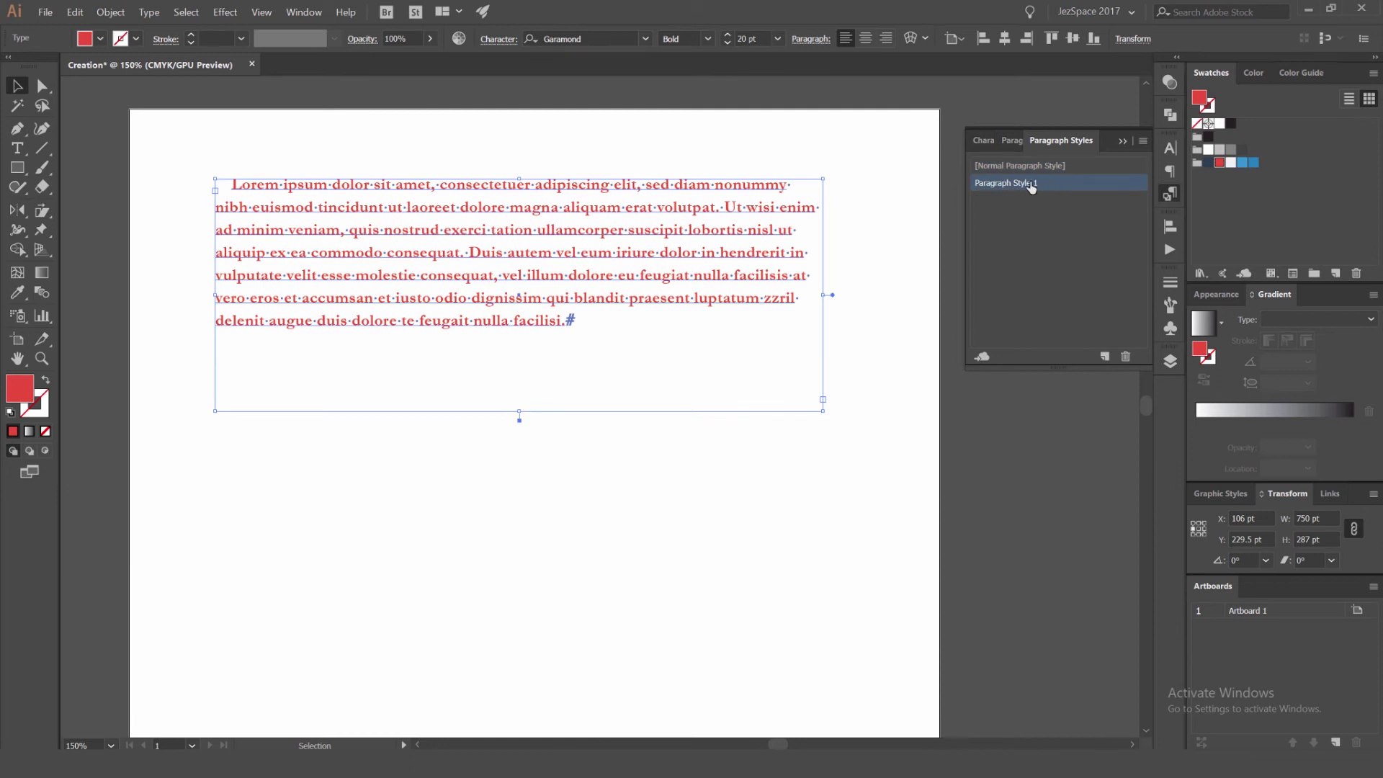
Rename the new paragraph style as Red Body
double_click(1015, 184)
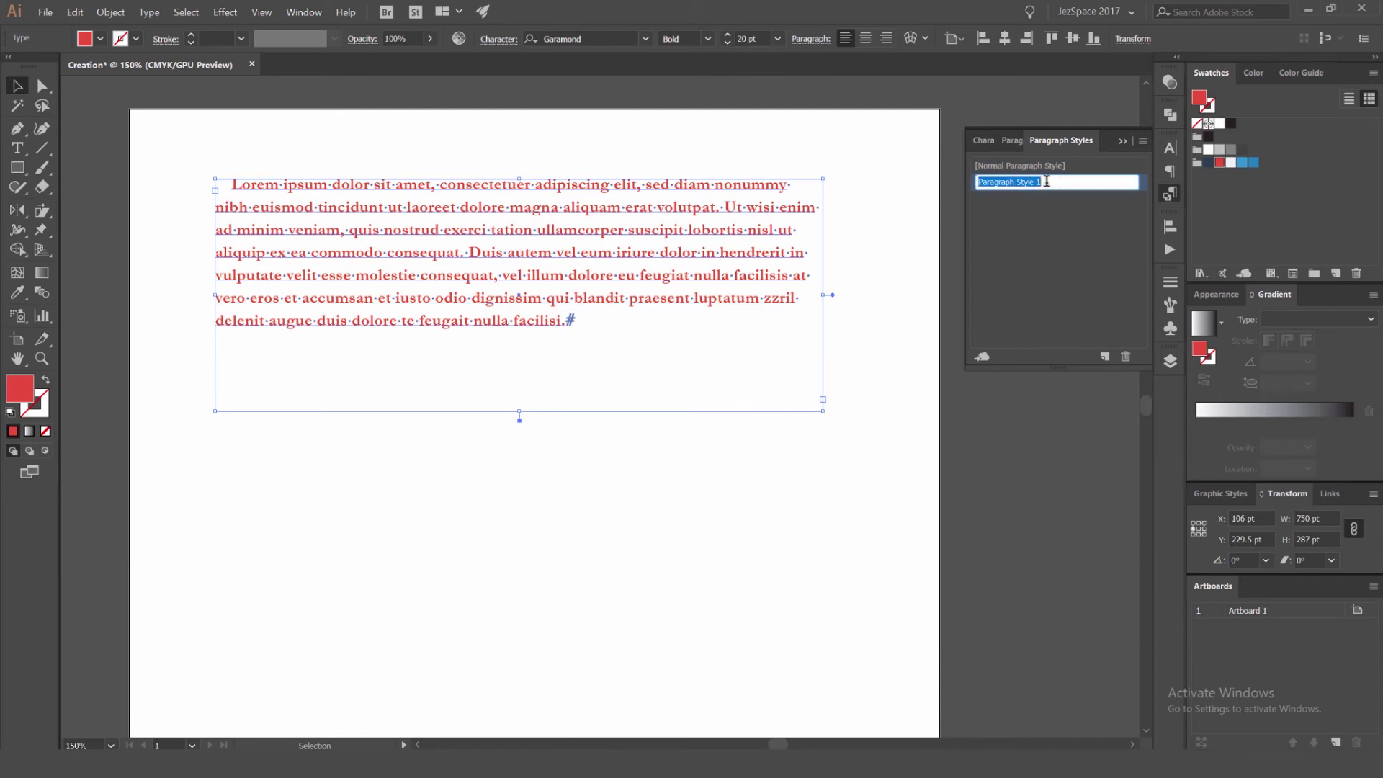
text(Red Body)
key(Return)
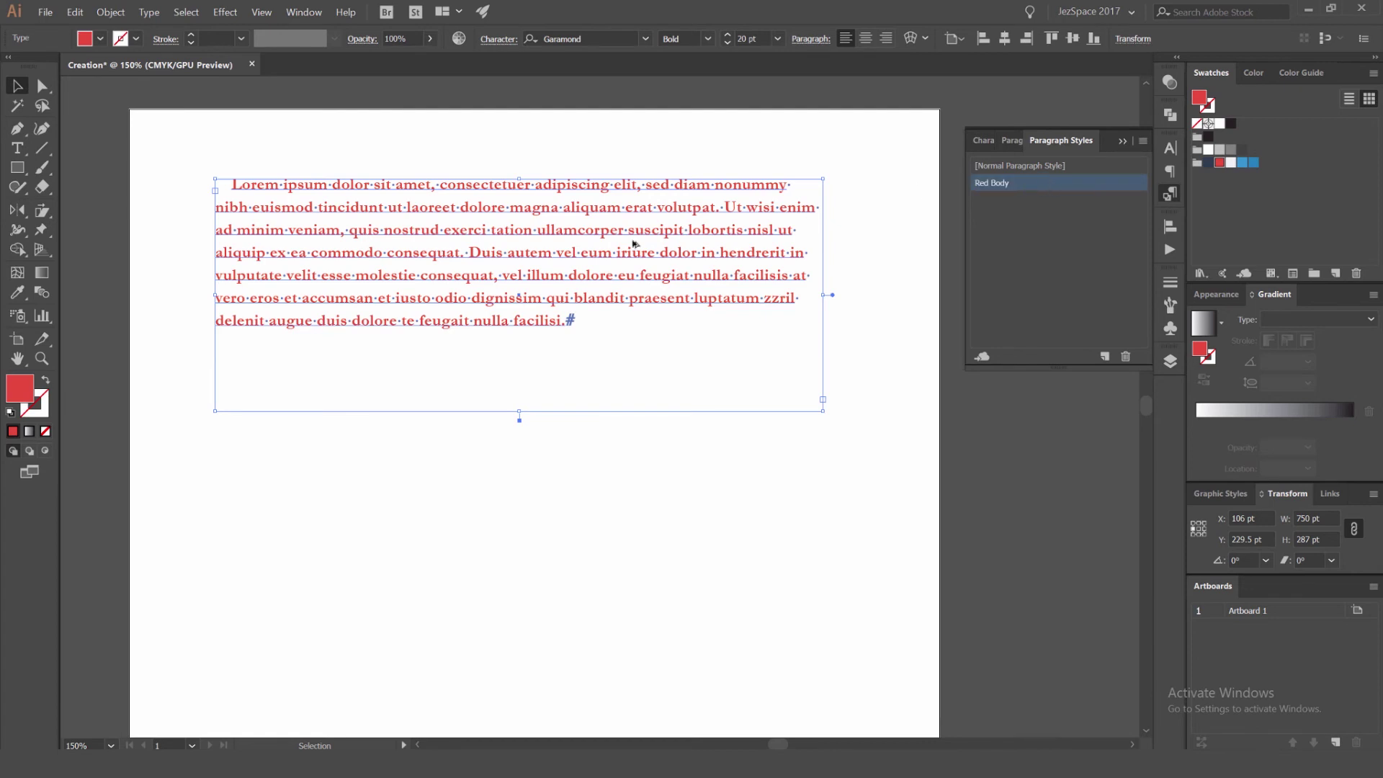
key(ctrl+minus)
key(ctrl+minus)
click(640, 296)
drag(669, 302, 391, 368)
key(t)
drag(587, 212, 885, 452)
key(BackSpace)
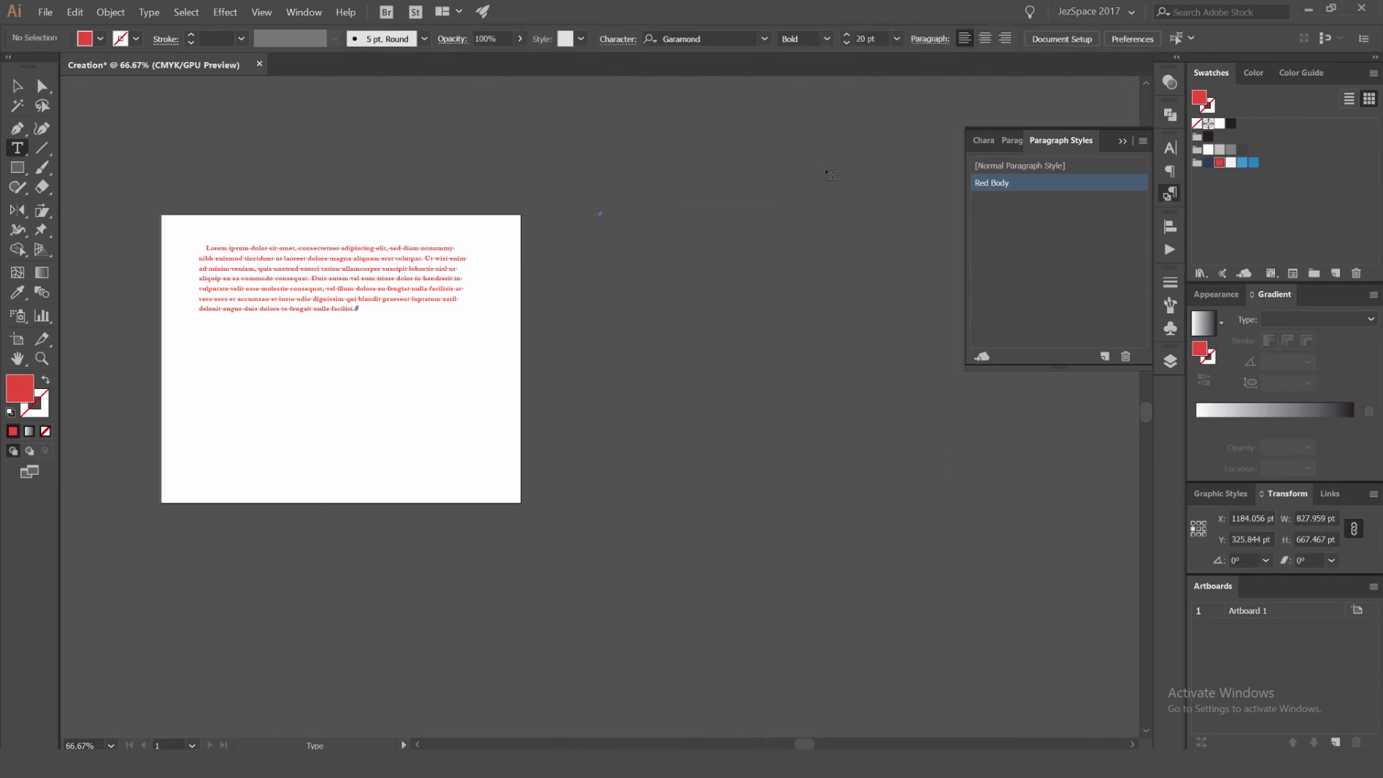
key(Escape)
key(ctrl+z)
click(618, 160)
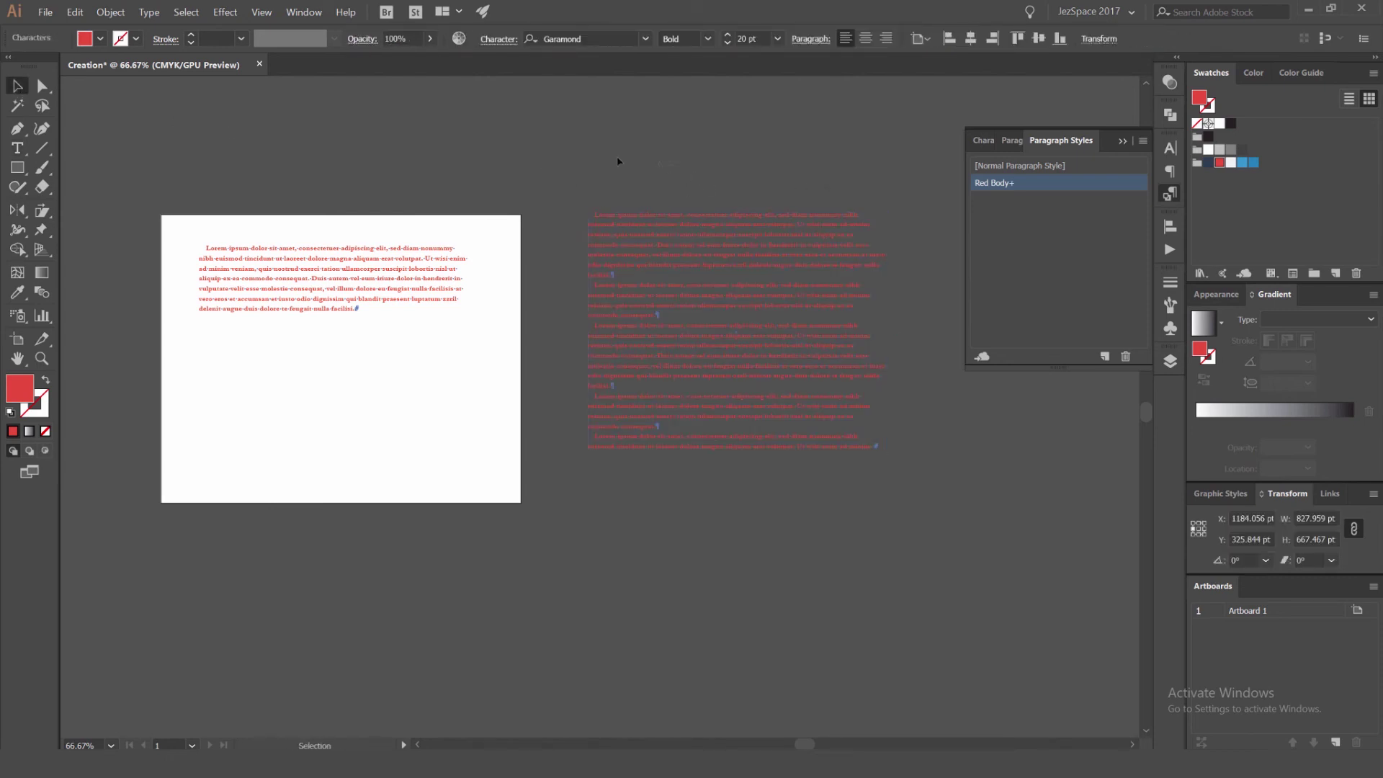
click(716, 234)
drag(885, 448, 791, 372)
key(Delete)
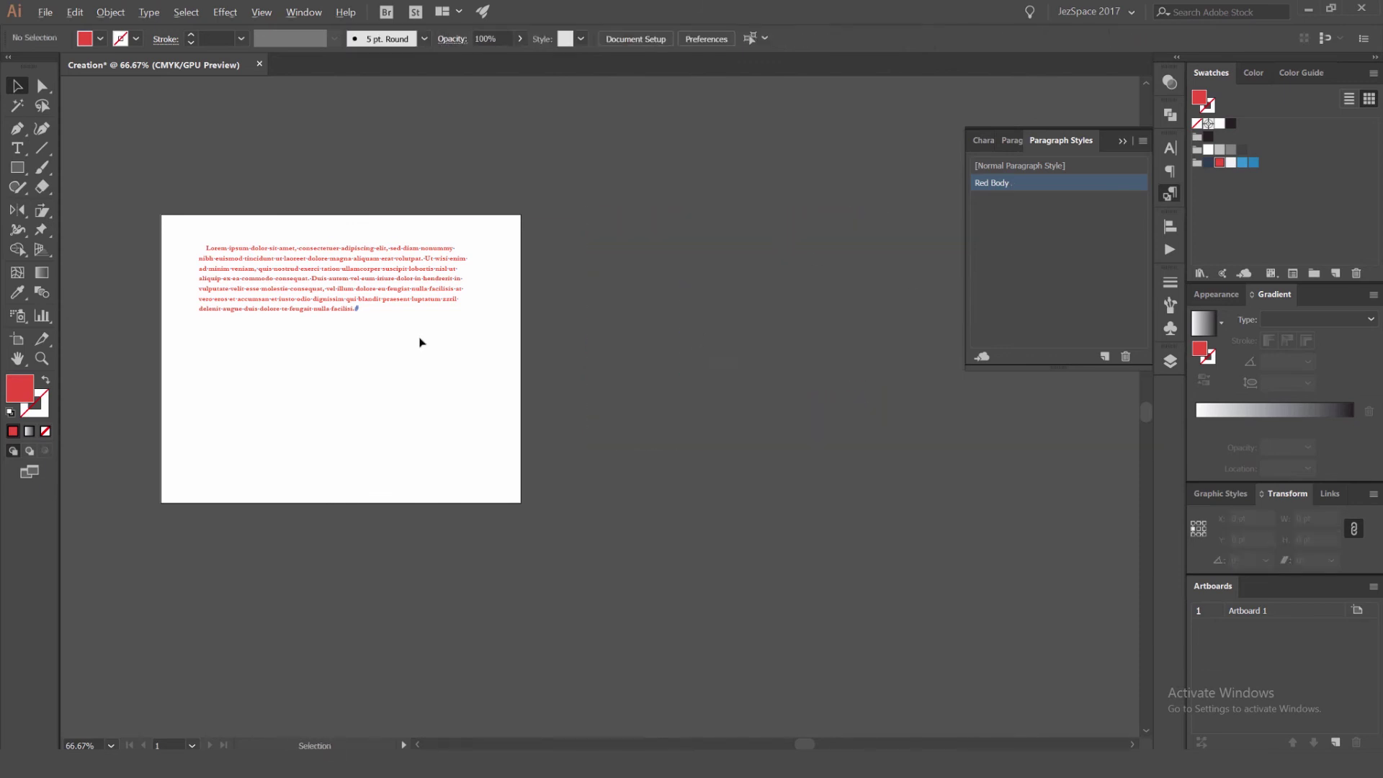
Draw a second placeholder area text frame about 755 by 309 pt below the red paragraph
key(ctrl+equal)
key(ctrl+equal)
key(t)
drag(236, 334, 848, 584)
Reset the second frame's placeholder text to [Normal Paragraph Style], cutting it and pasting it back into the frame
click(1019, 167)
key(ctrl+x)
ctrl+click(784, 283)
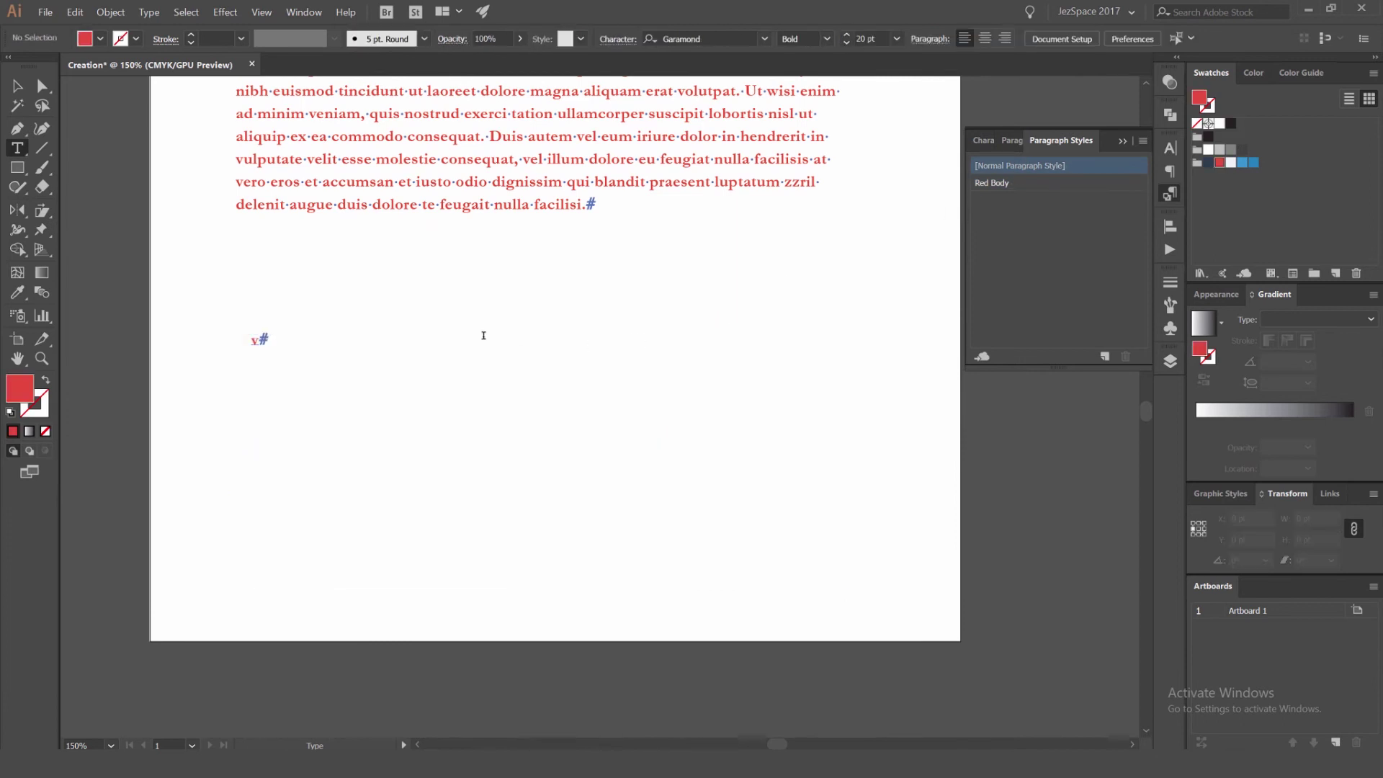
click(471, 351)
key(ctrl+v)
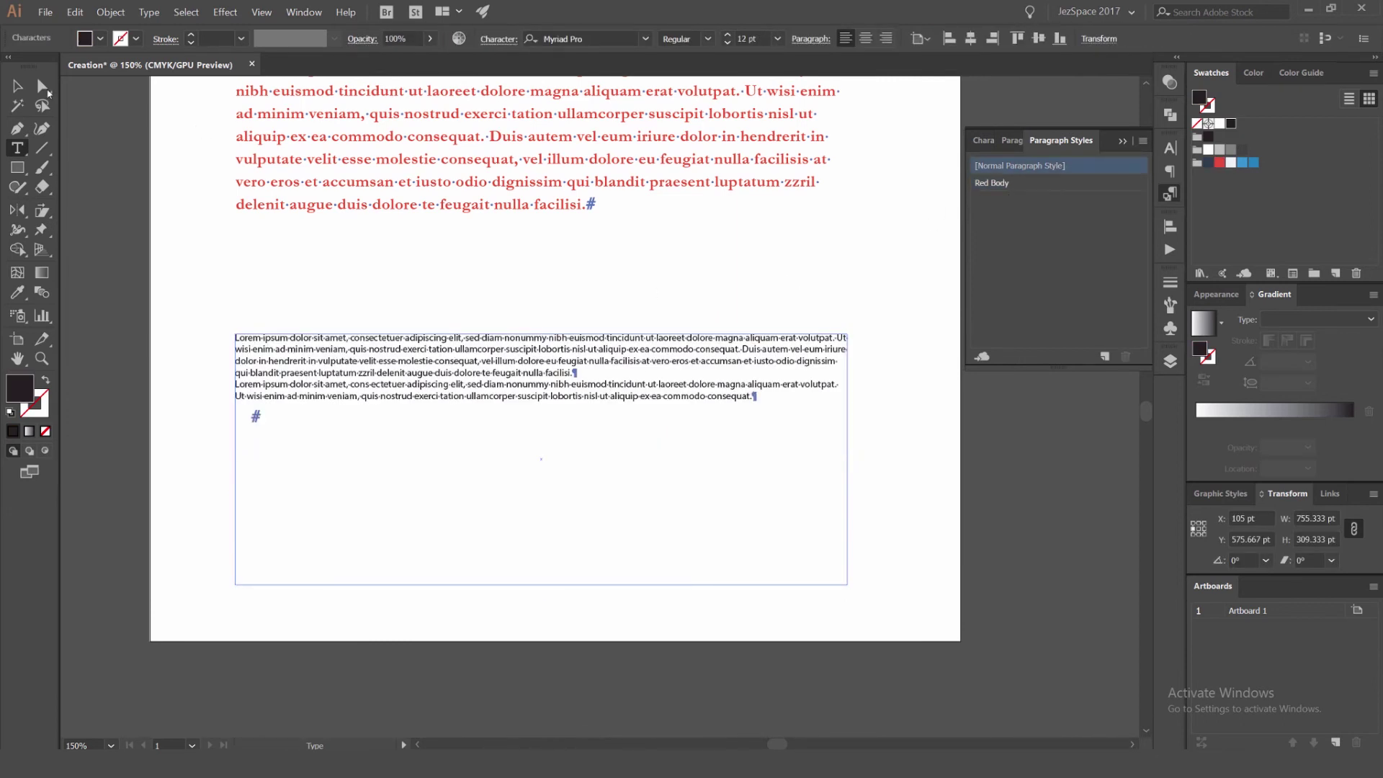
Apply the Red Body paragraph style to the second text frame and compare its formatting with the first frame
key(v)
scroll(510, 367, up, 2)
scroll(418, 362, down, 2)
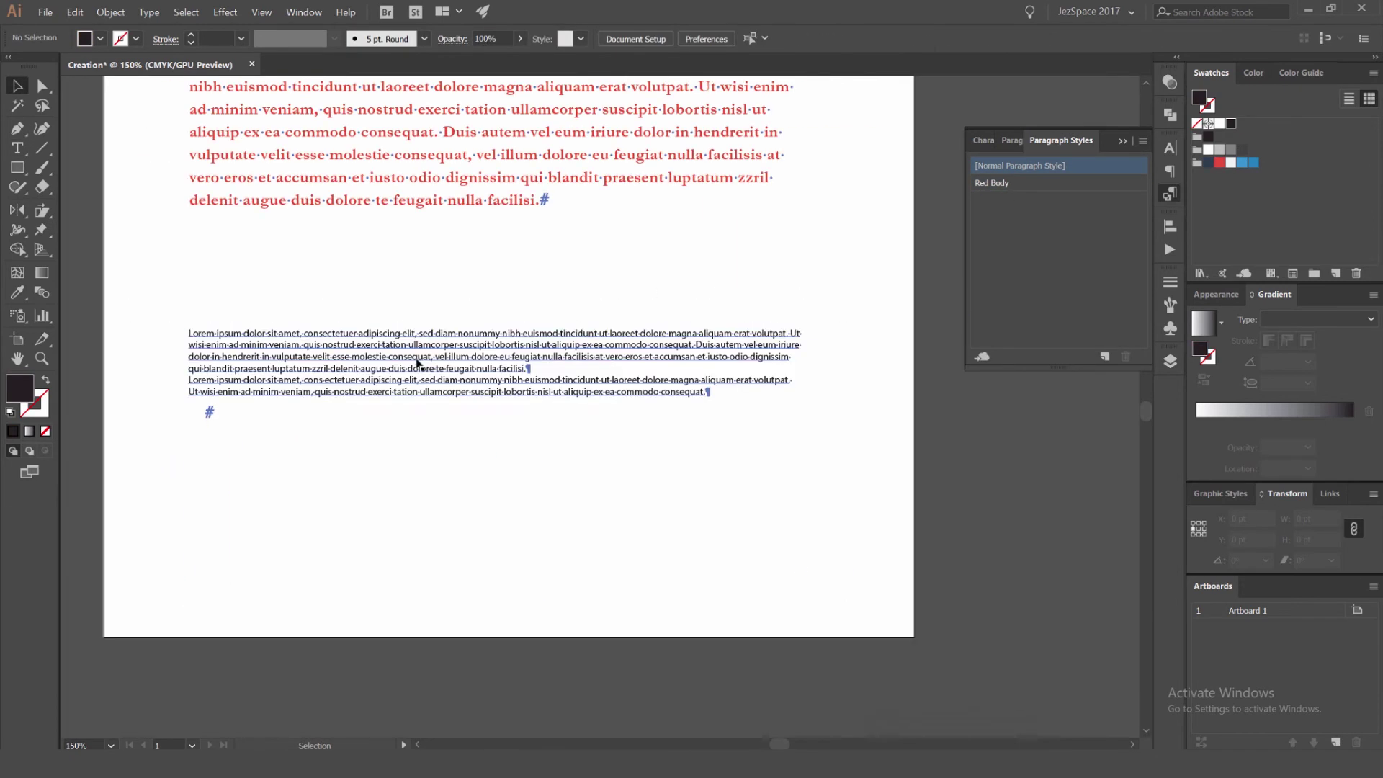
click(1032, 186)
scroll(706, 317, down, 2)
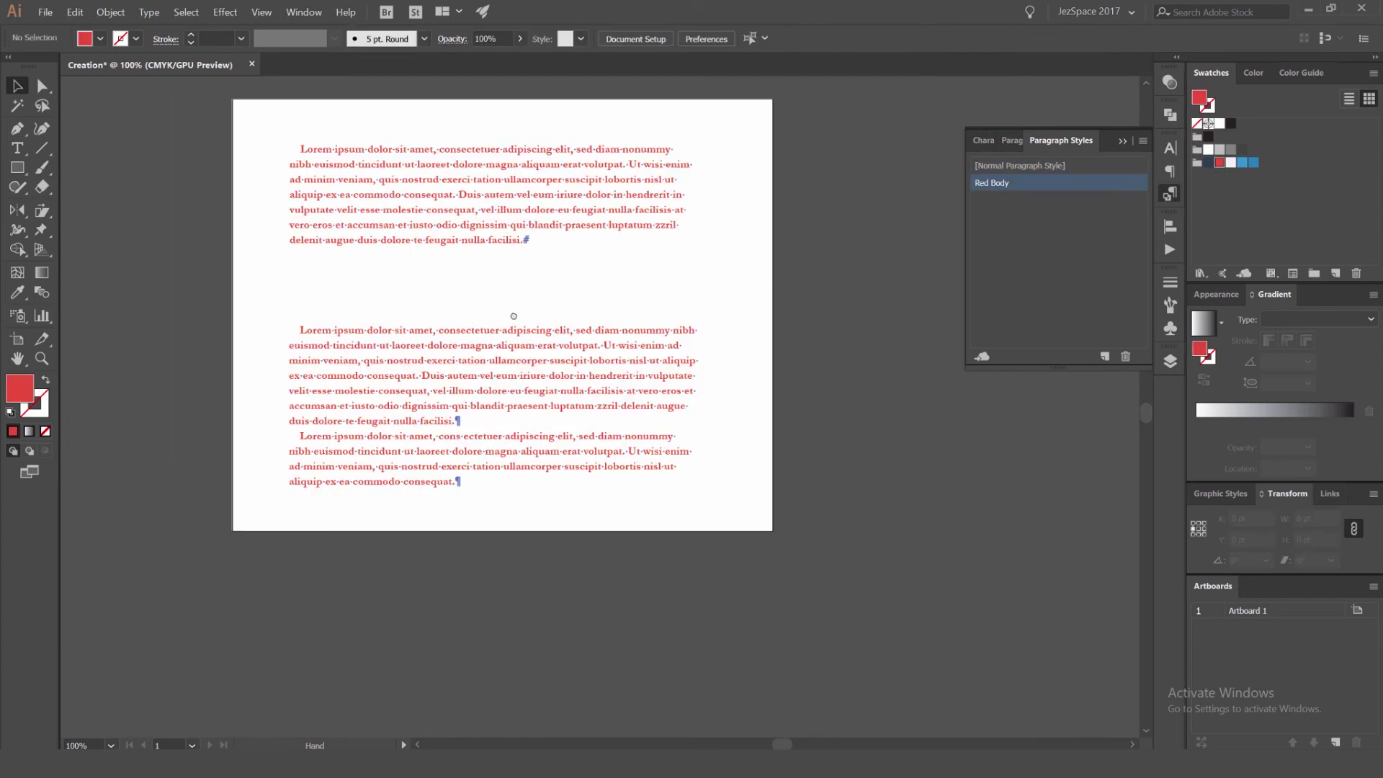
click(395, 119)
scroll(503, 216, up, 2)
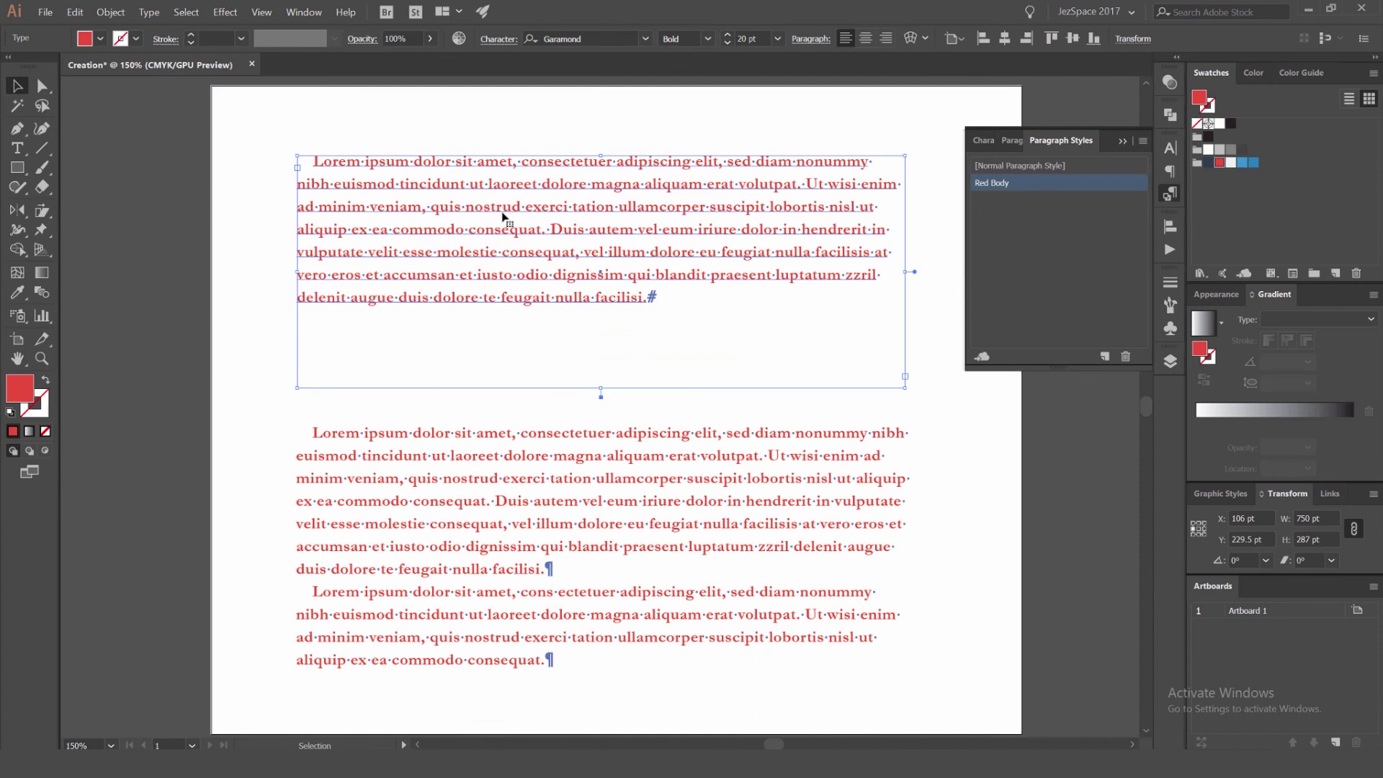
click(643, 472)
scroll(480, 437, up, 3)
scroll(527, 453, down, 2)
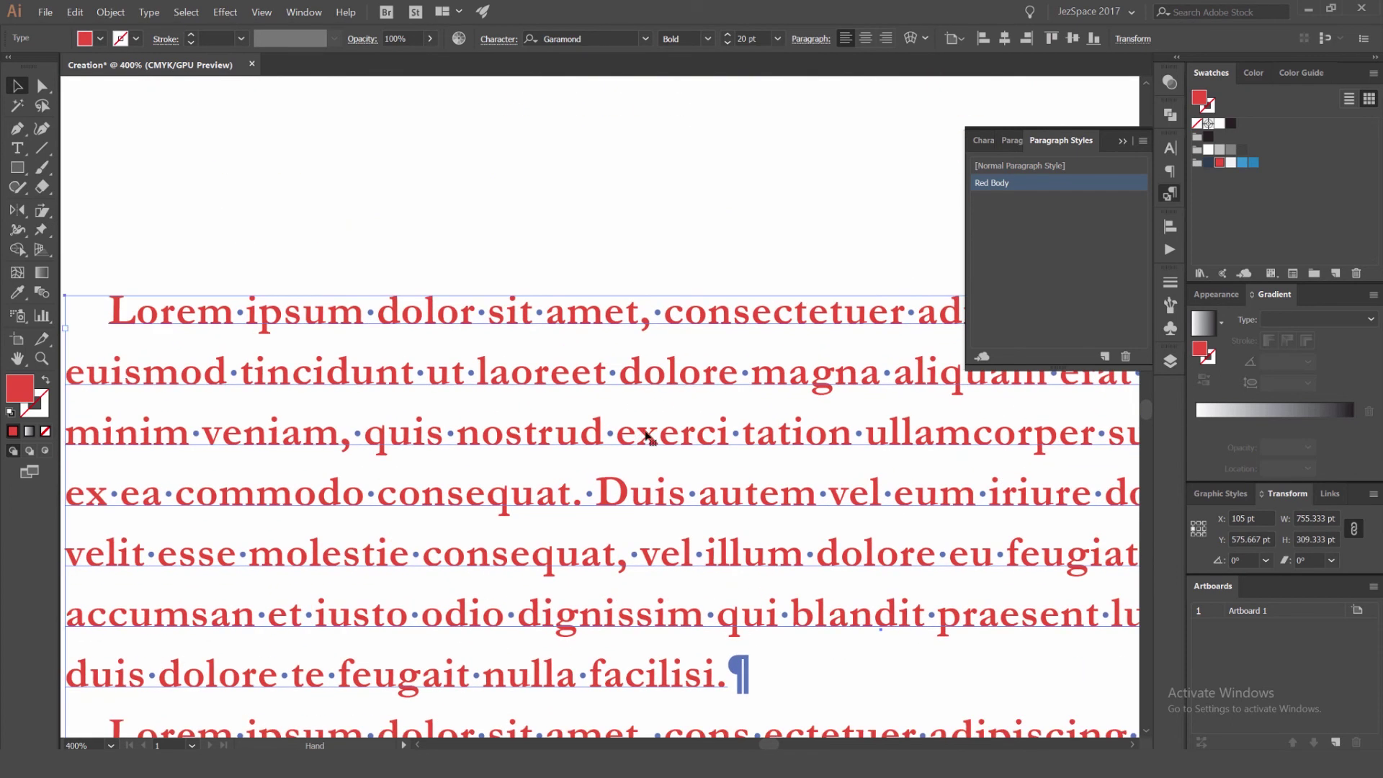
Extend the artboard's lower edge downward to add blank space below the second text frame
scroll(734, 295, down, 1)
drag(734, 295, 520, 347)
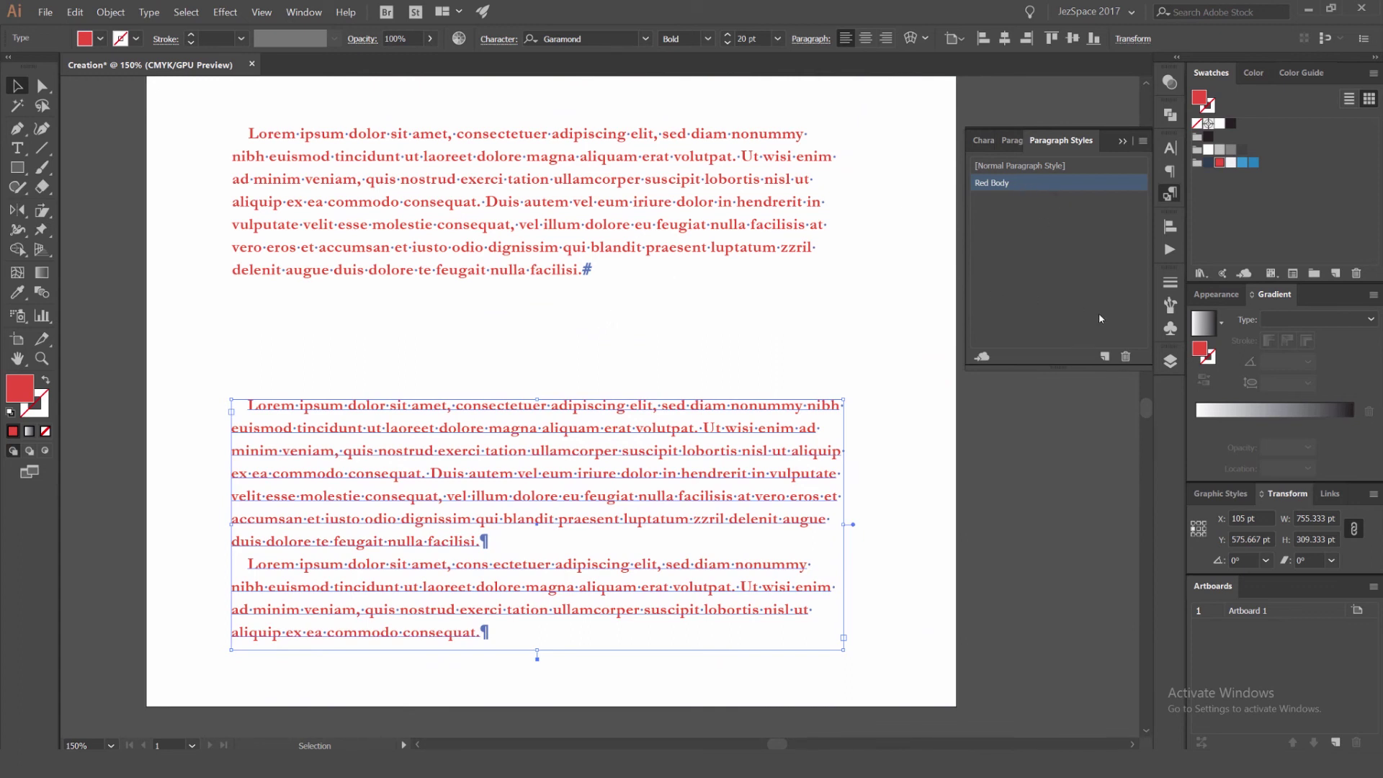
drag(908, 301, 485, 386)
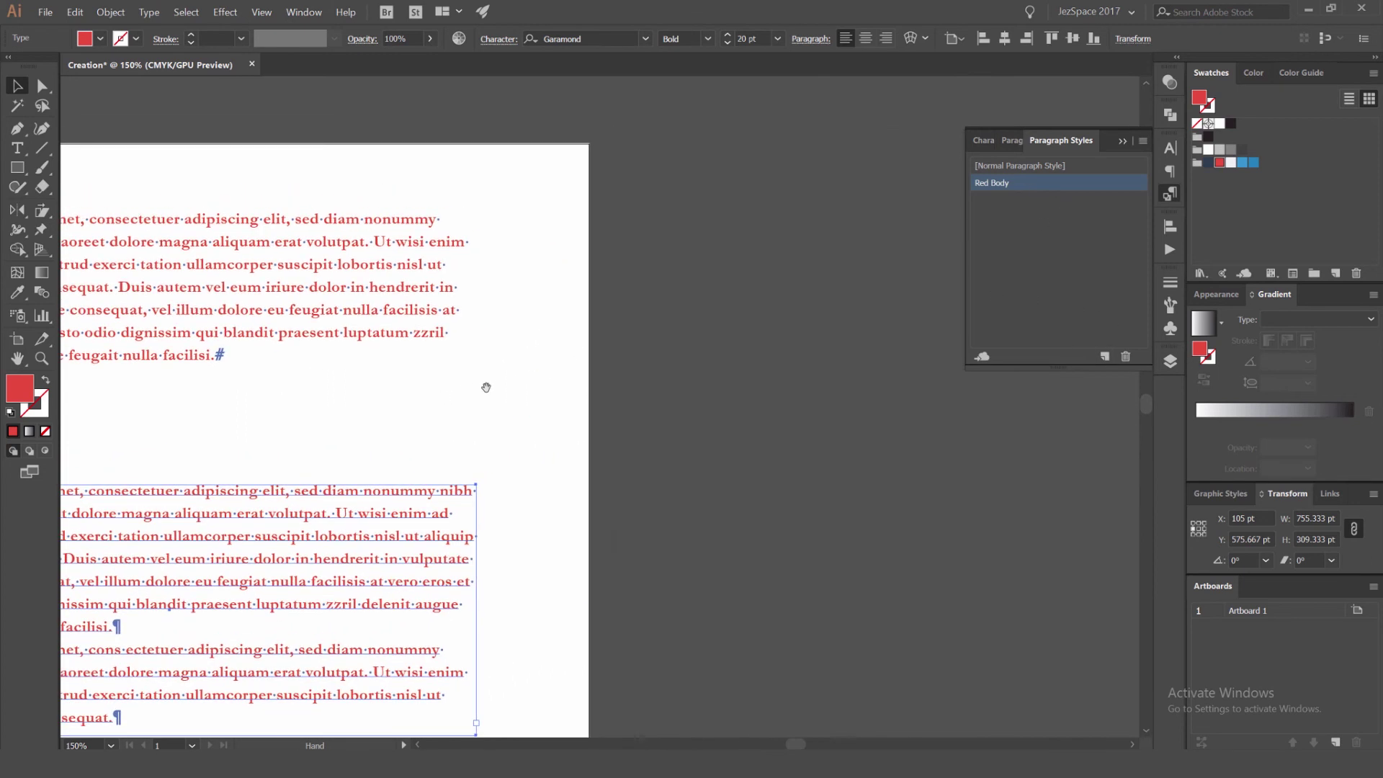
drag(605, 280, 406, 299)
scroll(163, 386, down, 2)
click(17, 339)
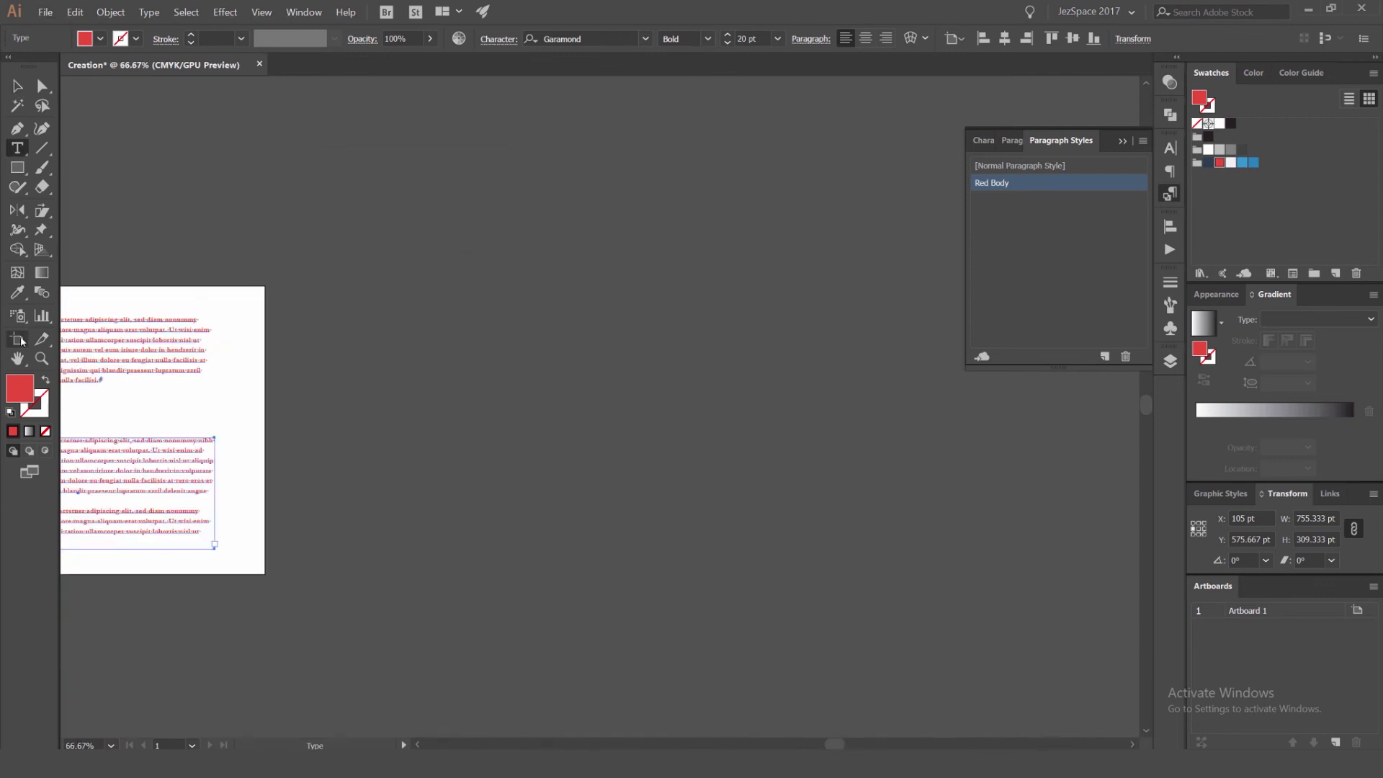
drag(106, 487, 499, 383)
drag(478, 471, 484, 650)
key(v)
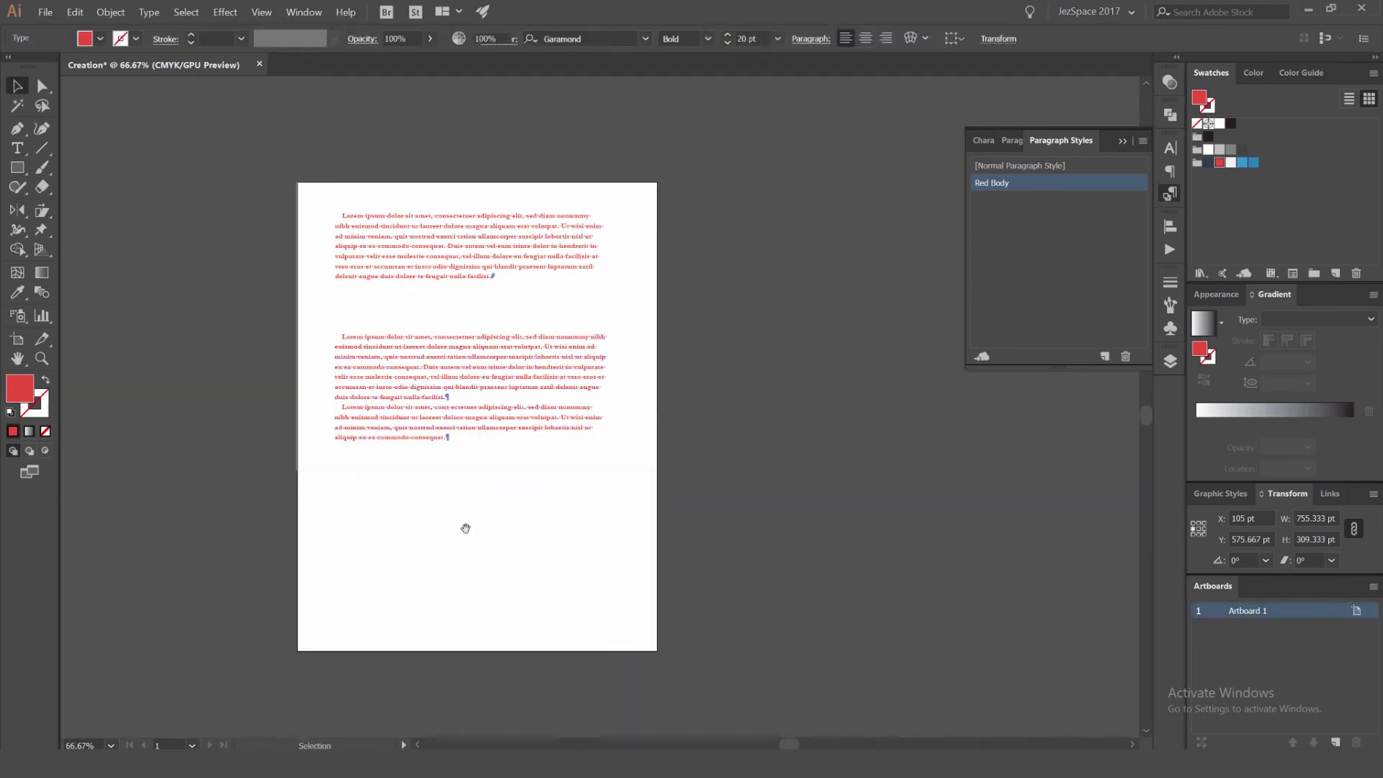
Draw a third area text frame about 374 by 113 pt in the blank space below the second frame
drag(463, 527, 611, 442)
scroll(552, 423, up, 2)
scroll(552, 423, down, 2)
key(t)
drag(472, 324, 774, 414)
Increase the font size of all text in the new frame to 56 pt
key(ctrl+a)
key(ctrl+shift+period)
key(ctrl+shift+period)
key(ctrl+shift+period)
key(ctrl+shift+period)
key(ctrl+shift+period)
key(ctrl+shift+period)
key(ctrl+shift+period)
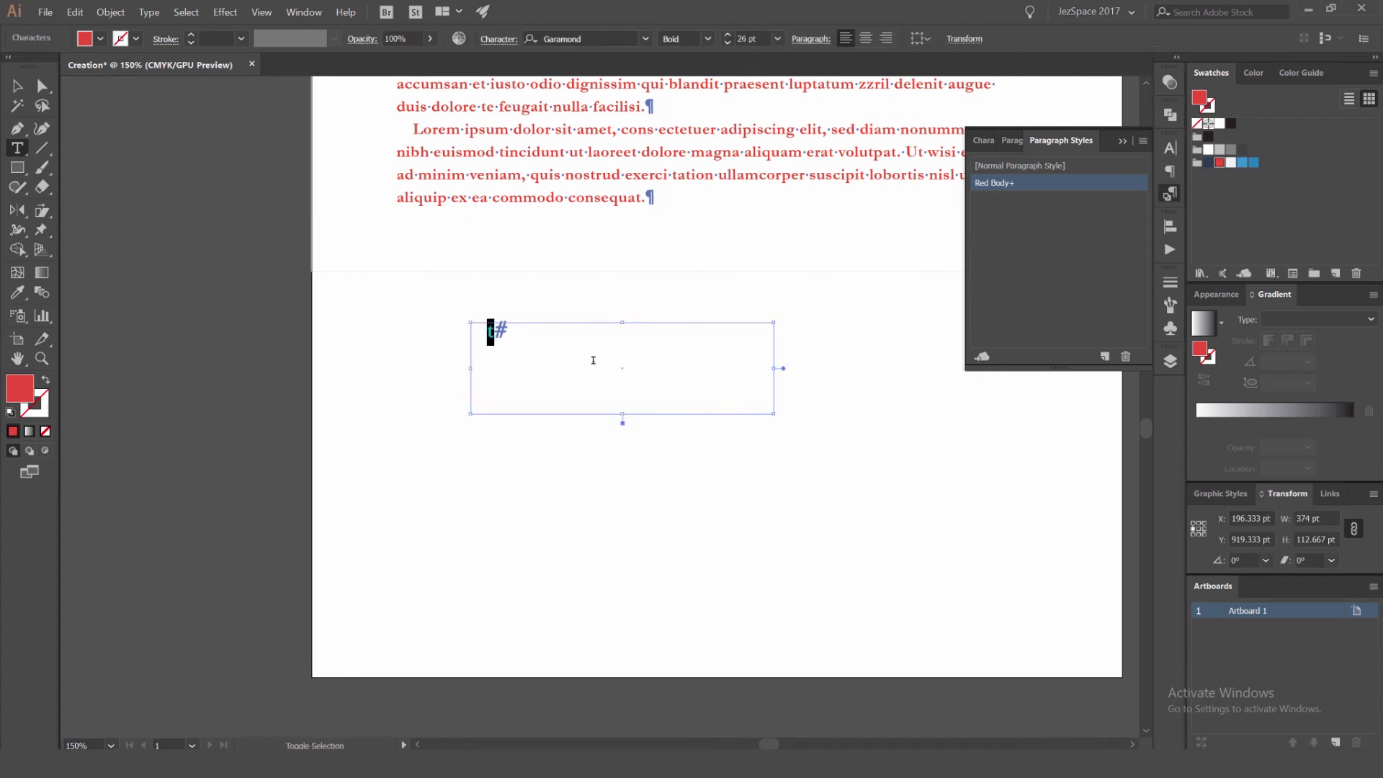
key(ctrl+shift+period)
key(ctrl+shift+period)
key(ctrl+shift+period)
key(ctrl+shift+period)
key(ctrl+shift+period)
key(ctrl+shift+period)
key(ctrl+shift+period)
key(ctrl+shift+period)
key(ctrl+shift+period)
key(ctrl+shift+period)
key(ctrl+shift+period)
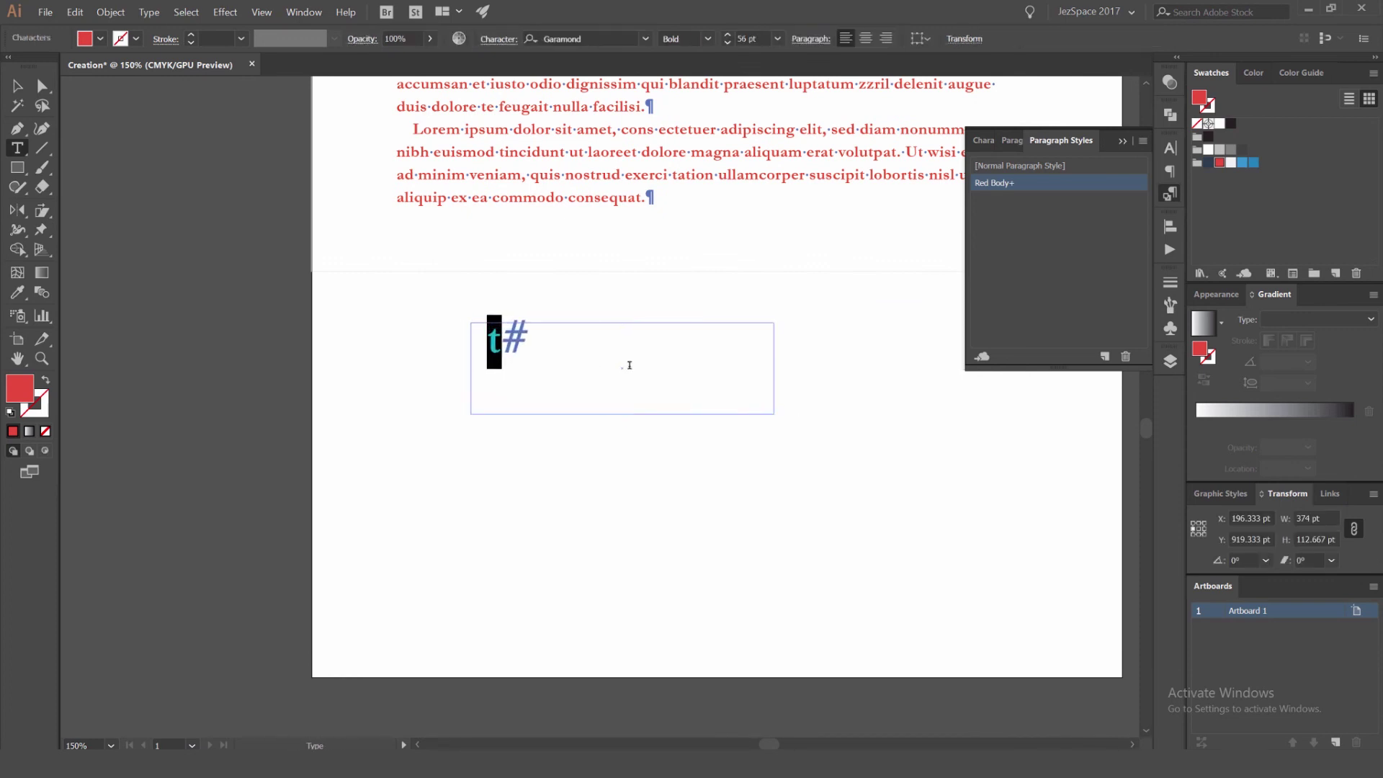
Enter HEALINE as the new frame's text and widen the frame to about 551 pt
text(HEALIND)
key(BackSpace)
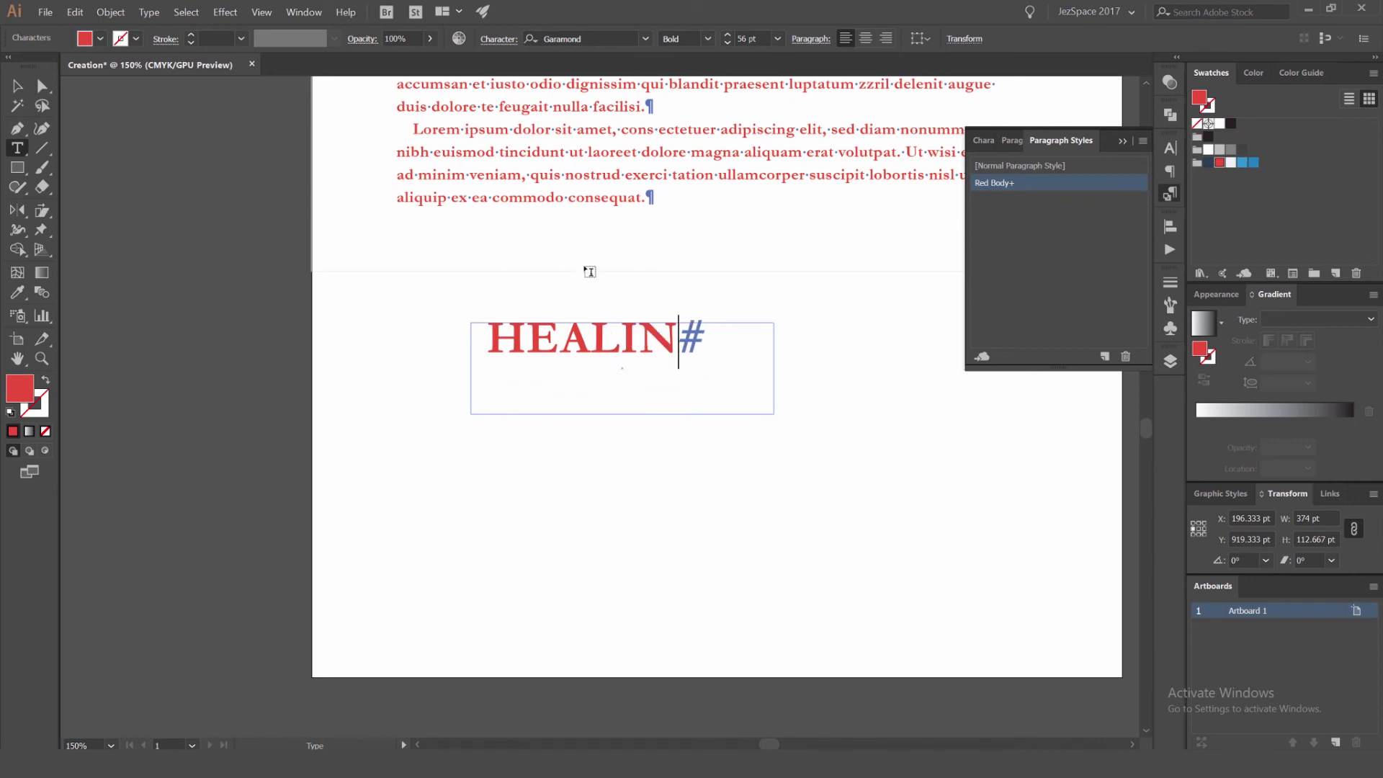
text(E)
key(Escape)
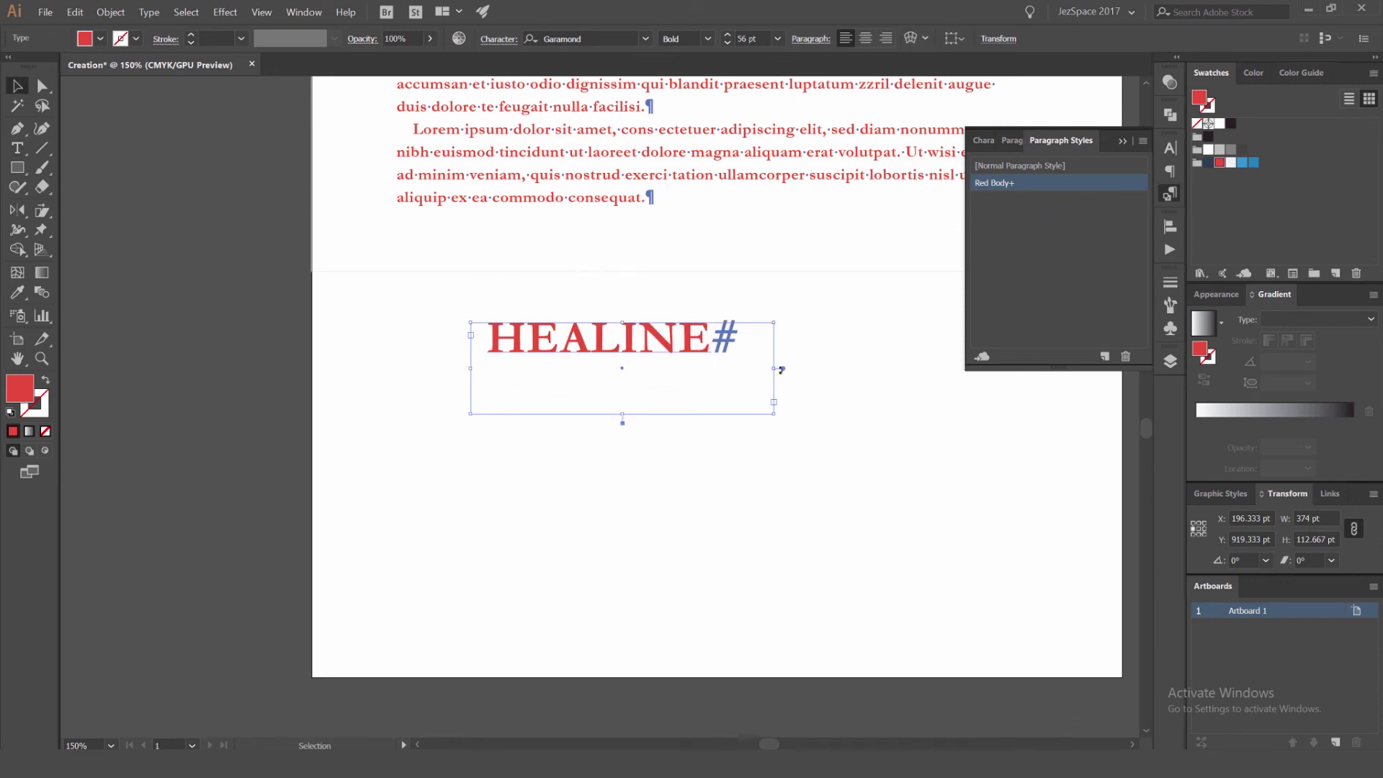
drag(780, 370, 704, 266)
key(ctrl+z)
drag(734, 328, 877, 327)
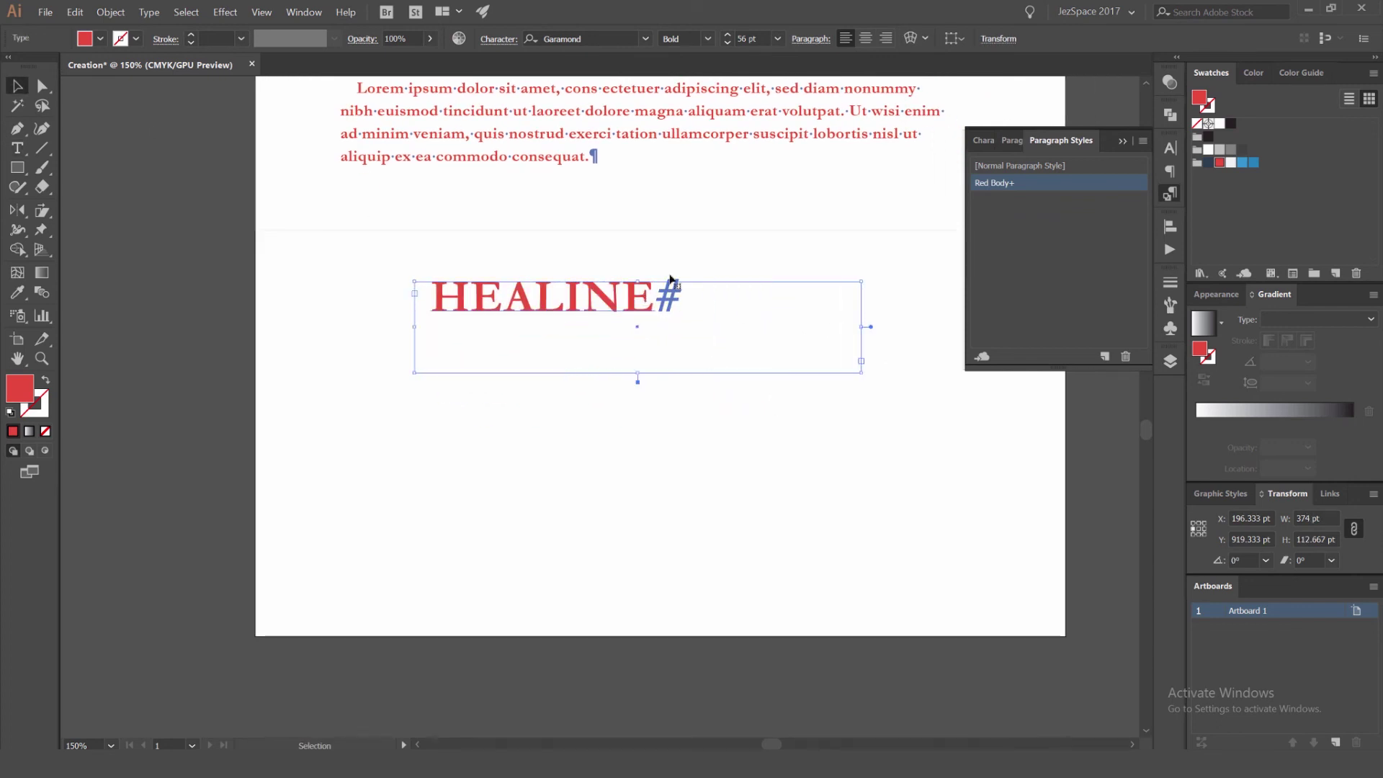
Fill the large text with the light blue swatch and insert the missing D to make it read HEADLINE
click(1208, 162)
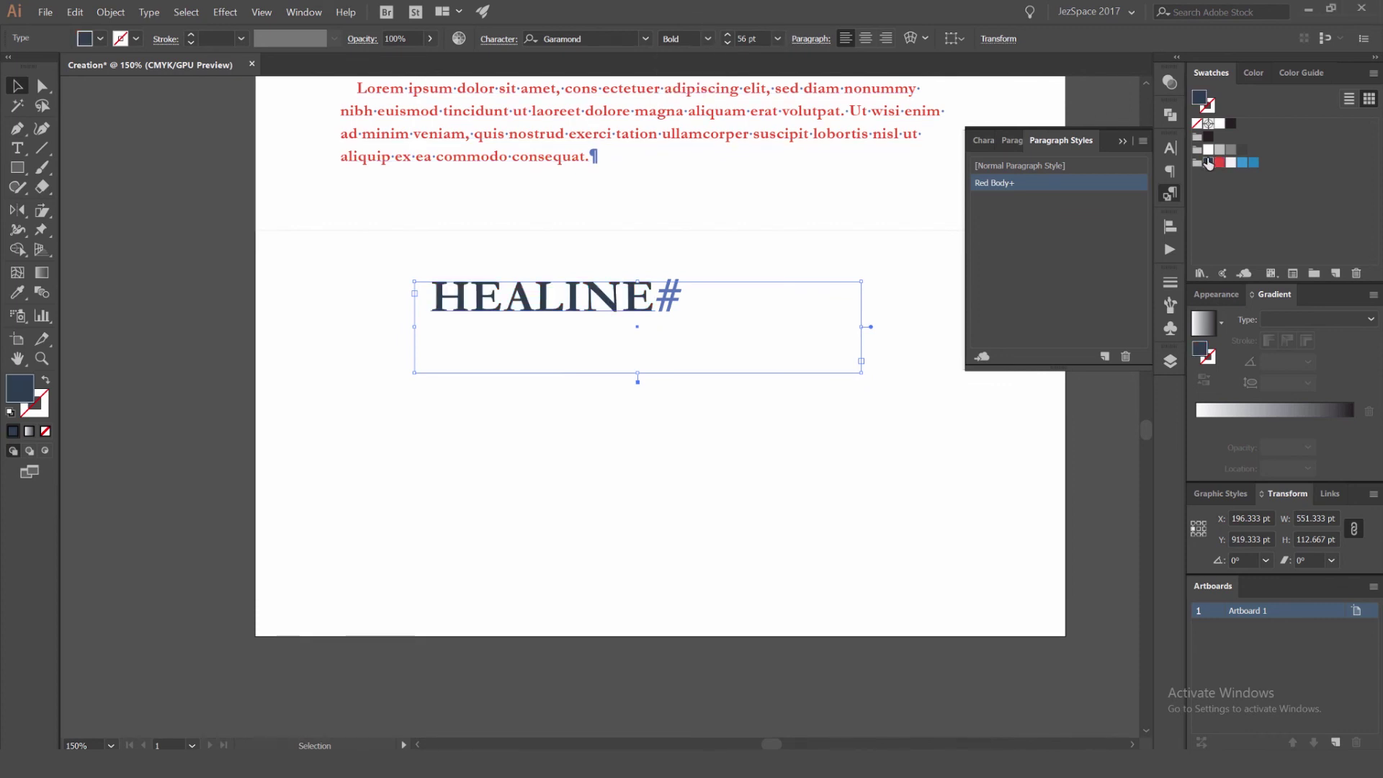
click(1242, 163)
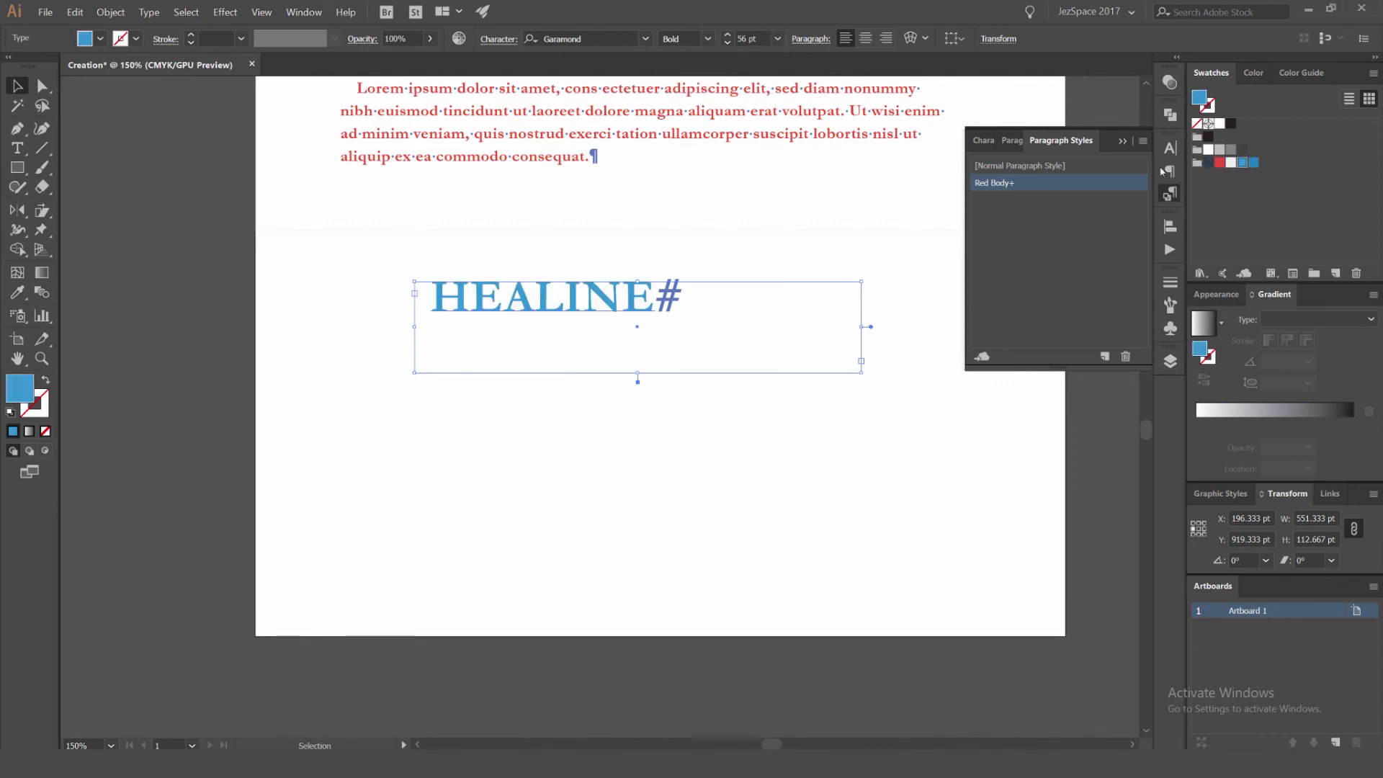
double_click(546, 299)
text(D)
key(Escape)
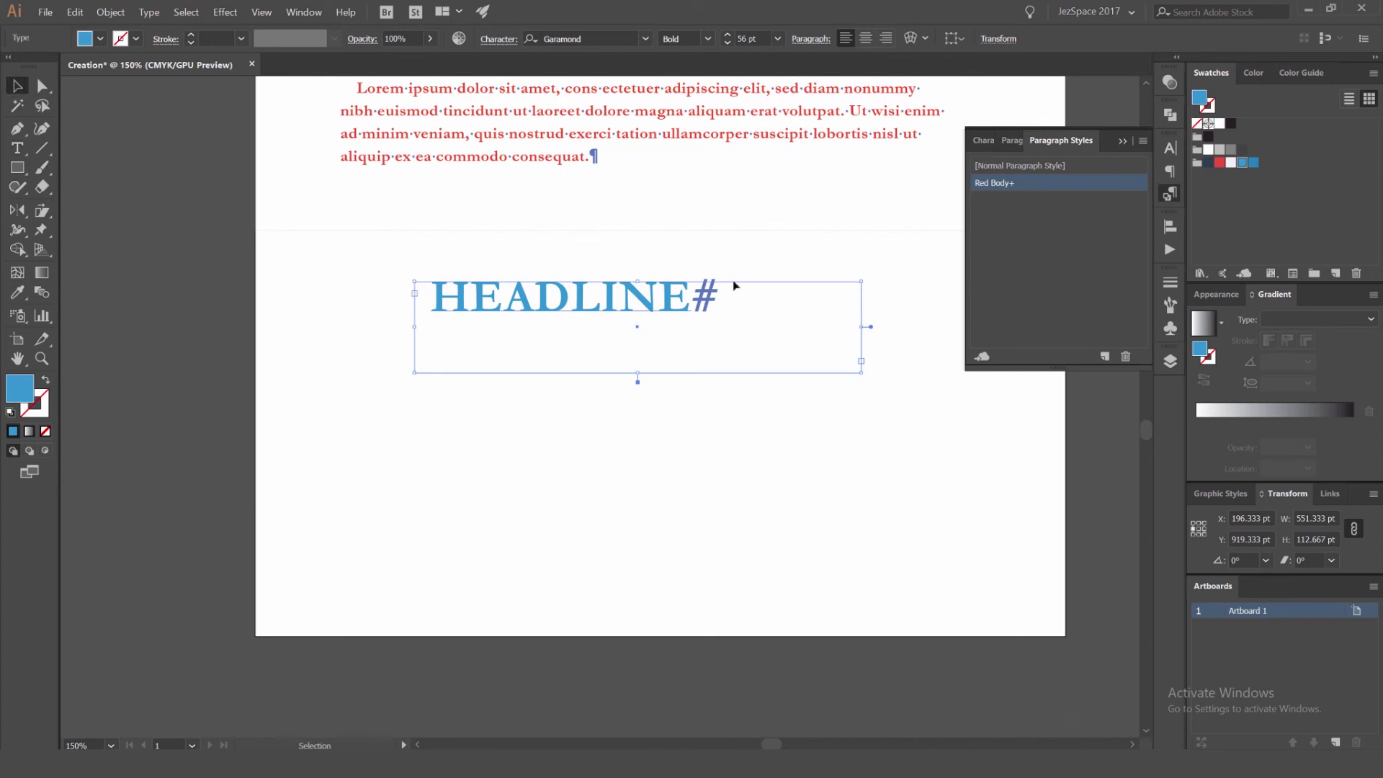
Create a new paragraph style from the blue headline text and rename it HEADLINE
click(1104, 356)
click(940, 232)
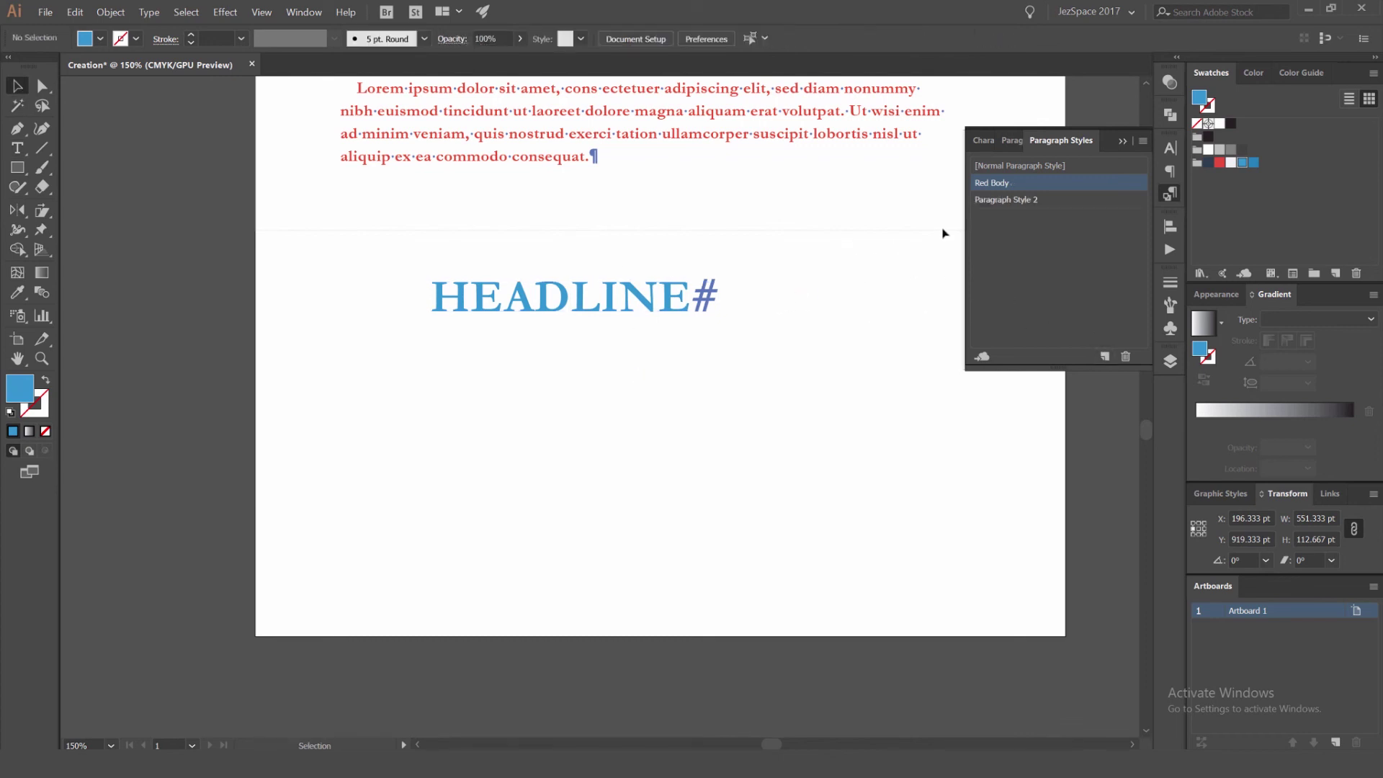
double_click(1011, 198)
text(hA)
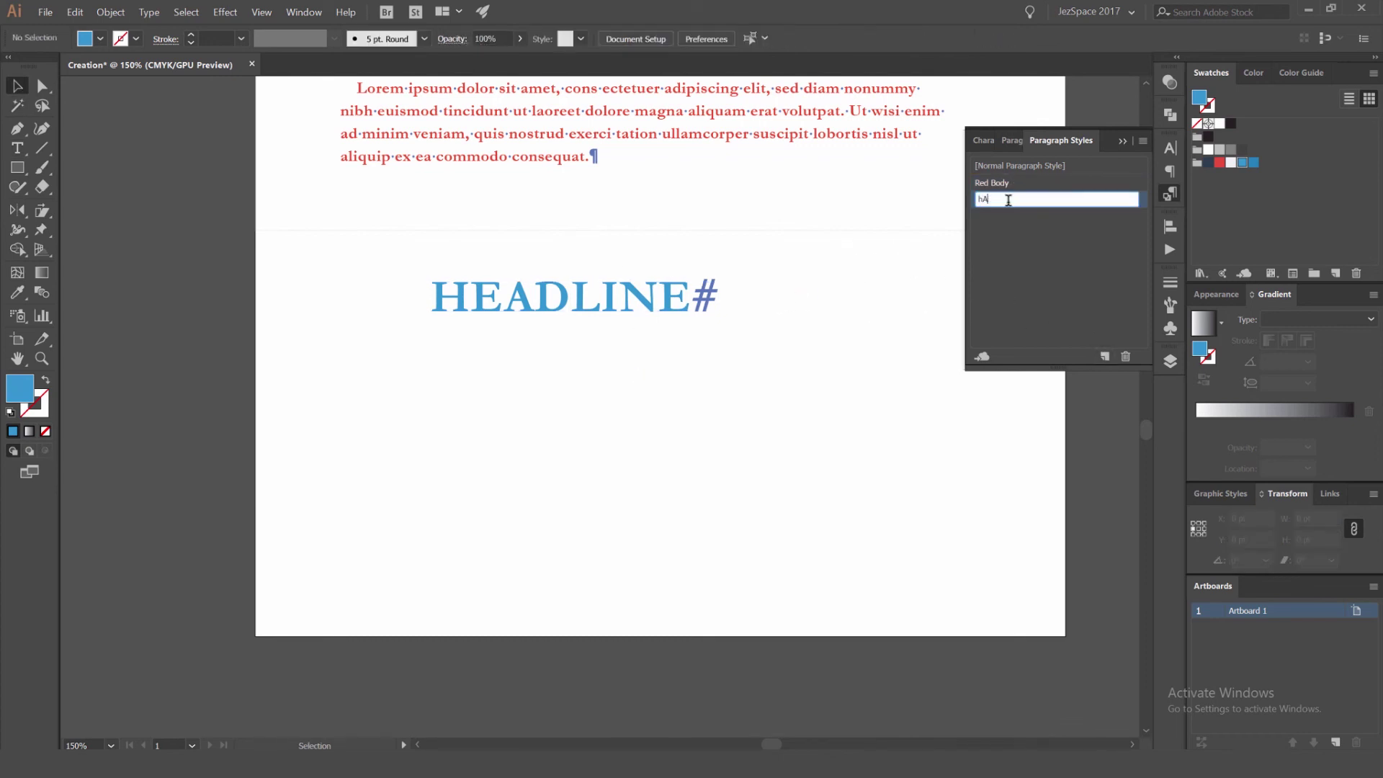
text(EHEADLINGNE)
key(Return)
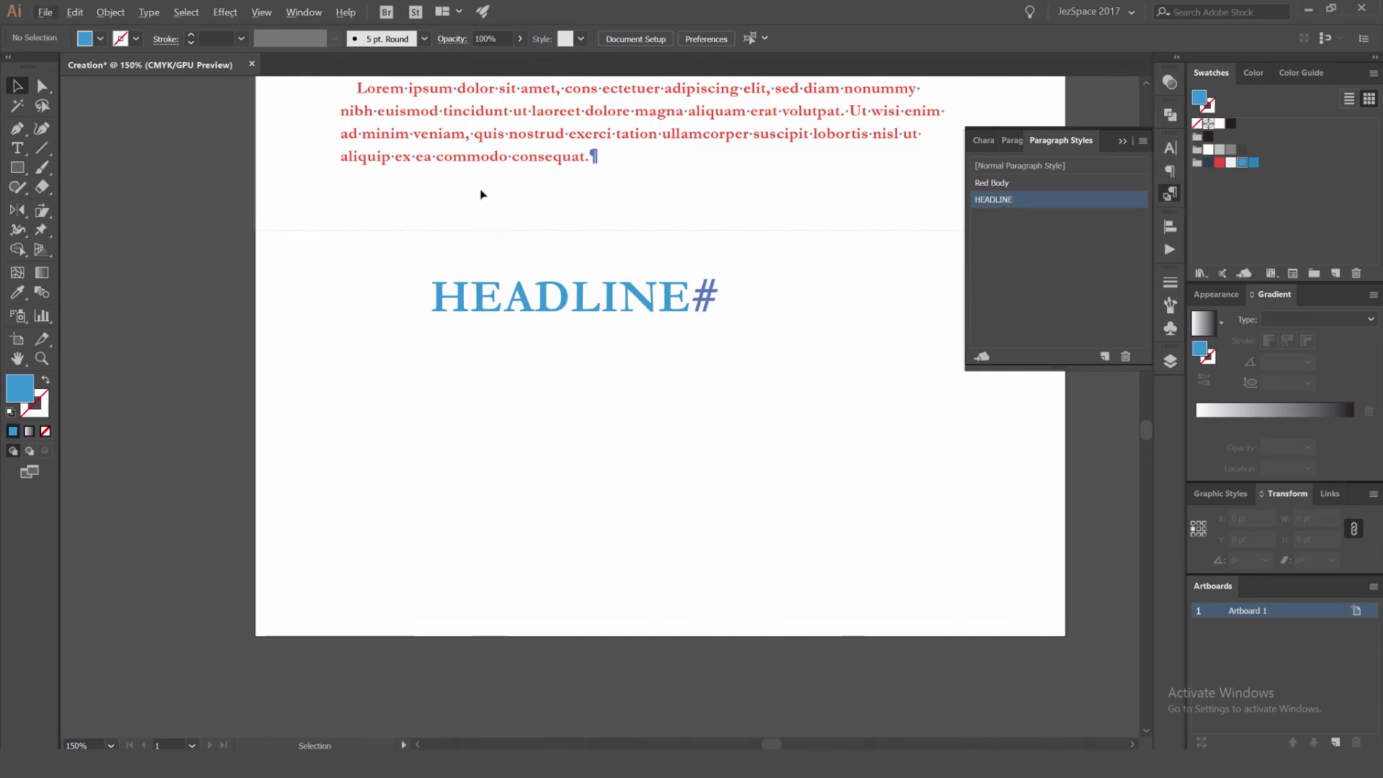
Try applying the HEADLINE paragraph style from a selected word in the second frame's first paragraph
scroll(479, 192, up, 5)
click(445, 300)
scroll(413, 152, up, 1)
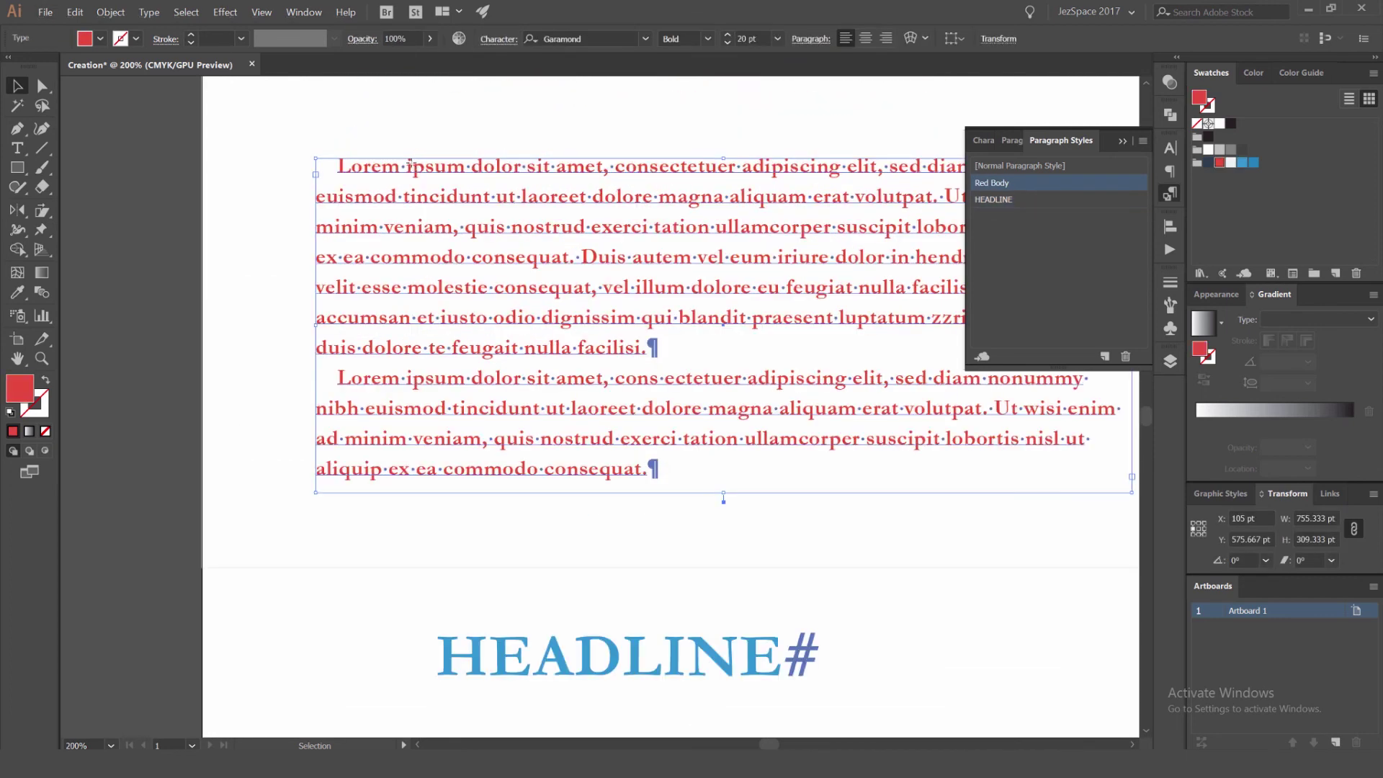
double_click(445, 165)
double_click(404, 165)
click(994, 199)
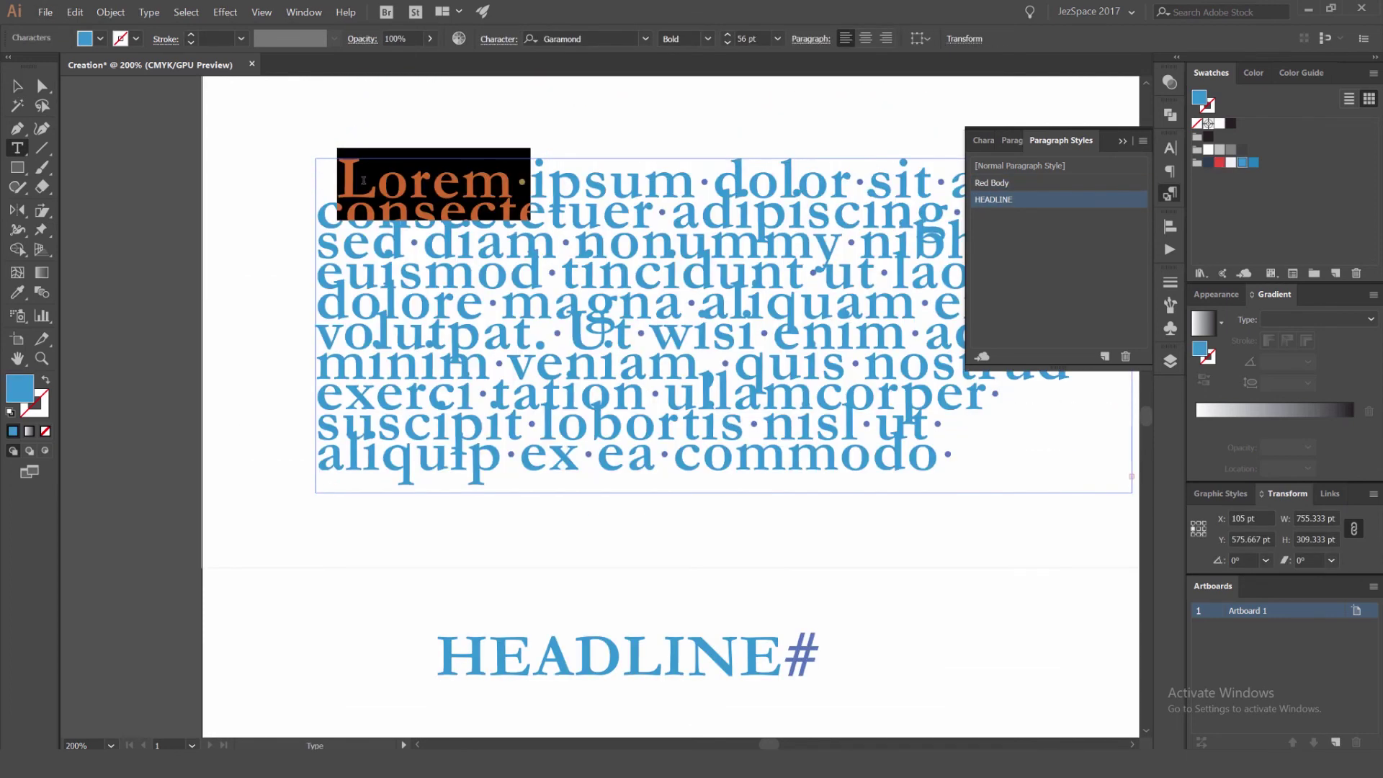
key(ctrl+0)
key(Escape)
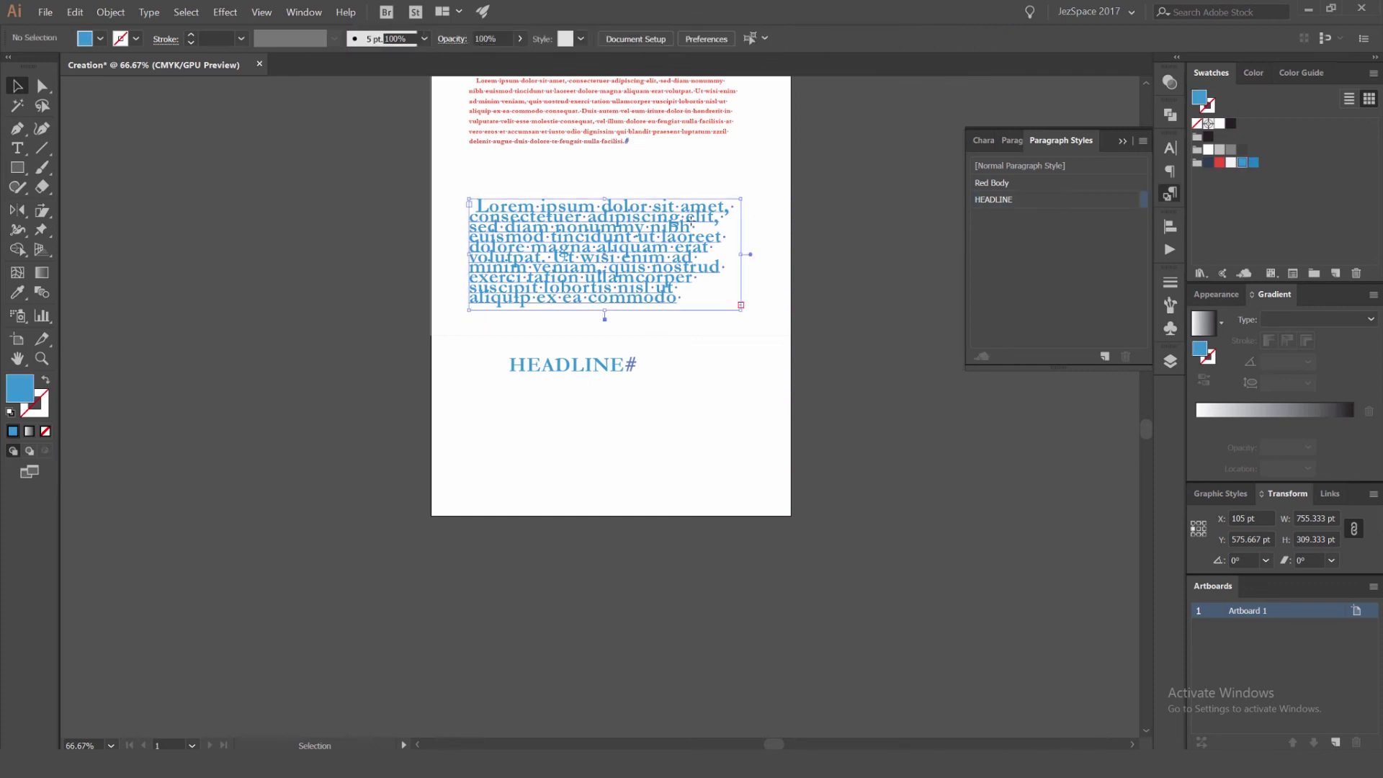
Undo the HEADLINE style on the second text frame and deselect it
click(985, 183)
click(1008, 199)
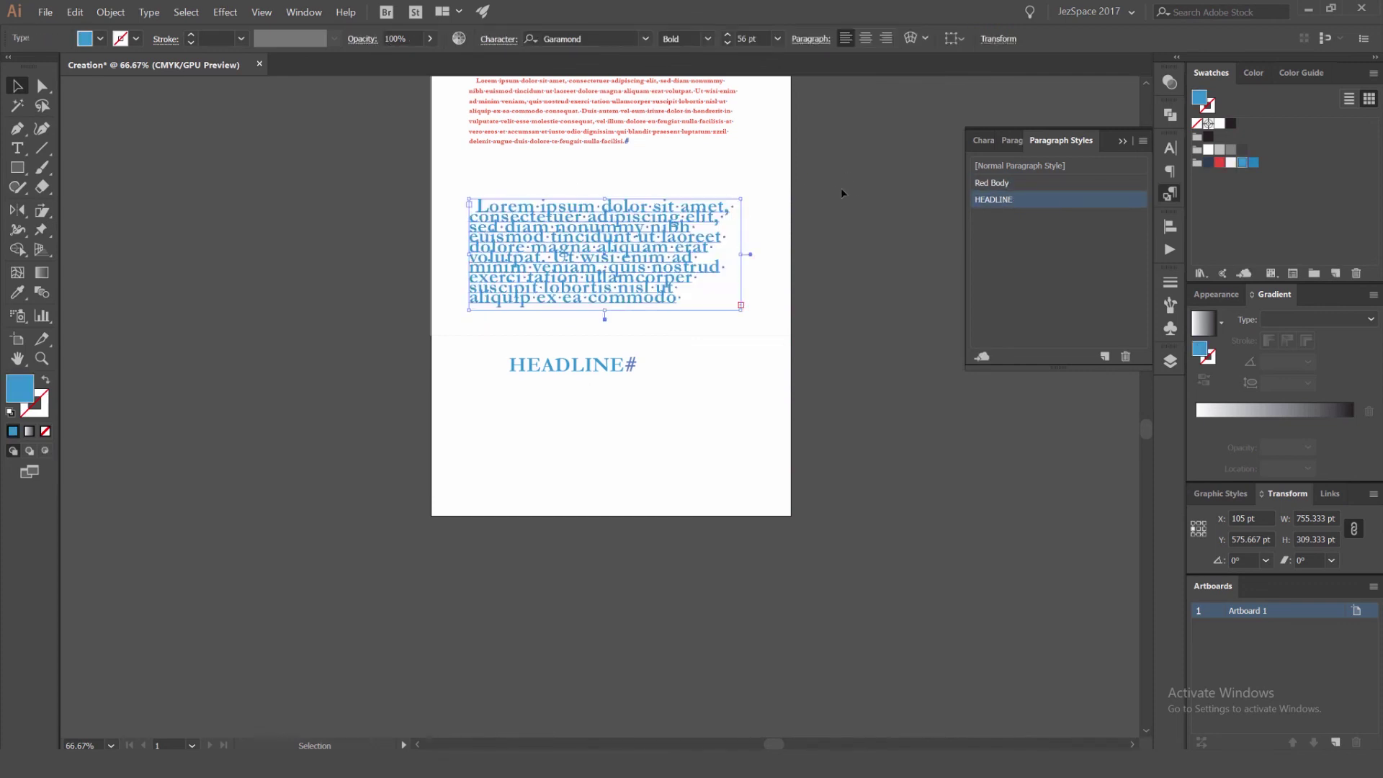
key(ctrl+z)
click(769, 210)
key(ctrl+minus)
key(ctrl+minus)
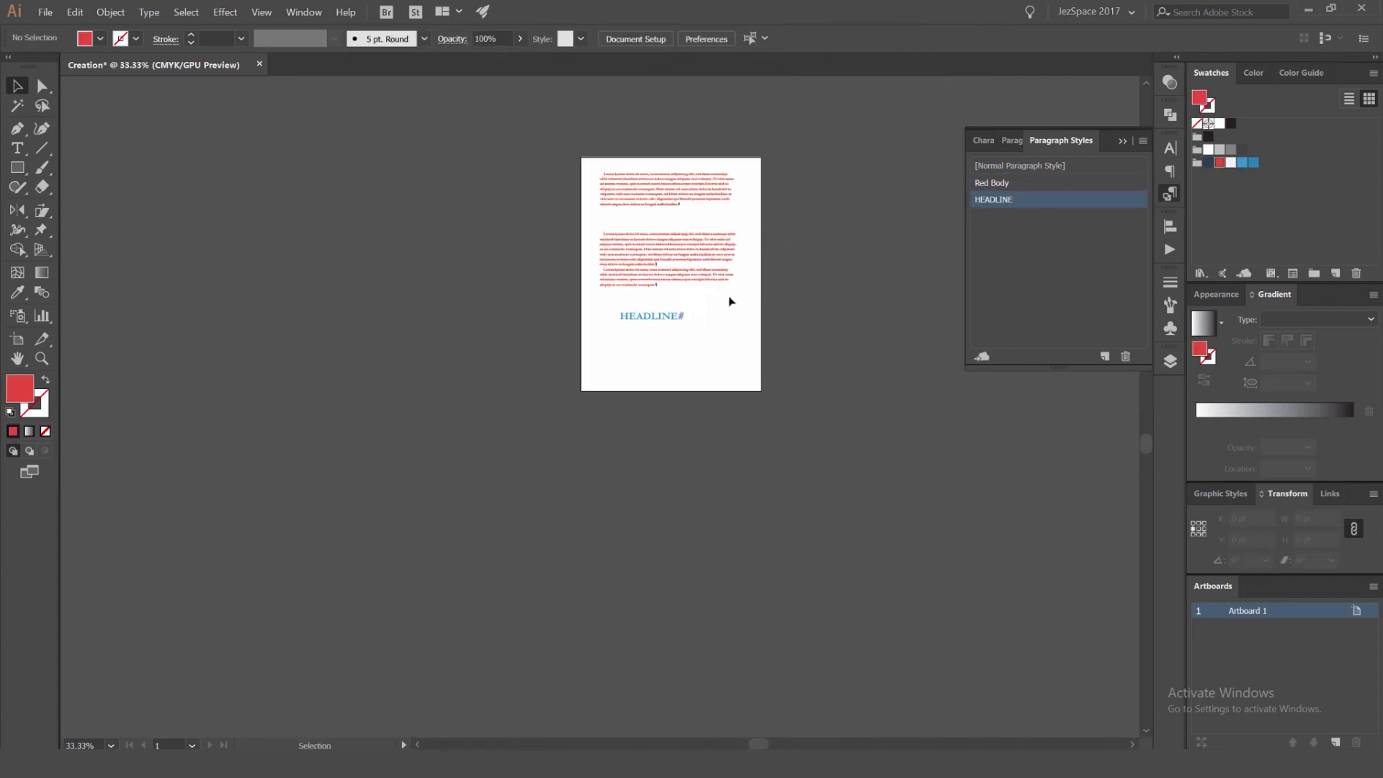
Draw a placeholder text frame about 367 by 120 pt below the headline, resetting it to [Normal Paragraph Style] before applying HEADLINE
key(ctrl+plus)
key(ctrl+plus)
key(t)
drag(586, 367, 718, 411)
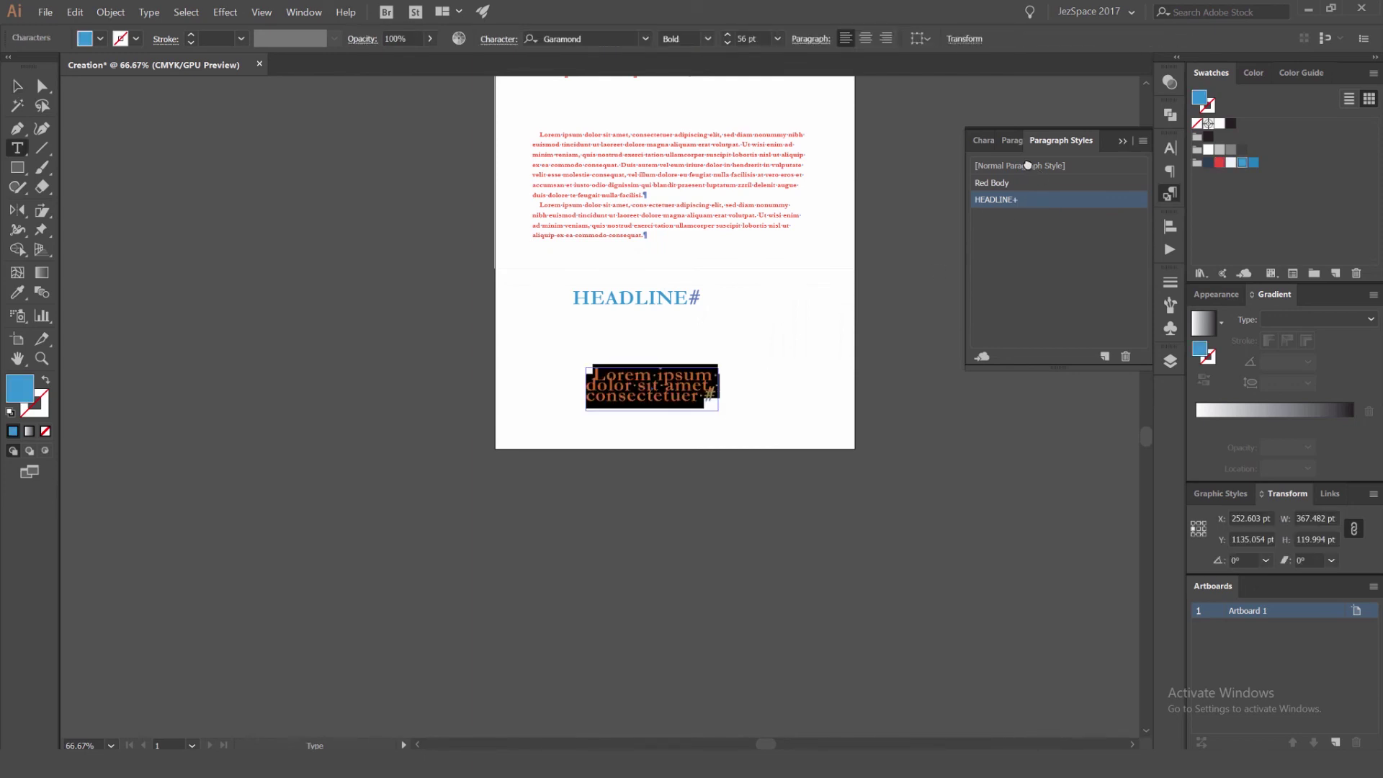
click(1023, 165)
click(998, 202)
text(V)
scroll(636, 378, up, 1)
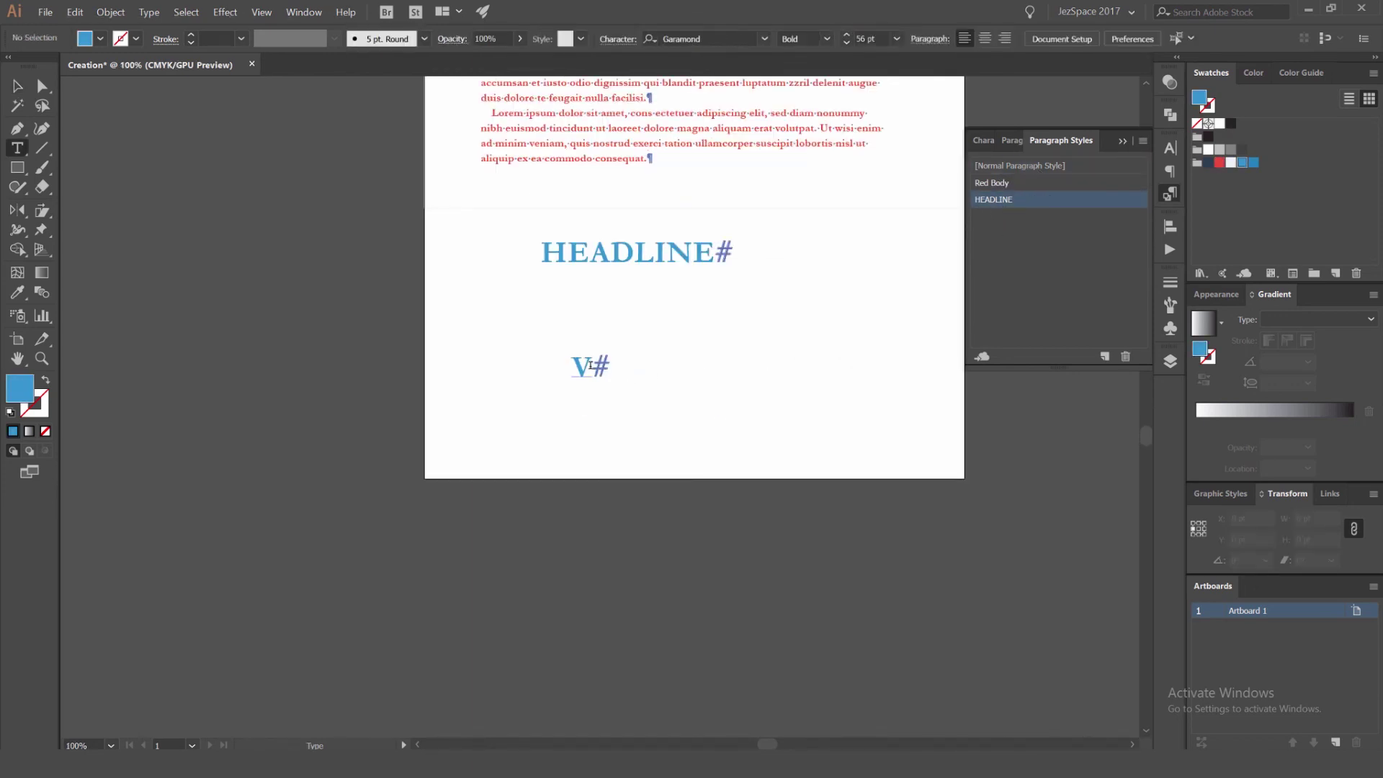
key(ctrl+a)
click(1003, 184)
key(ctrl+z)
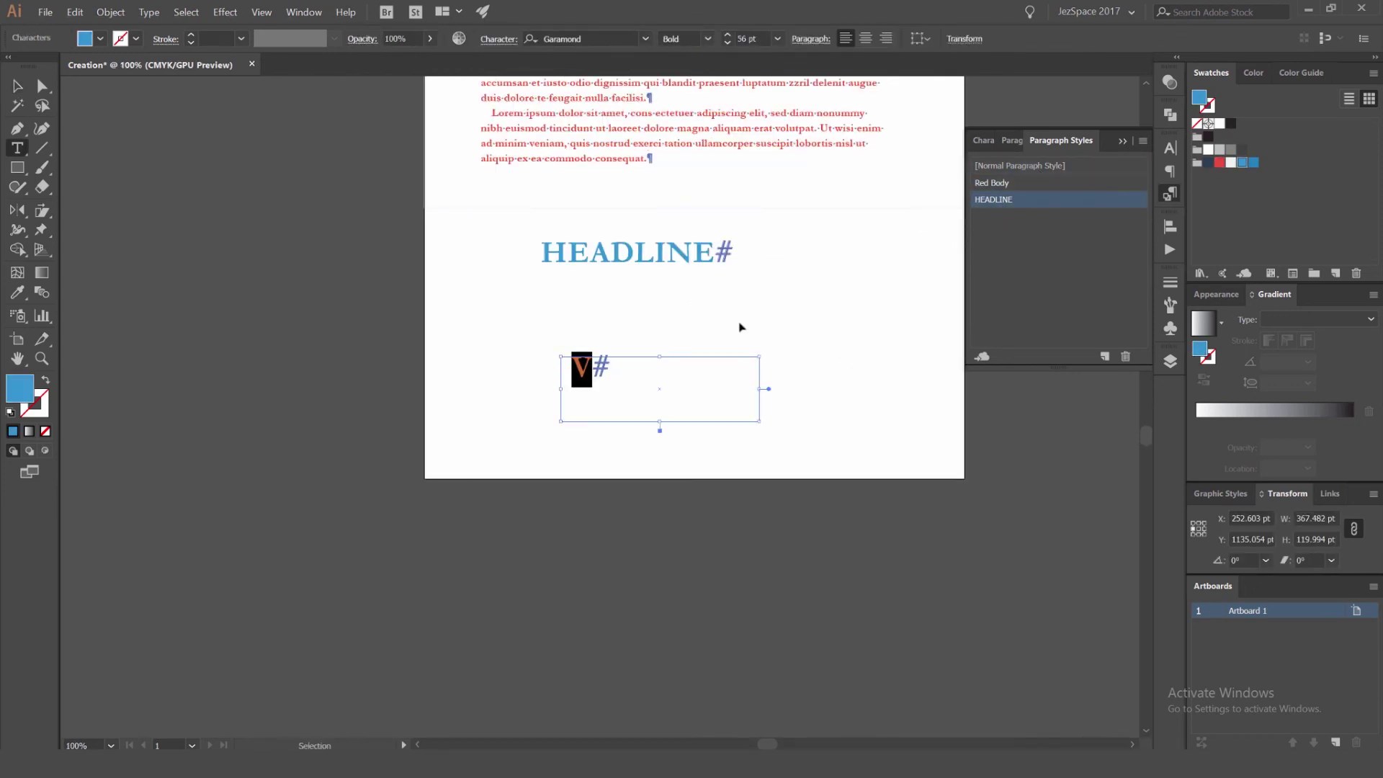
key(ctrl+z)
Switch the newest frame's placeholder text to the Red Body paragraph style and back to HEADLINE
click(1009, 186)
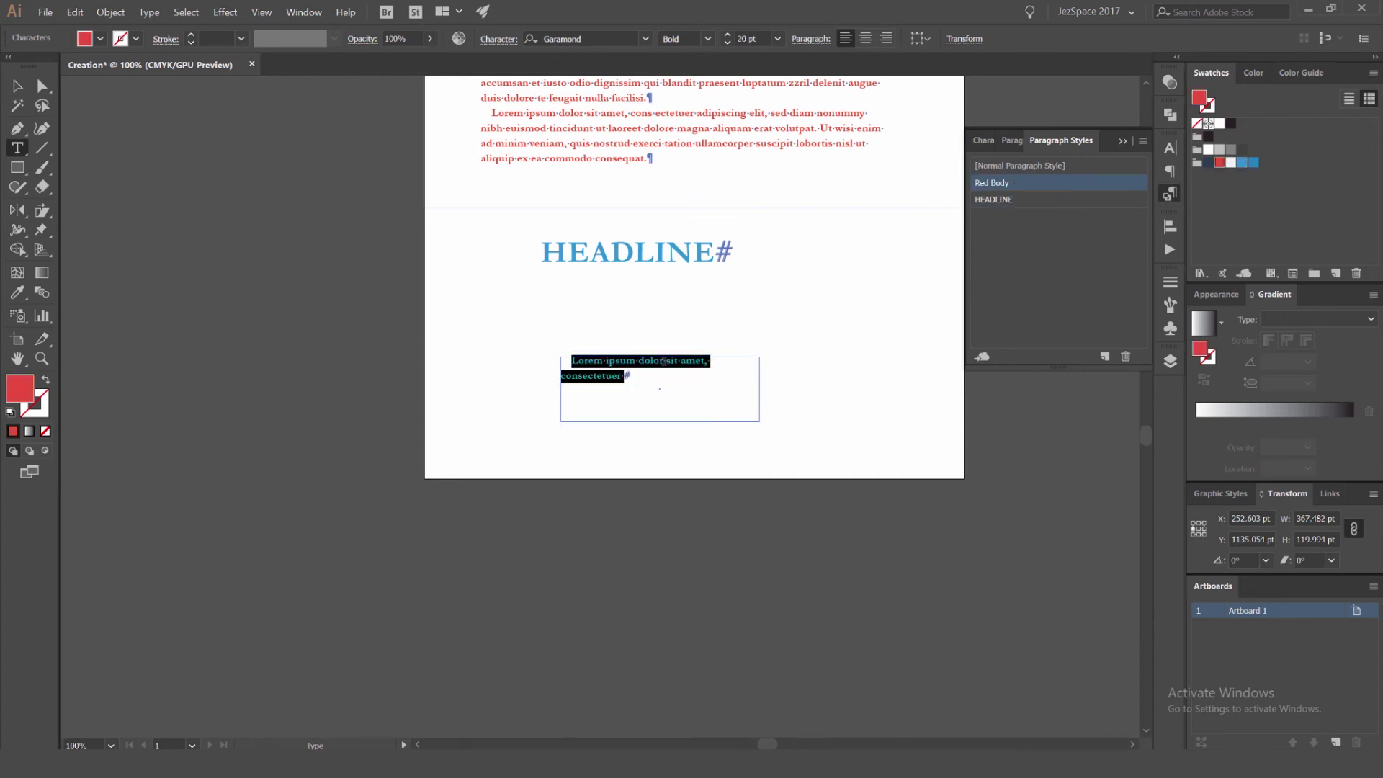
click(677, 368)
key(ctrl+a)
click(1026, 200)
click(651, 385)
key(Escape)
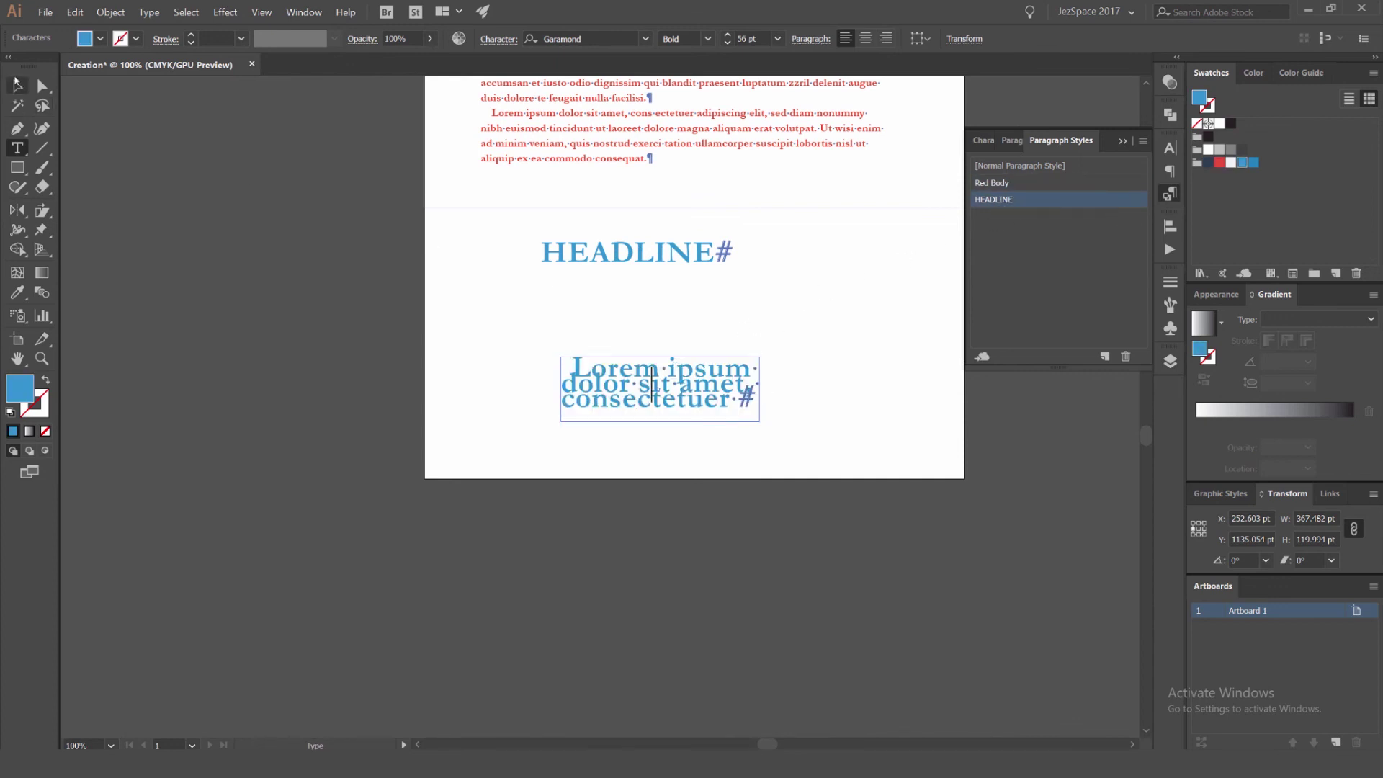